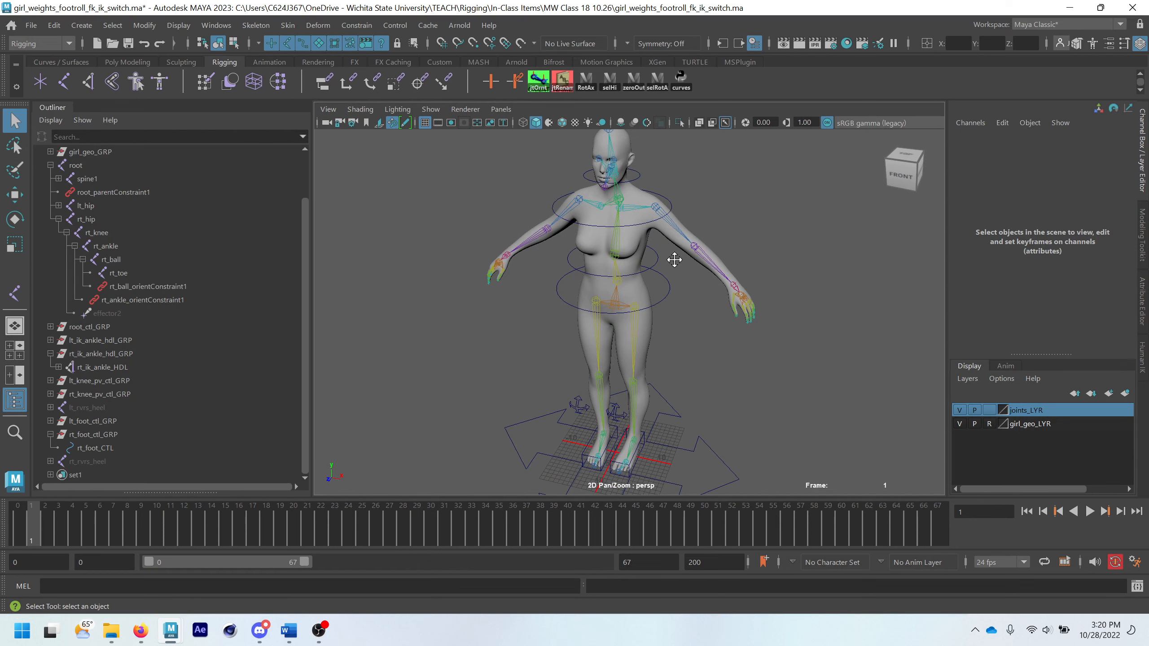
# - Collapse the joint hierarchy below rt_hip
pyautogui.keyDown('alt'); pyautogui.moveTo(675, 257); pyautogui.dragTo(652, 256, button='middle'); pyautogui.keyUp('alt')
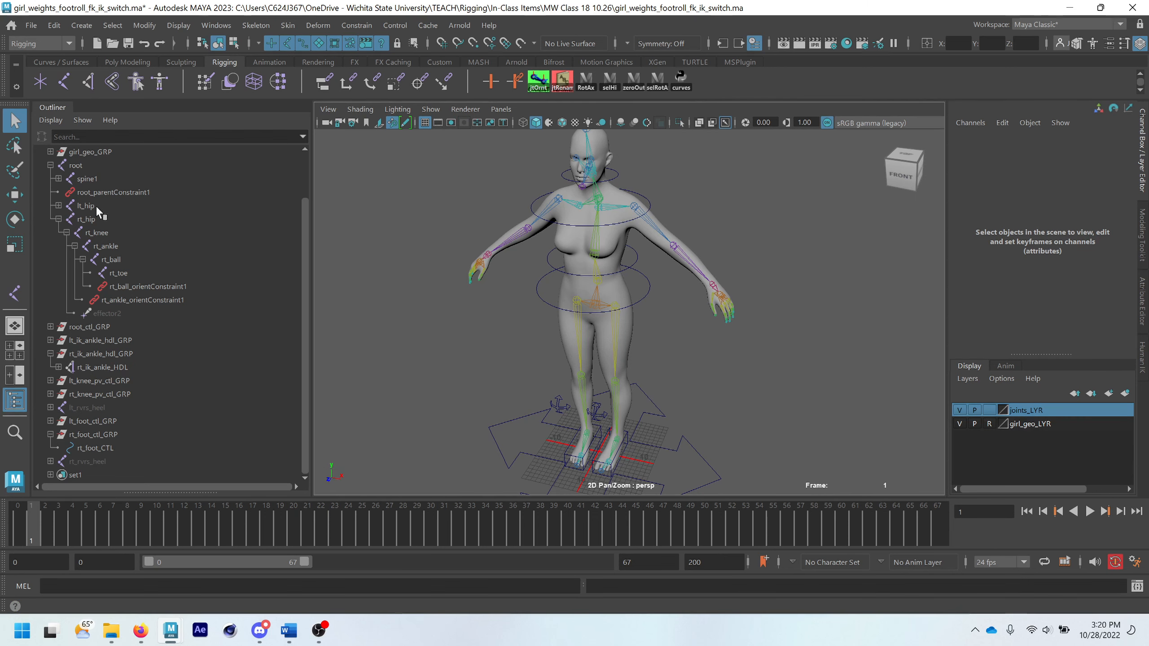
pyautogui.click(58, 219)
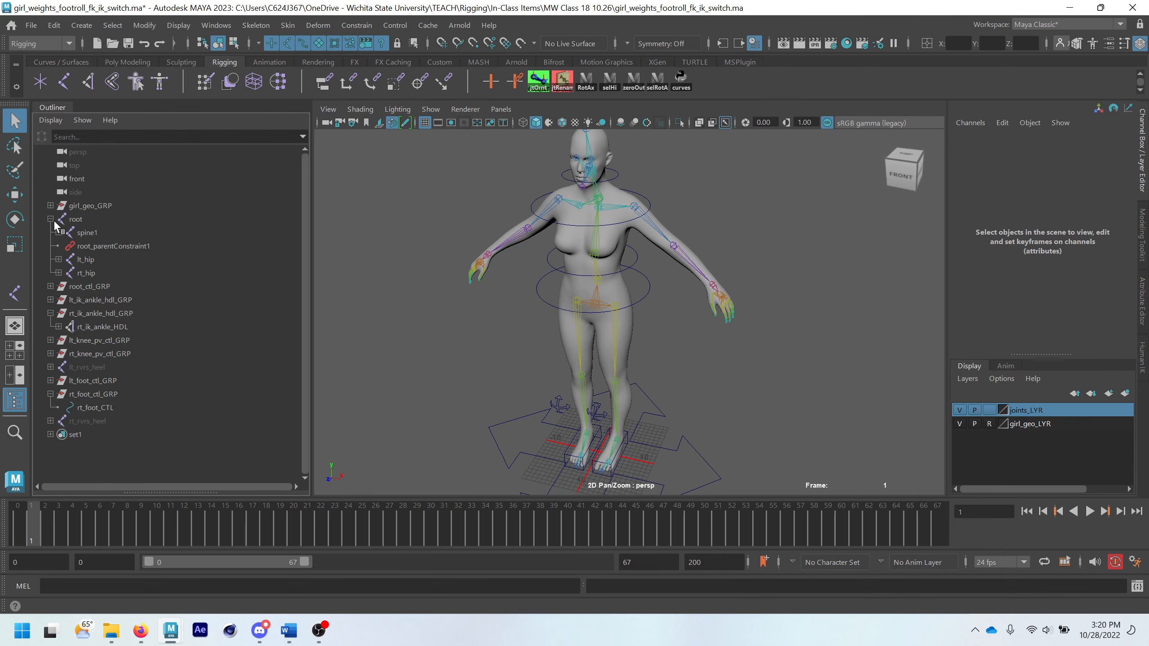
# - Try moving the left foot control lt_foot_CTL to test the leg, and undo the move
pyautogui.click(629, 441)
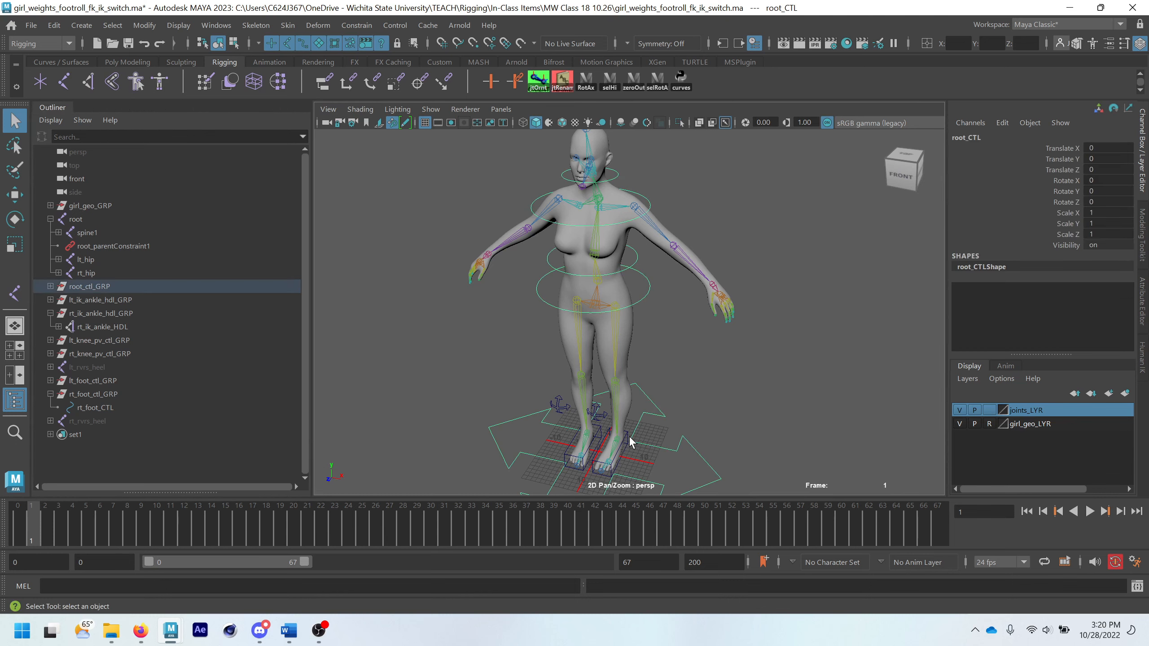
pyautogui.click(627, 435)
pyautogui.keyDown('alt'); pyautogui.moveTo(624, 441); pyautogui.dragTo(607, 314); pyautogui.keyUp('alt')
pyautogui.press('w')
pyautogui.hotkey('ctrl', 'z')
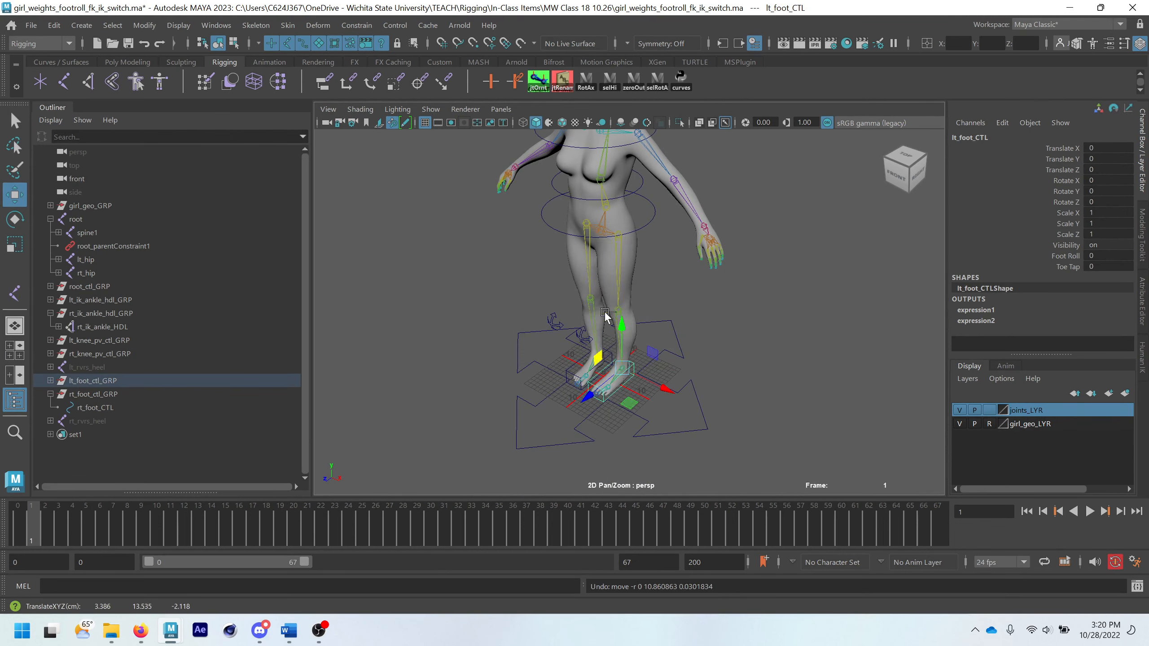
# - Try bending the torso by rotating spine1_CTL about -16 degrees around X
pyautogui.click(652, 220)
pyautogui.keyDown('alt'); pyautogui.moveTo(658, 254); pyautogui.dragTo(664, 341, button='middle'); pyautogui.keyUp('alt')
pyautogui.keyDown('alt'); pyautogui.moveTo(631, 309); pyautogui.dragTo(657, 288); pyautogui.keyUp('alt')
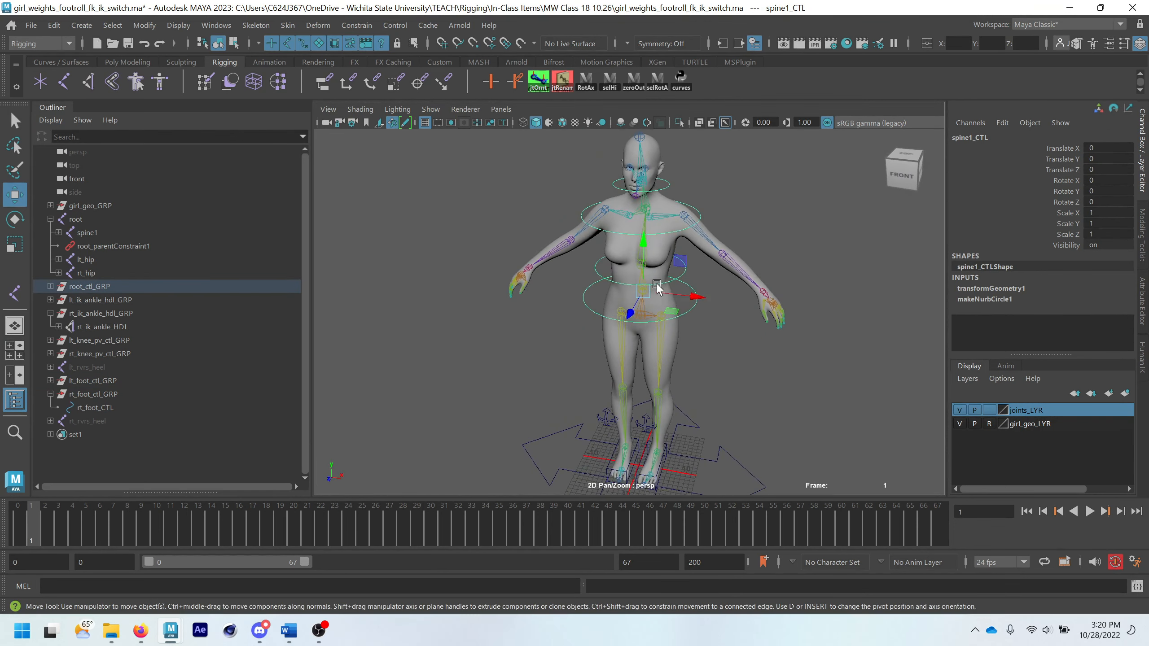
pyautogui.scroll(4, 655, 285)
pyautogui.press('e')
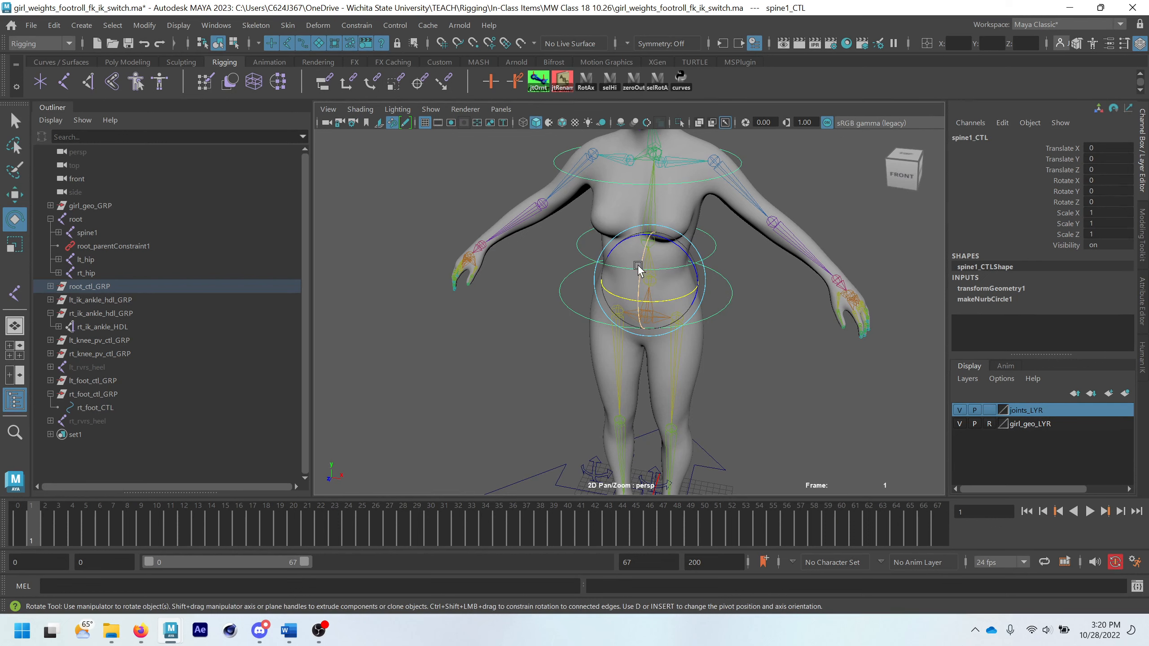
pyautogui.moveTo(638, 268); pyautogui.dragTo(650, 255)
pyautogui.keyDown('alt'); pyautogui.moveTo(751, 245); pyautogui.dragTo(706, 324); pyautogui.keyUp('alt')
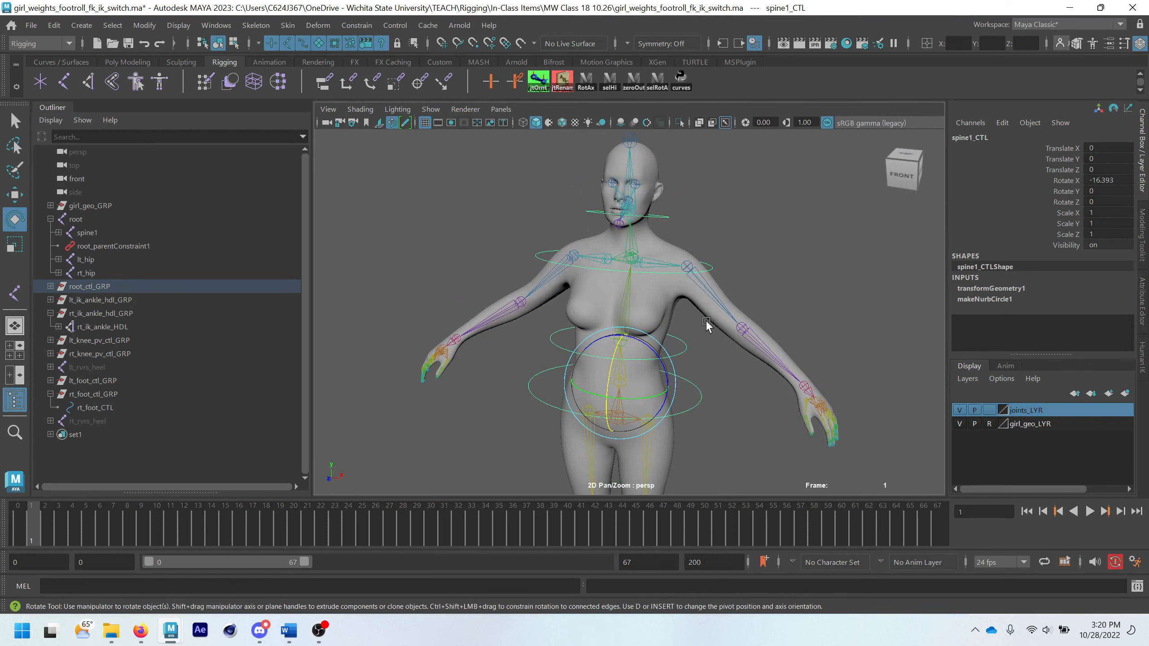
# - Try tilting the upper chest by rotating spine3_CTL about -20 degrees around X, and undo the spine control rotations
pyautogui.click(708, 270)
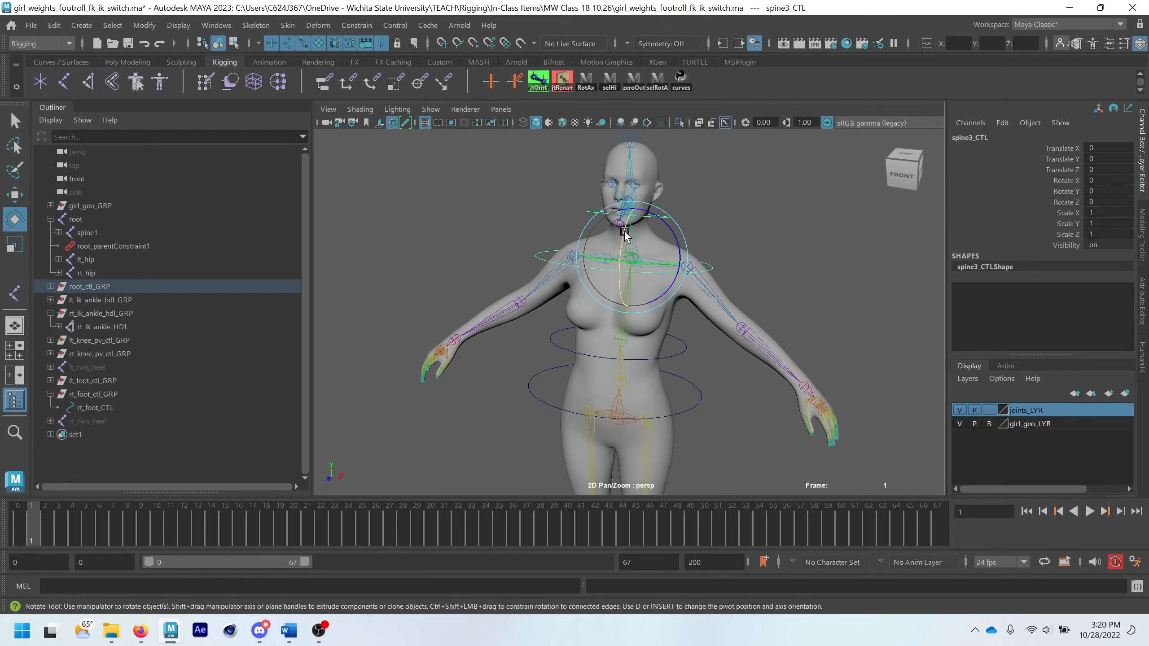
pyautogui.moveTo(625, 232); pyautogui.dragTo(599, 335)
pyautogui.hotkey('ctrl', 'z')
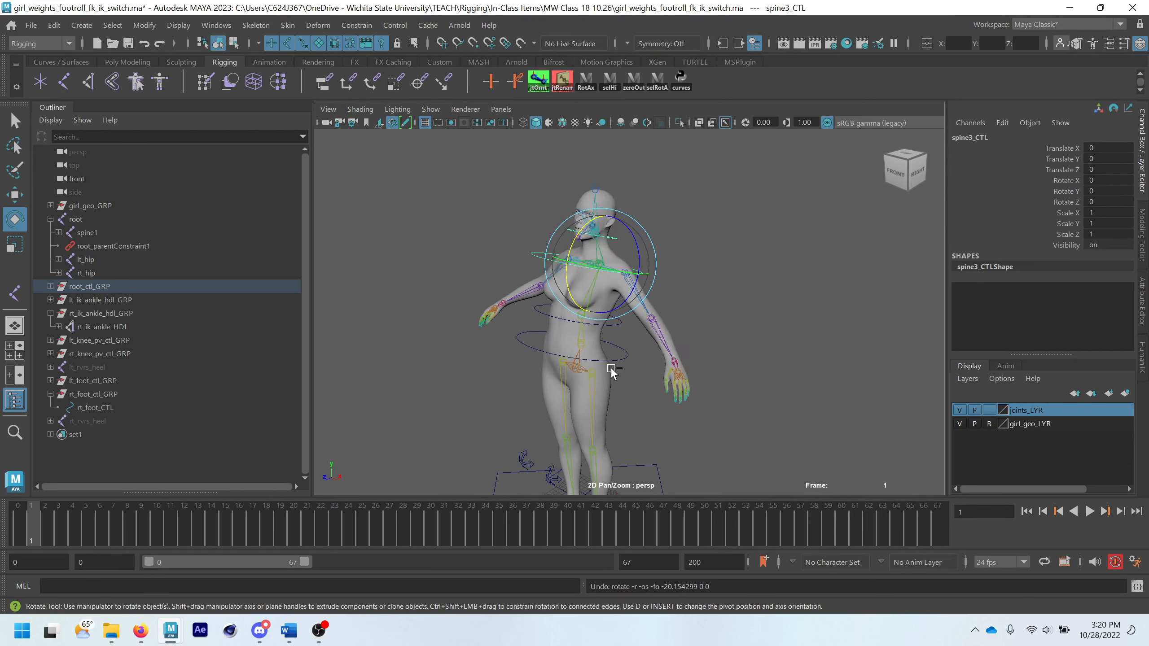
pyautogui.hotkey('ctrl', 'z')
pyautogui.hotkey('ctrl', 'z')
# - Inspect the character rig from the torso and arms down to the knee and foot controls
pyautogui.keyDown('alt'); pyautogui.moveTo(674, 371); pyautogui.dragTo(631, 373, button='right'); pyautogui.keyUp('alt')
pyautogui.keyDown('alt'); pyautogui.moveTo(651, 409); pyautogui.dragTo(679, 369, button='middle'); pyautogui.keyUp('alt')
pyautogui.keyDown('alt'); pyautogui.moveTo(680, 369); pyautogui.dragTo(739, 353, button='right'); pyautogui.keyUp('alt')
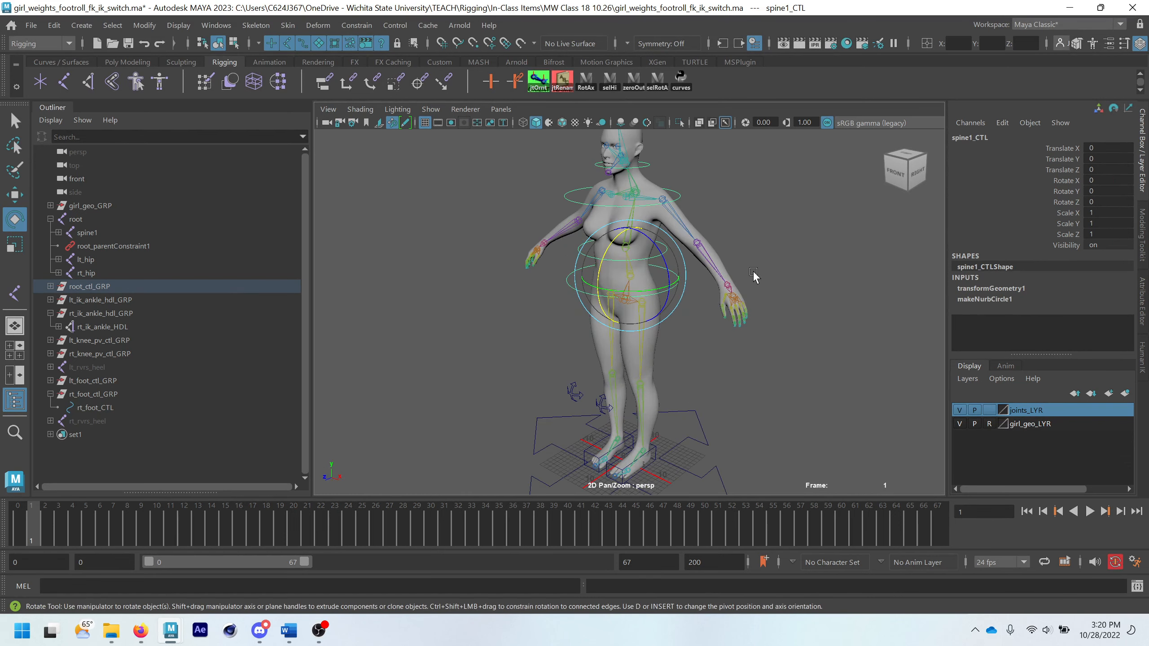
pyautogui.keyDown('alt'); pyautogui.moveTo(780, 251); pyautogui.dragTo(727, 274); pyautogui.keyUp('alt')
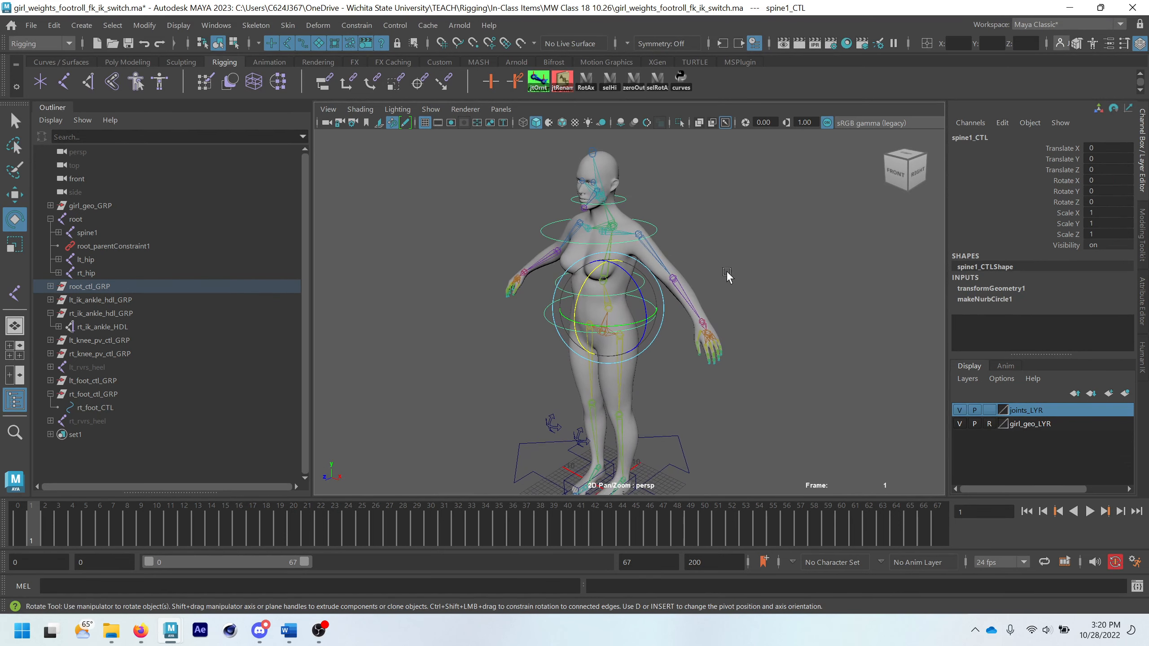
pyautogui.press('q')
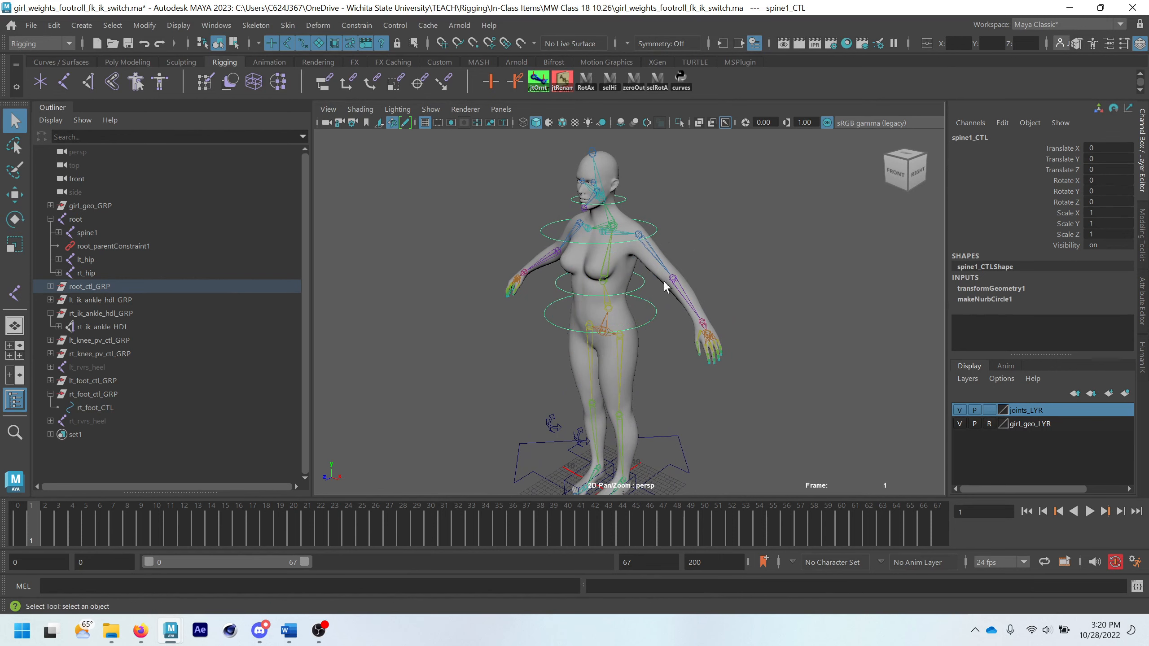
pyautogui.keyDown('alt'); pyautogui.moveTo(664, 332); pyautogui.dragTo(635, 339, button='middle'); pyautogui.keyUp('alt')
pyautogui.keyDown('alt'); pyautogui.moveTo(618, 263); pyautogui.dragTo(595, 379, button='right'); pyautogui.keyUp('alt')
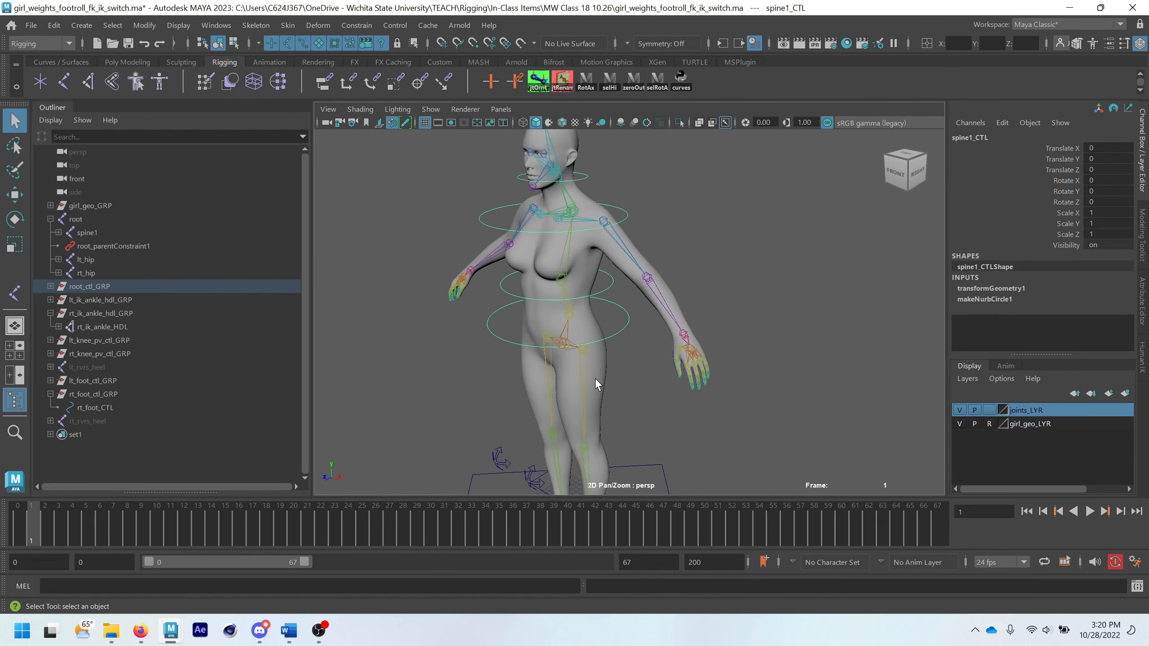
pyautogui.keyDown('alt'); pyautogui.moveTo(592, 427); pyautogui.dragTo(605, 334, button='middle'); pyautogui.keyUp('alt')
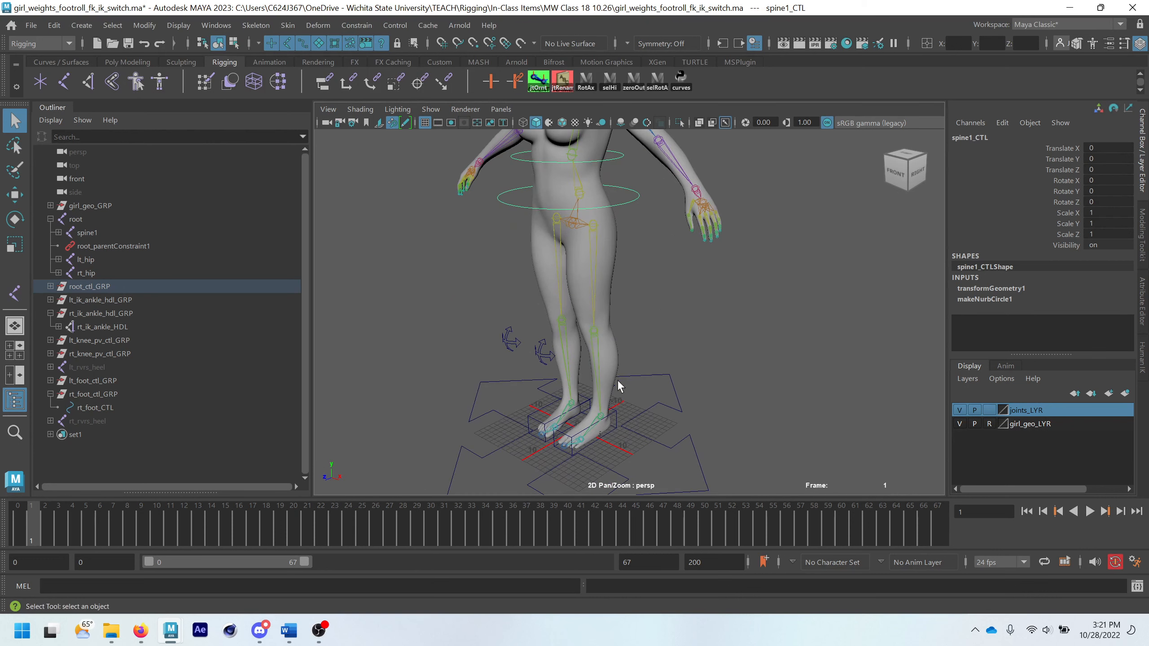
pyautogui.keyDown('alt'); pyautogui.moveTo(628, 308); pyautogui.dragTo(631, 311, button='middle'); pyautogui.keyUp('alt')
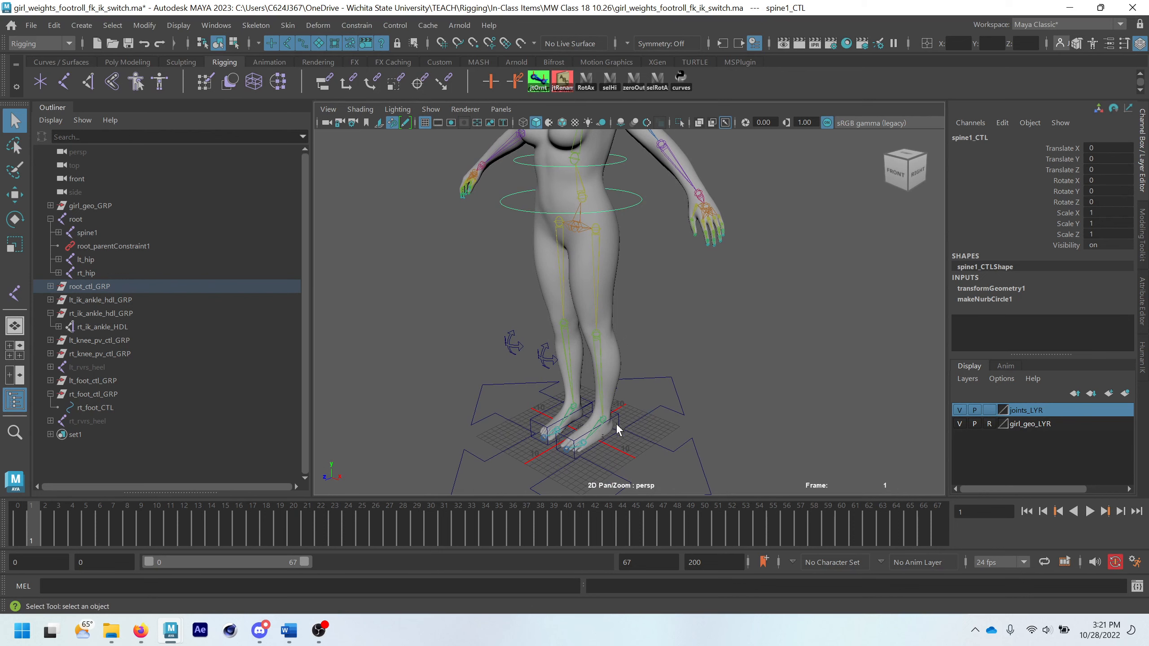
pyautogui.keyDown('alt'); pyautogui.moveTo(676, 326); pyautogui.dragTo(684, 402, button='middle'); pyautogui.keyUp('alt')
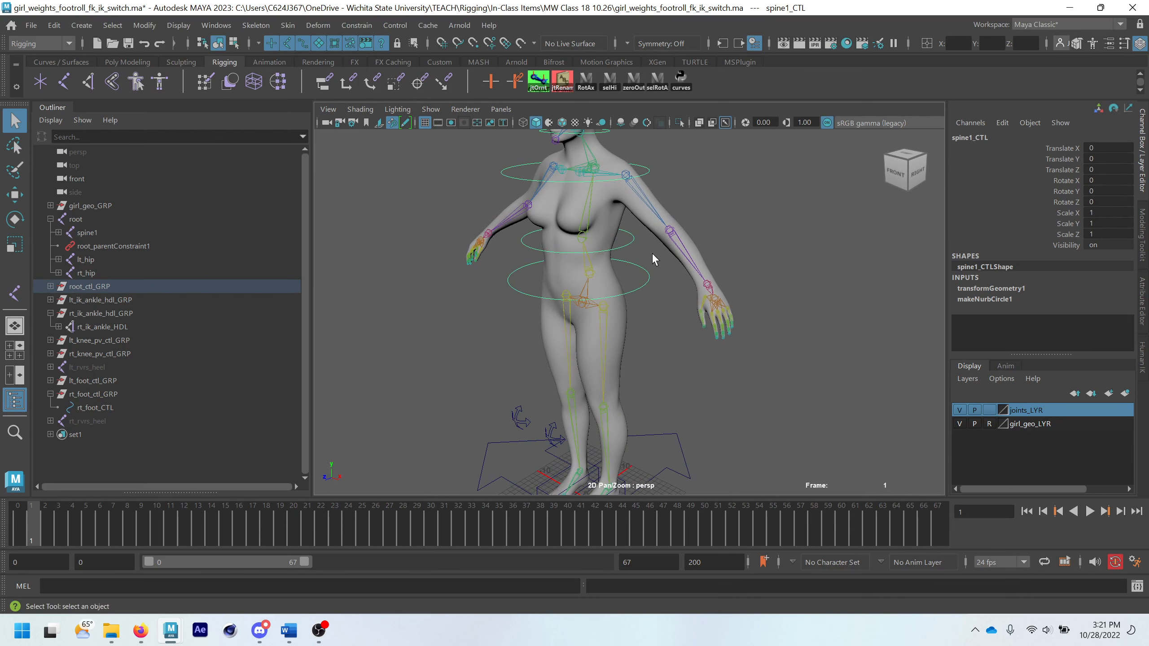
# - Duplicate the left arm joint chain starting at lt_shoulder
pyautogui.click(641, 200)
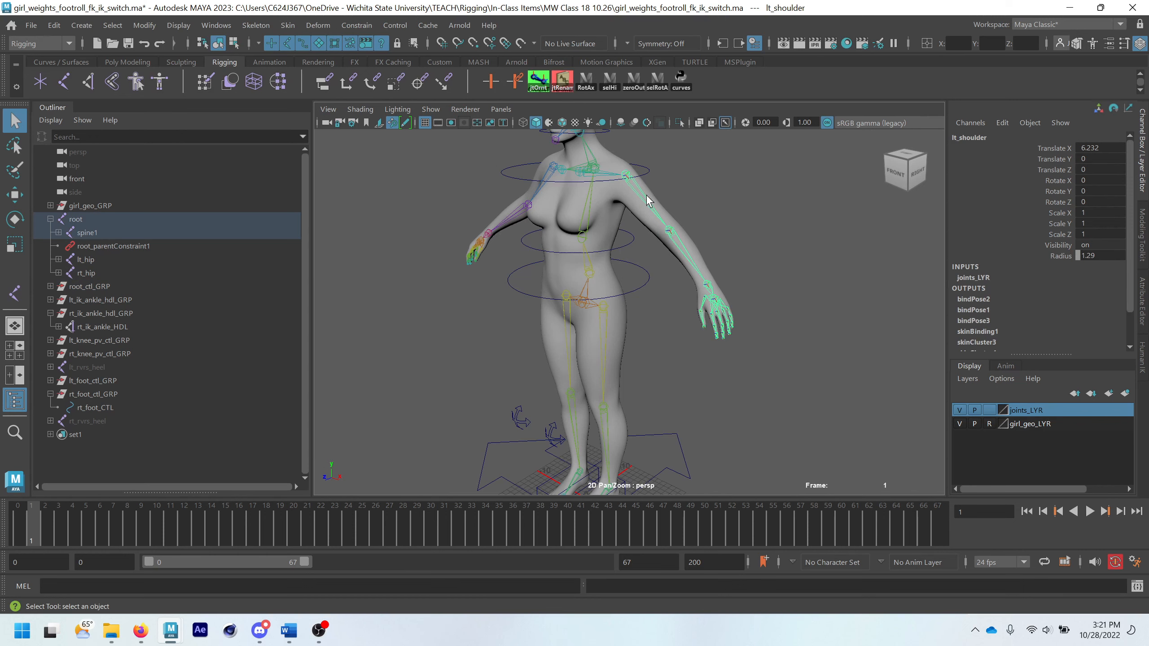
pyautogui.moveTo(646, 196); pyautogui.dragTo(625, 239, button='middle')
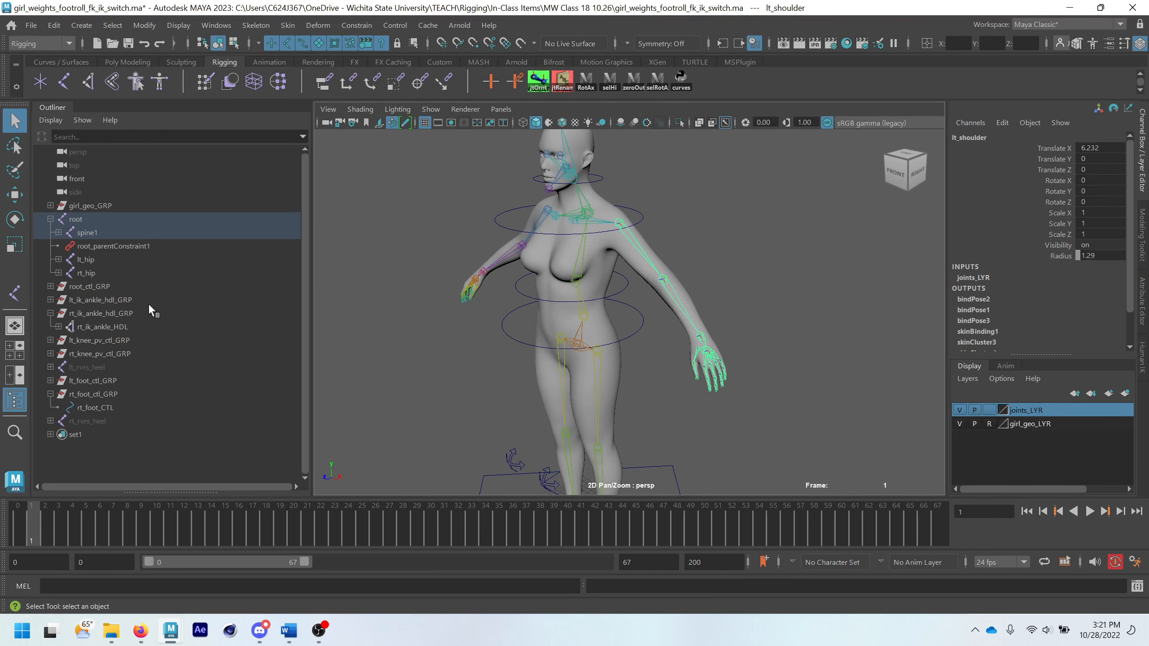
pyautogui.hotkey('ctrl', 'd')
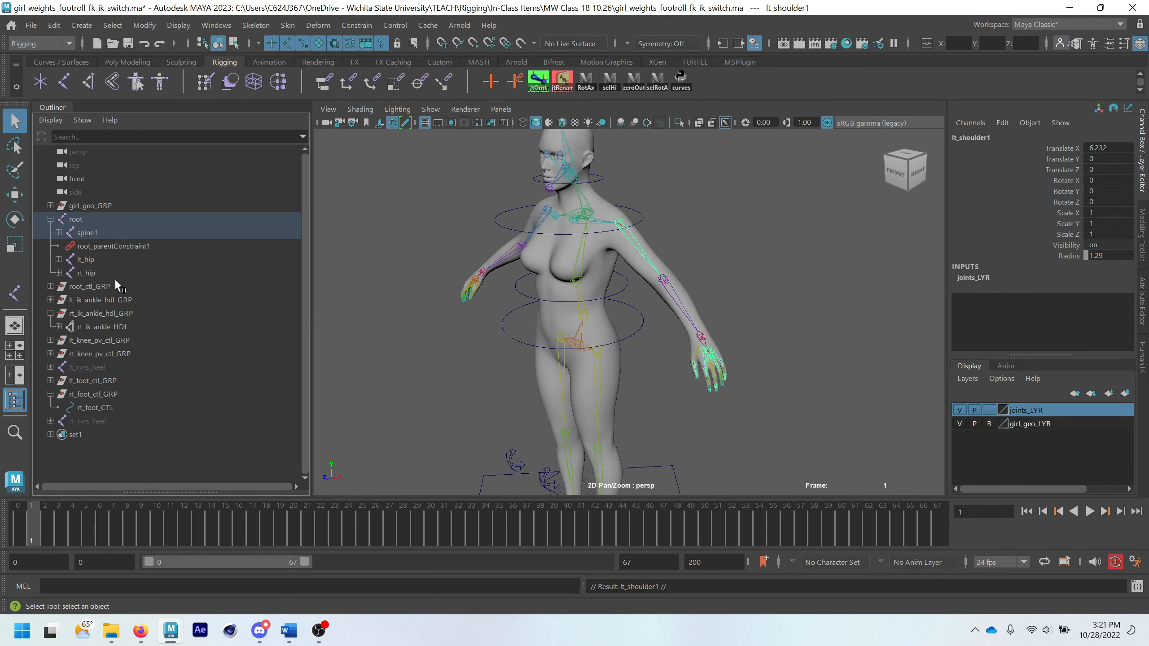
# - Delete the lt_hand joint with its fingers from the duplicated chain, keeping only shoulder, elbow and wrist
pyautogui.press('f')
pyautogui.click(92, 327)
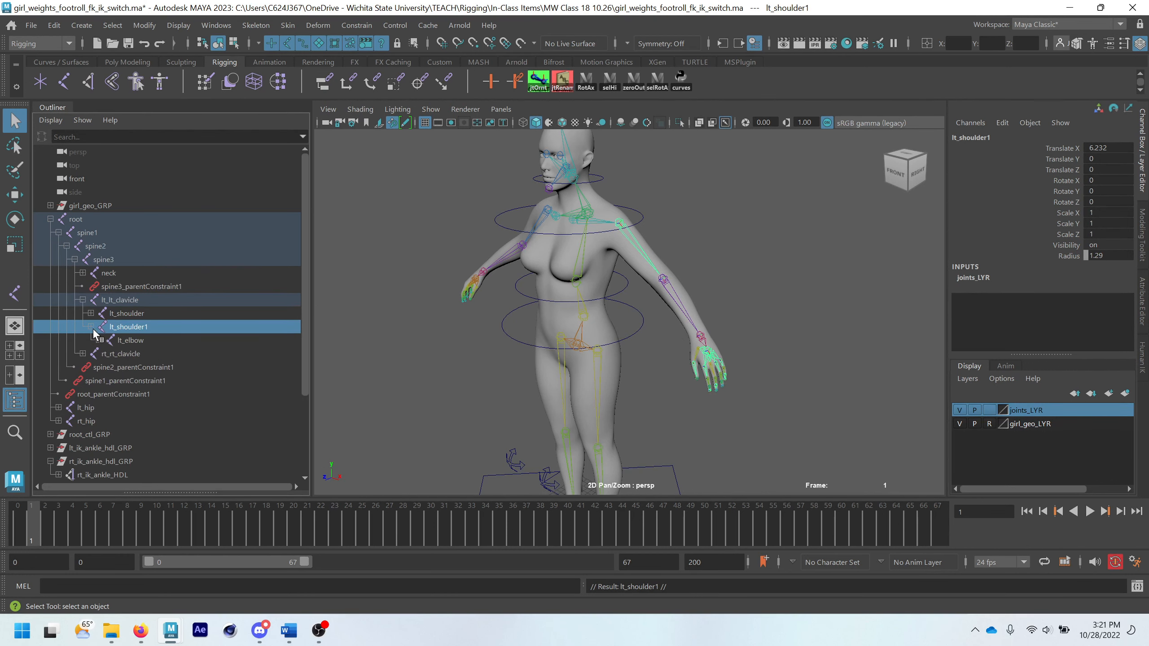
pyautogui.click(99, 340)
pyautogui.click(107, 354)
pyautogui.click(144, 366)
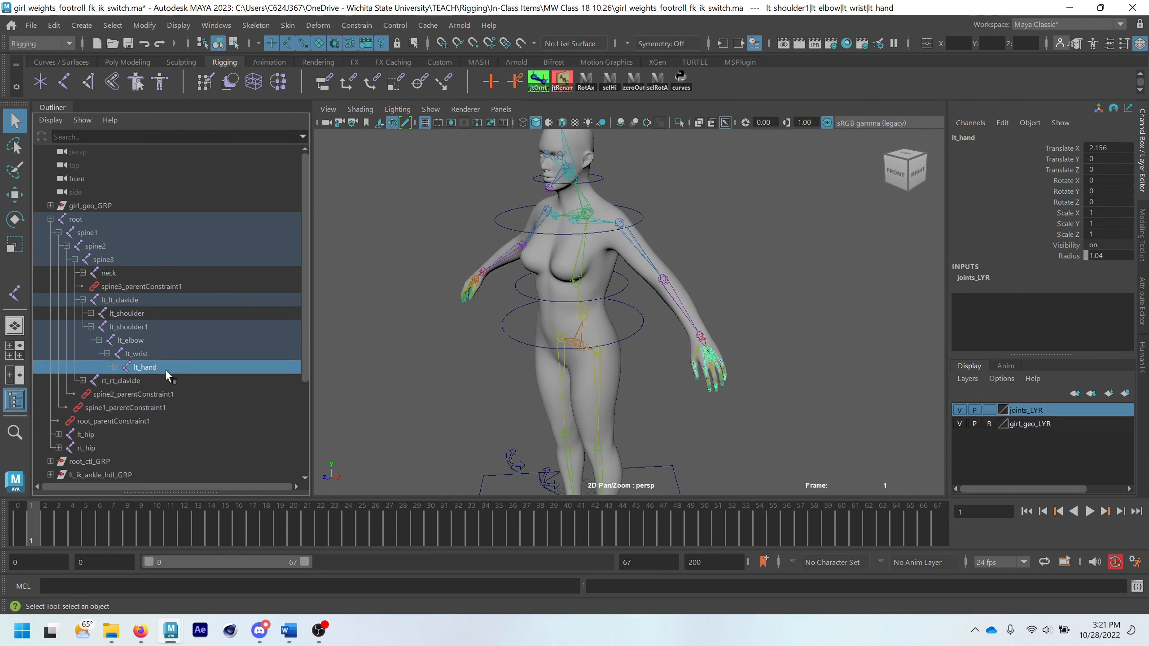
pyautogui.press('w')
pyautogui.moveTo(742, 327); pyautogui.dragTo(805, 255)
pyautogui.press('Delete')
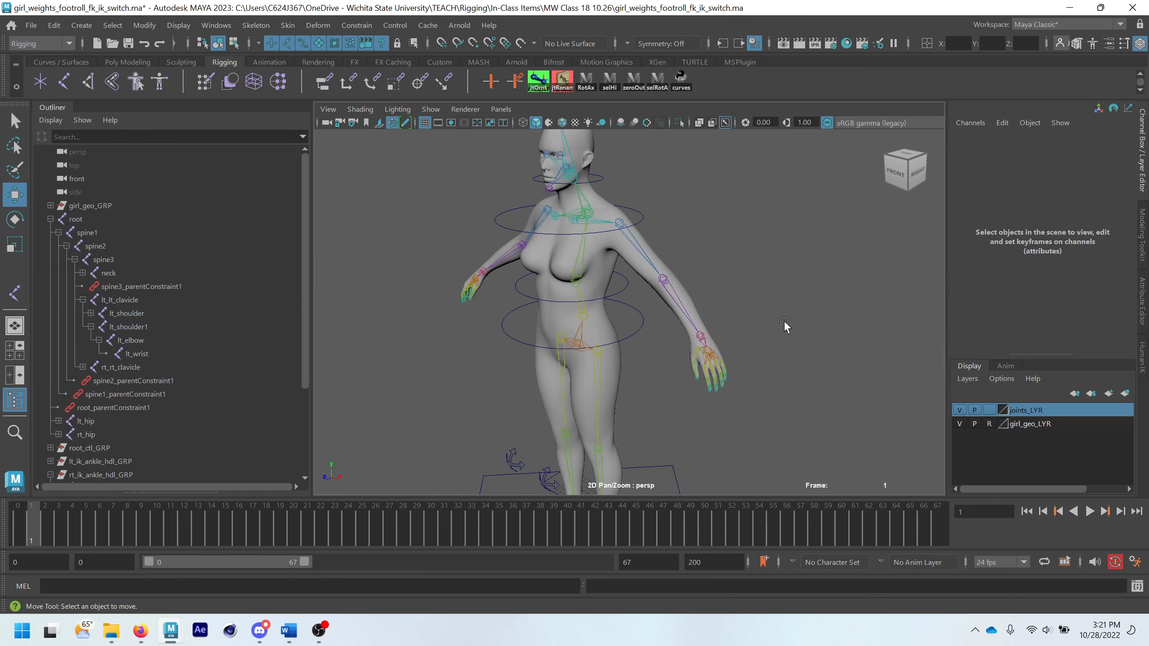
# - Rename the duplicated shoulder joint as lt_fk_shoulder
pyautogui.click(136, 330)
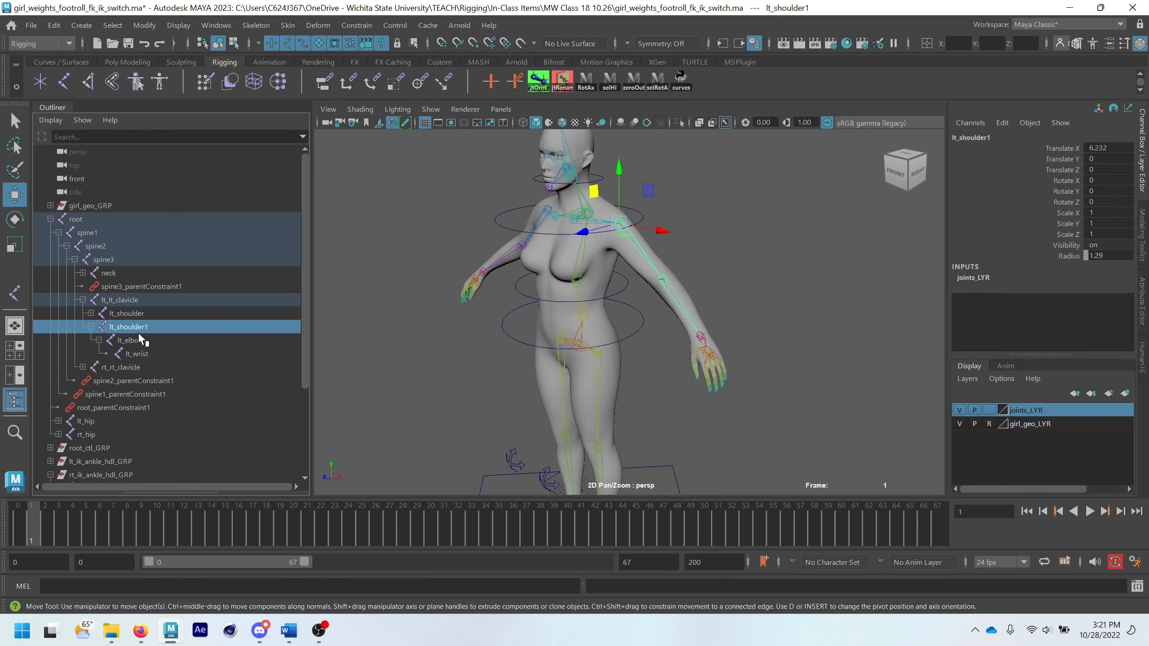
pyautogui.click(140, 341)
pyautogui.click(151, 352)
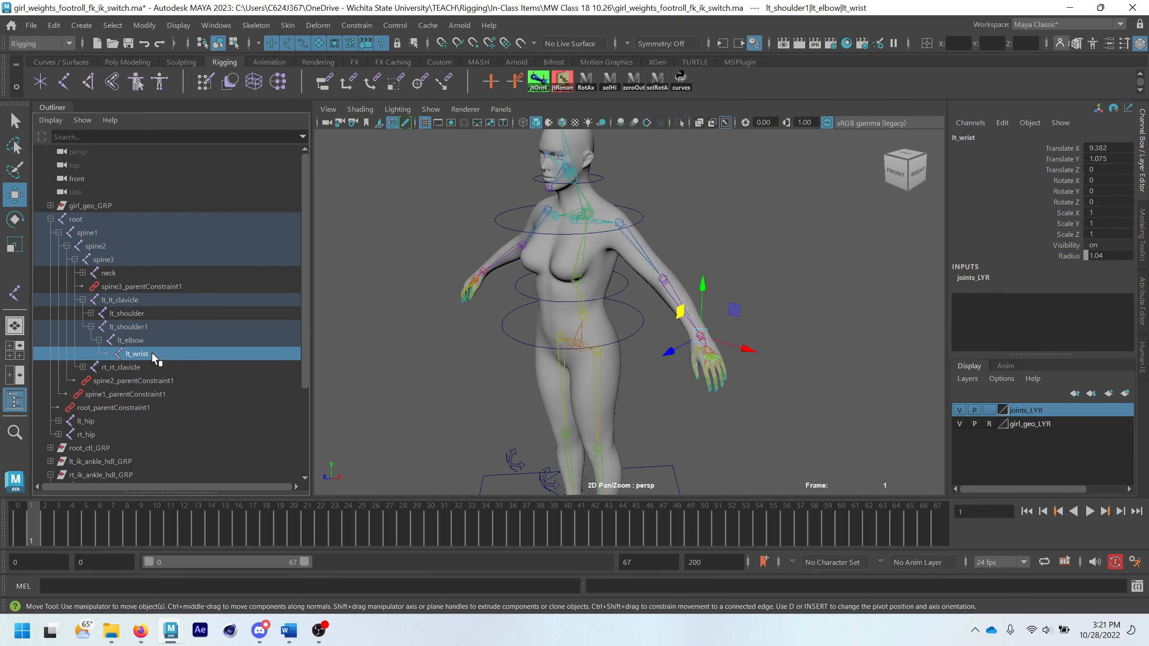
pyautogui.doubleClick(145, 329)
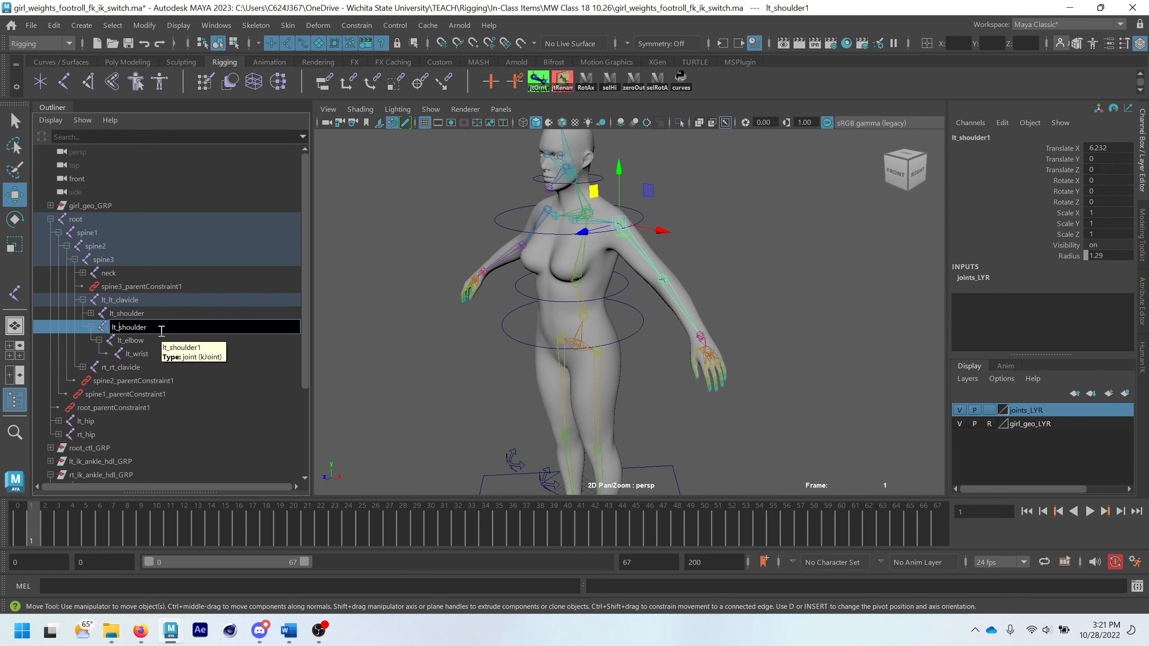
pyautogui.write('fk_')
# - Replace "lt_" with "lt_fk_" in the names of the duplicated elbow and wrist joints using cometRename
pyautogui.click(146, 342)
pyautogui.keyDown('shift'); pyautogui.click(137, 354); pyautogui.keyUp('shift')
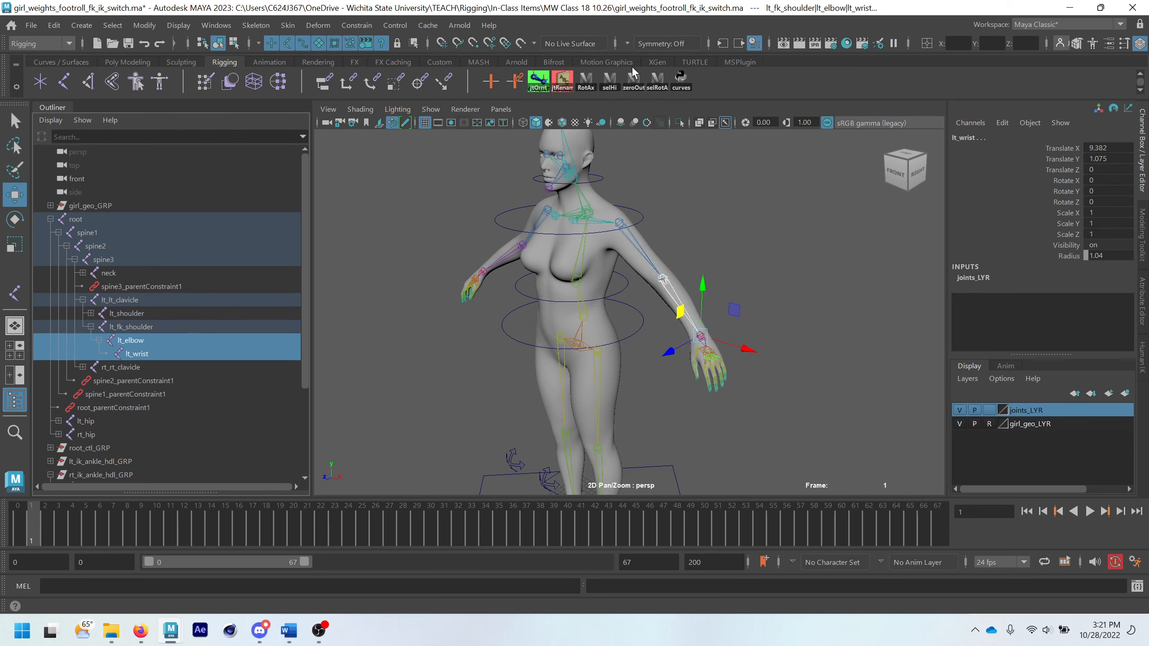
pyautogui.click(563, 80)
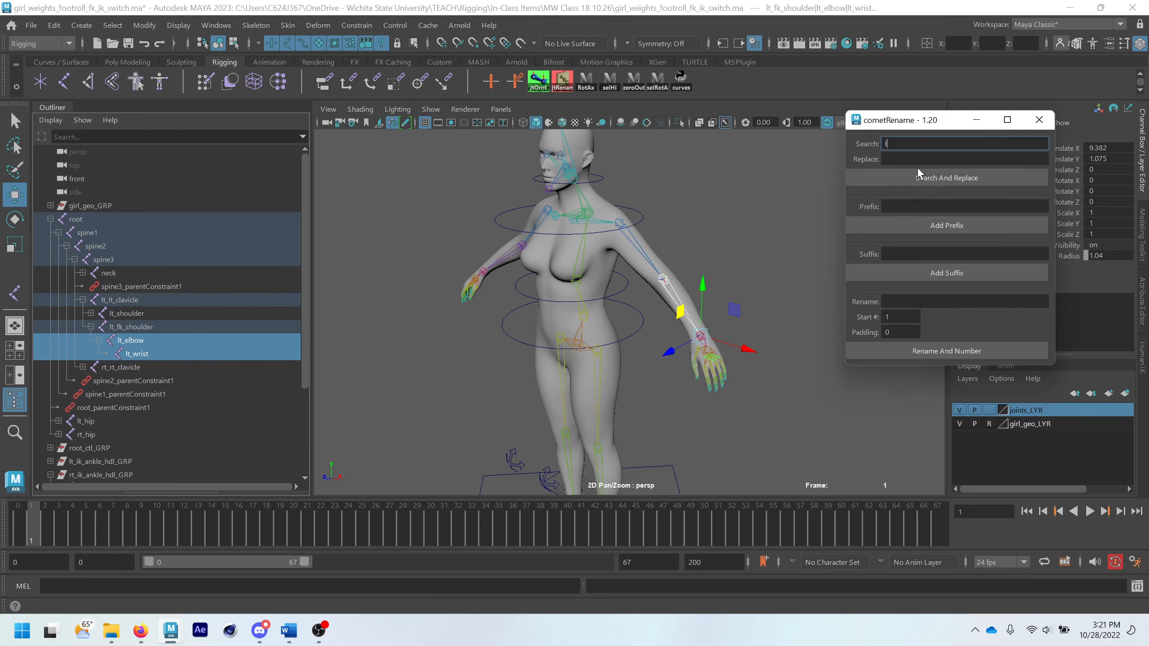
pyautogui.press('Tab')
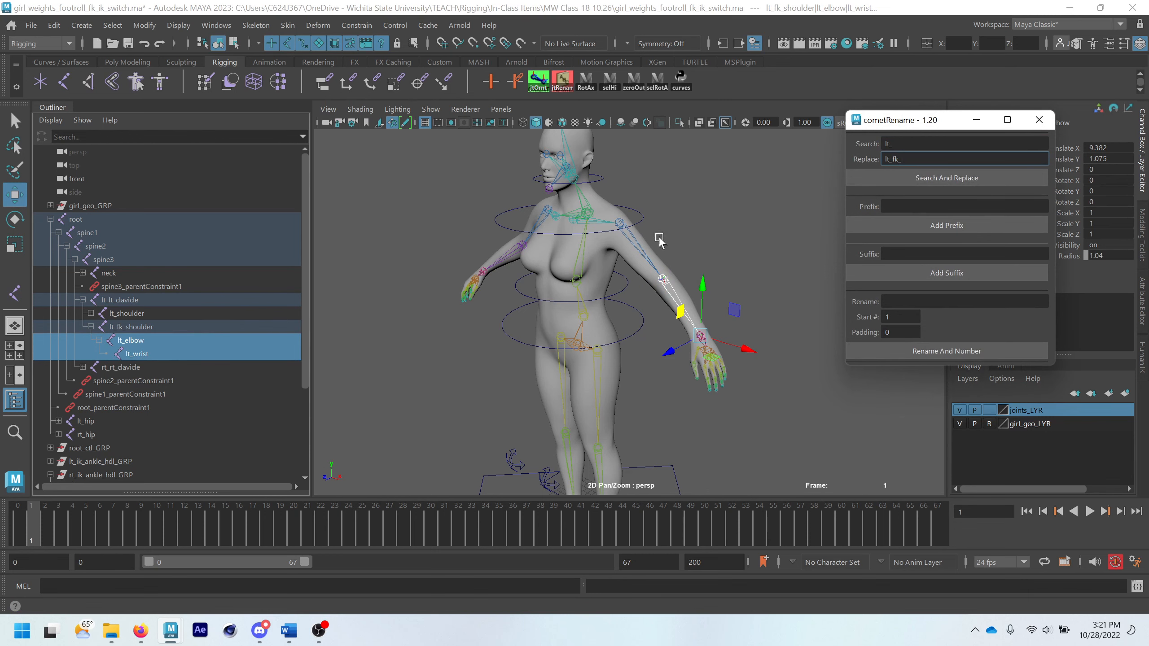
pyautogui.click(910, 178)
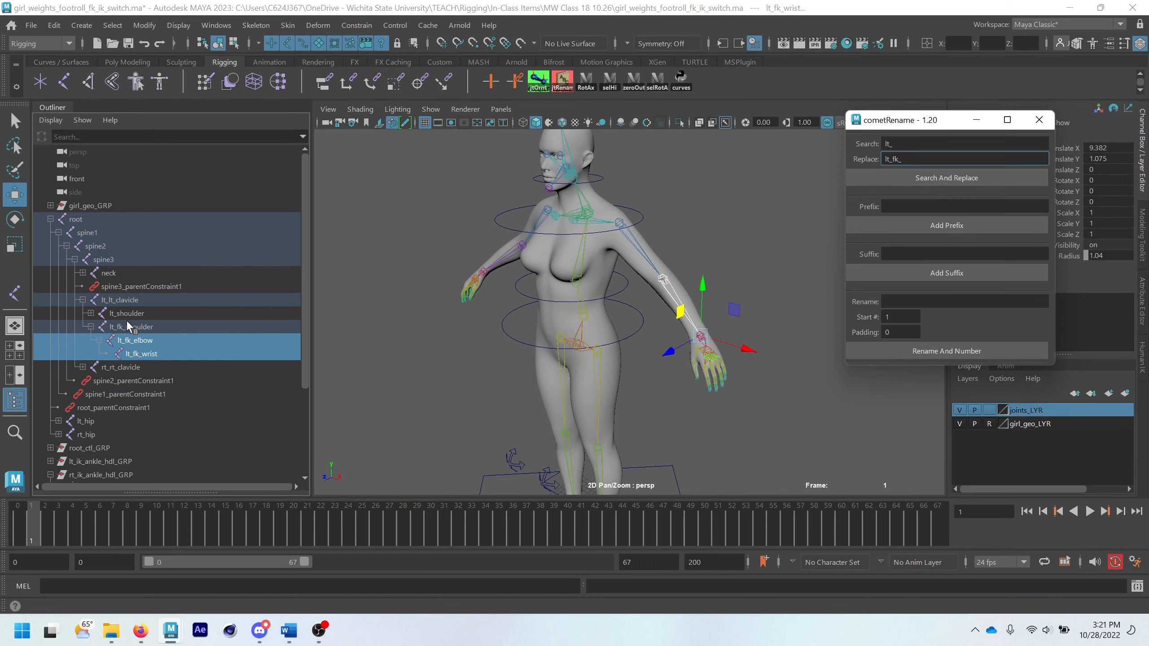
# - Duplicate the lt_fk_shoulder joint chain and expand the copy's hierarchy
pyautogui.click(145, 327)
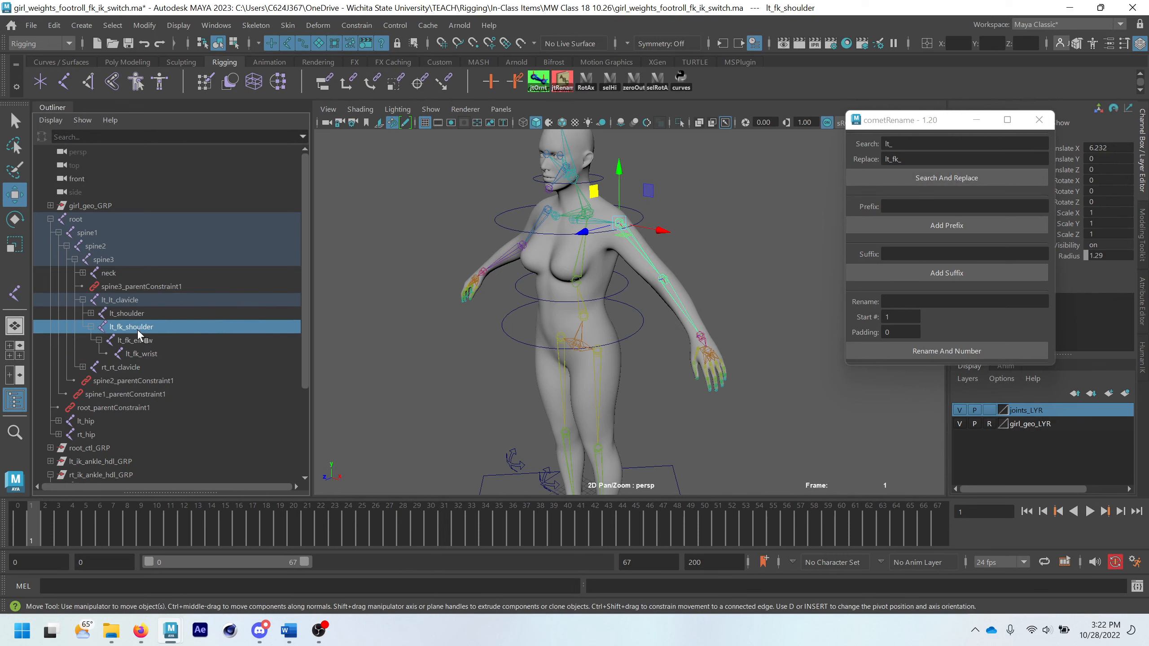
pyautogui.hotkey('ctrl', 'd')
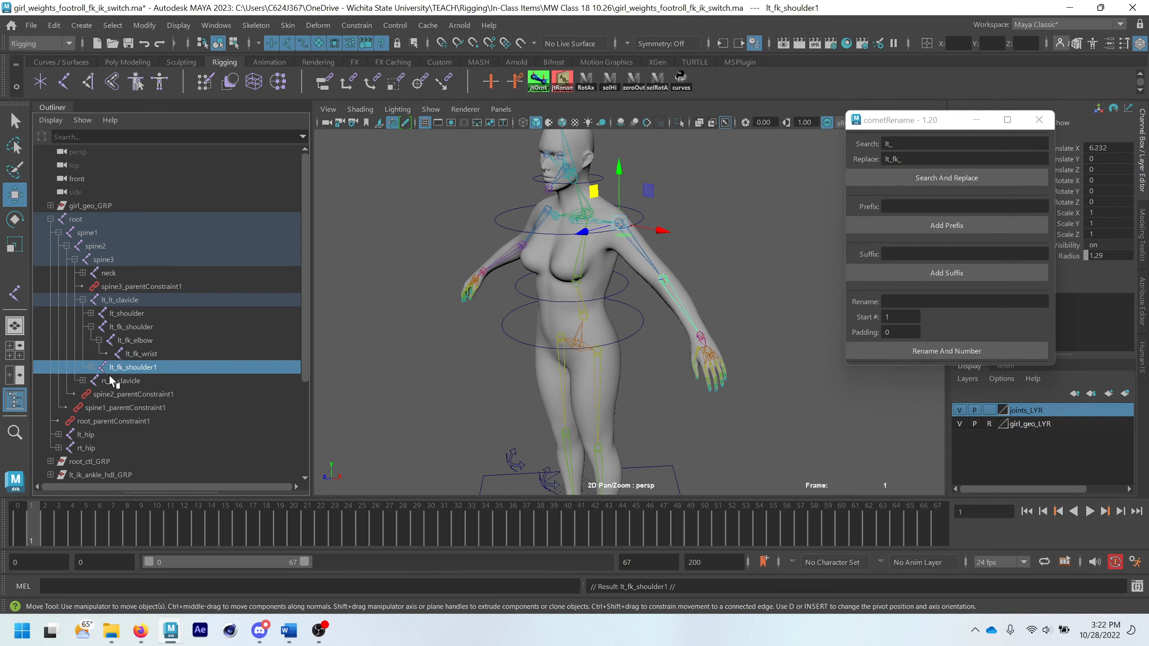
pyautogui.click(91, 367)
# - Replace "fk" with "ik" in the names of all three joints of the new copy using cometRename
pyautogui.keyDown('shift'); pyautogui.click(141, 393); pyautogui.keyUp('shift')
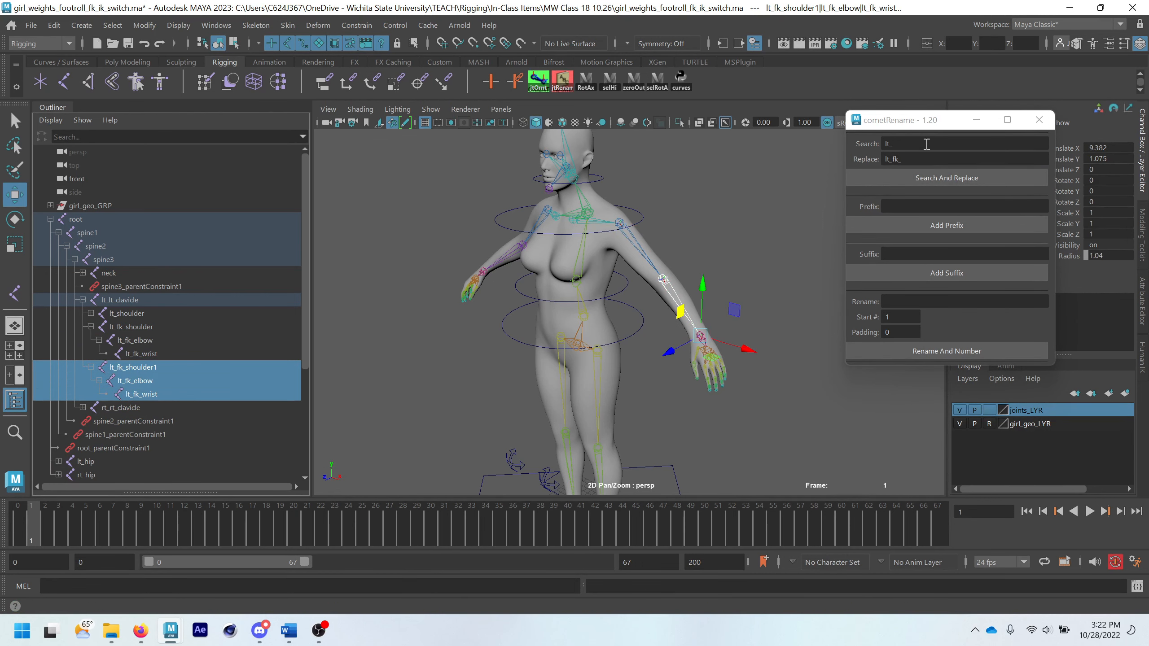
pyautogui.moveTo(926, 144); pyautogui.dragTo(876, 144)
pyautogui.write('fk')
pyautogui.press('Tab')
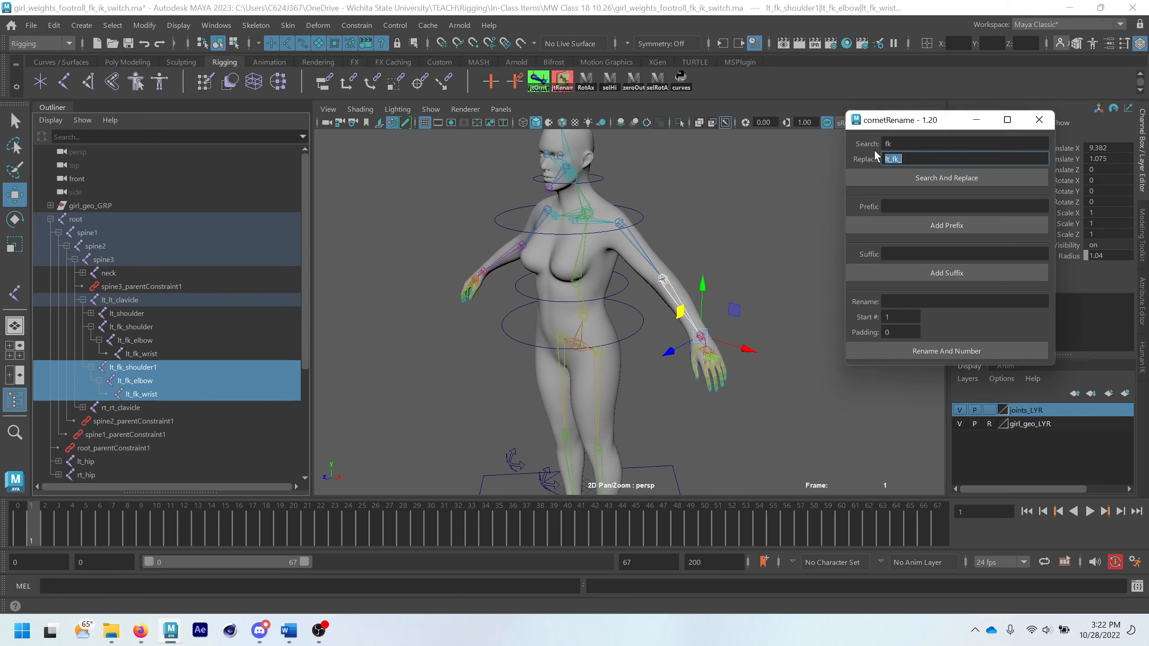
pyautogui.write('ik')
pyautogui.click(898, 178)
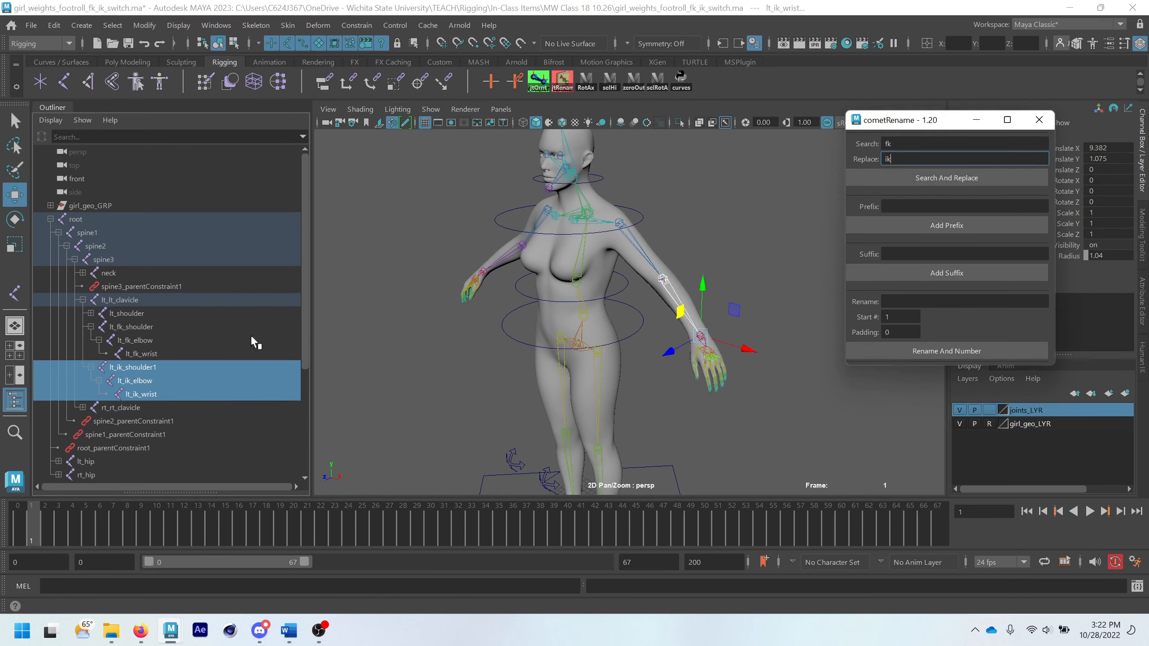
# - Remove the trailing 1 from the new chain's top joint name so it reads lt_ik_shoulder
pyautogui.doubleClick(174, 367)
pyautogui.press('BackSpace')
pyautogui.press('Return')
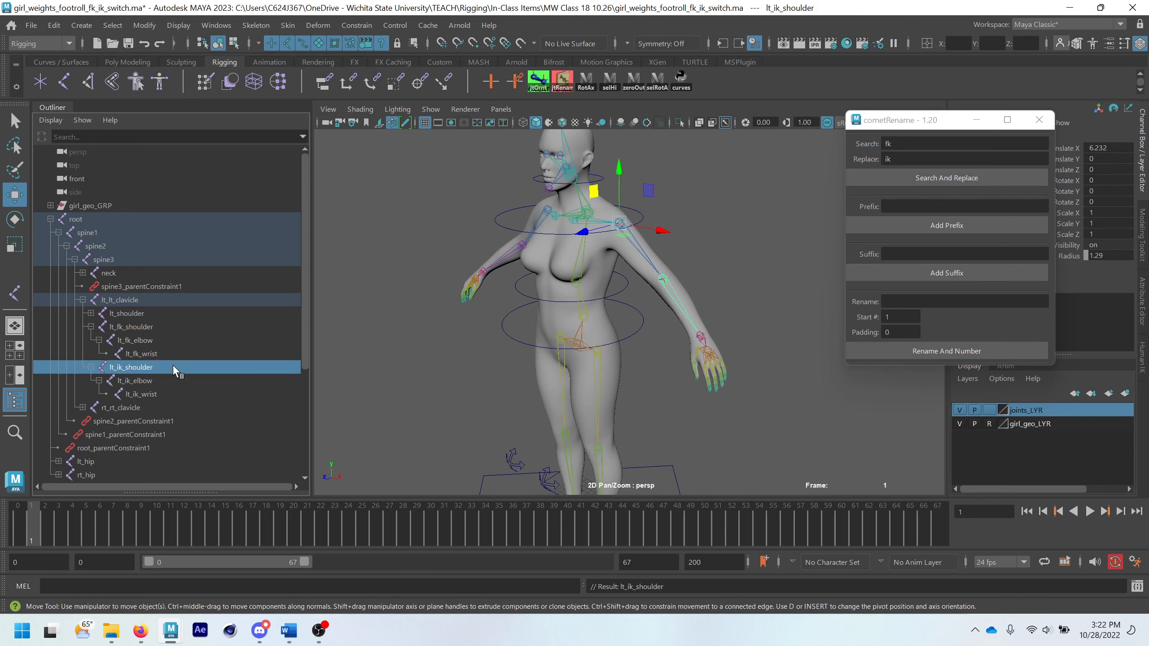
# - Close the renaming tool and expand the original lt_shoulder chain down to lt_wrist
pyautogui.click(1037, 120)
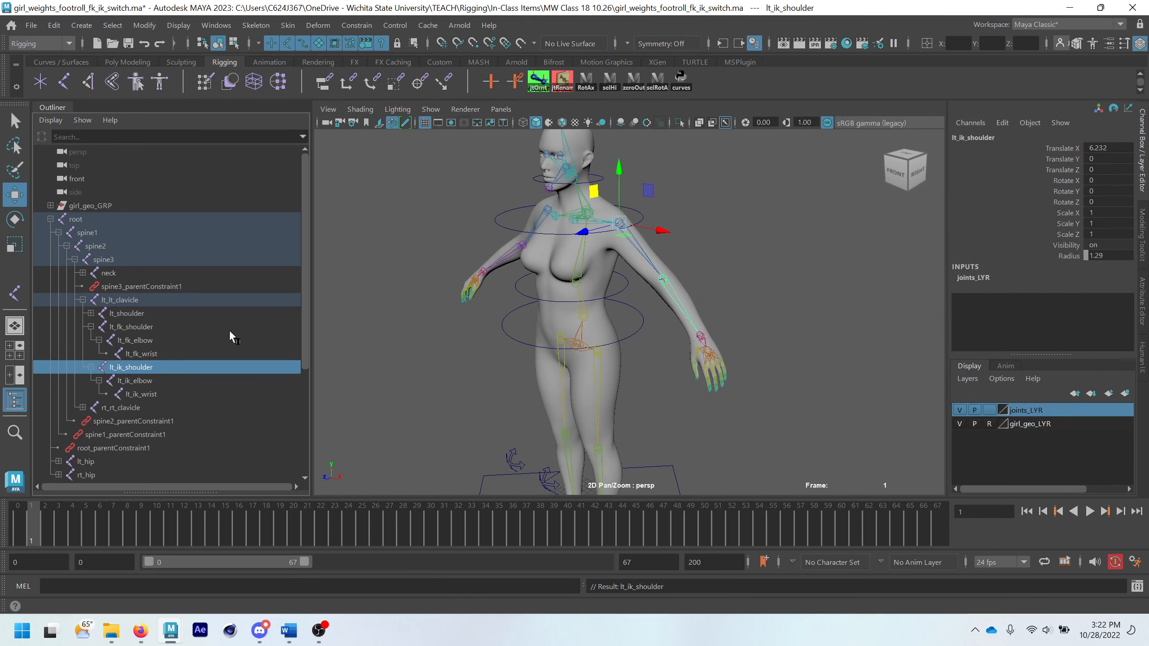
pyautogui.click(91, 314)
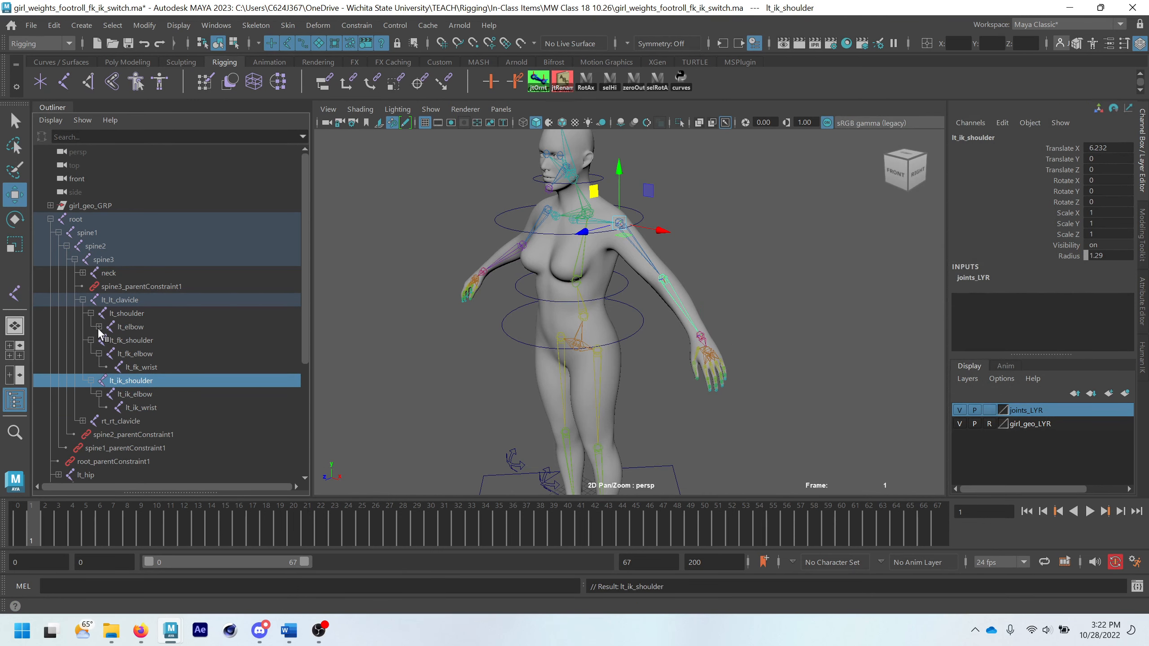
pyautogui.click(99, 326)
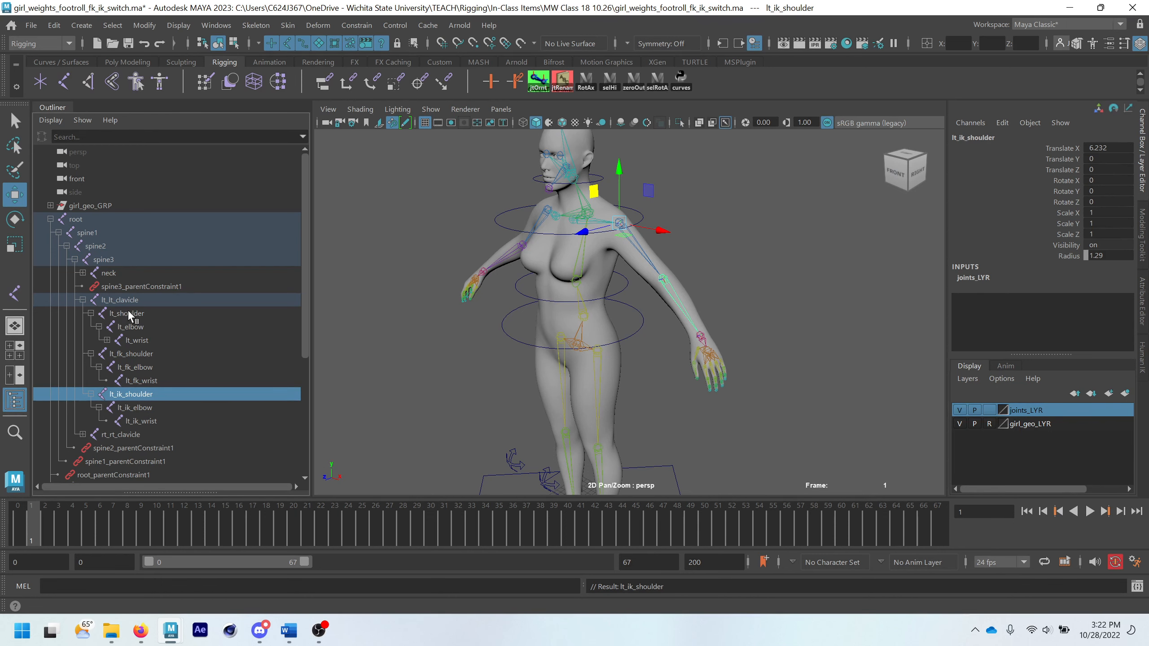
# - Test-rotate the original lt_shoulder joint and undo the rotation
pyautogui.click(129, 312)
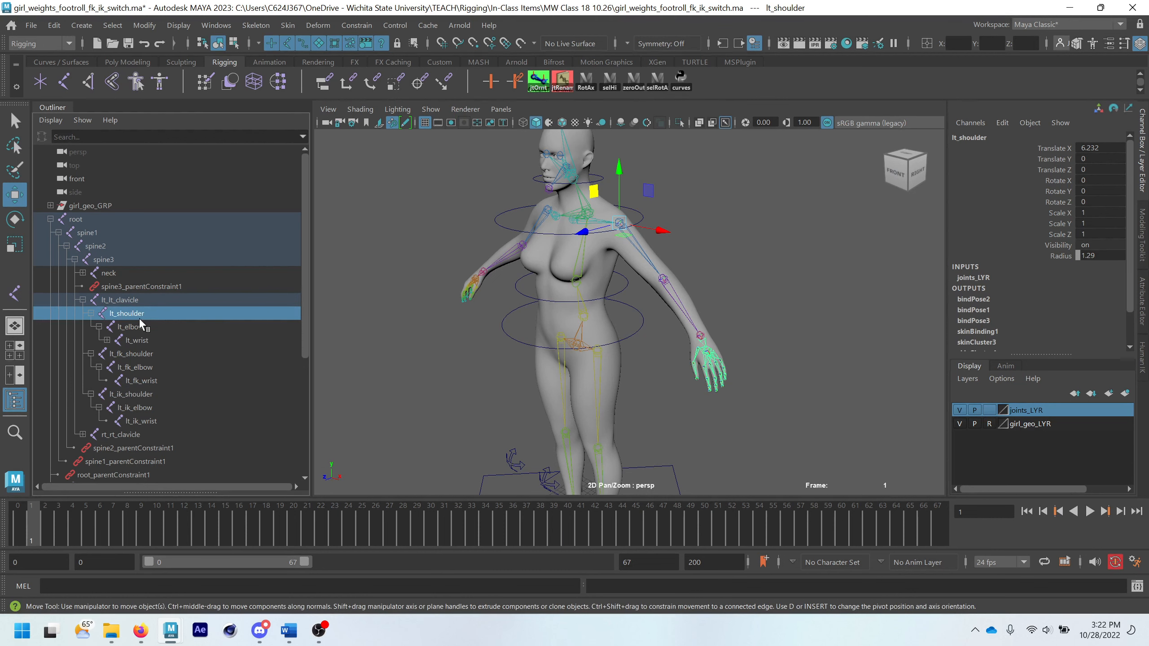
pyautogui.press('e')
pyautogui.moveTo(660, 262); pyautogui.dragTo(615, 250)
pyautogui.hotkey('ctrl', 'z')
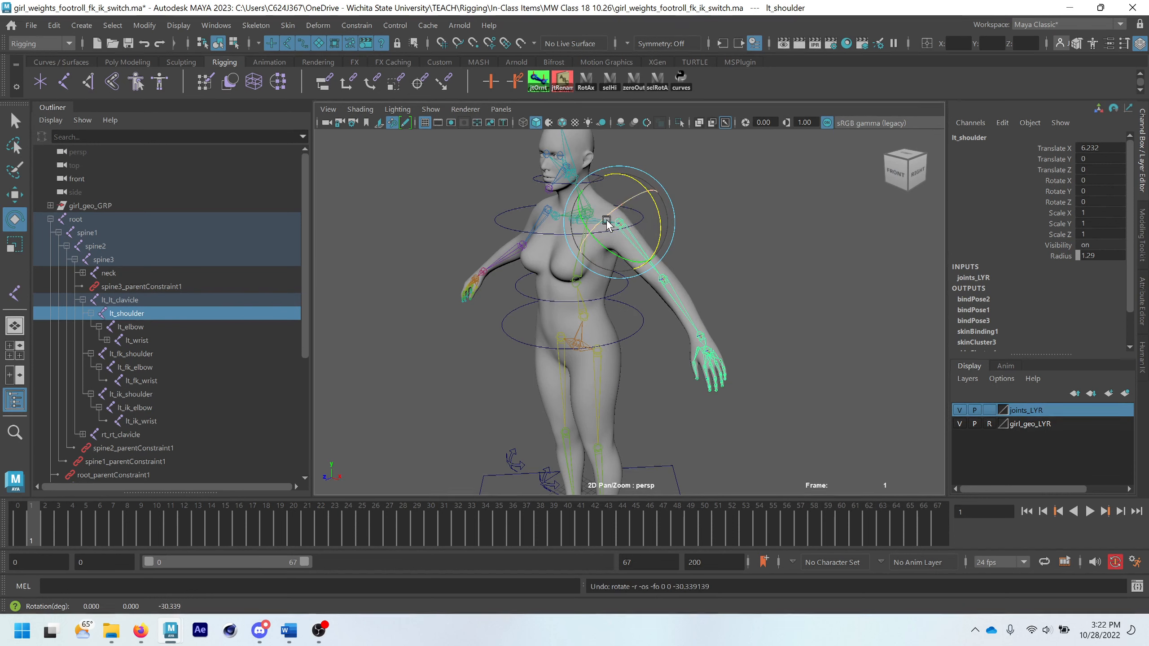
# - Test-rotate the lt_fk_shoulder and lt_ik_shoulder joints together and undo the rotation
pyautogui.click(133, 354)
pyautogui.keyDown('ctrl'); pyautogui.click(128, 396); pyautogui.keyUp('ctrl')
pyautogui.moveTo(658, 228); pyautogui.dragTo(692, 240)
pyautogui.hotkey('ctrl', 'z')
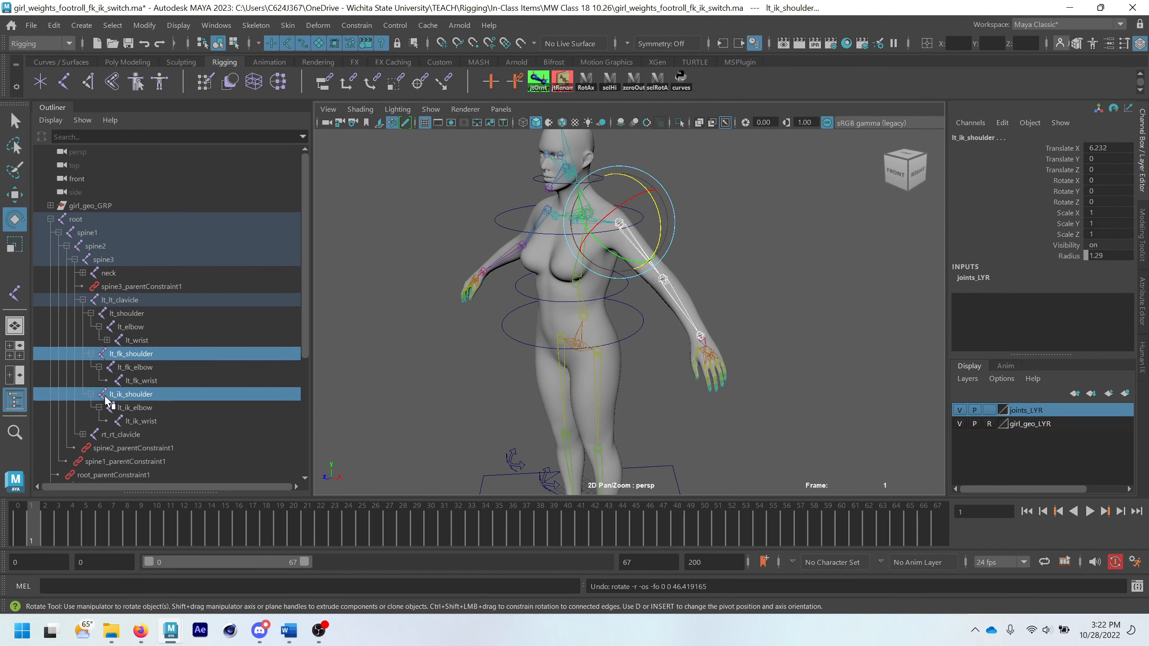
# - Rotate only lt_shoulder once more as a test, undo it and leave the Rotate tool
pyautogui.click(127, 313)
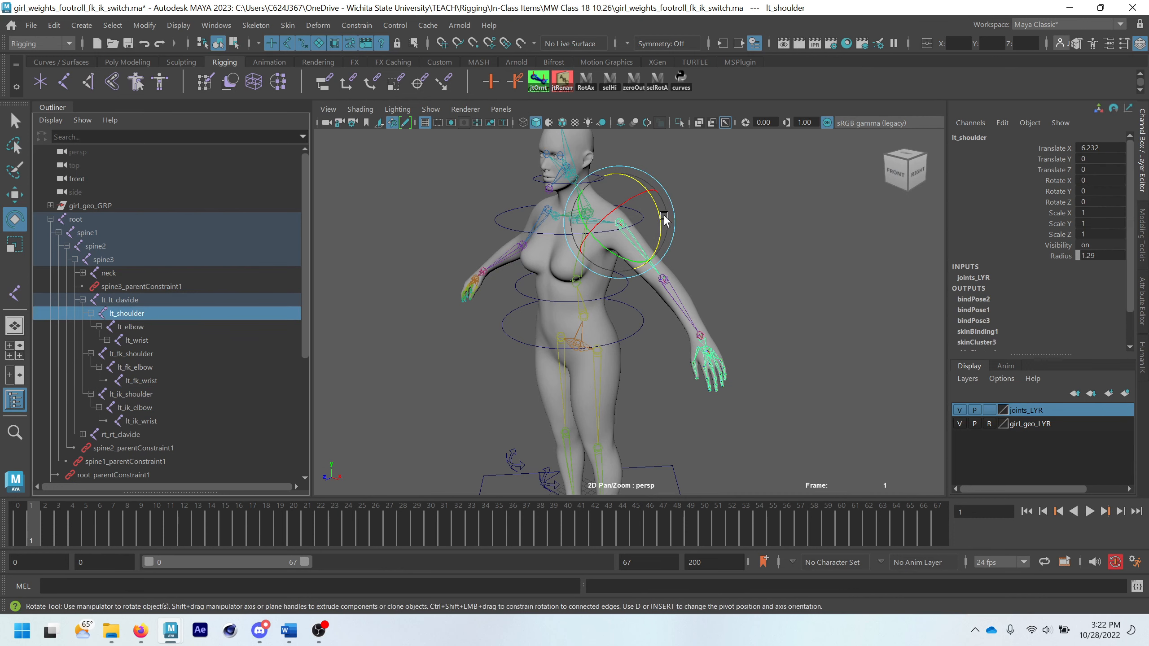
pyautogui.moveTo(664, 219); pyautogui.dragTo(656, 200)
pyautogui.hotkey('ctrl', 'z')
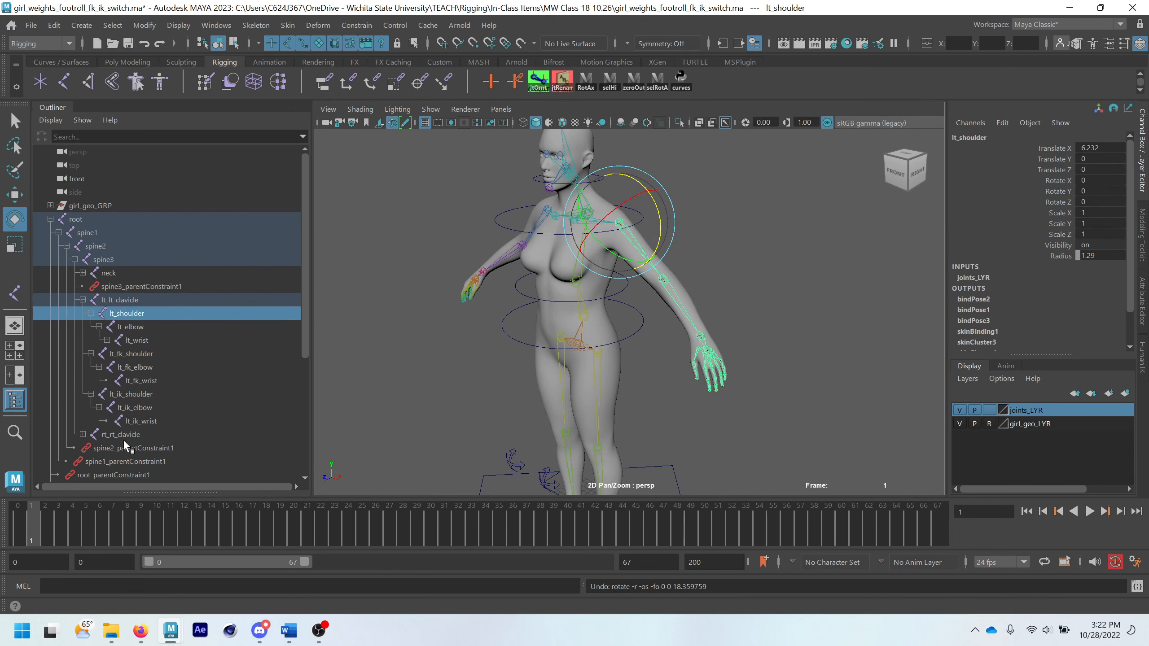
pyautogui.press('q')
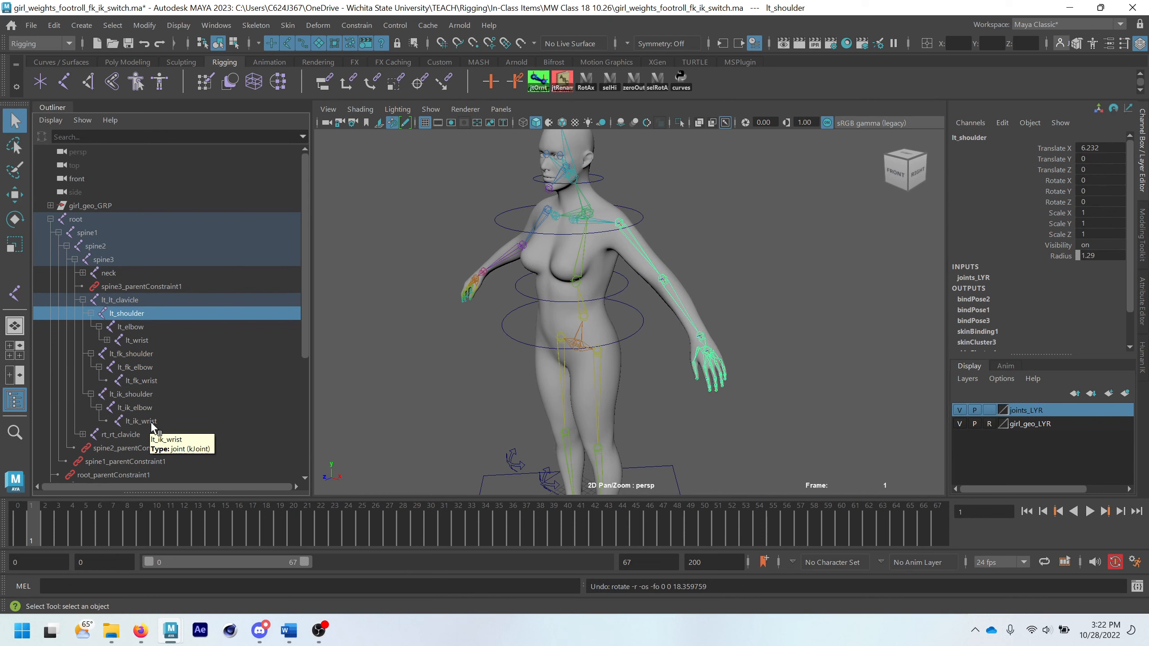
# - Parent-constrain lt_wrist to both lt_ik_wrist and lt_fk_wrist with Maintain offset off, and expand lt_wrist's hierarchy
pyautogui.click(137, 421)
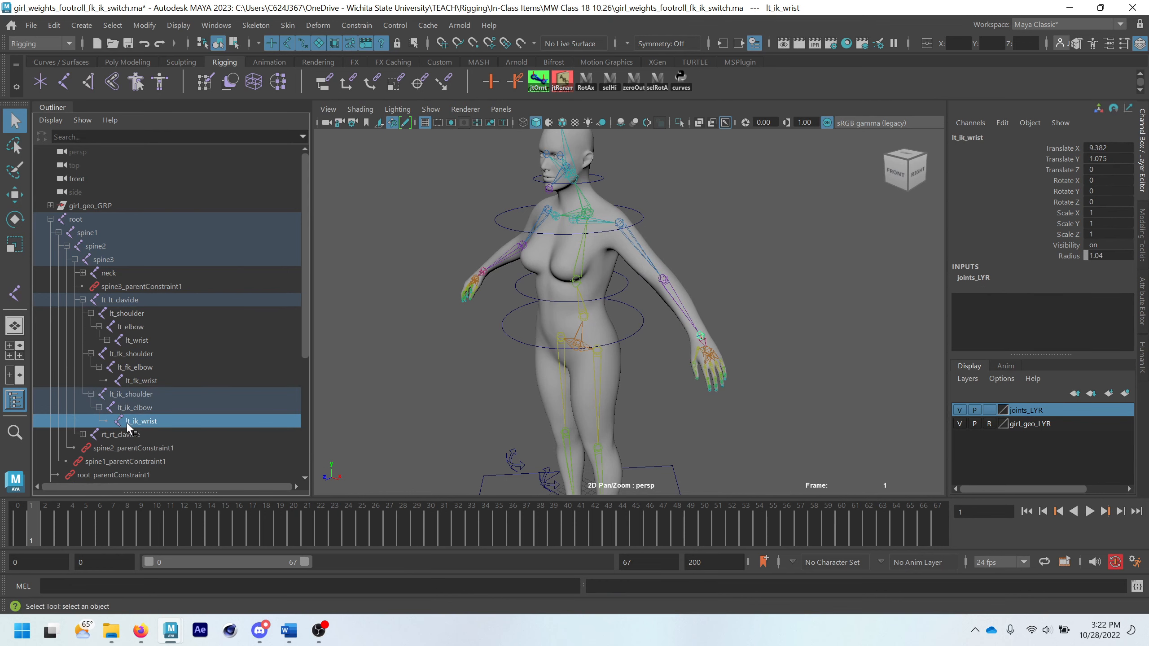
pyautogui.keyDown('ctrl'); pyautogui.click(144, 381); pyautogui.keyUp('ctrl')
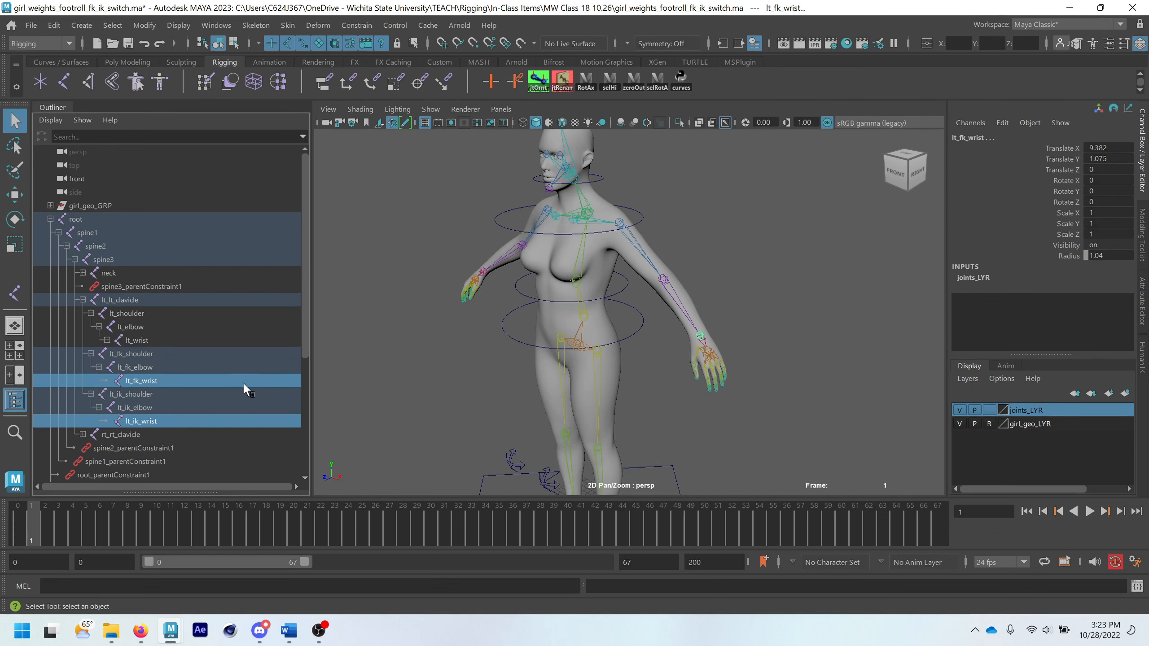
pyautogui.keyDown('ctrl'); pyautogui.click(133, 338); pyautogui.keyUp('ctrl')
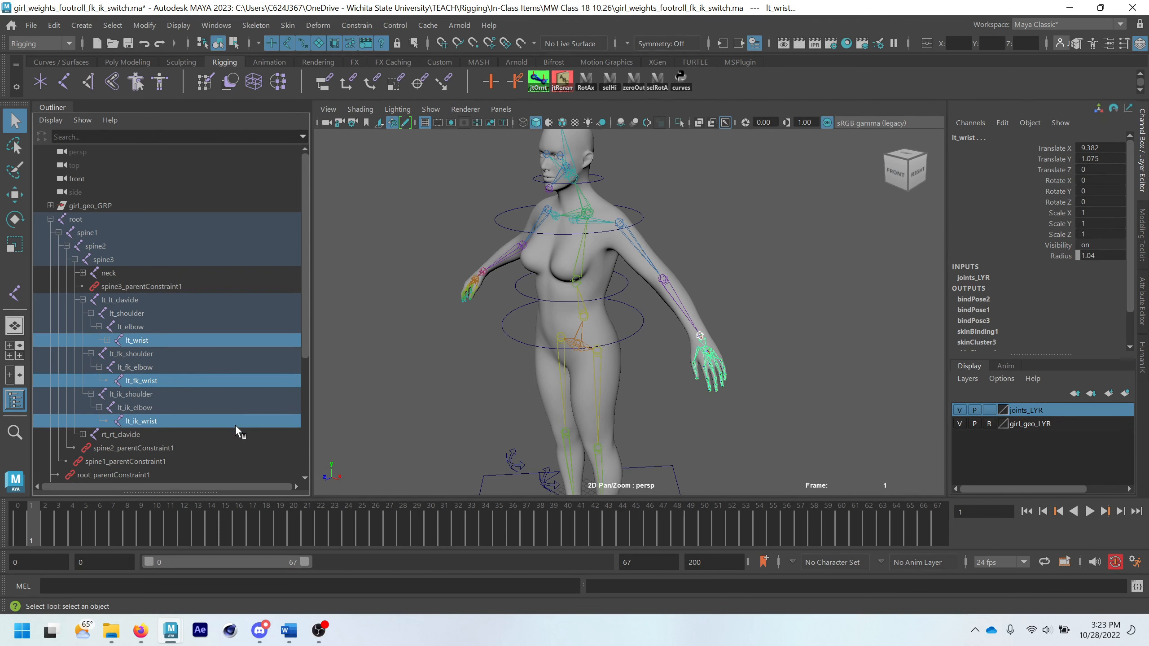
pyautogui.click(357, 25)
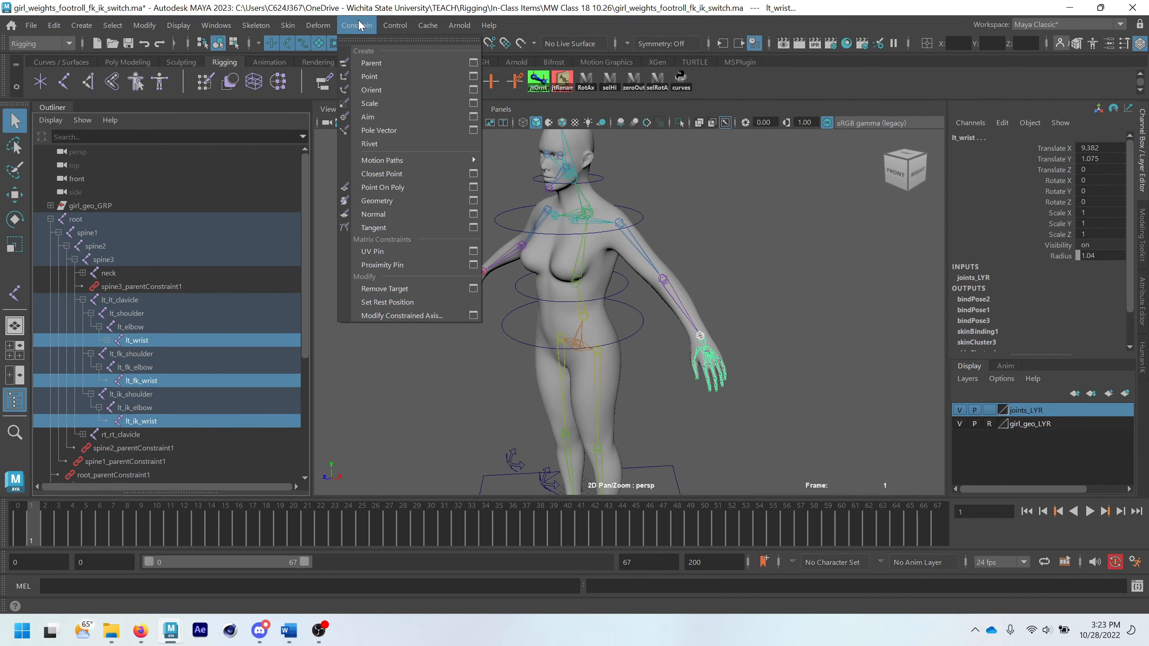
pyautogui.click(473, 63)
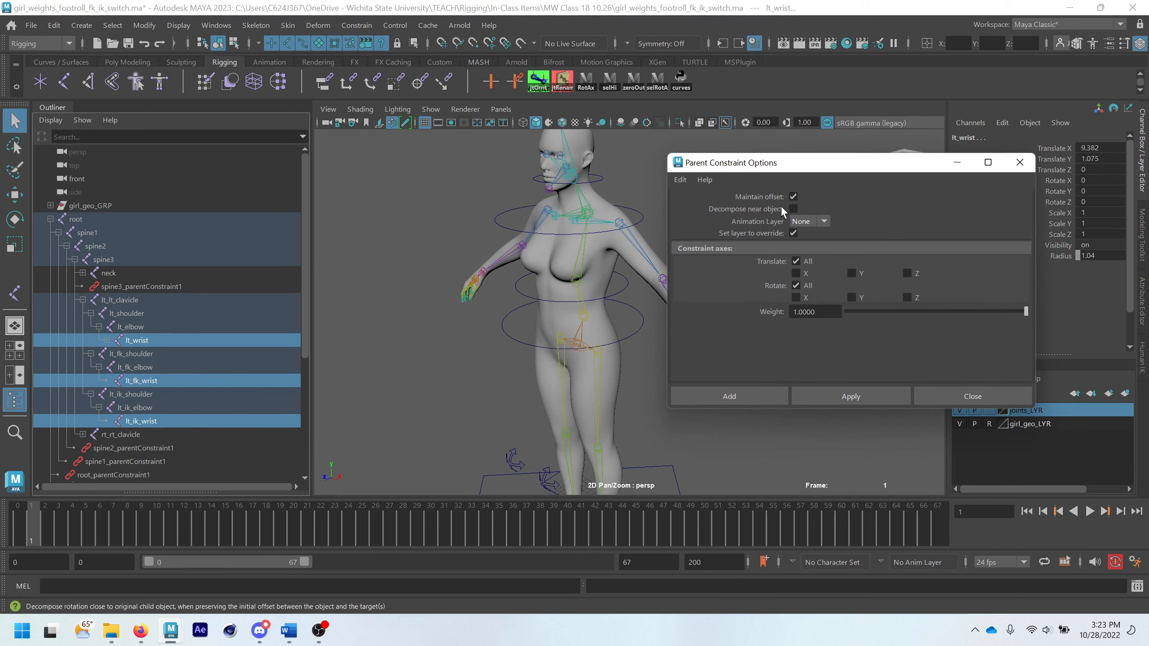
pyautogui.click(792, 196)
pyautogui.moveTo(784, 166); pyautogui.dragTo(778, 155)
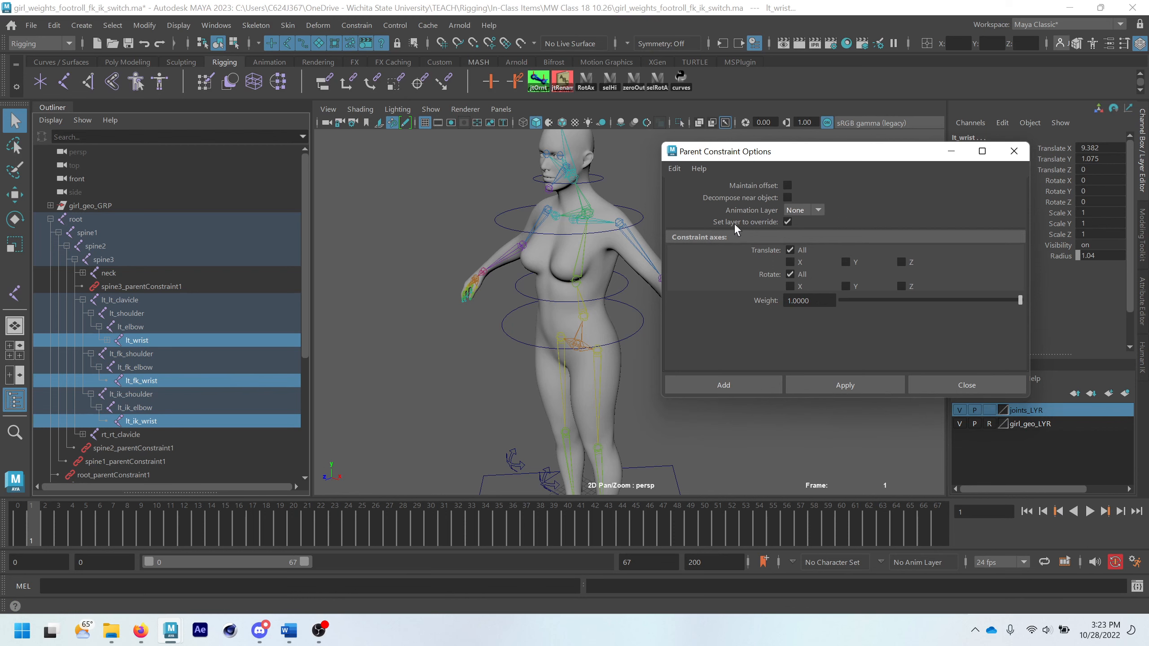
pyautogui.moveTo(822, 156); pyautogui.dragTo(867, 158)
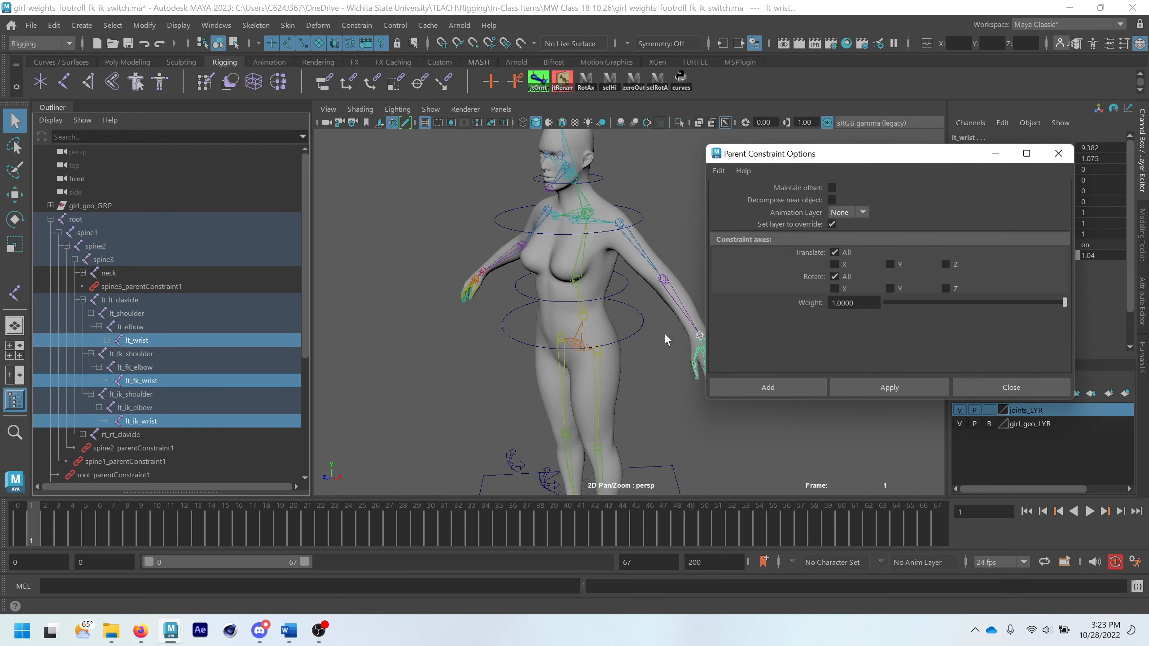
pyautogui.keyDown('alt'); pyautogui.moveTo(664, 332); pyautogui.dragTo(632, 339, button='middle'); pyautogui.keyUp('alt')
pyautogui.click(860, 384)
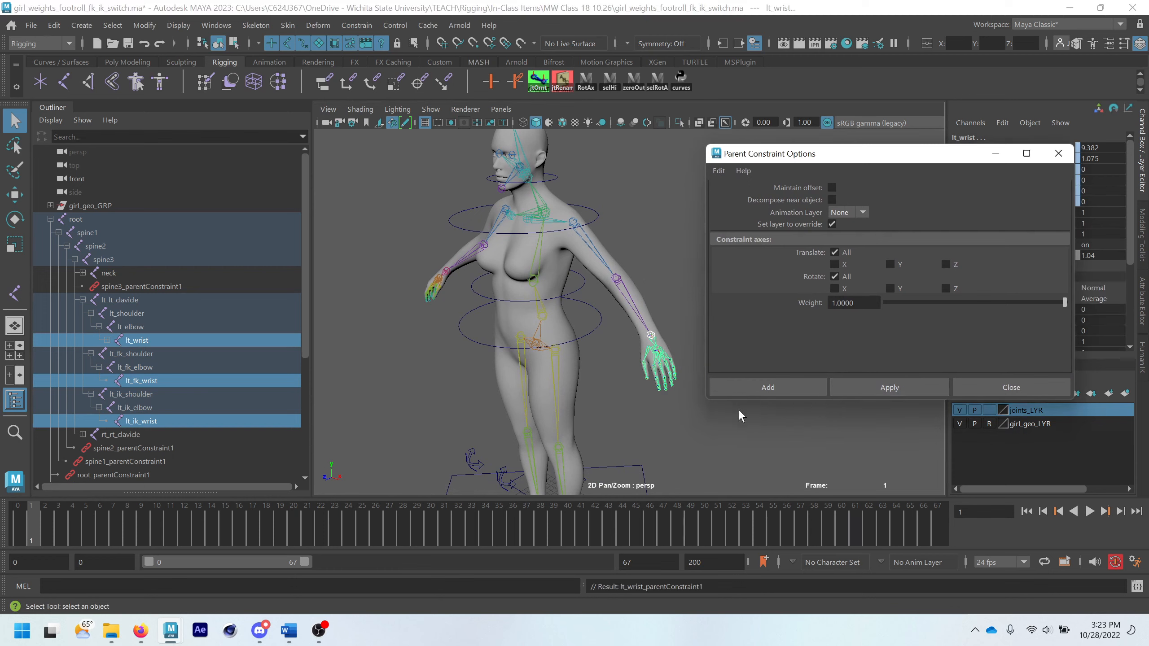
pyautogui.click(108, 340)
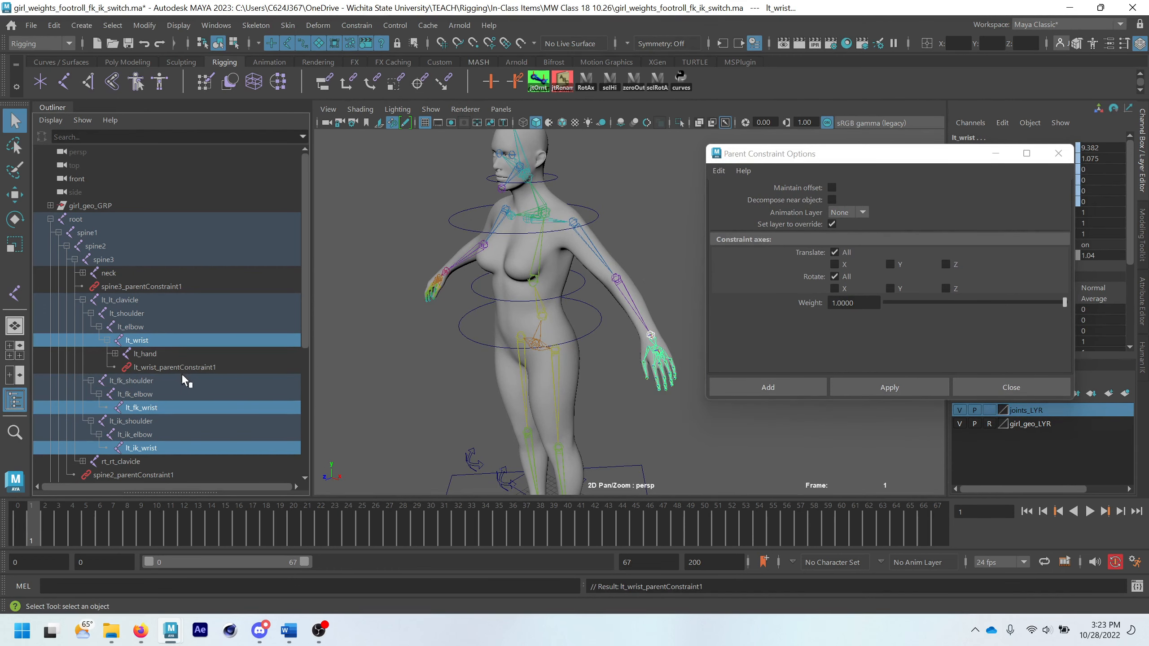
# - Parent-constrain lt_elbow to lt_ik_elbow and lt_fk_elbow with the same options
pyautogui.click(139, 436)
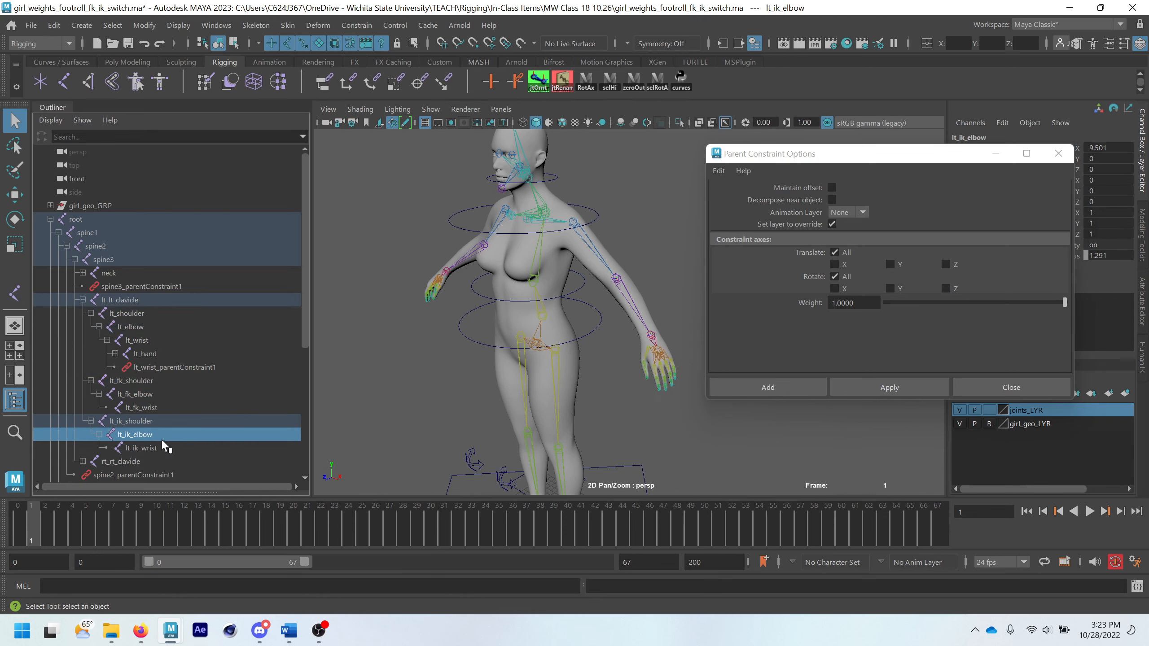
pyautogui.keyDown('ctrl'); pyautogui.click(137, 398); pyautogui.keyUp('ctrl')
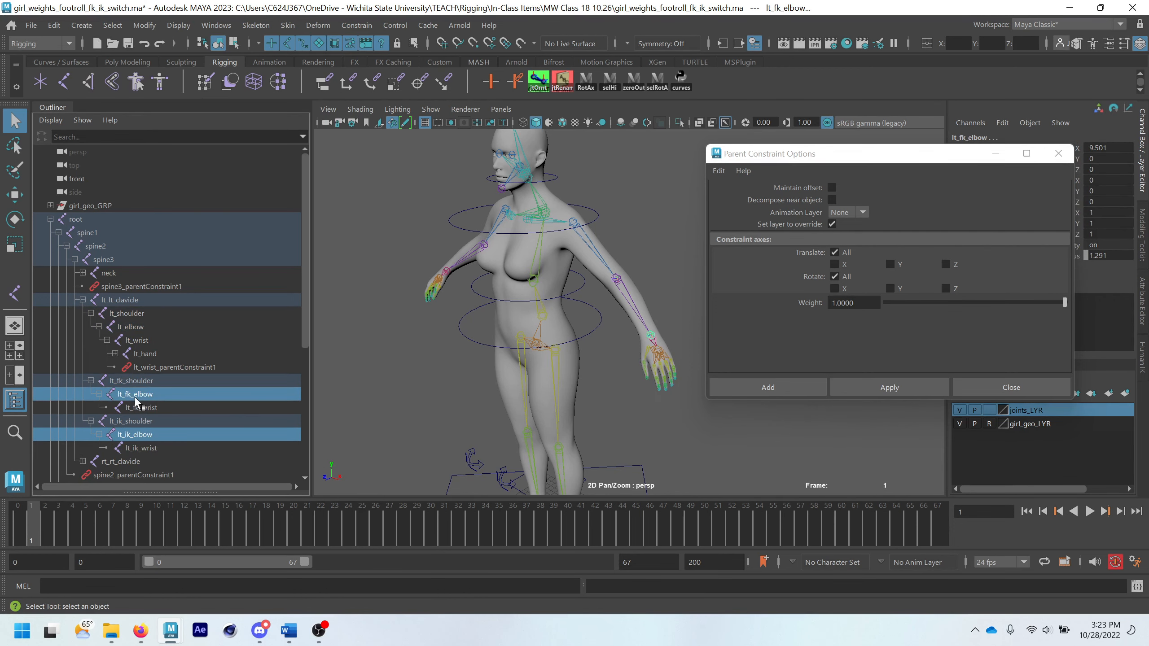
pyautogui.keyDown('ctrl'); pyautogui.click(135, 329); pyautogui.keyUp('ctrl')
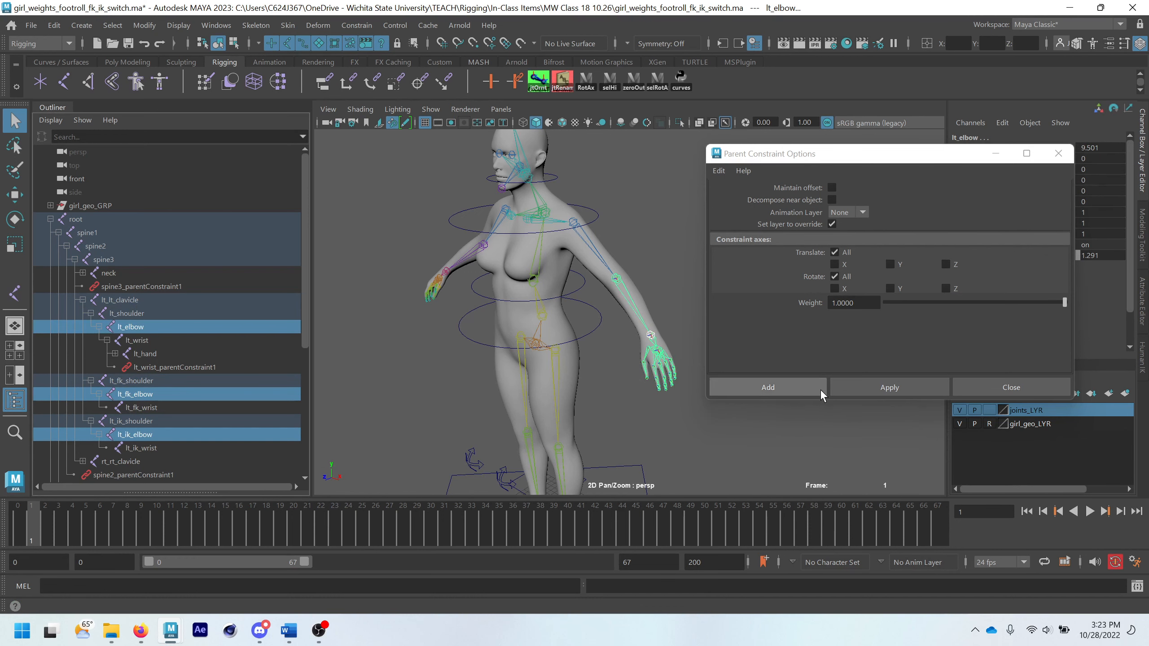
pyautogui.click(864, 386)
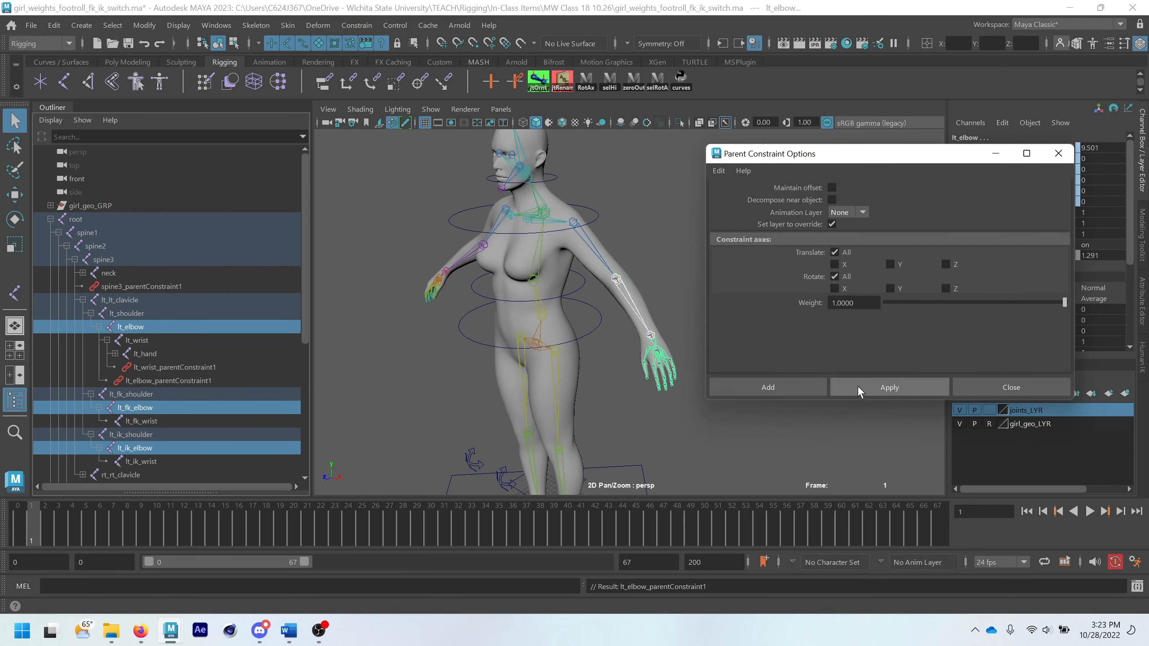
# - Parent-constrain lt_shoulder to lt_ik_shoulder and lt_fk_shoulder and close the constraint options
pyautogui.click(139, 437)
pyautogui.keyDown('ctrl'); pyautogui.click(130, 398); pyautogui.keyUp('ctrl')
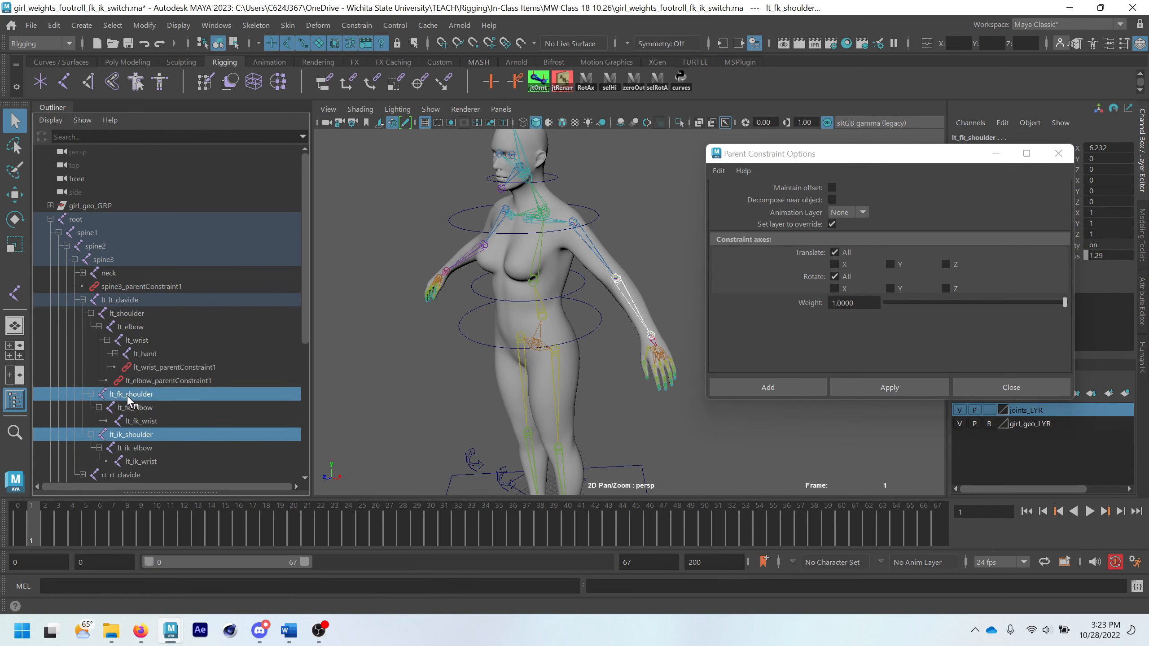
pyautogui.keyDown('ctrl'); pyautogui.click(127, 313); pyautogui.keyUp('ctrl')
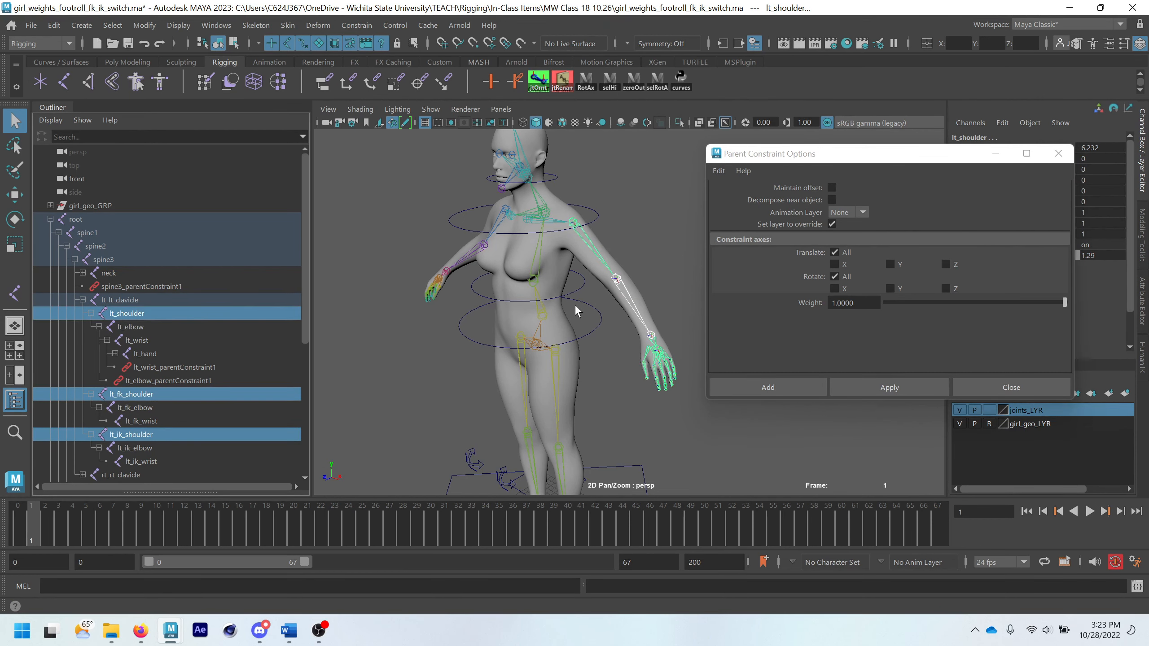
pyautogui.click(802, 385)
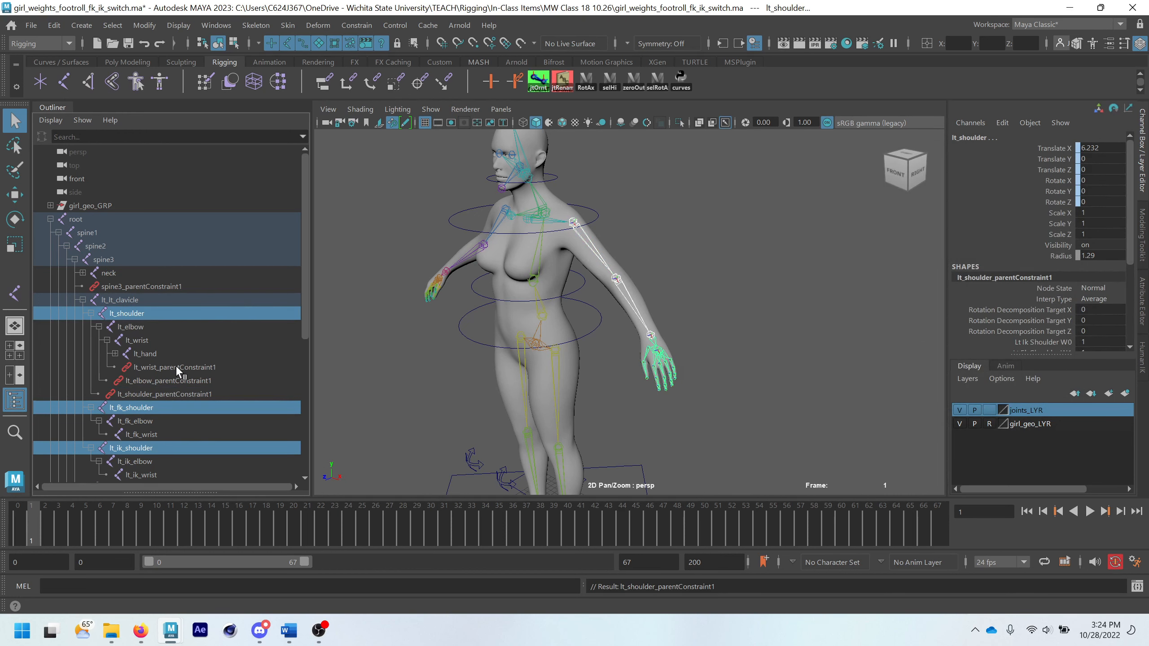
# - Examine the IK and FK weight channels of the elbow, shoulder and wrist parent constraints
pyautogui.click(177, 380)
pyautogui.click(176, 393)
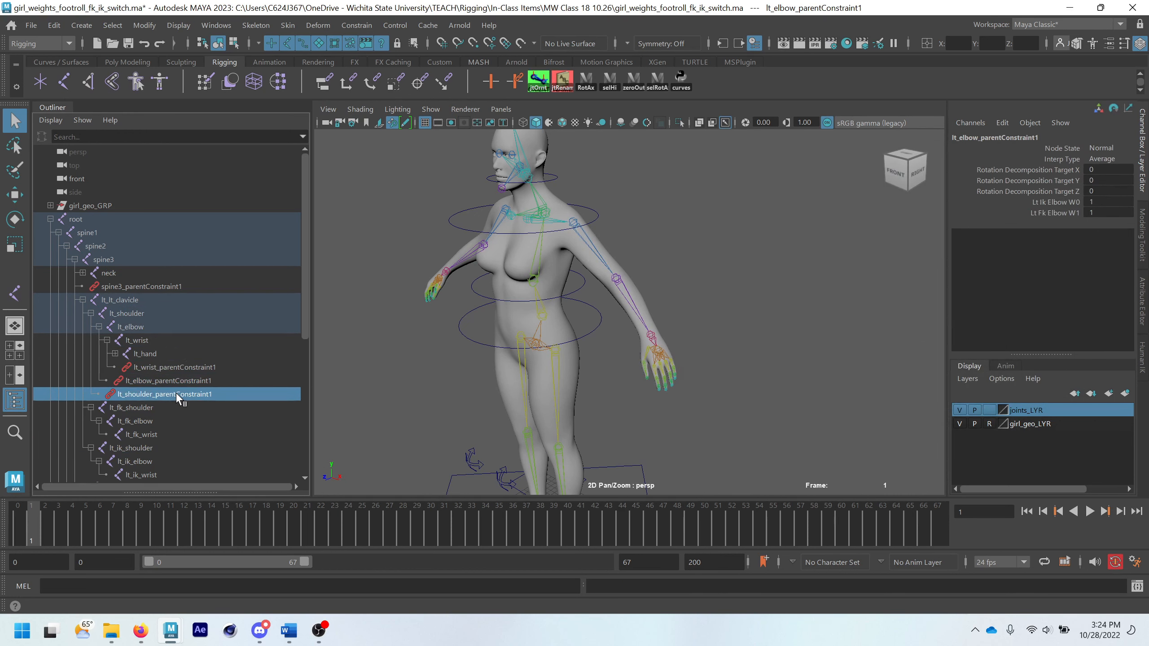
pyautogui.click(176, 367)
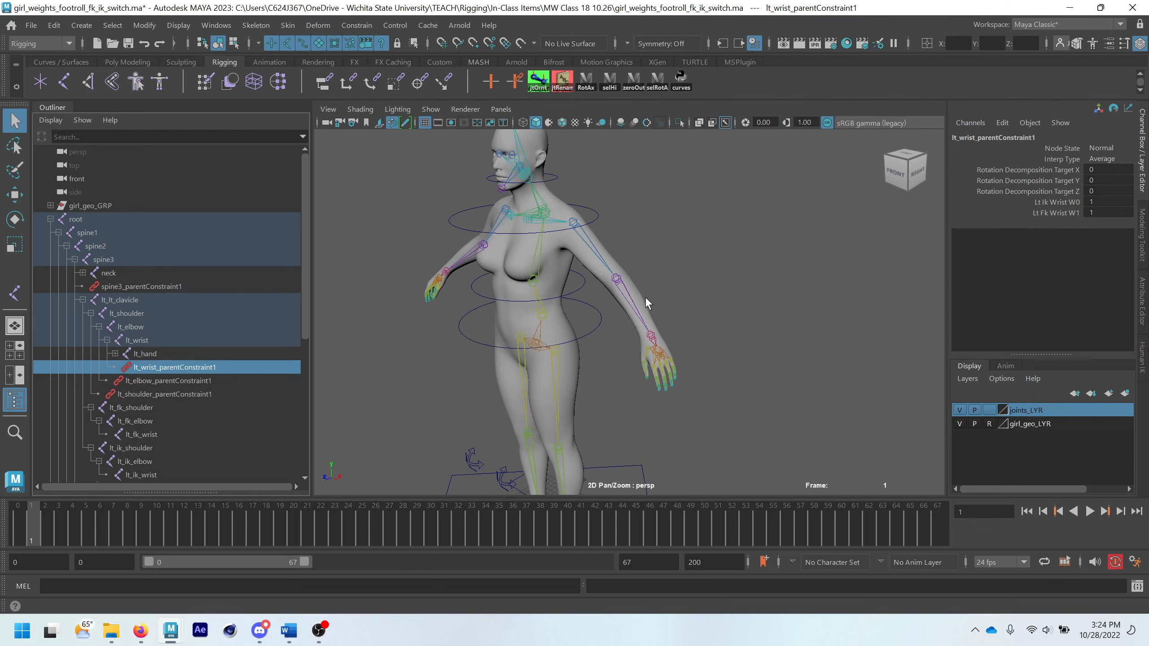
# - Move the lt_ik_shoulder joint forward in front of the chest, to a translation of about -1.2, -0.4, 11.5
pyautogui.keyDown('alt'); pyautogui.moveTo(561, 316); pyautogui.dragTo(574, 321); pyautogui.keyUp('alt')
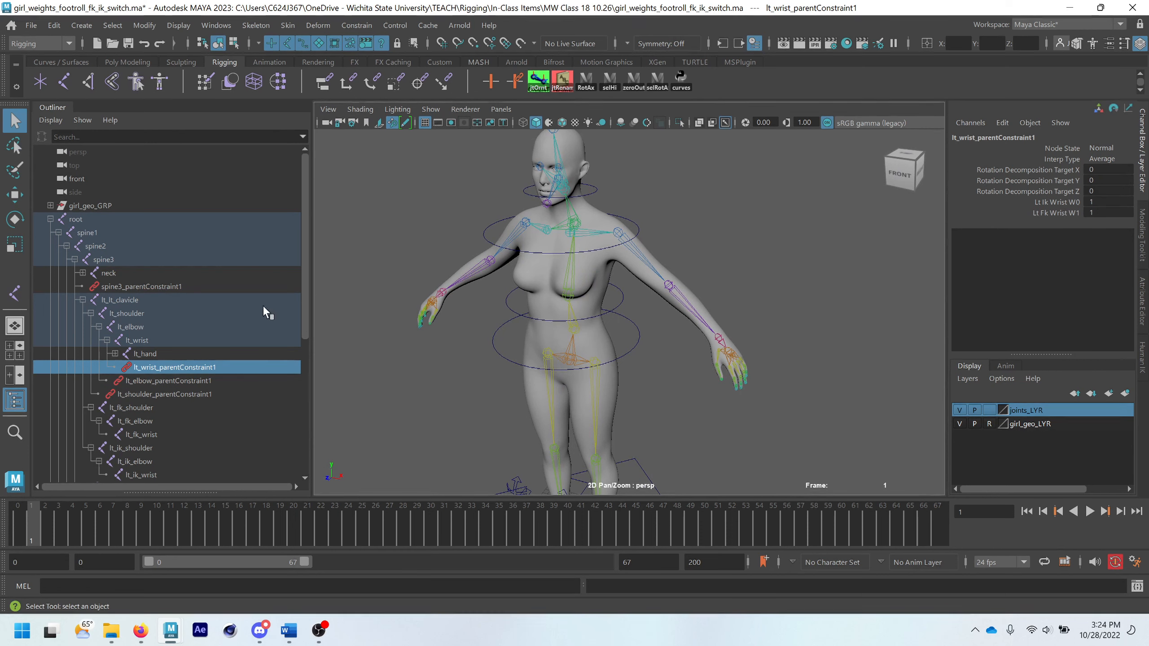
pyautogui.click(135, 408)
pyautogui.click(140, 447)
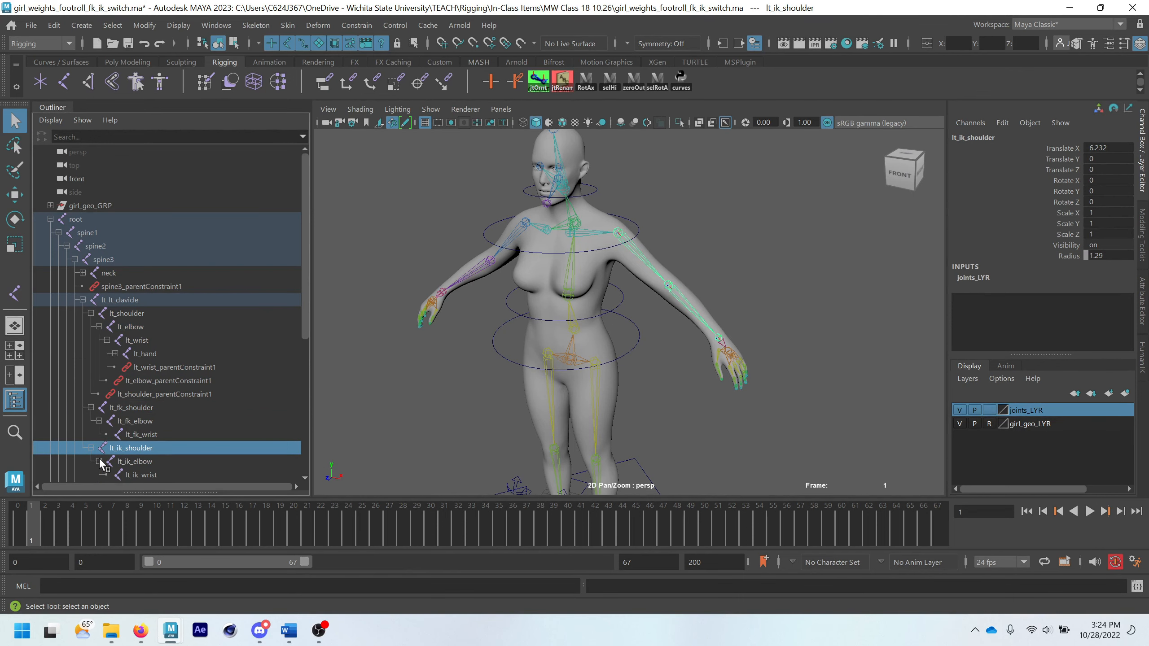
pyautogui.click(15, 195)
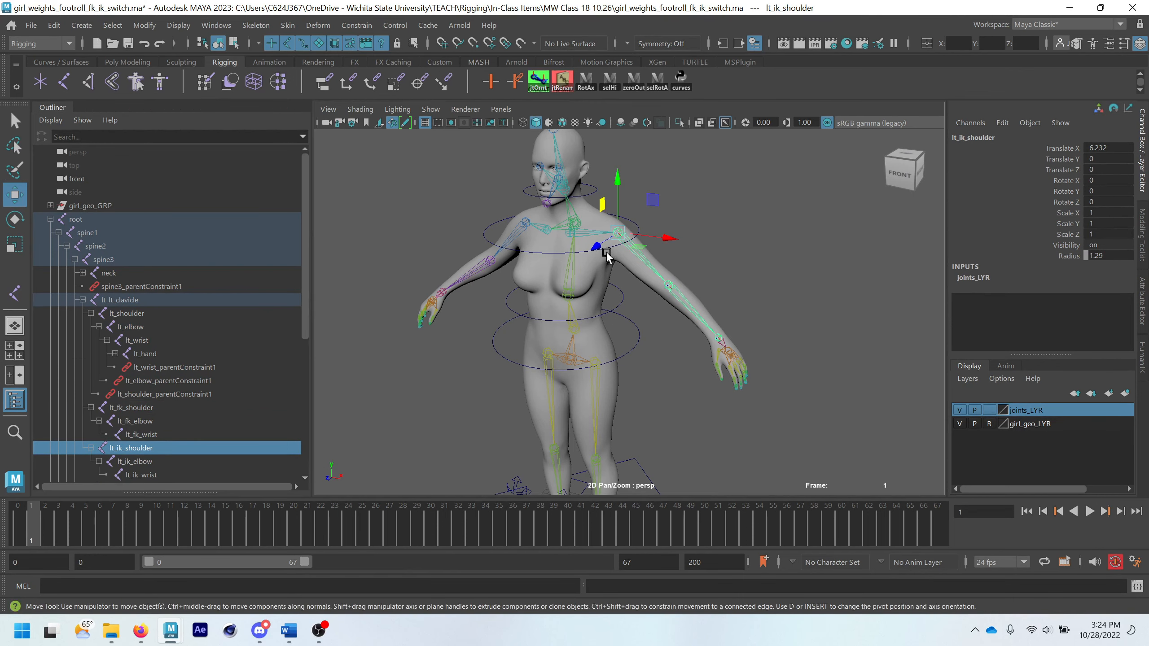
pyautogui.moveTo(597, 245); pyautogui.dragTo(540, 272)
pyautogui.keyDown('alt'); pyautogui.moveTo(716, 339); pyautogui.dragTo(649, 341); pyautogui.keyUp('alt')
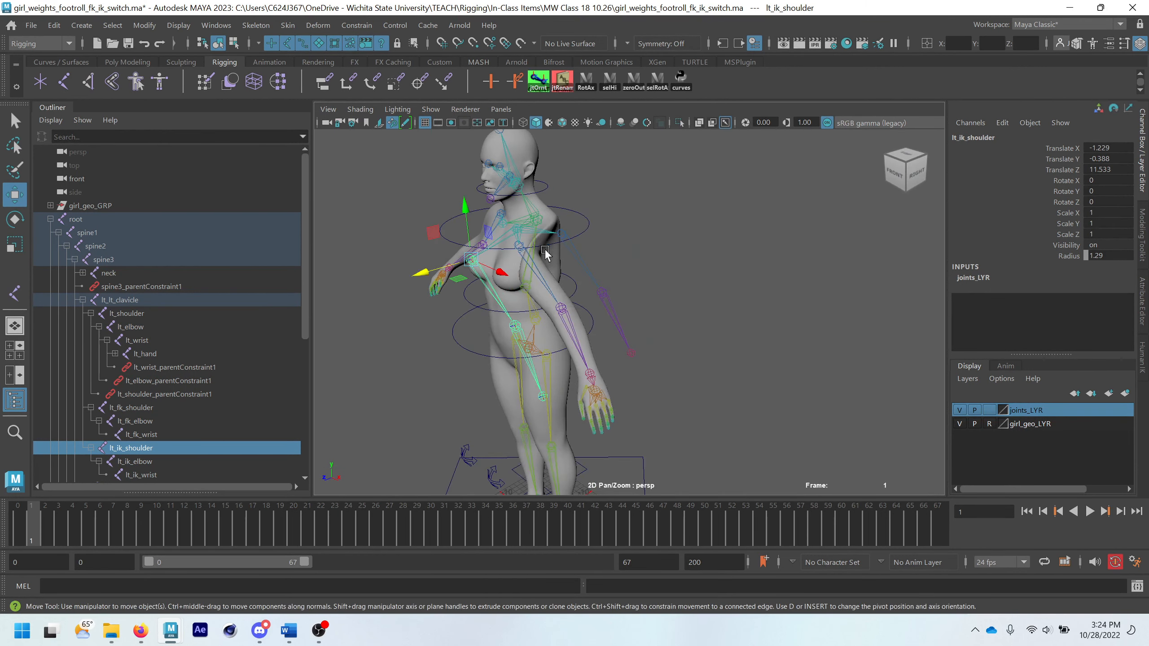
# - Hide the girl_geo_LYR layer so only the skeleton and controls are displayed
pyautogui.scroll(4, 538, 291)
pyautogui.keyDown('alt'); pyautogui.moveTo(539, 293); pyautogui.dragTo(540, 280); pyautogui.keyUp('alt')
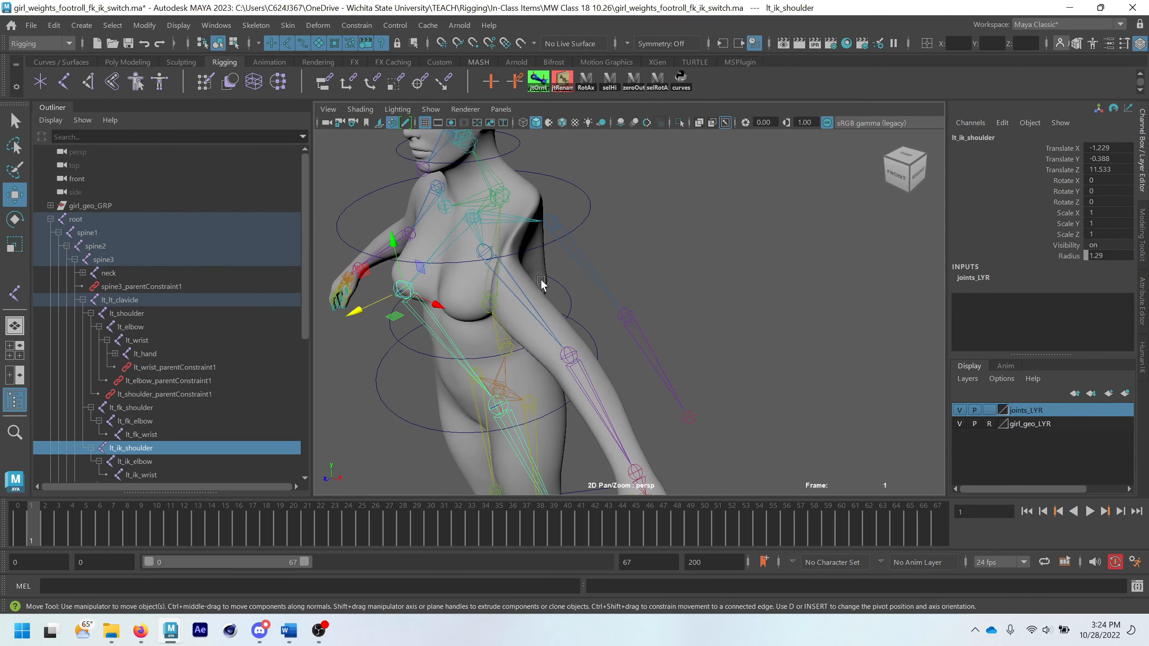
pyautogui.click(960, 424)
pyautogui.keyDown('alt'); pyautogui.moveTo(640, 384); pyautogui.dragTo(670, 394); pyautogui.keyUp('alt')
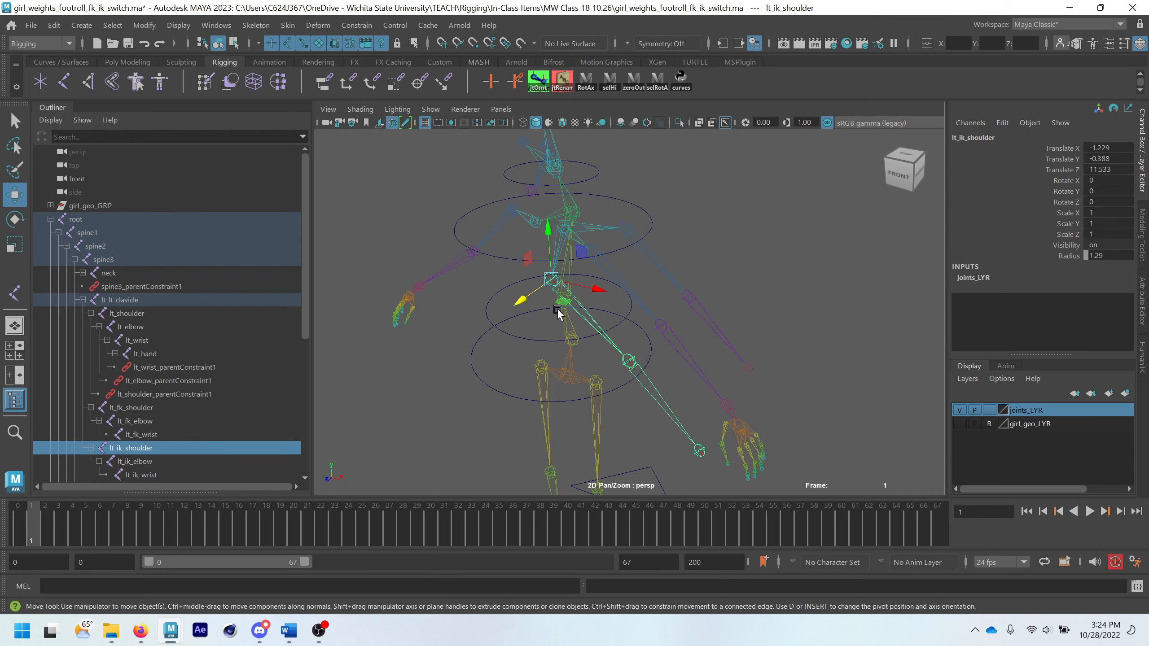
# - Move the lt_ik_shoulder joint back behind the FK chain, to a translation of about 15.0, 0.5, -13.6
pyautogui.click(668, 270)
pyautogui.click(653, 257)
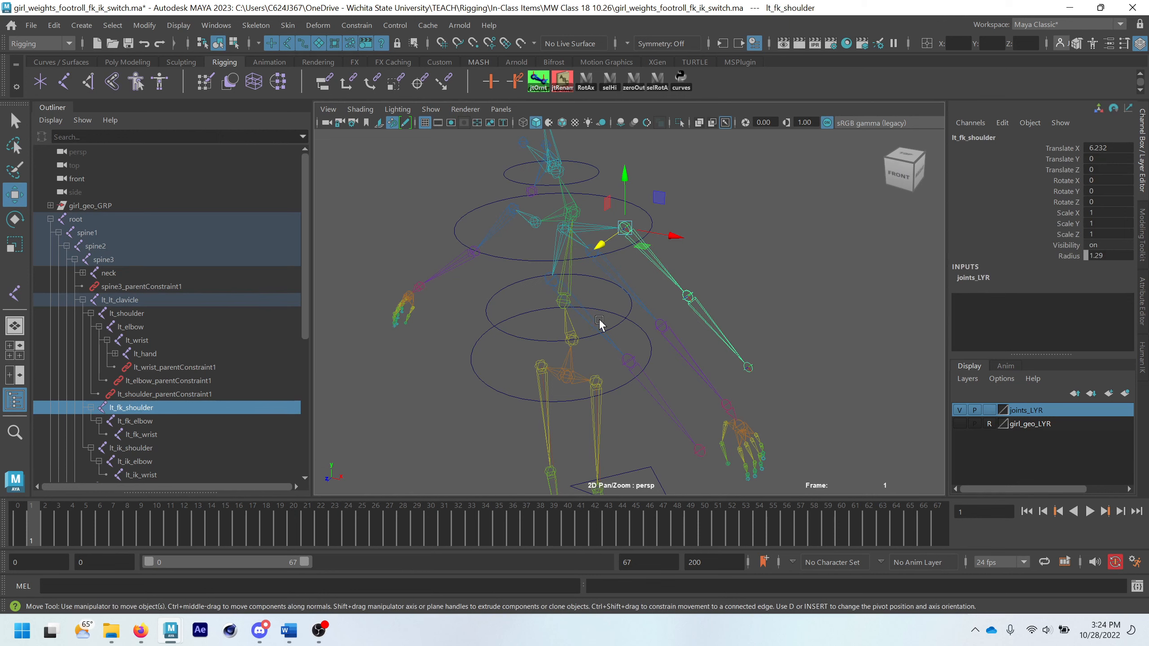
pyautogui.click(604, 334)
pyautogui.moveTo(523, 300); pyautogui.dragTo(661, 206)
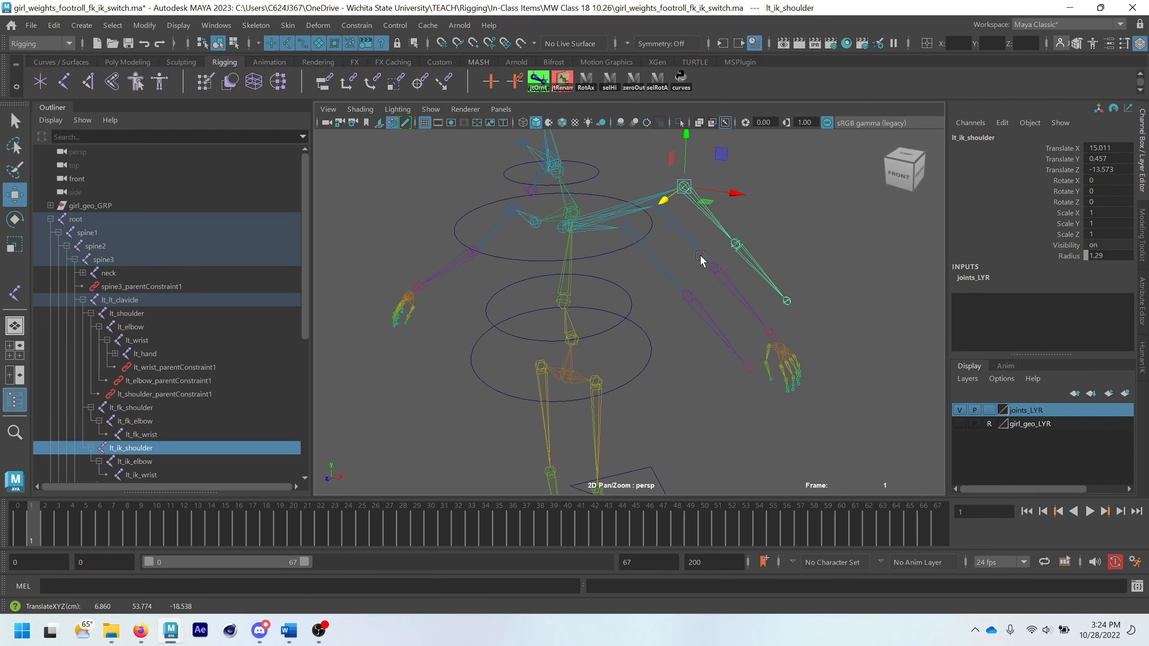
# - Try rotating the lt_ik_shoulder joint about 76 degrees around Y
pyautogui.scroll(-2, 717, 317)
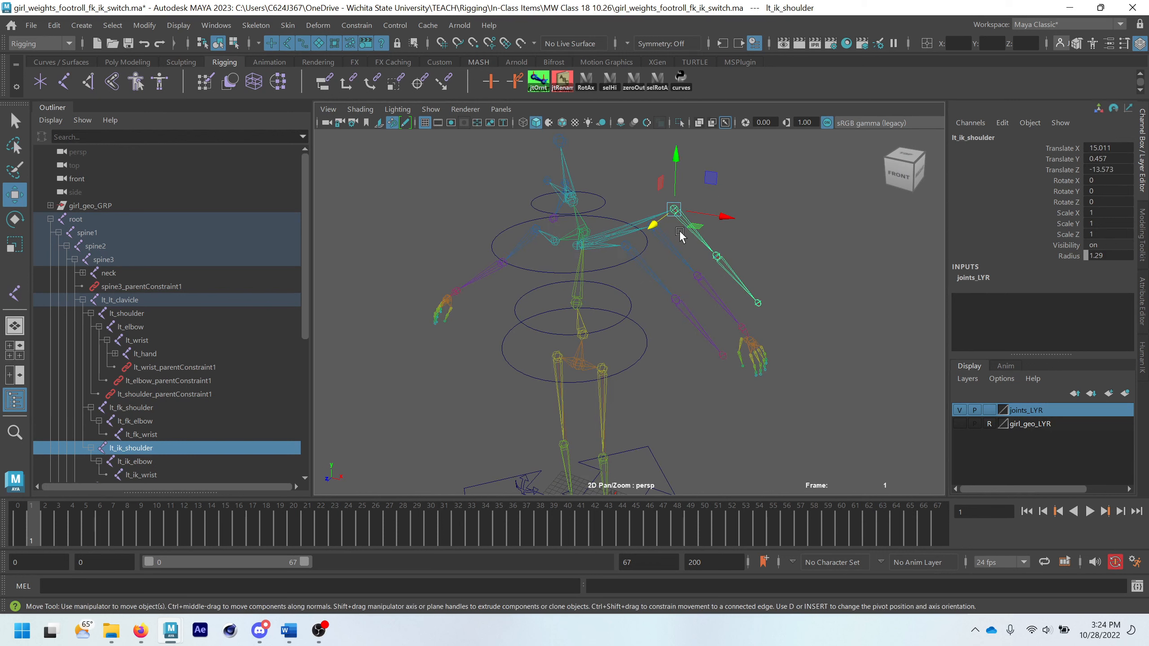
pyautogui.press('e')
pyautogui.moveTo(687, 244); pyautogui.dragTo(733, 226)
# - Undo the rotation and moves of the lt_ik_shoulder joint, keeping the girl_geo_LYR layer hidden
pyautogui.hotkey('ctrl', 'z')
pyautogui.hotkey('ctrl', 'z')
pyautogui.hotkey('ctrl', 'z')
pyautogui.hotkey('ctrl', 'z')
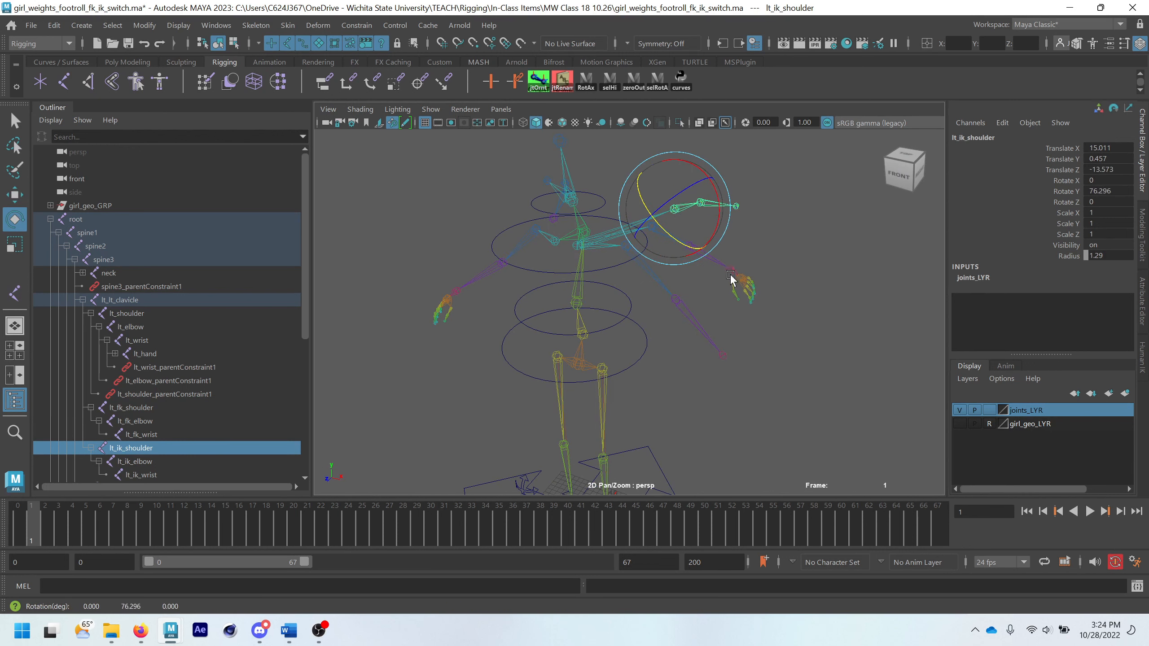
pyautogui.hotkey('ctrl', 'z')
pyautogui.hotkey('ctrl', 'z')
pyautogui.hotkey('ctrl', 'z')
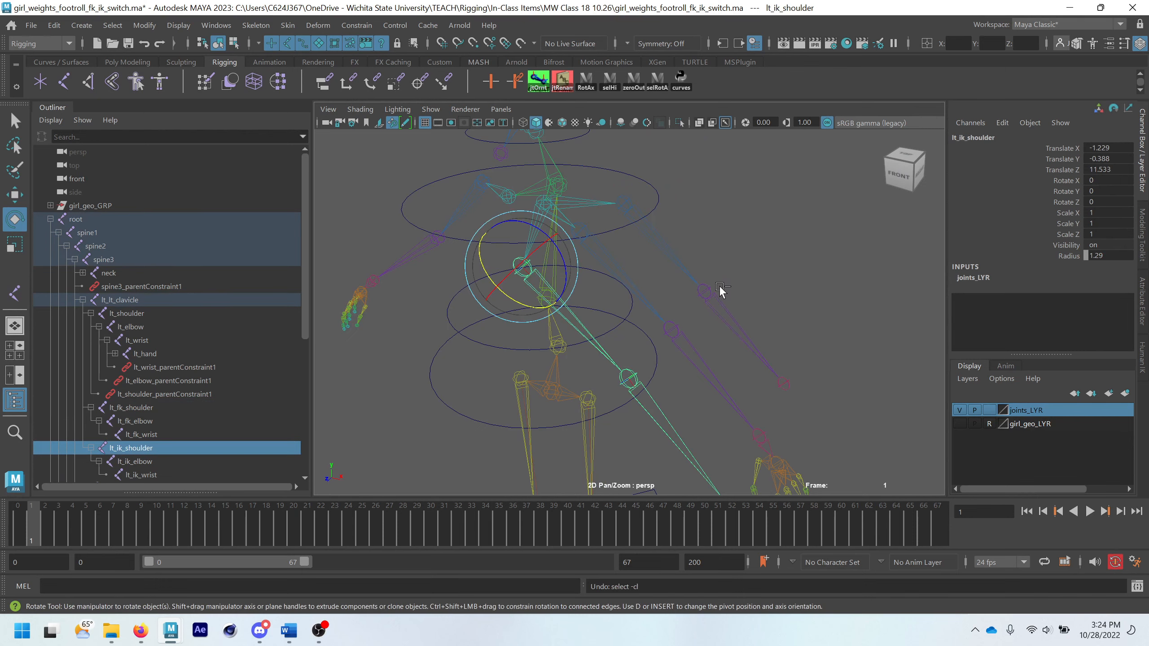
pyautogui.click(961, 426)
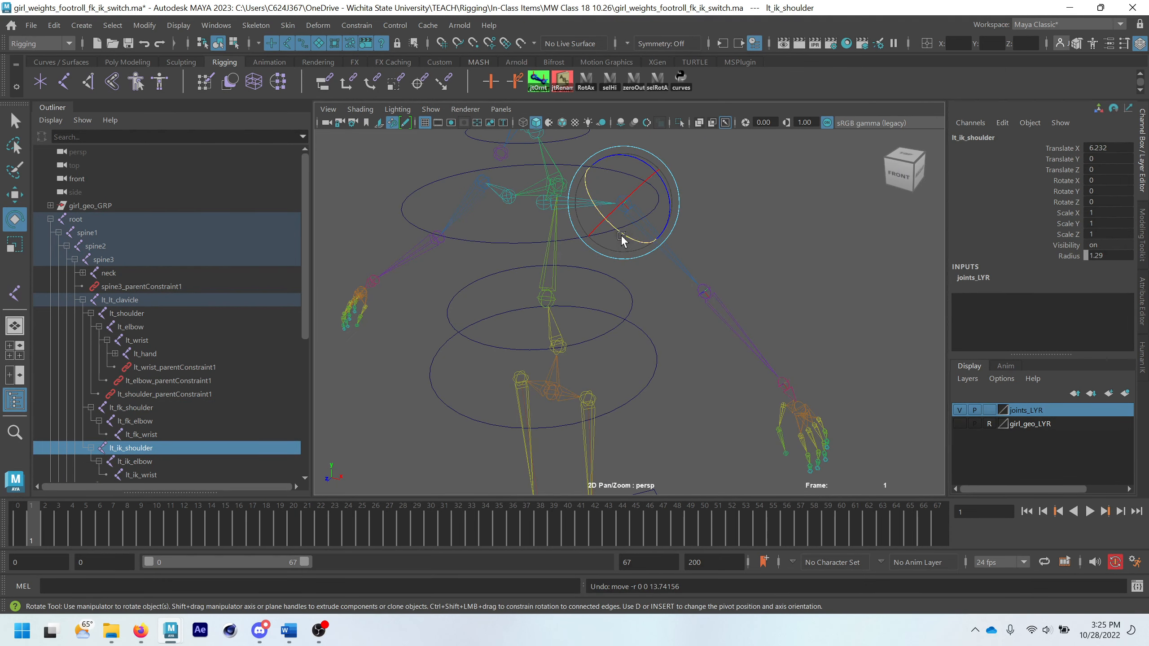
# - Rotate the lt_ik_shoulder joint about 65 degrees around Y to test how the original arm follows the IK chain
pyautogui.moveTo(623, 240); pyautogui.dragTo(525, 205)
pyautogui.press('q')
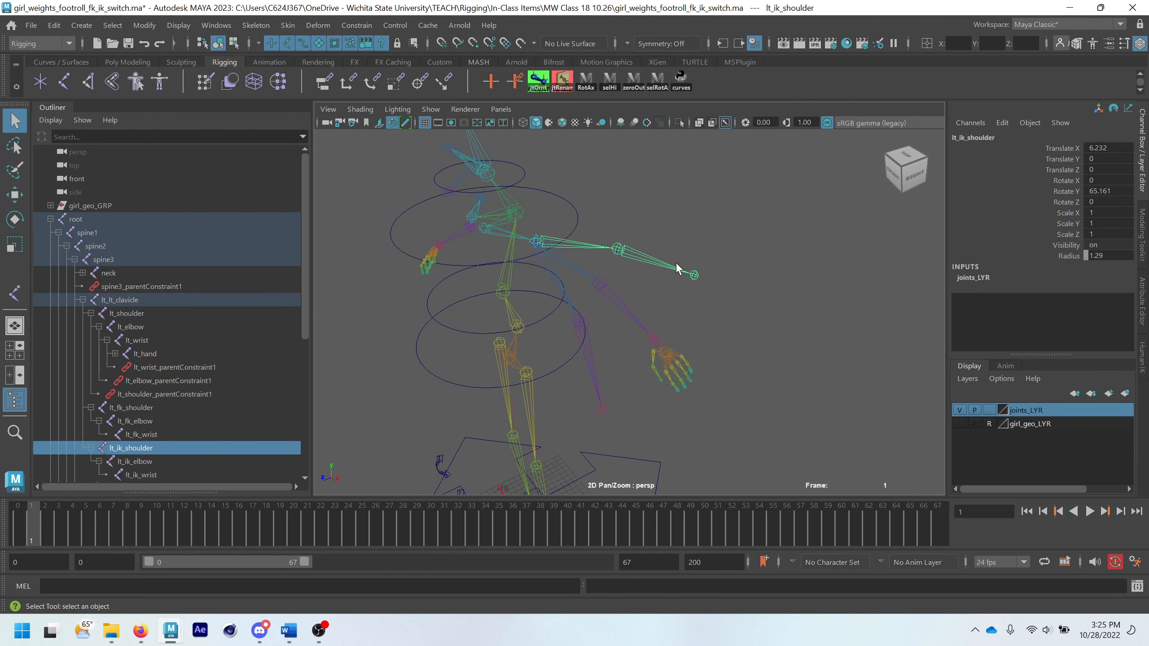
pyautogui.scroll(3, 613, 318)
pyautogui.keyDown('alt'); pyautogui.moveTo(611, 317); pyautogui.dragTo(614, 272, button='middle'); pyautogui.keyUp('alt')
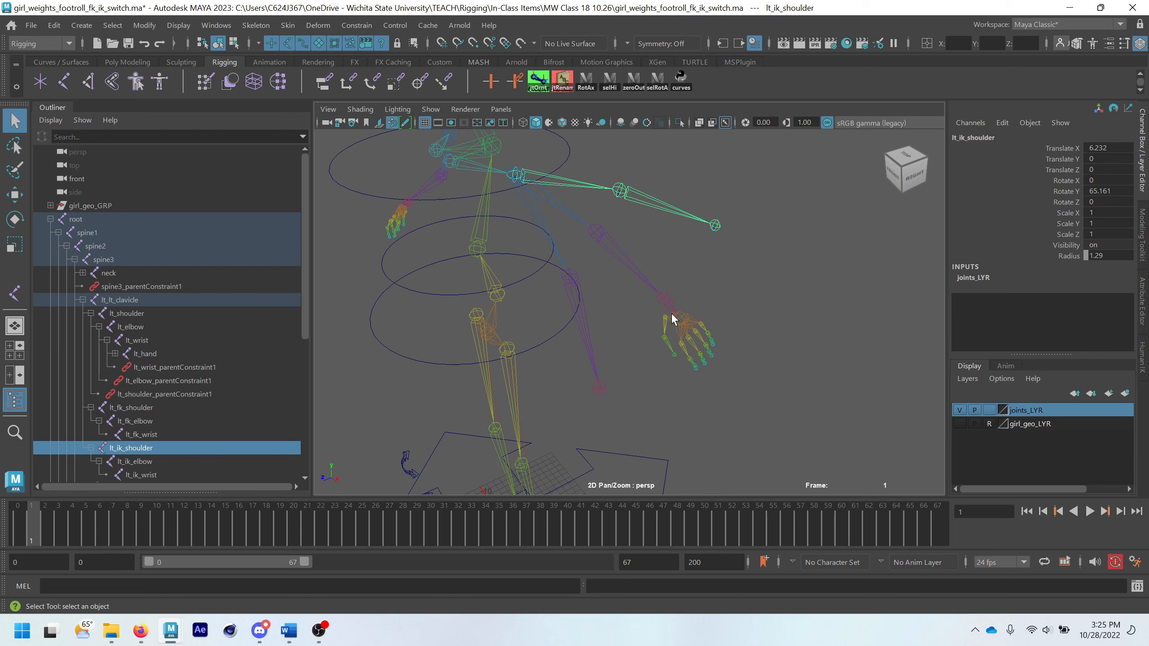
# - Rotate the lt_fk_shoulder joint about -44.5 degrees around Y to test its influence on the original arm
pyautogui.click(554, 241)
pyautogui.press('e')
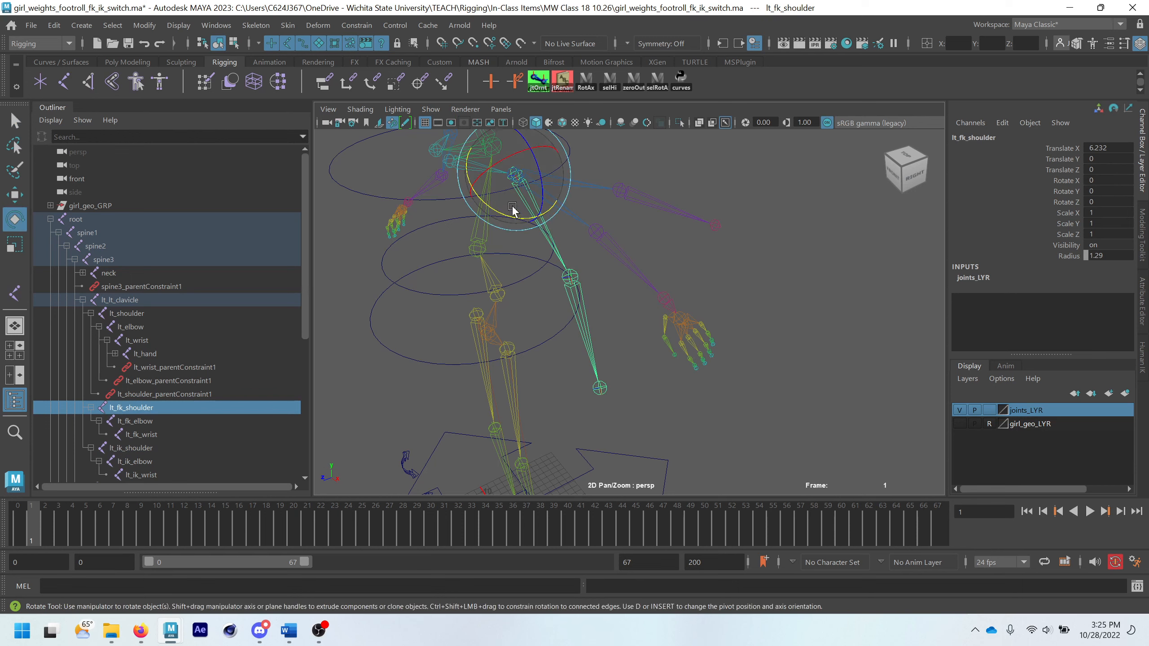
pyautogui.click(507, 217)
pyautogui.moveTo(508, 217); pyautogui.dragTo(658, 255)
# - Undo the test rotations of the lt_fk_shoulder and lt_ik_shoulder joints
pyautogui.hotkey('ctrl', 'z')
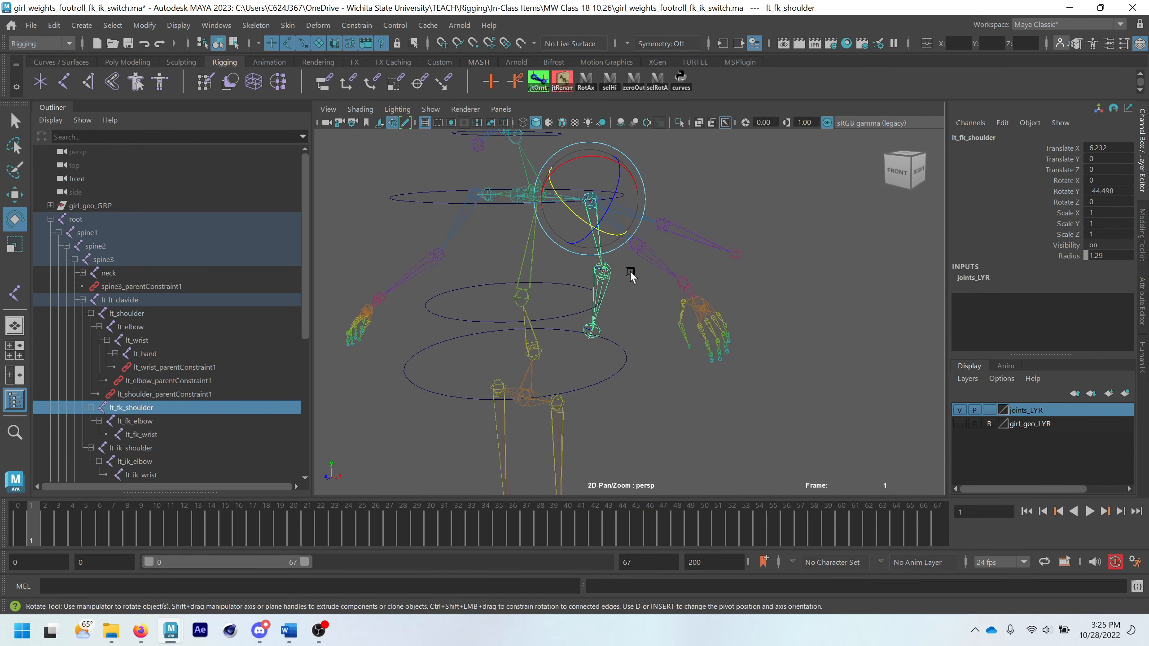
pyautogui.hotkey('ctrl', 'z')
pyautogui.hotkey('ctrl', 'z')
pyautogui.hotkey('ctrl', 'z')
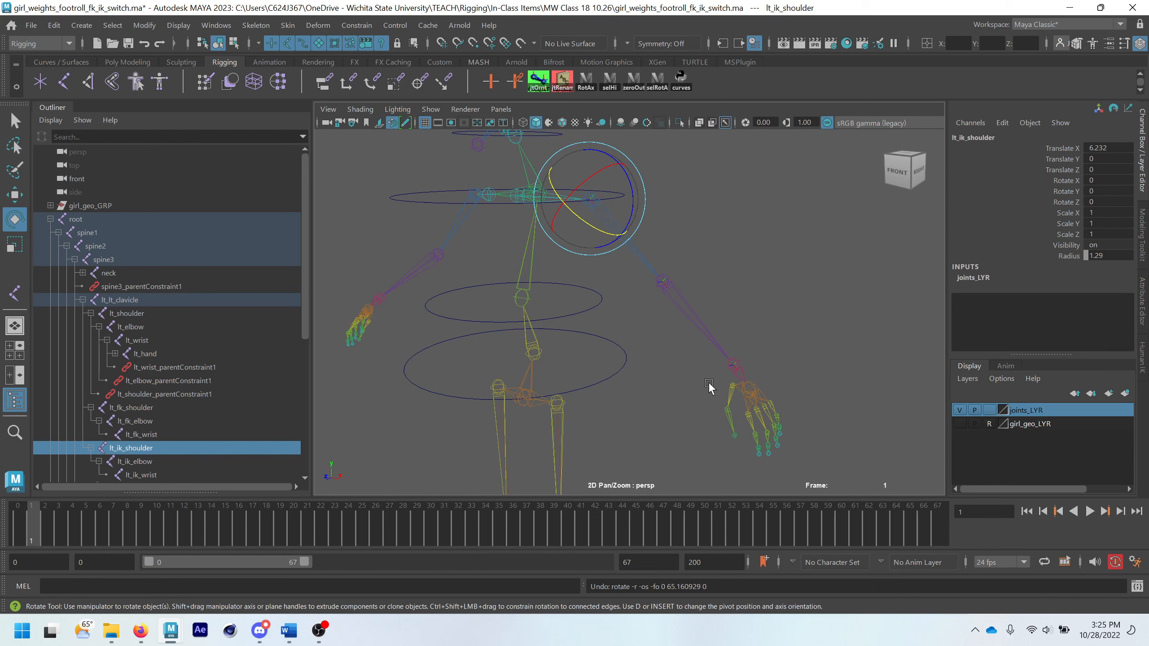
# - Isolate the lt_fk_shoulder joint chain in the perspective view
pyautogui.click(140, 408)
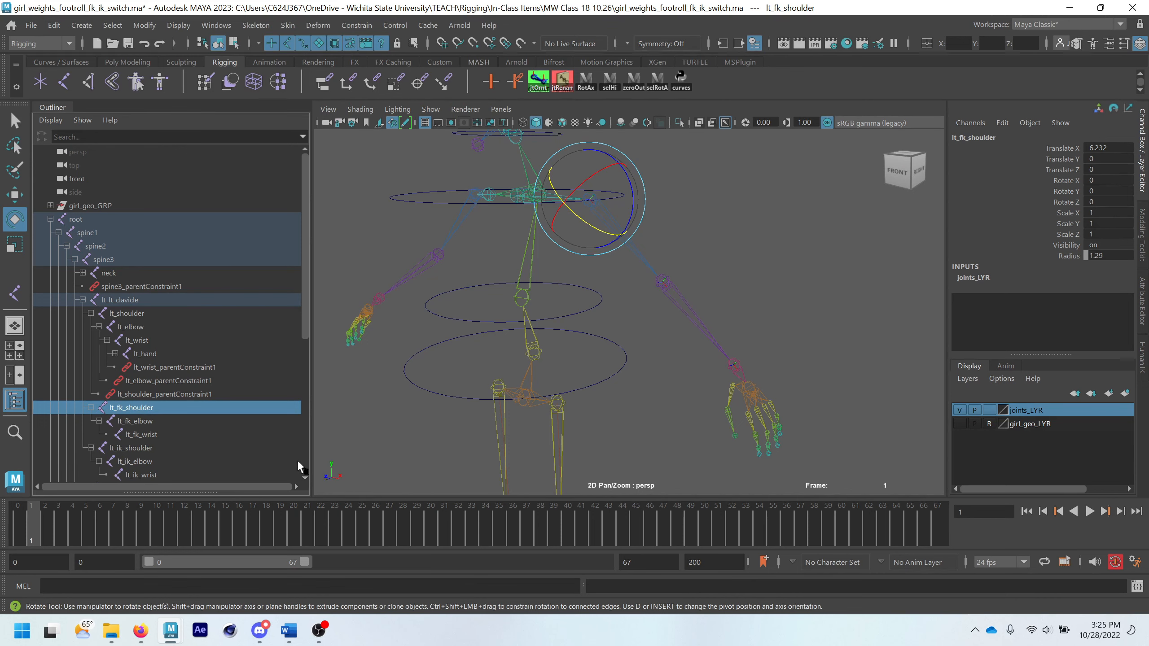
pyautogui.click(680, 123)
pyautogui.press('f')
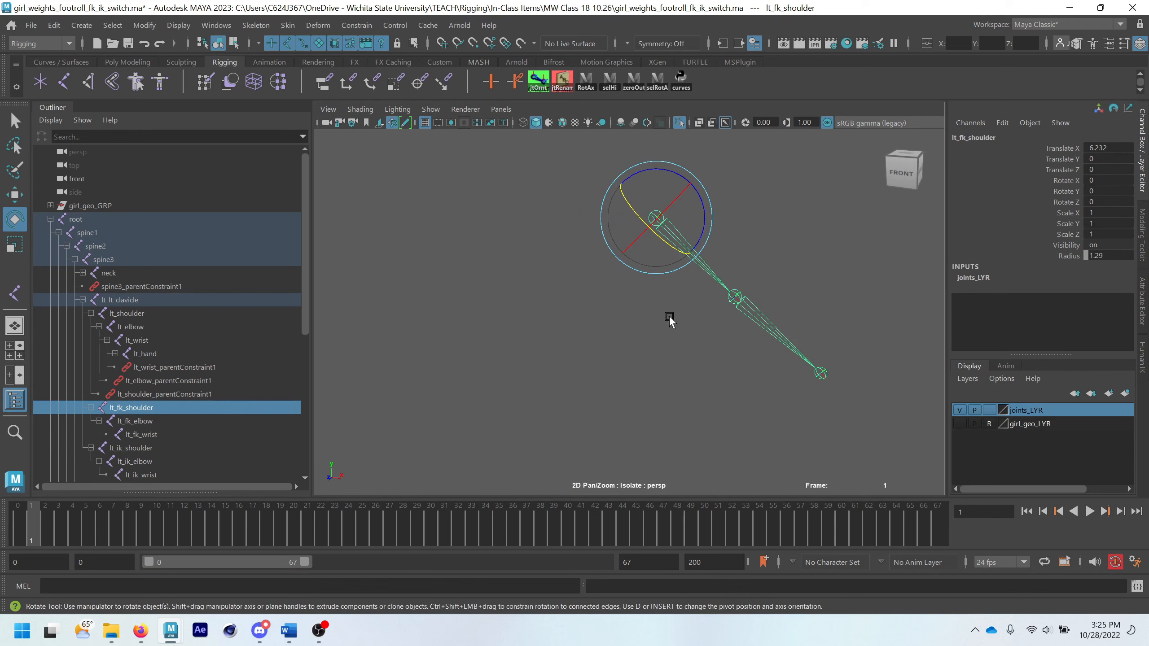
pyautogui.moveTo(670, 319)
pyautogui.keyDown('alt'); pyautogui.mouseDown()
pyautogui.moveTo(610, 321)
pyautogui.moveTo(598, 338)
pyautogui.moveTo(644, 283)
pyautogui.moveTo(671, 301)
pyautogui.mouseUp(); pyautogui.keyUp('alt')
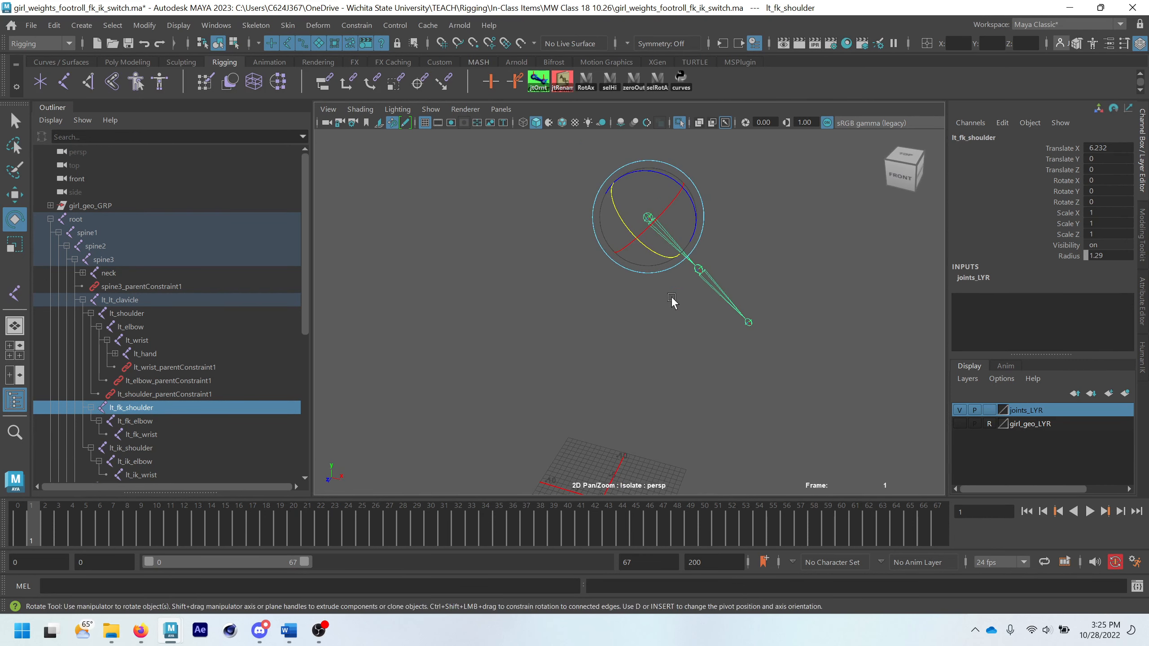
pyautogui.press('q')
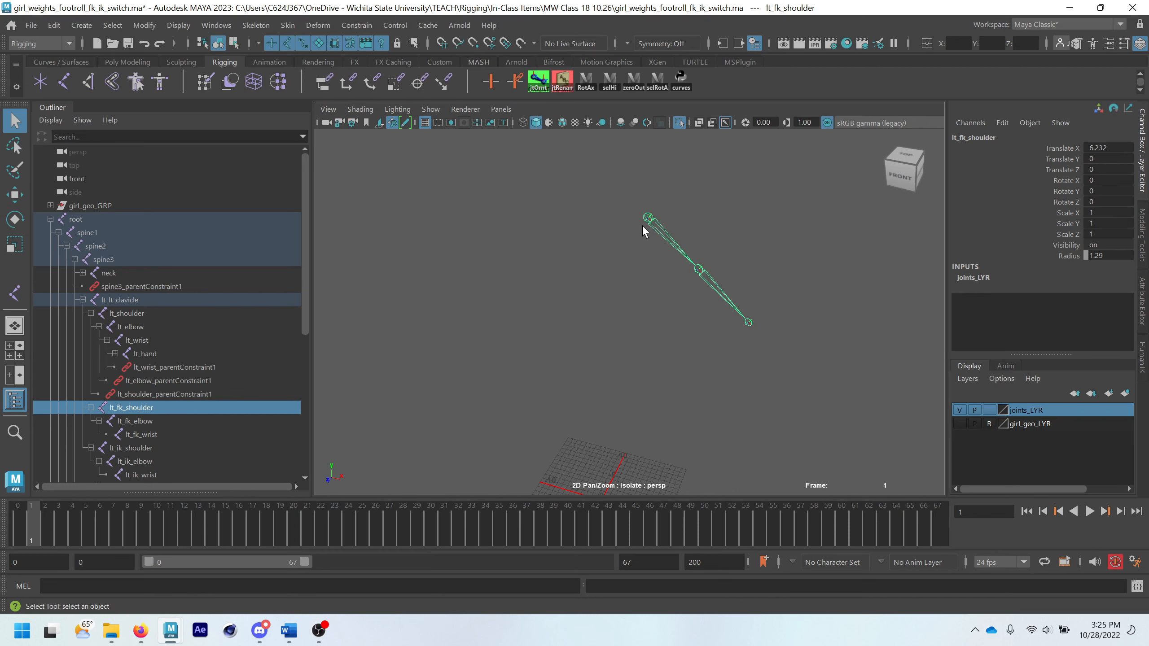
pyautogui.keyDown('alt'); pyautogui.moveTo(585, 321); pyautogui.dragTo(558, 337, button='middle'); pyautogui.keyUp('alt')
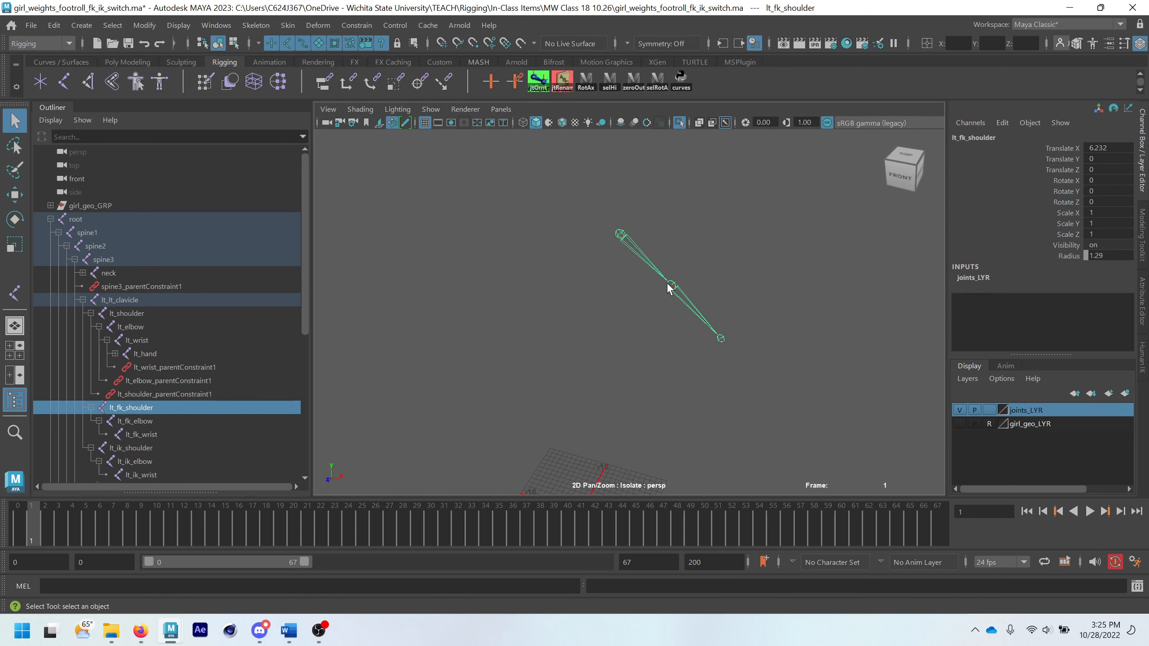
pyautogui.keyDown('alt'); pyautogui.moveTo(726, 352); pyautogui.dragTo(642, 222, button='middle'); pyautogui.keyUp('alt')
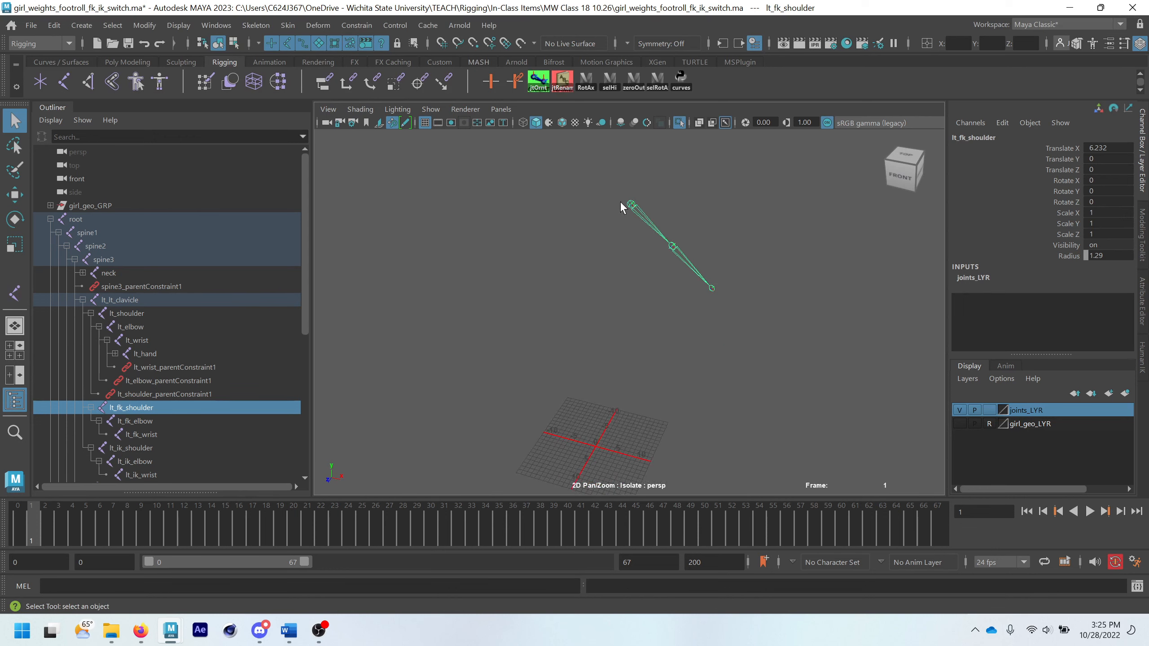
pyautogui.keyDown('alt'); pyautogui.moveTo(685, 323); pyautogui.dragTo(691, 279, button='middle'); pyautogui.keyUp('alt')
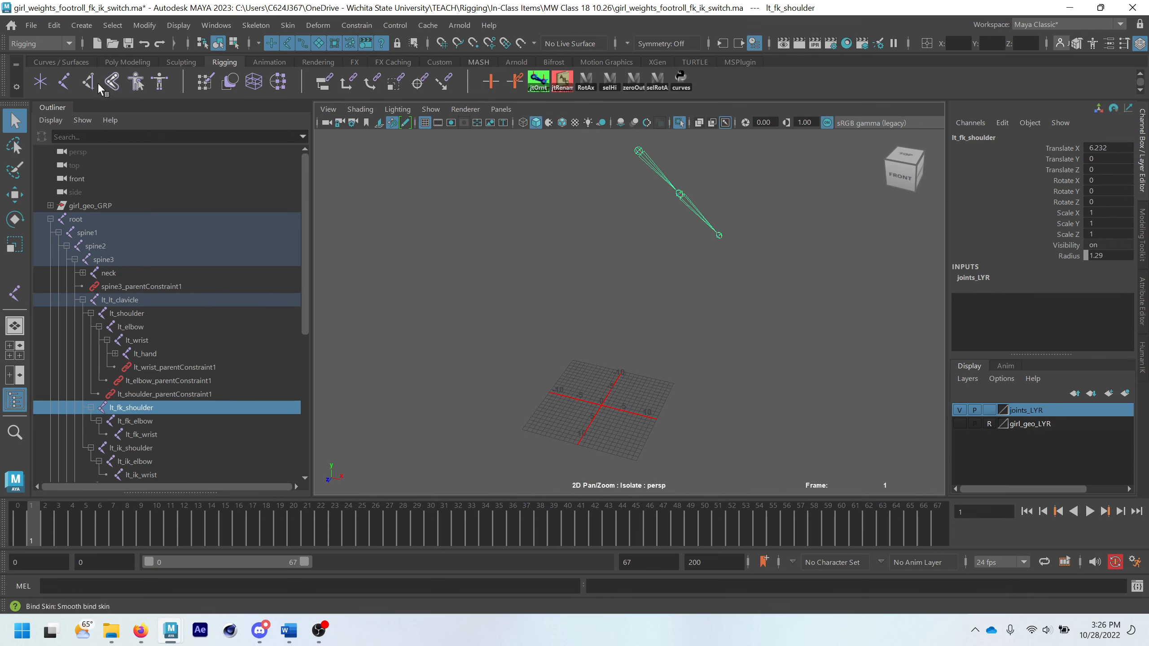
# - Create a NURBS circle and snap it onto the lt_fk_shoulder joint
pyautogui.click(70, 58)
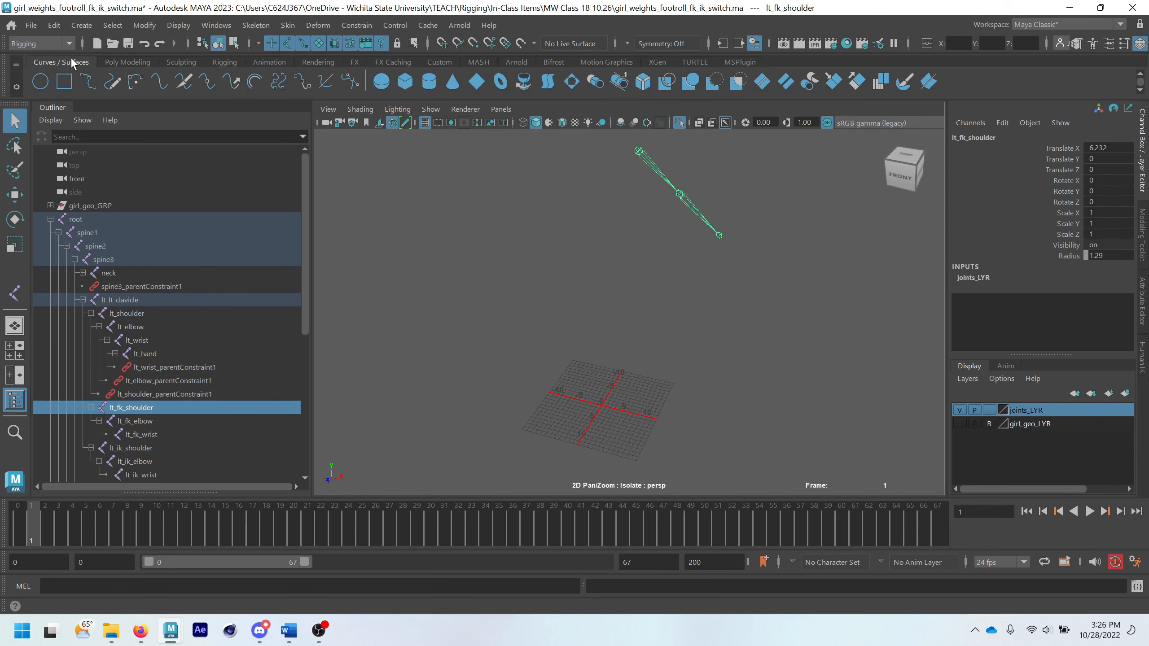
pyautogui.click(40, 82)
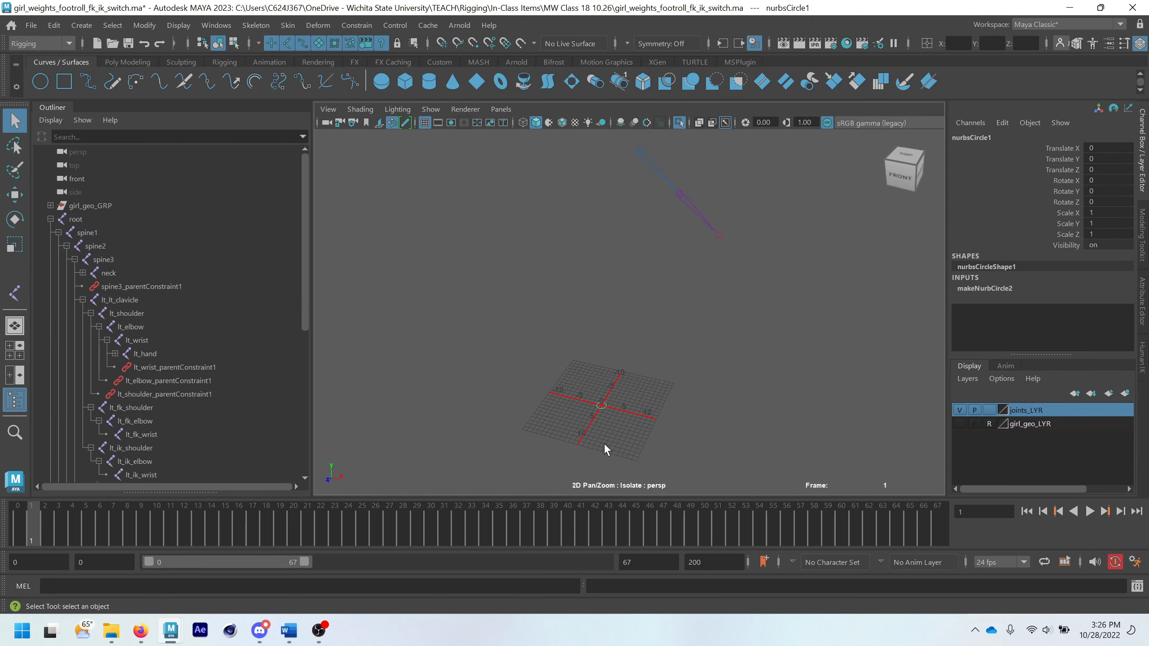
pyautogui.scroll(2, 604, 441)
pyautogui.keyDown('alt'); pyautogui.moveTo(606, 443); pyautogui.dragTo(625, 456, button='middle'); pyautogui.keyUp('alt')
pyautogui.press('w')
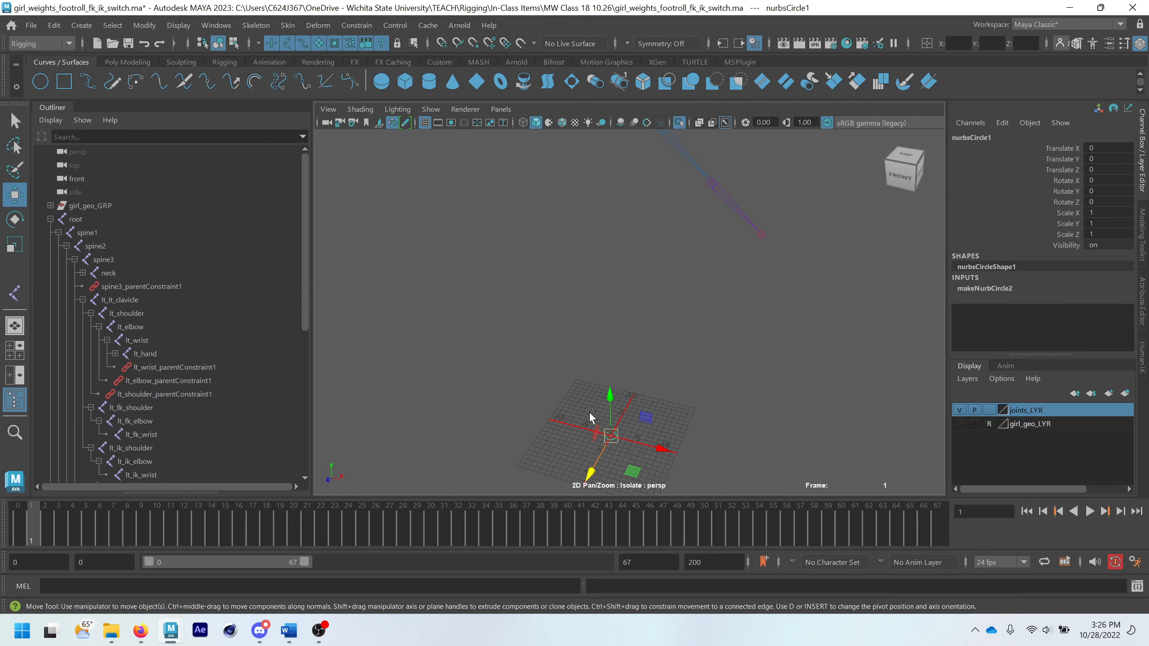
pyautogui.scroll(-1, 619, 302)
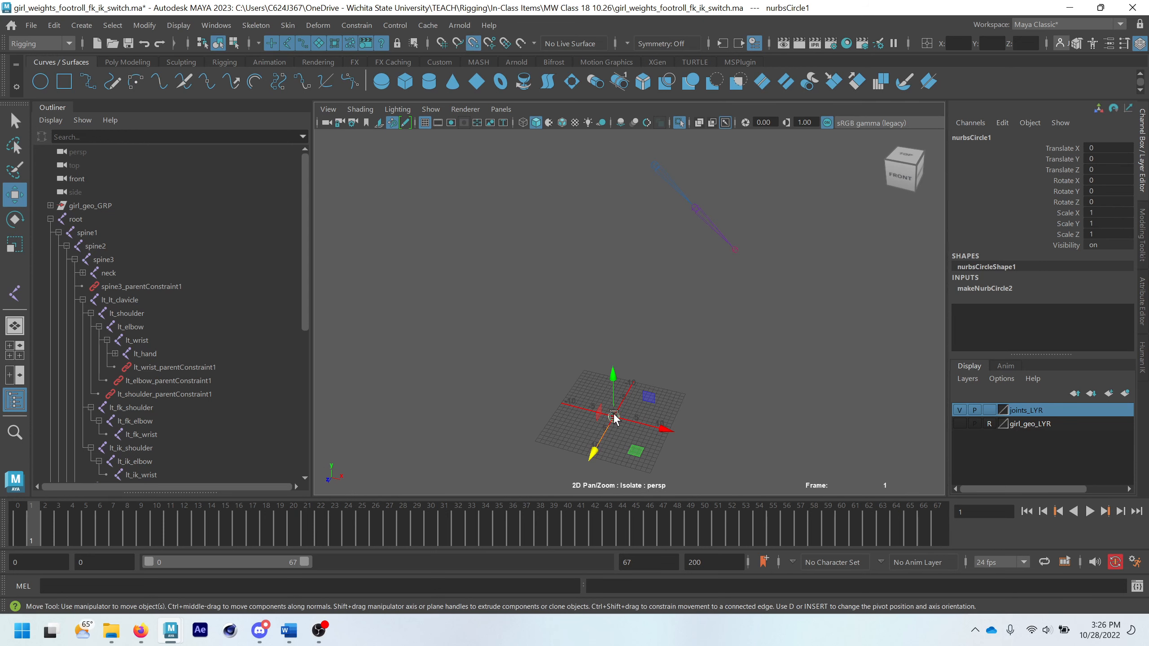
pyautogui.moveTo(614, 422); pyautogui.dragTo(651, 180)
# - Scale the circle uniformly to about 4.88 and rotate it -90 degrees around Z
pyautogui.keyDown('alt'); pyautogui.moveTo(663, 243); pyautogui.dragTo(639, 326, button='middle'); pyautogui.keyUp('alt')
pyautogui.scroll(3, 648, 291)
pyautogui.press('r')
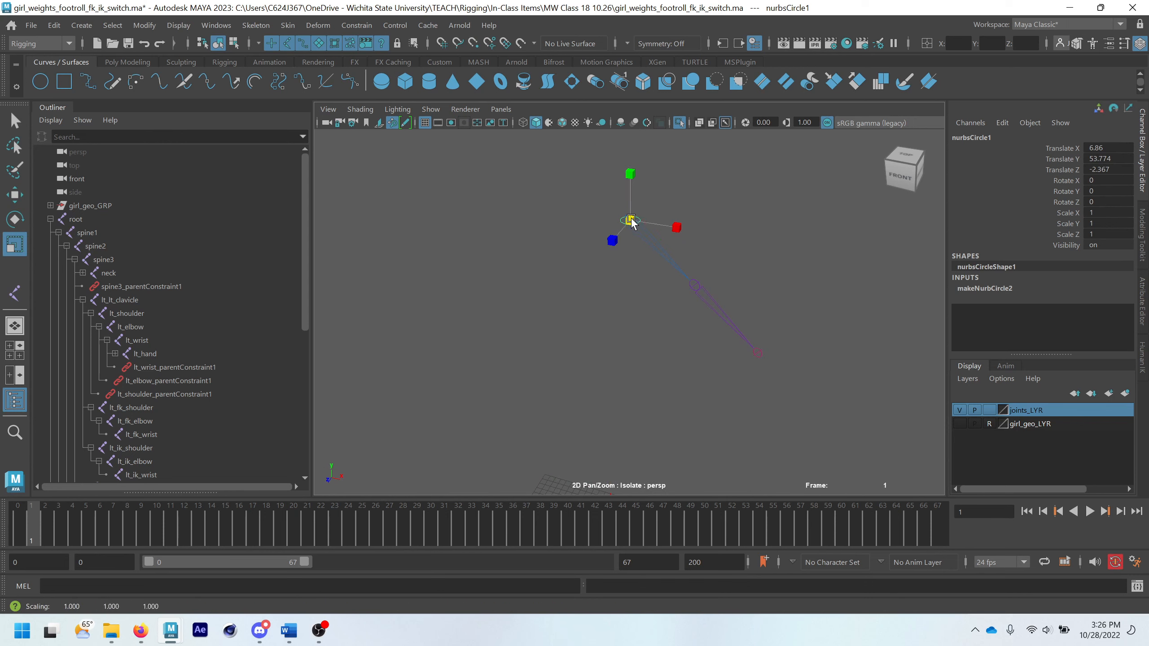
pyautogui.moveTo(630, 221); pyautogui.dragTo(699, 266)
pyautogui.press('e')
pyautogui.press('q')
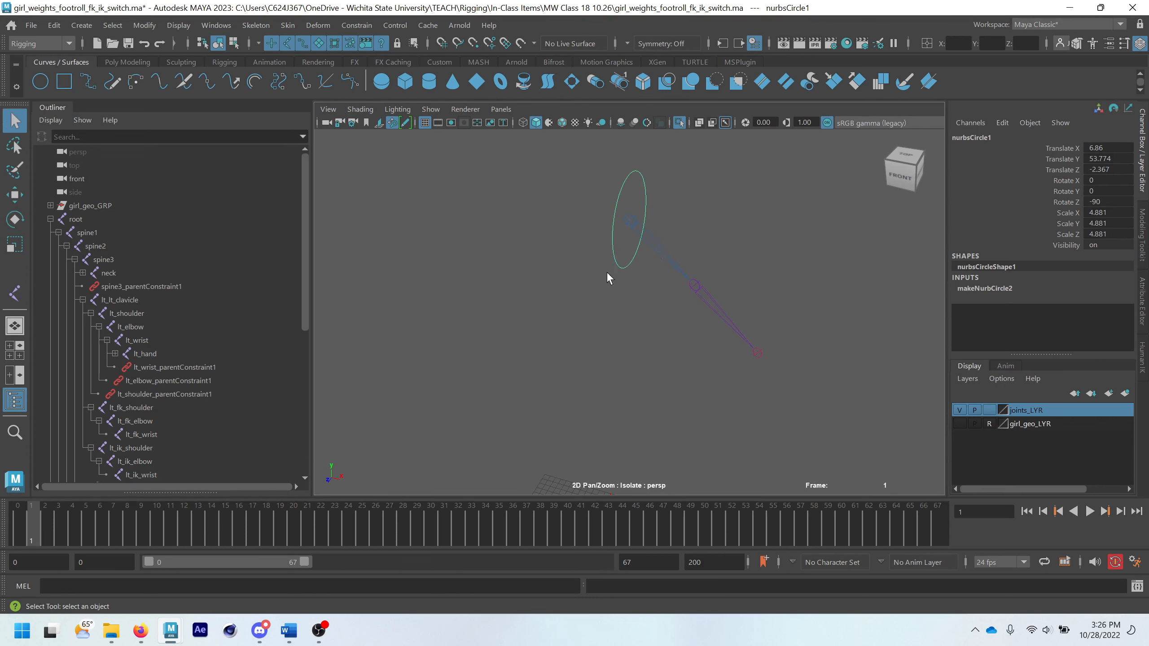
# - Freeze the circle's translation, rotation and scale transformations
pyautogui.moveTo(620, 231)
pyautogui.keyDown('alt'); pyautogui.mouseDown()
pyautogui.moveTo(595, 231)
pyautogui.moveTo(605, 236)
pyautogui.mouseUp(); pyautogui.keyUp('alt')
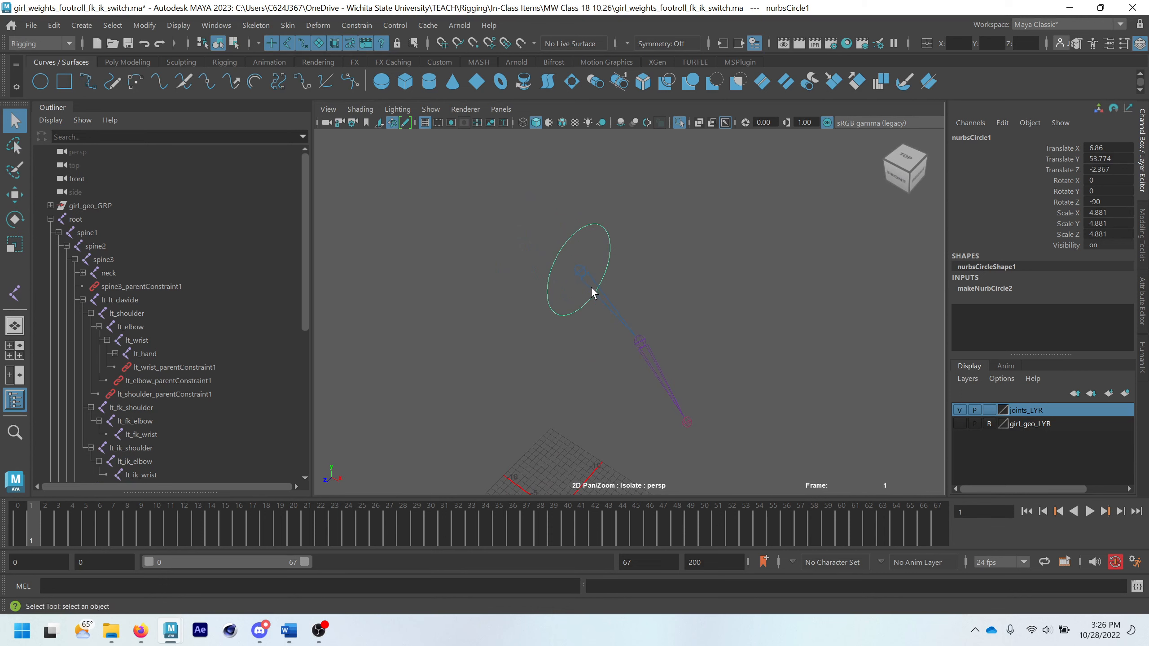
pyautogui.keyDown('alt'); pyautogui.moveTo(593, 294); pyautogui.dragTo(671, 233); pyautogui.keyUp('alt')
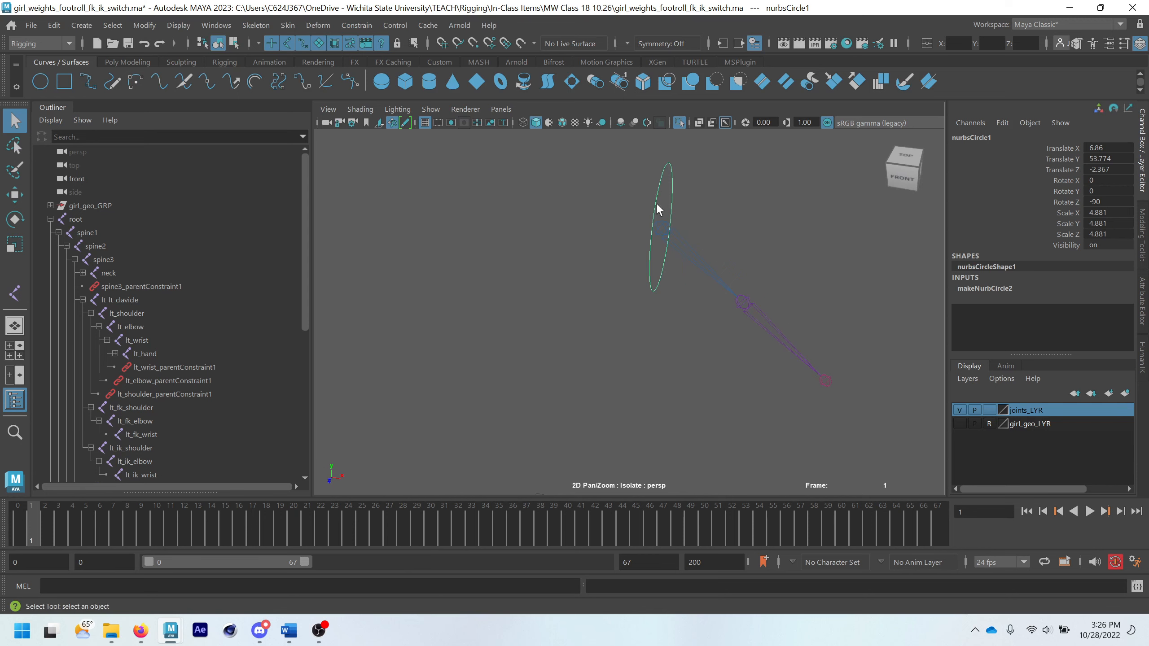
pyautogui.keyDown('alt'); pyautogui.moveTo(656, 202); pyautogui.dragTo(702, 277); pyautogui.keyUp('alt')
pyautogui.keyDown('alt'); pyautogui.moveTo(685, 229); pyautogui.dragTo(653, 228); pyautogui.keyUp('alt')
pyautogui.click(144, 24)
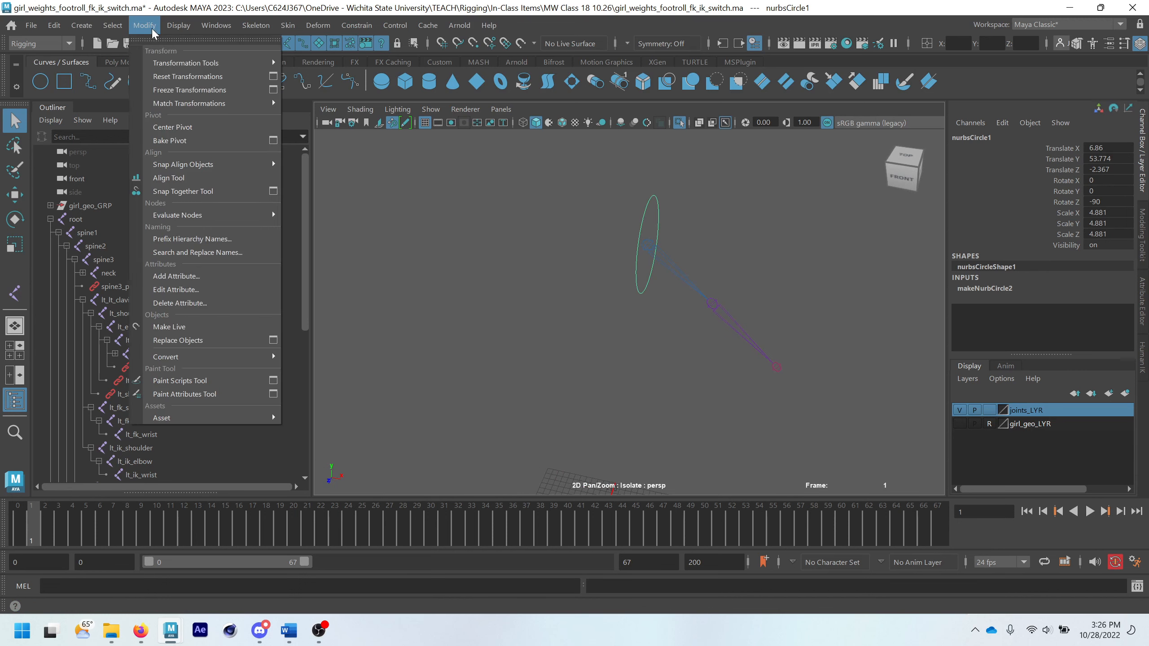
pyautogui.click(169, 82)
# - Rename the circle as lt_fk_shoulder_CTL
pyautogui.scroll(-6, 228, 439)
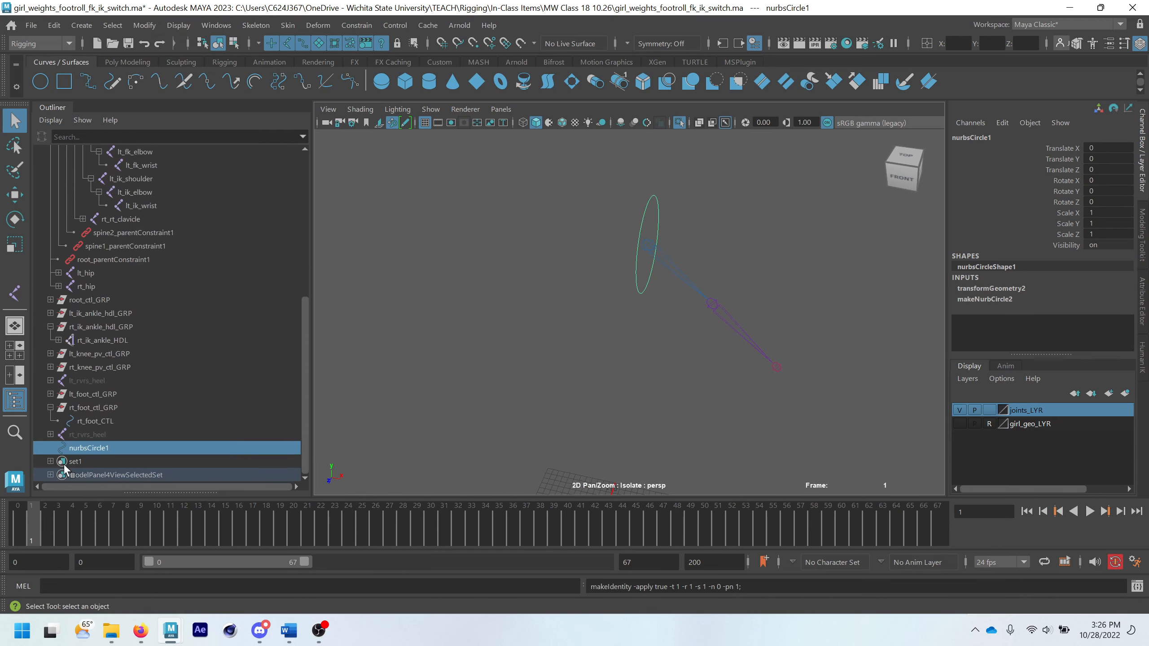
pyautogui.doubleClick(95, 450)
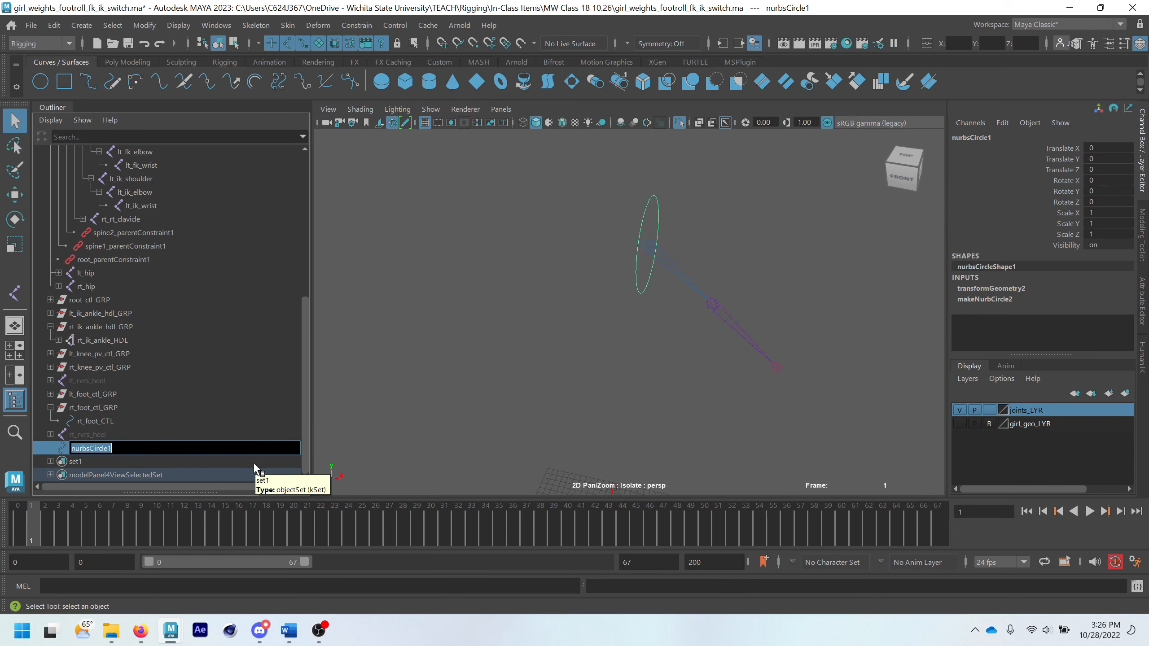
pyautogui.write('lt_shou')
pyautogui.press('BackSpace')
pyautogui.press('BackSpace')
pyautogui.press('BackSpace')
pyautogui.press('BackSpace')
pyautogui.write('fk_shoulder_CTL')
pyautogui.press('Return')
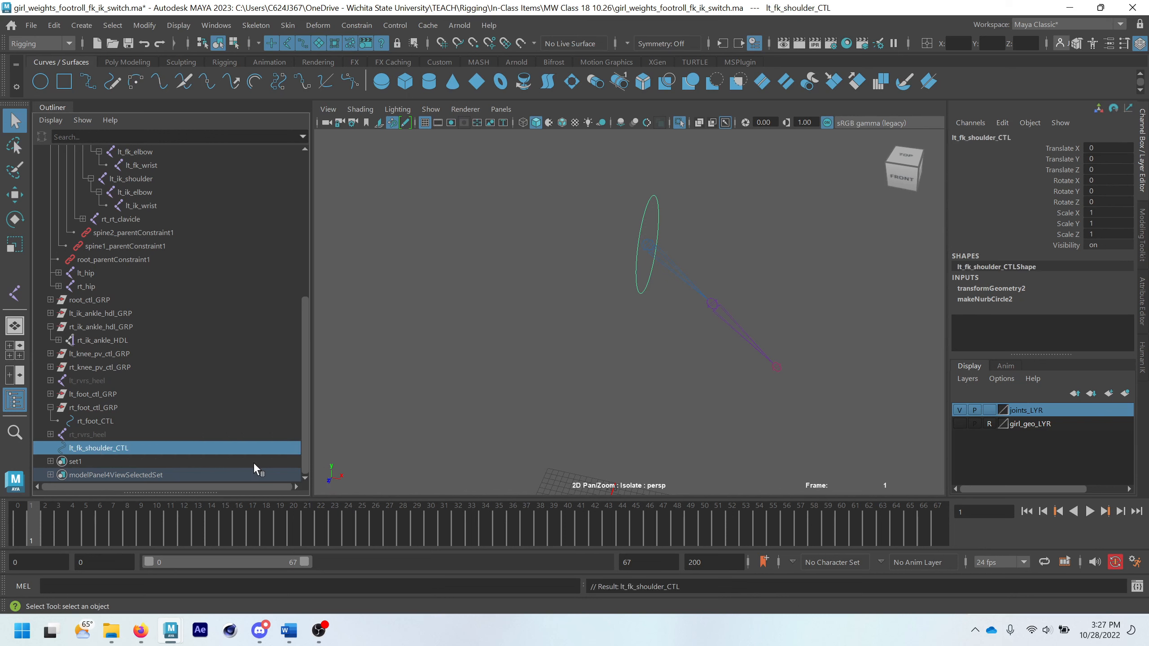
# - Group lt_fk_shoulder_CTL and center the new group's pivot
pyautogui.press('w')
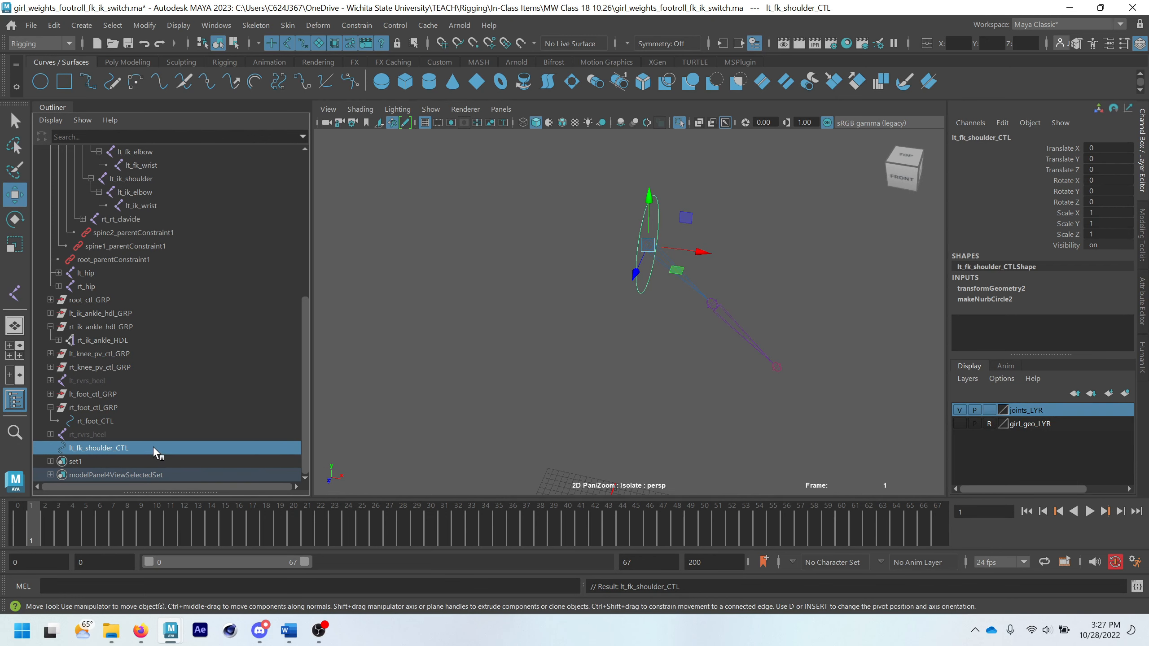
pyautogui.hotkey('ctrl', 'g')
pyautogui.click(146, 25)
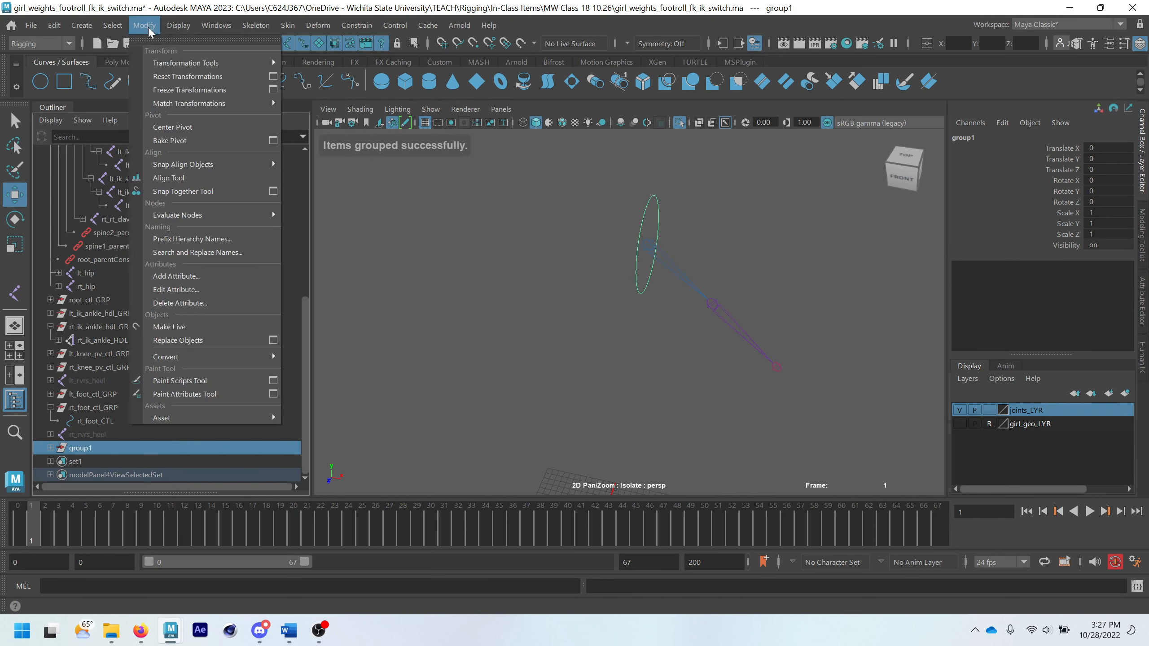
pyautogui.click(187, 128)
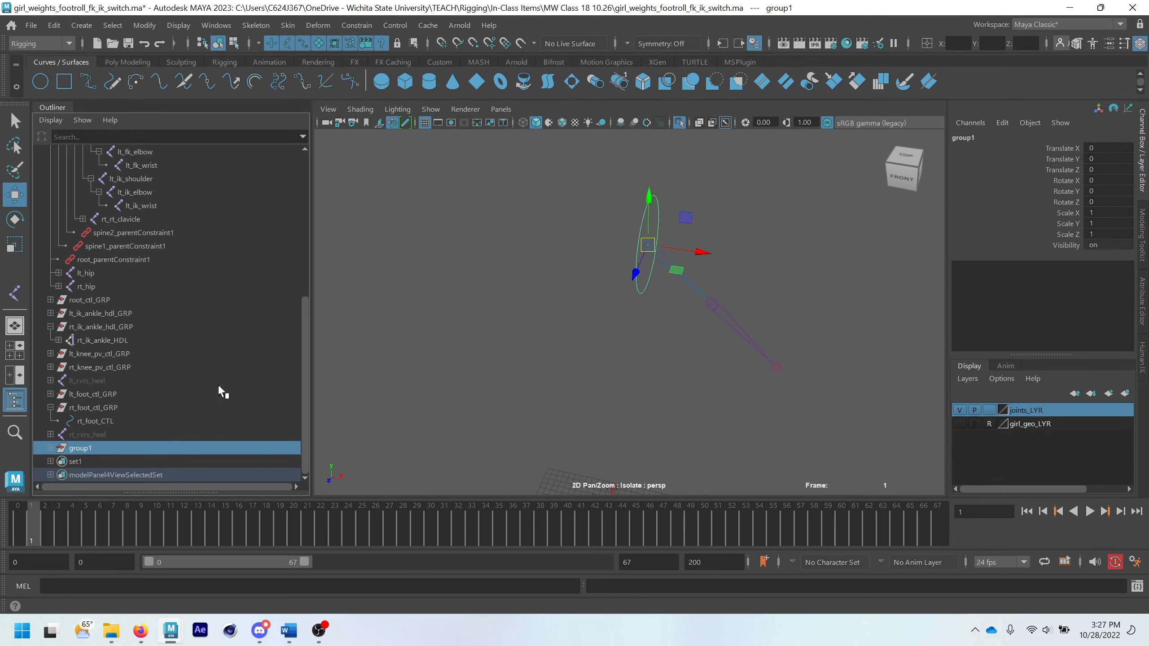
# - Expand the new group and compare its pivot position with that of lt_fk_shoulder_CTL
pyautogui.click(50, 448)
pyautogui.click(125, 459)
pyautogui.click(124, 438)
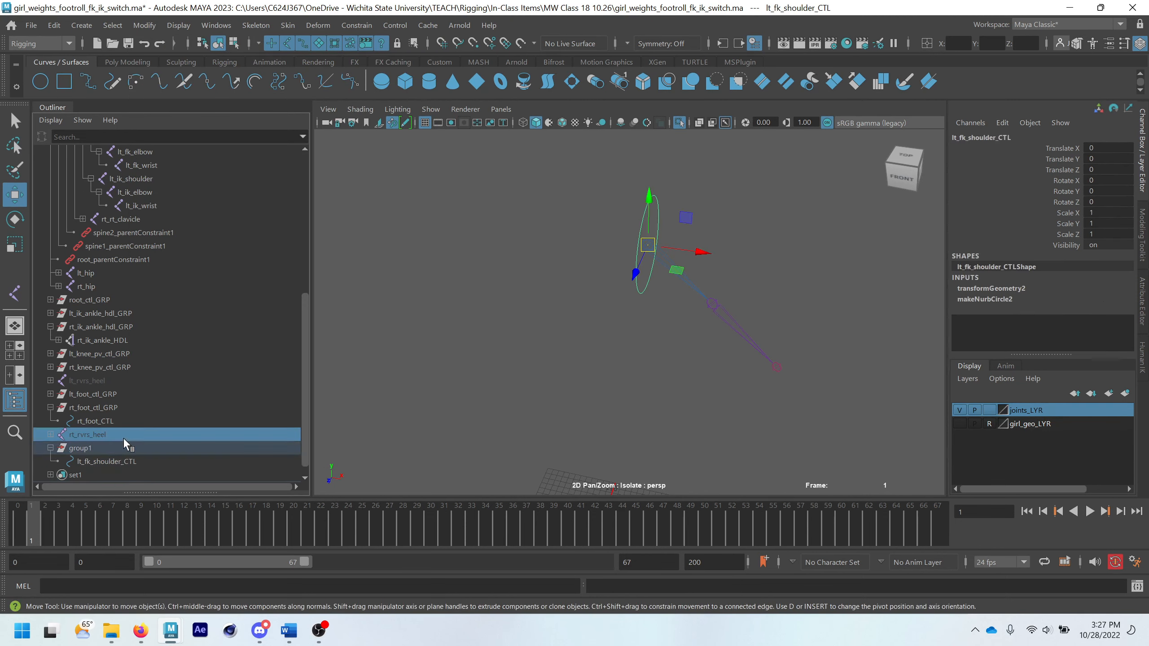
pyautogui.click(123, 452)
pyautogui.click(125, 461)
pyautogui.click(125, 446)
pyautogui.click(125, 461)
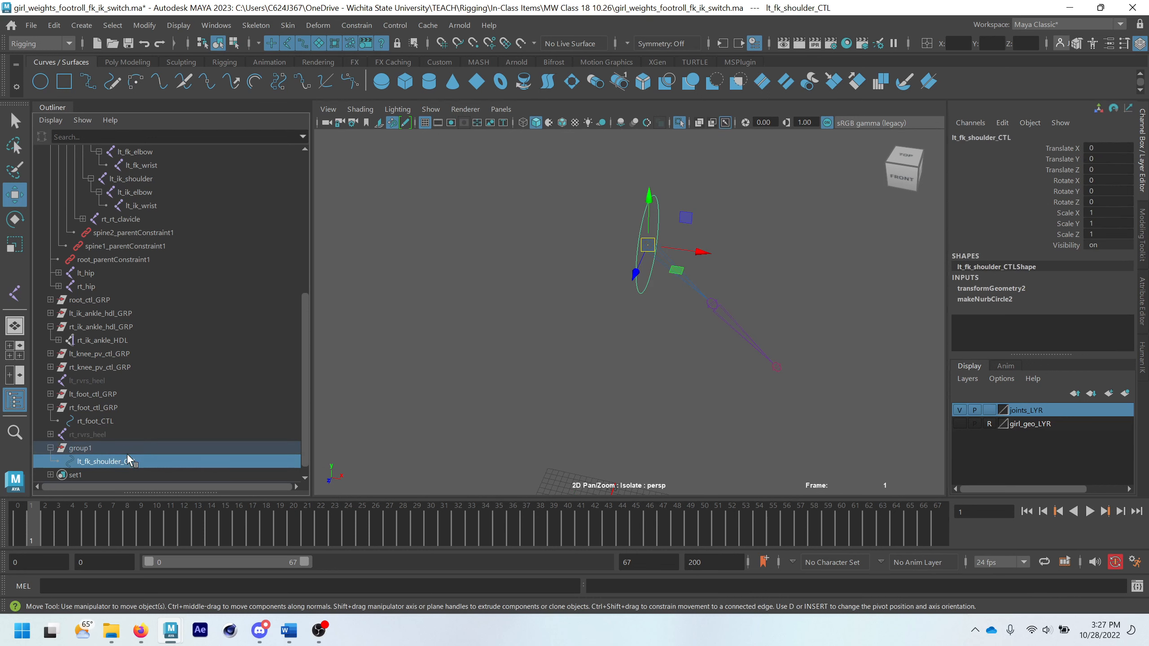
pyautogui.click(125, 447)
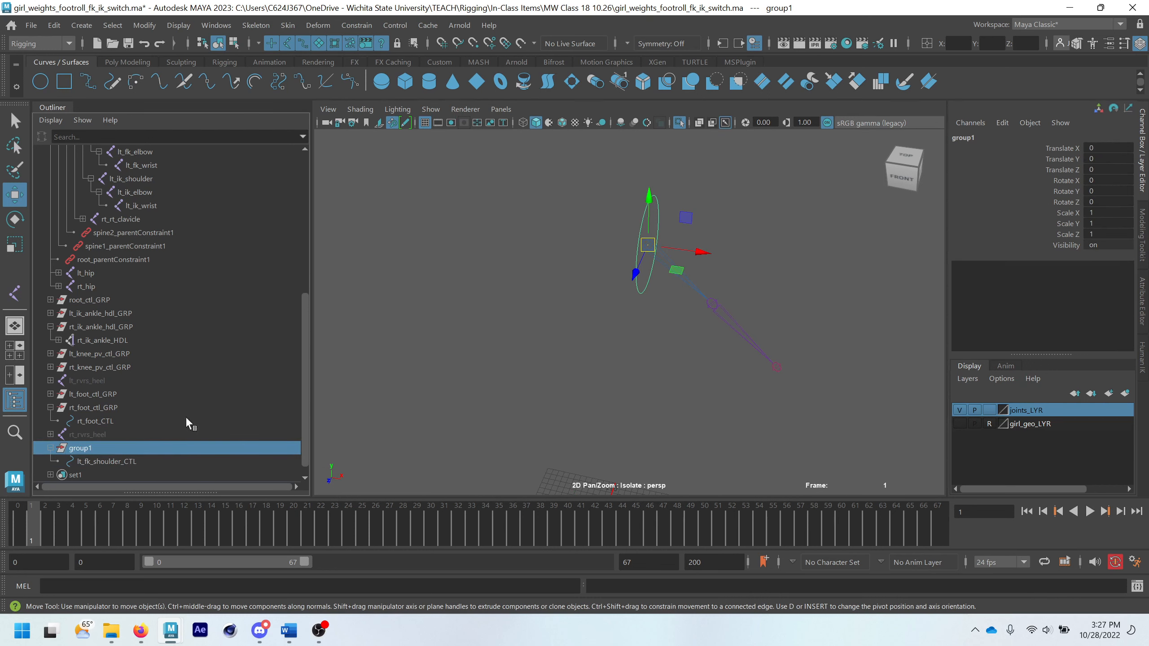
# - Rename the shoulder control's parent group as lt_fk_shoulder_ctl_GRP
pyautogui.doubleClick(128, 463)
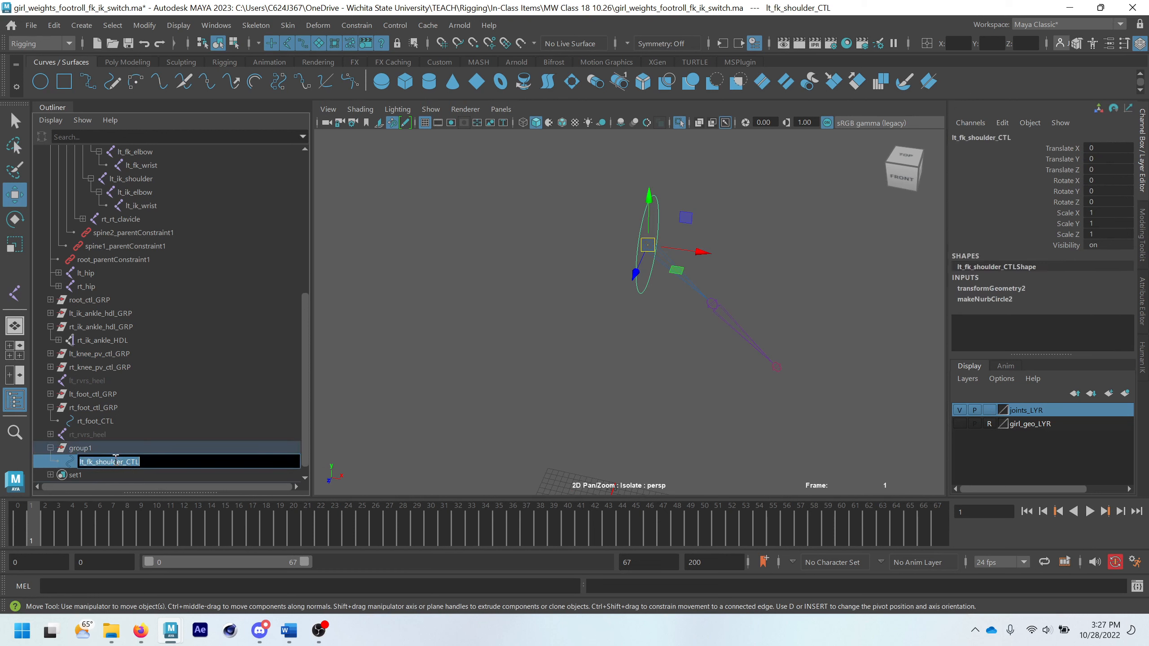
pyautogui.hotkey('ctrl', 'c')
pyautogui.doubleClick(113, 450)
pyautogui.hotkey('ctrl', 'v')
pyautogui.press('BackSpace')
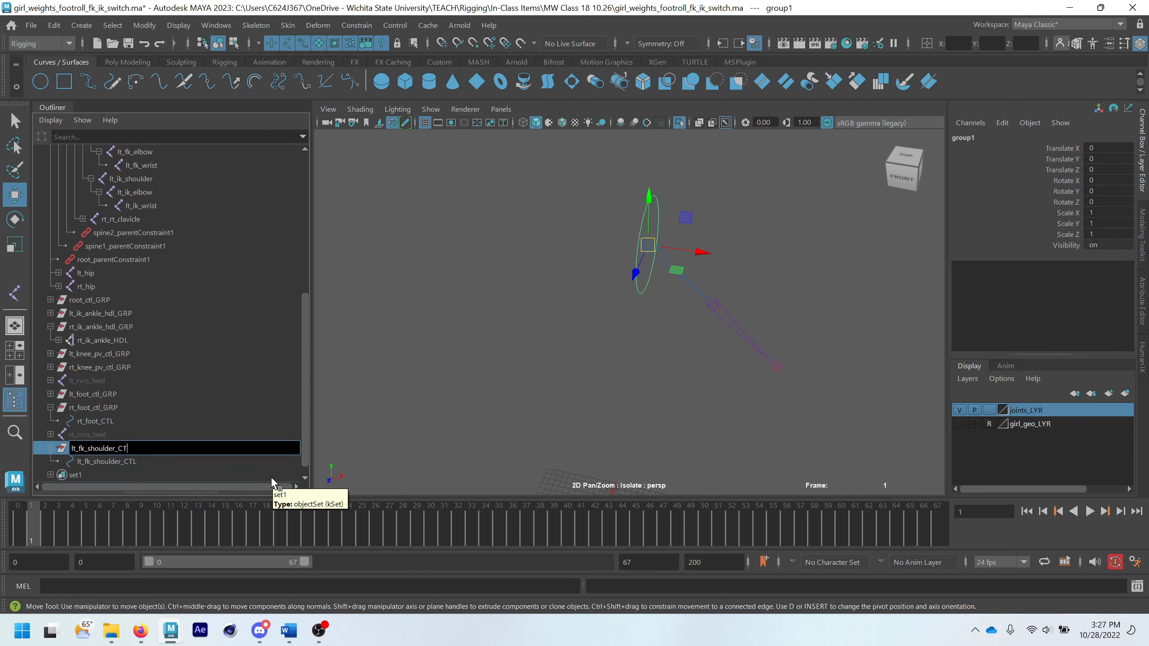
pyautogui.press('BackSpace')
pyautogui.press('BackSpace')
pyautogui.write('ctl_GRP')
pyautogui.press('Return')
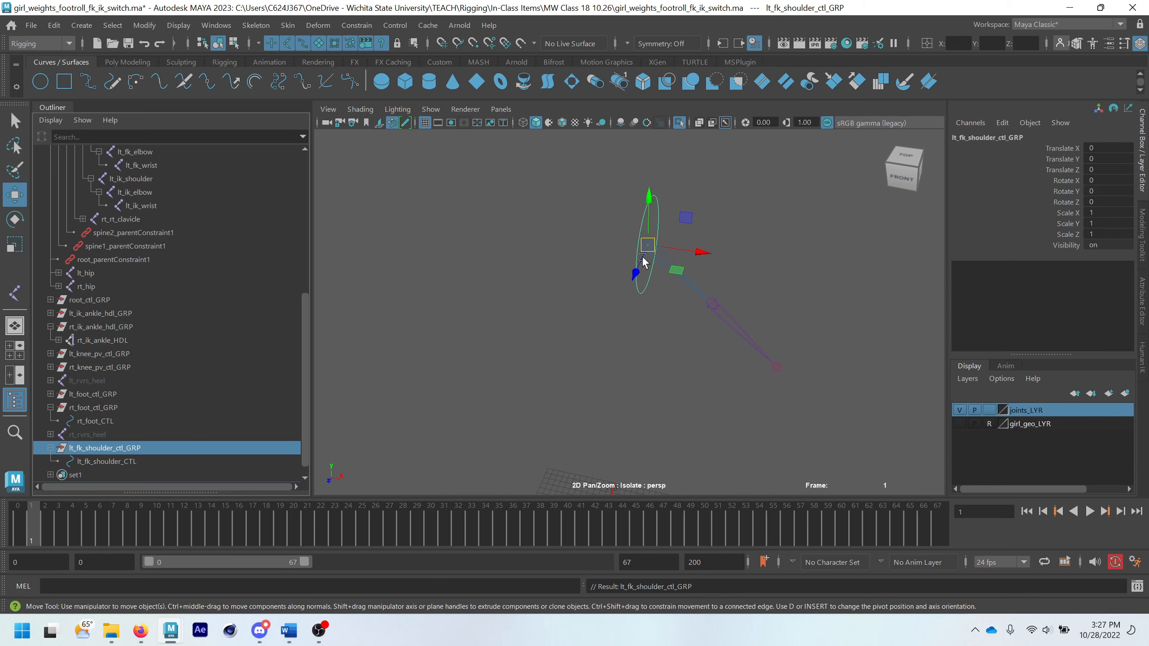
# - Match the rotation of lt_fk_shoulder_ctl_GRP to the lt_fk_shoulder joint
pyautogui.press('q')
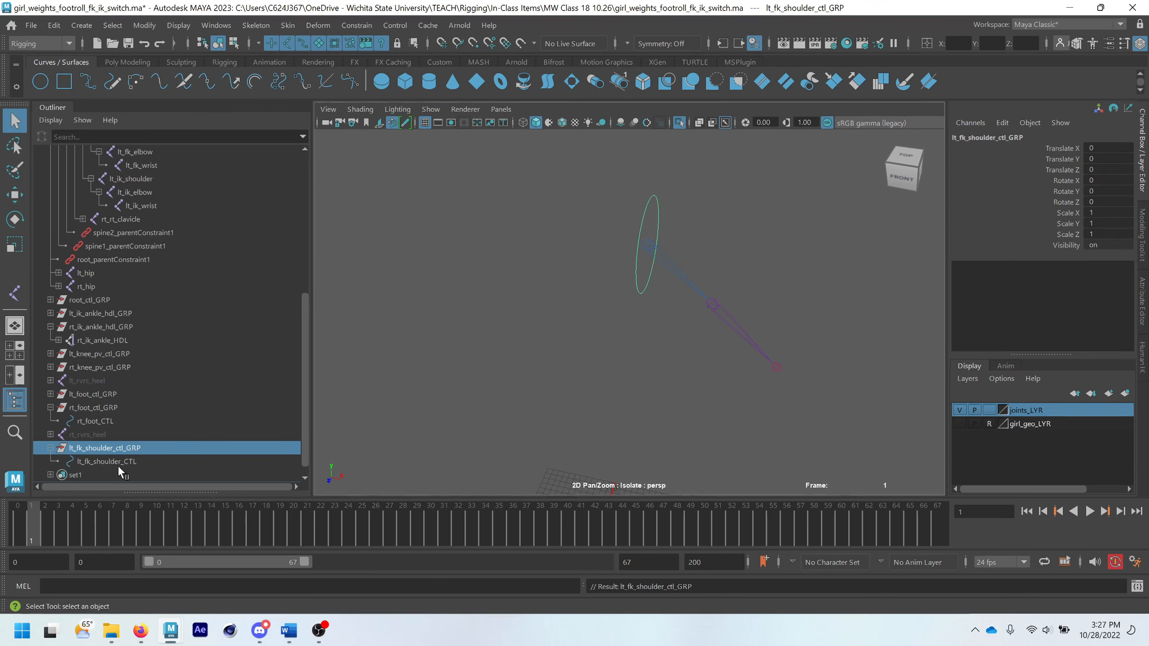
pyautogui.click(104, 463)
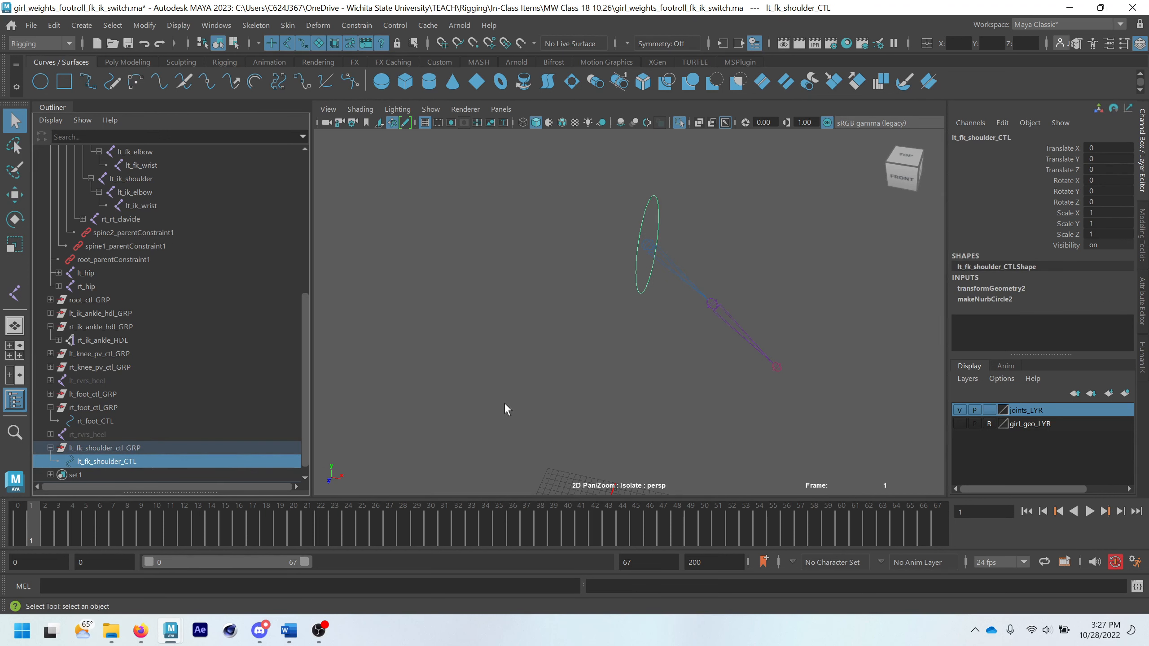
pyautogui.click(96, 447)
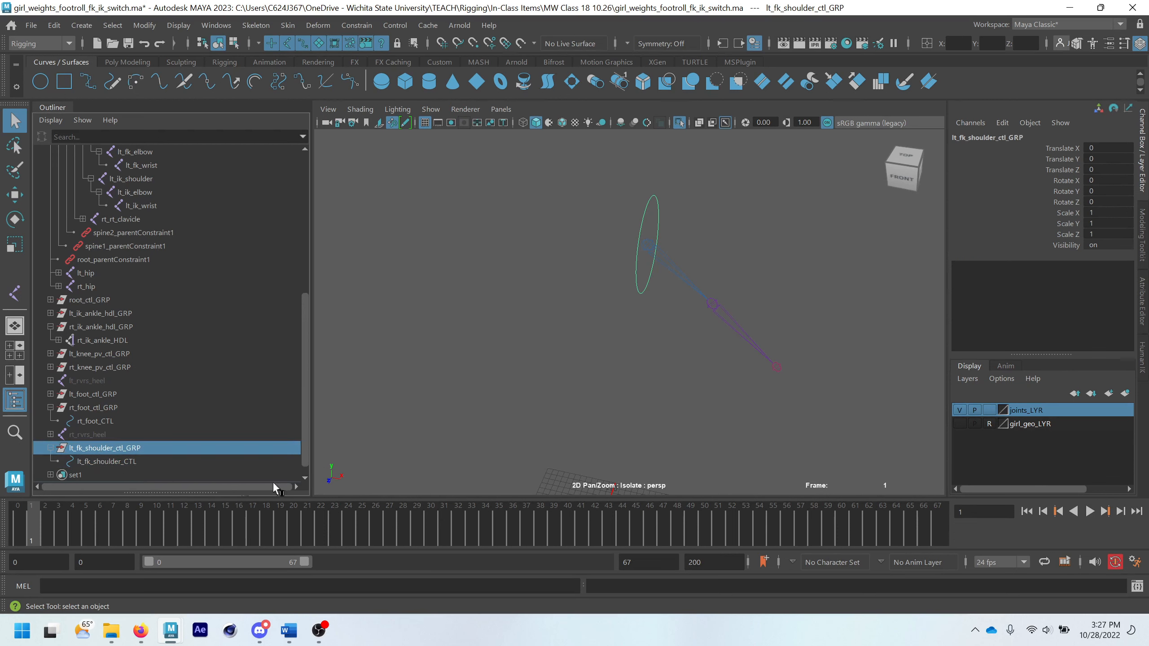
pyautogui.click(675, 265)
pyautogui.scroll(5, 665, 253)
pyautogui.keyDown('alt'); pyautogui.moveTo(651, 211); pyautogui.dragTo(647, 219, button='middle'); pyautogui.keyUp('alt')
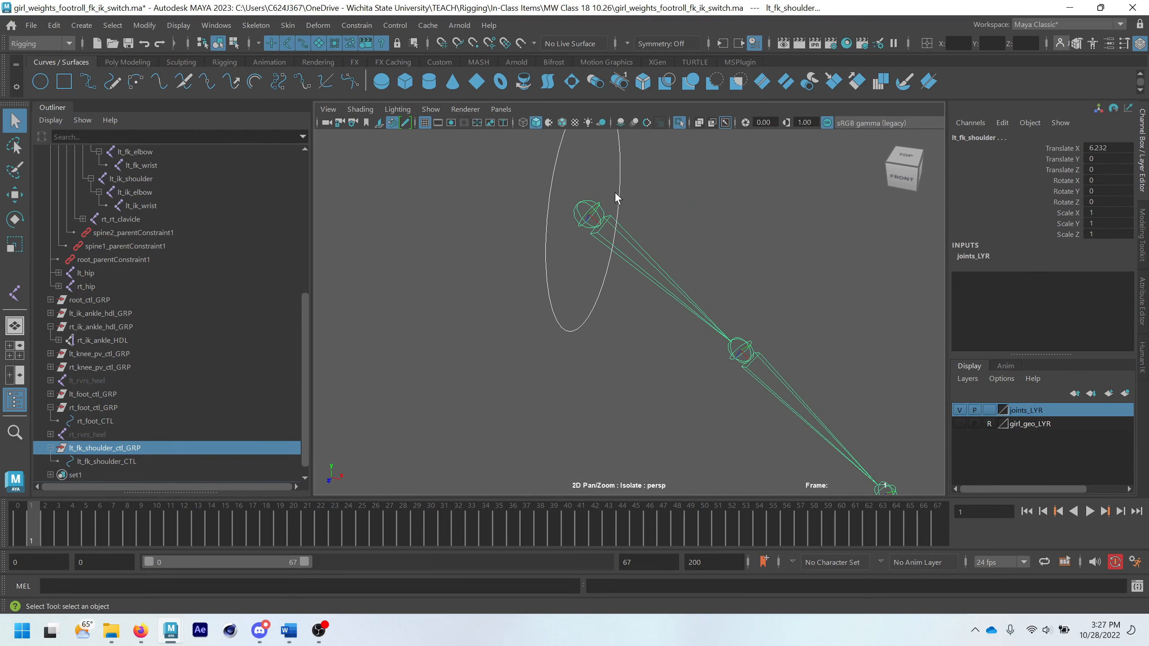
pyautogui.scroll(-2, 584, 231)
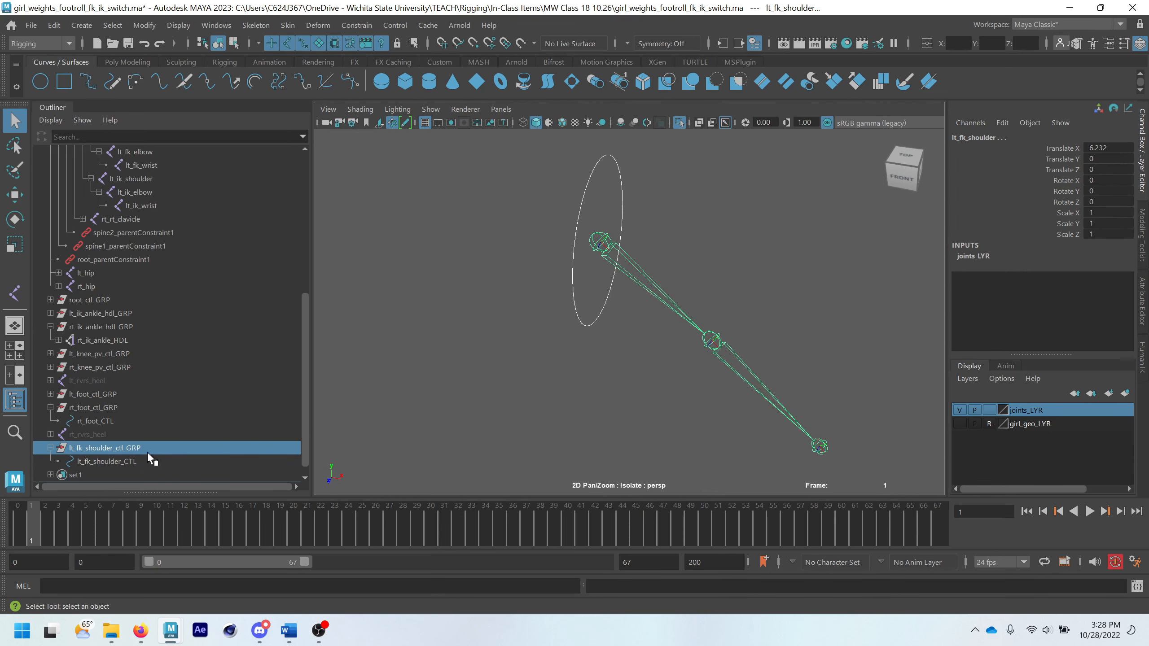
pyautogui.click(130, 449)
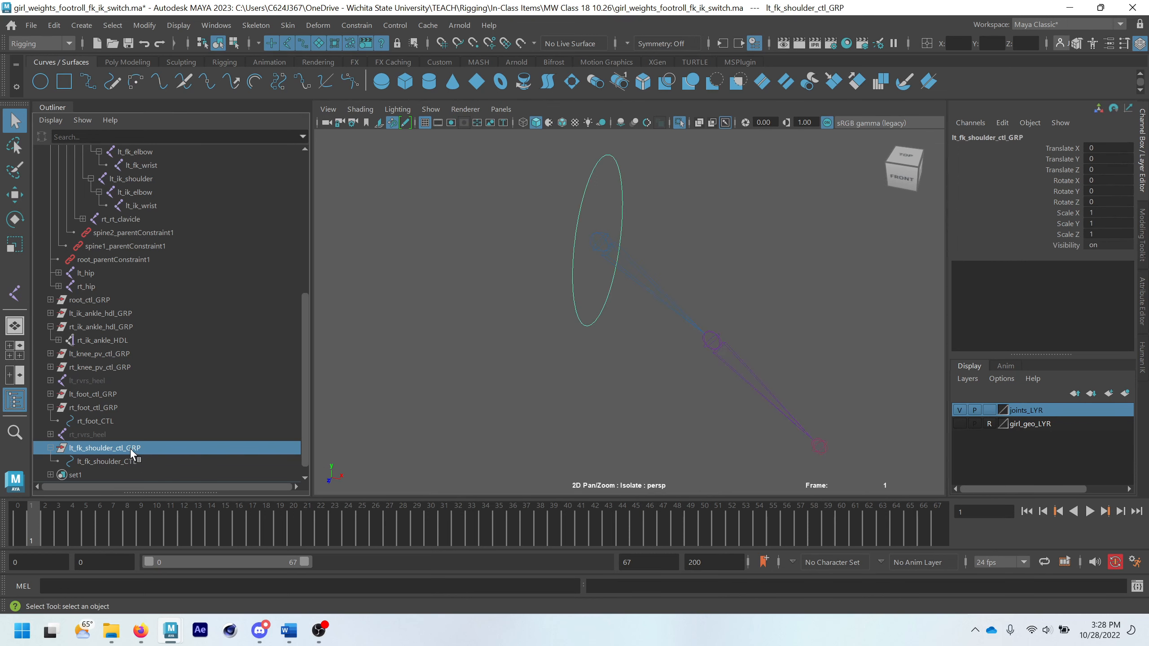
pyautogui.keyDown('shift'); pyautogui.click(638, 264); pyautogui.keyUp('shift')
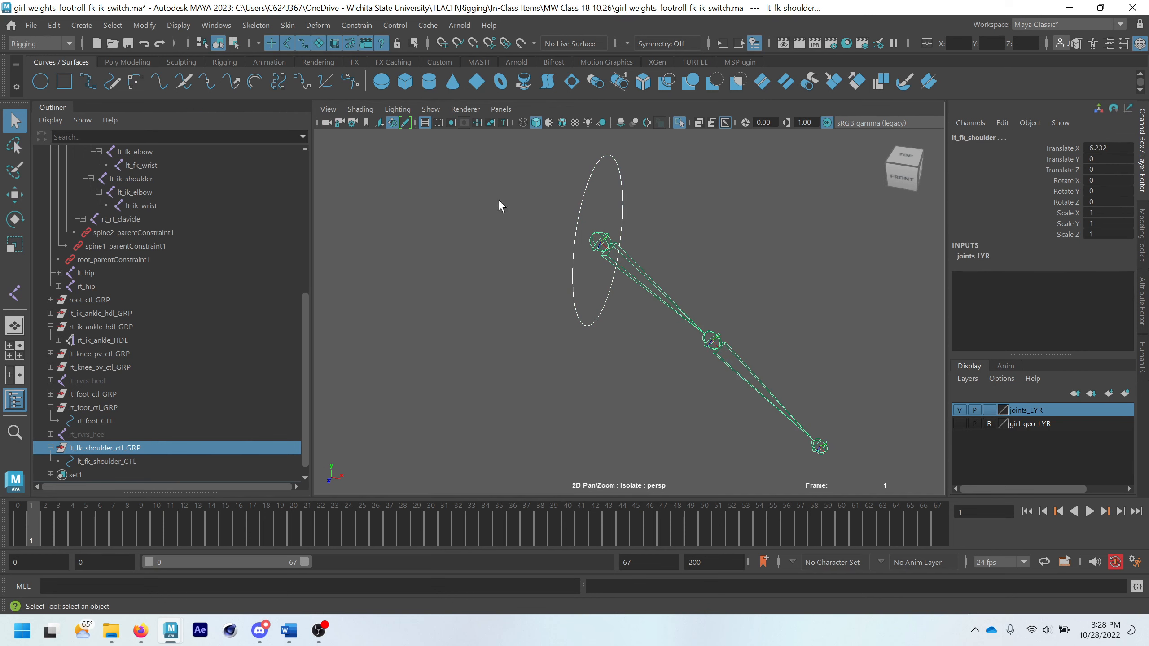
pyautogui.click(151, 27)
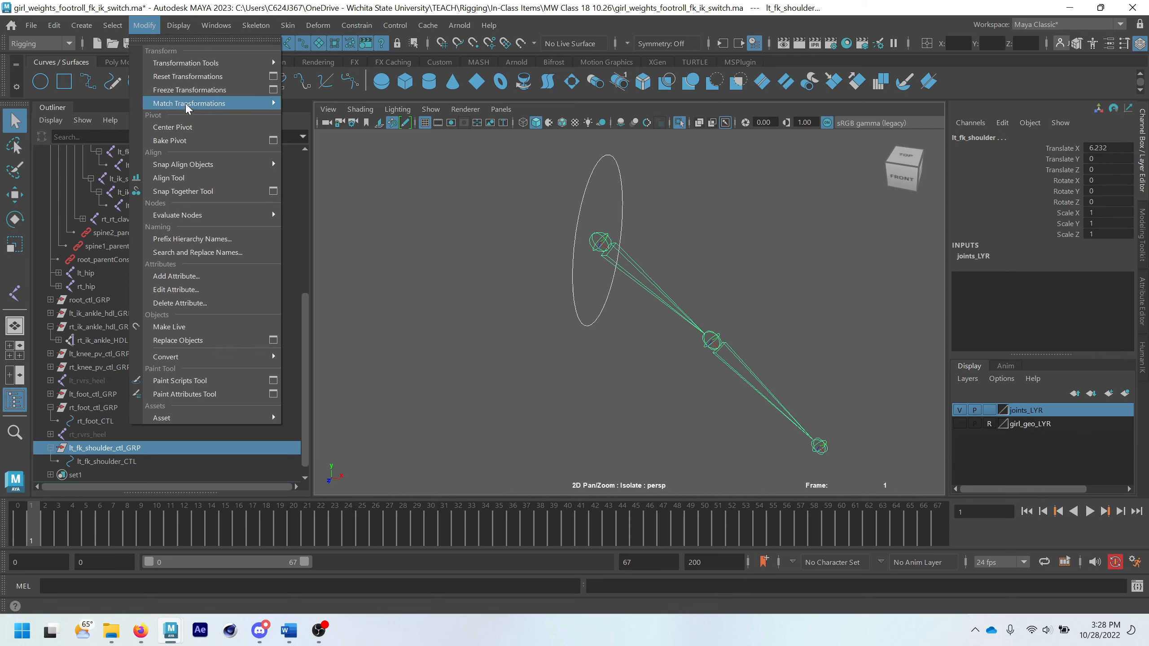
pyautogui.moveTo(189, 106)
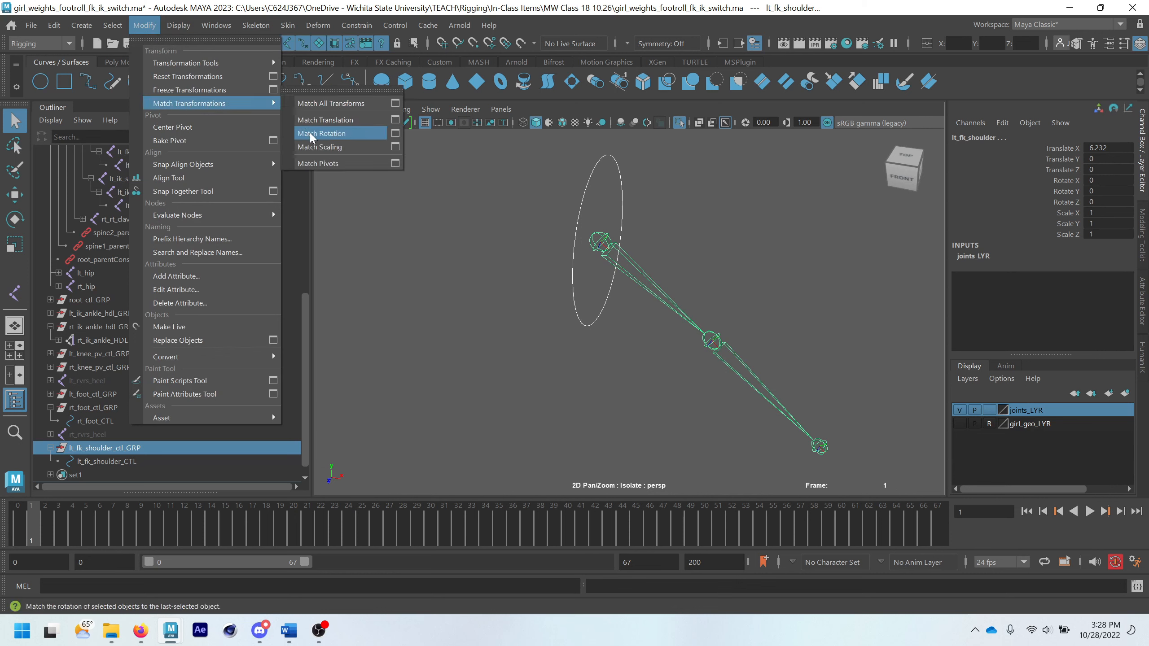
pyautogui.click(321, 133)
# - Select lt_fk_shoulder_CTL and set the Move tool's axis orientation to Object
pyautogui.click(644, 217)
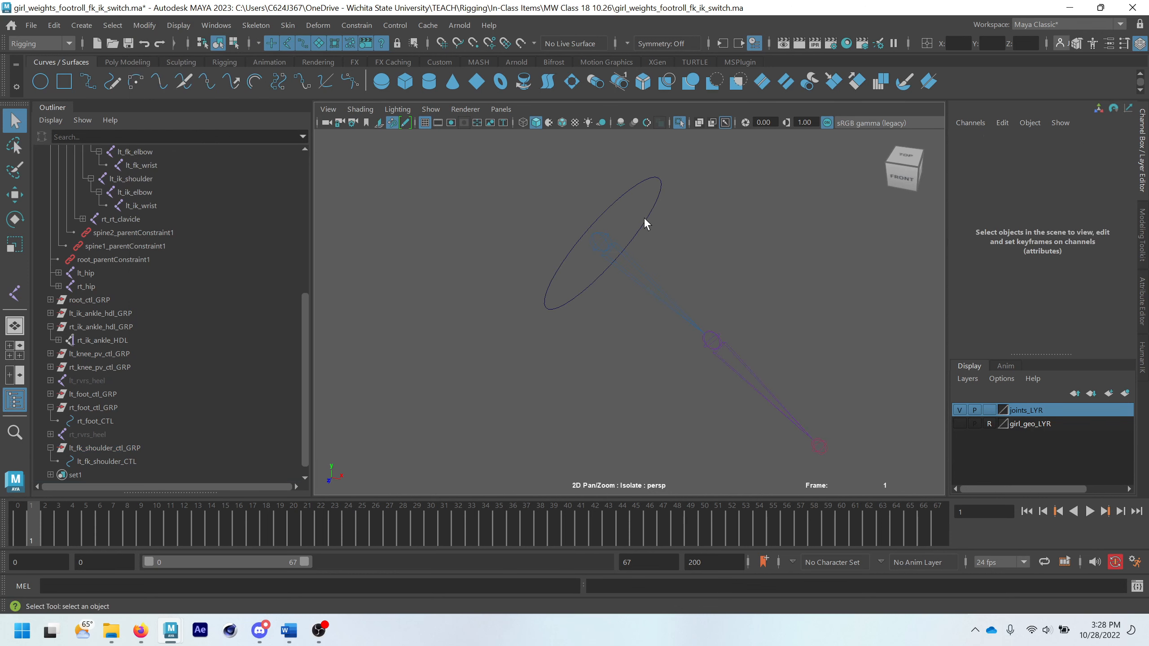
pyautogui.click(651, 212)
pyautogui.keyDown('alt'); pyautogui.moveTo(583, 268); pyautogui.dragTo(579, 234); pyautogui.keyUp('alt')
pyautogui.press('w')
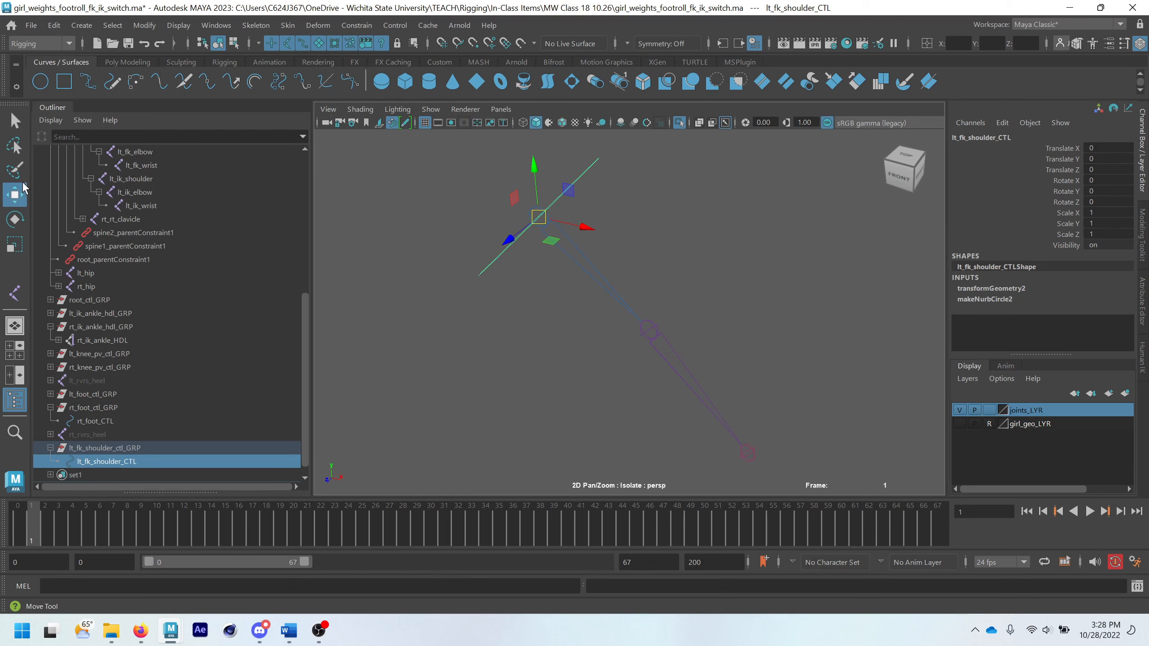
pyautogui.doubleClick(17, 197)
pyautogui.click(829, 132)
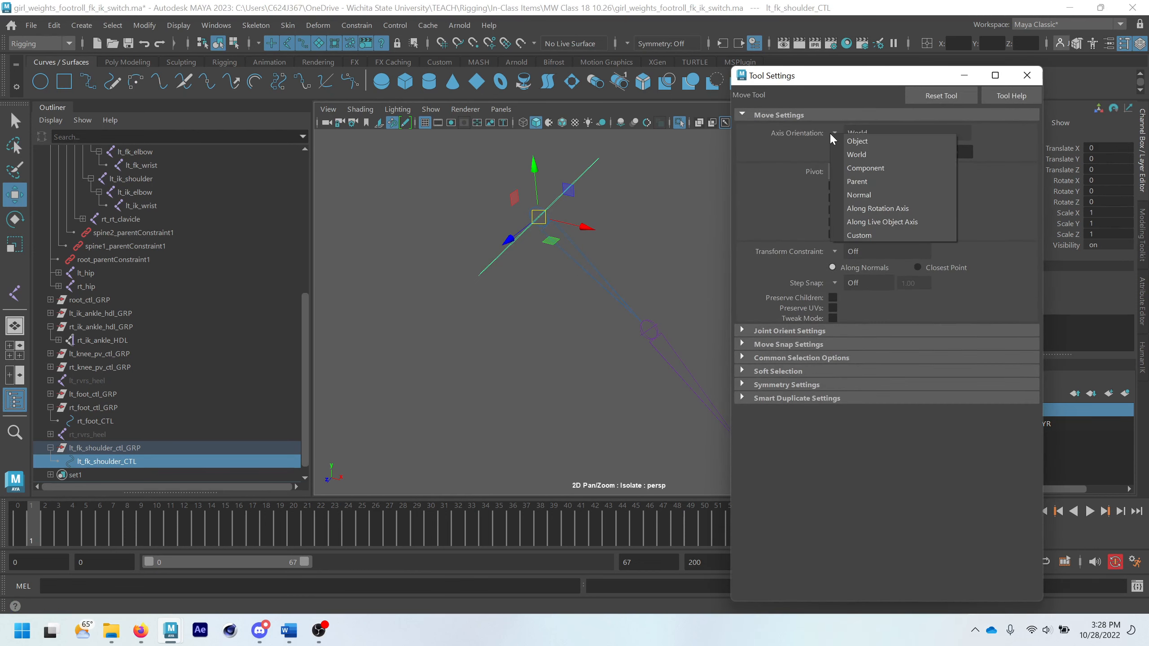
pyautogui.click(847, 145)
pyautogui.click(1025, 75)
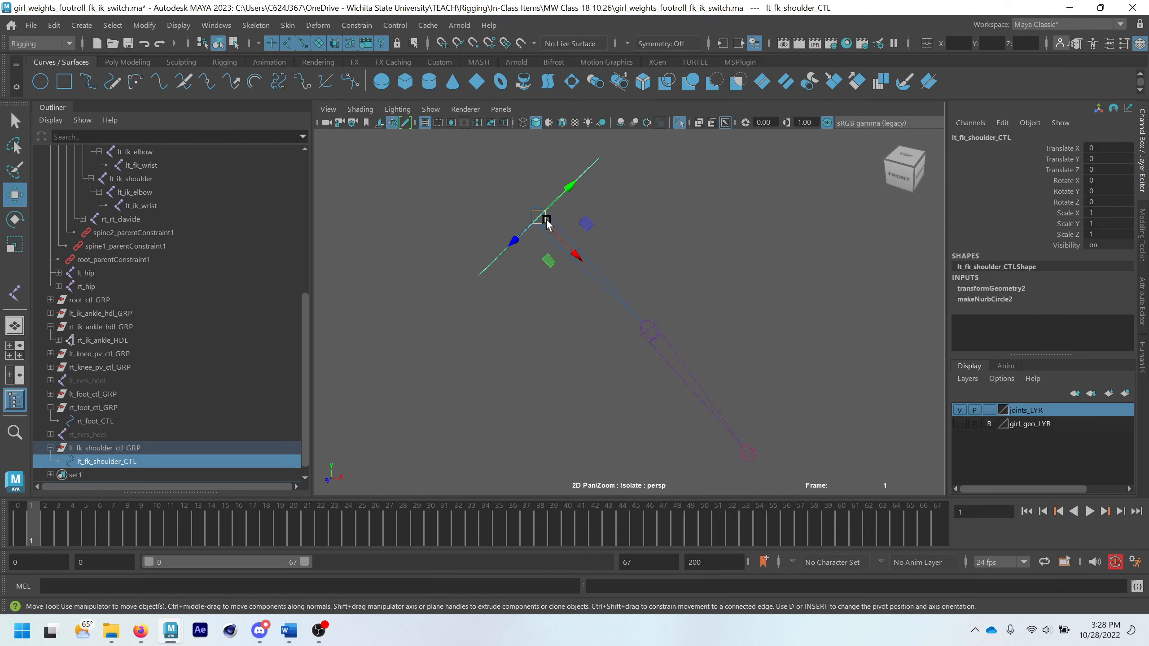
# - Check the control's axes against the arm joint and examine the rotation values on lt_fk_shoulder_ctl_GRP
pyautogui.scroll(3, 547, 223)
pyautogui.keyDown('alt'); pyautogui.moveTo(537, 212); pyautogui.dragTo(586, 253, button='middle'); pyautogui.keyUp('alt')
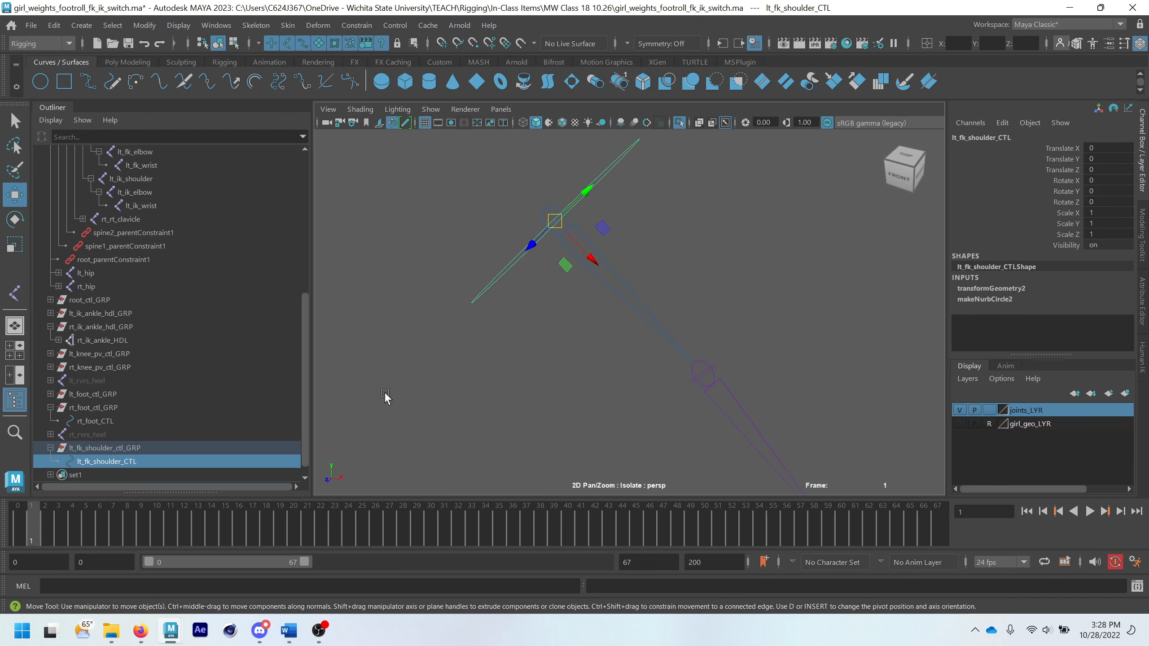
pyautogui.click(124, 447)
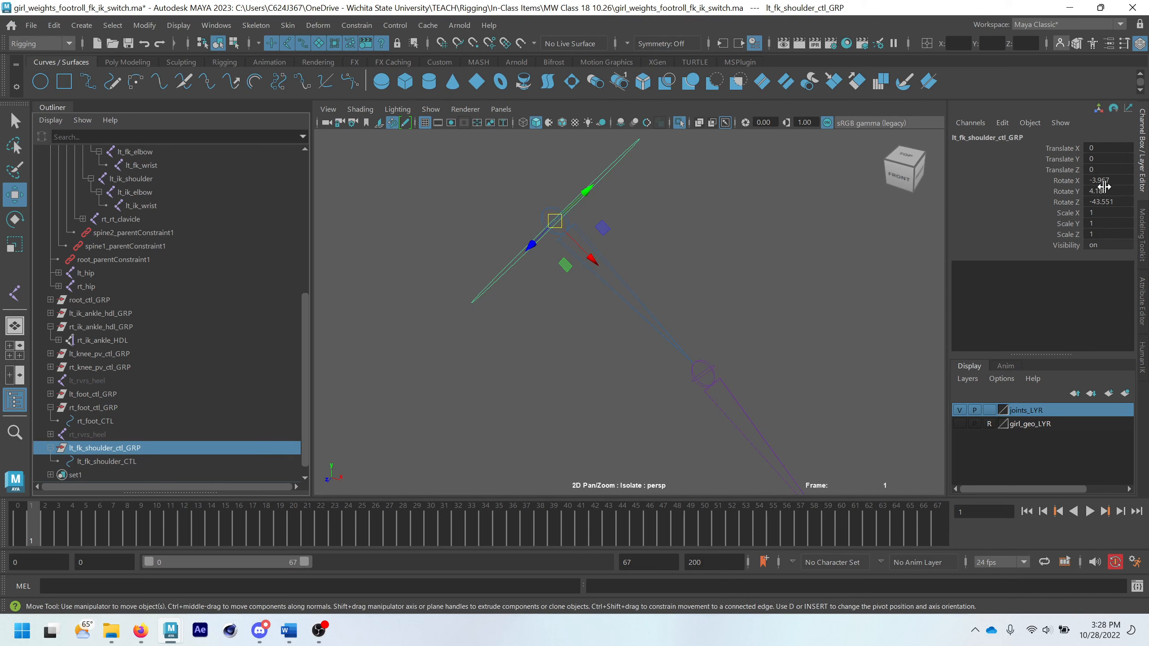
pyautogui.click(635, 184)
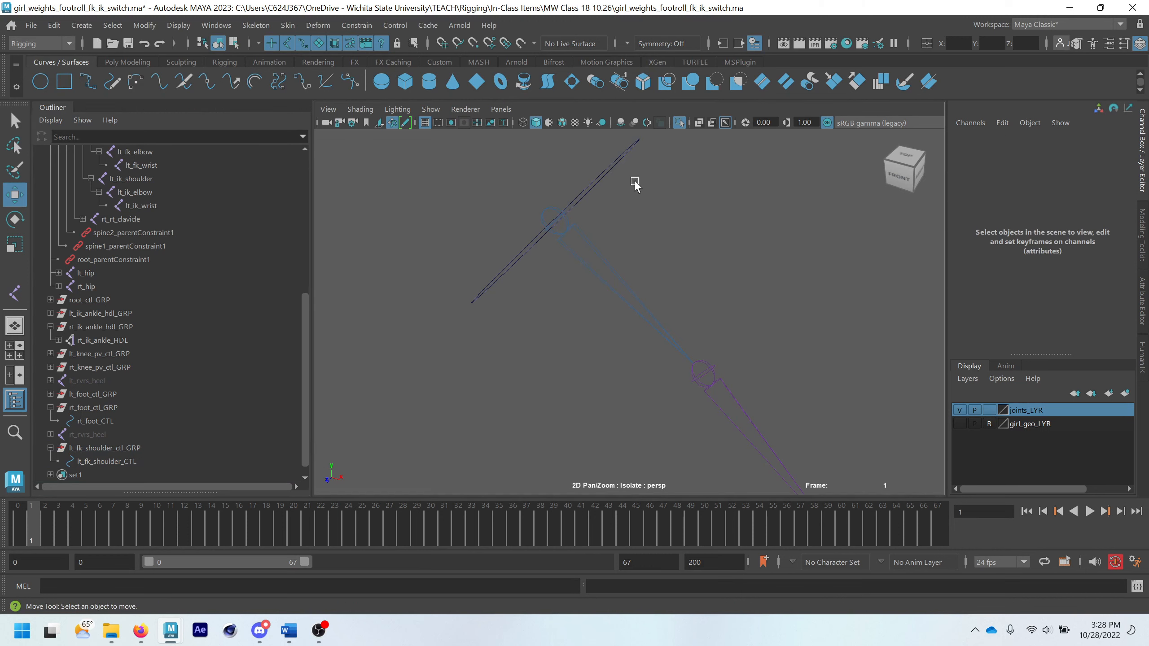
# - Test-rotate lt_fk_shoulder_CTL freely, and reset its Rotate X, Y and Z to 0
pyautogui.click(615, 159)
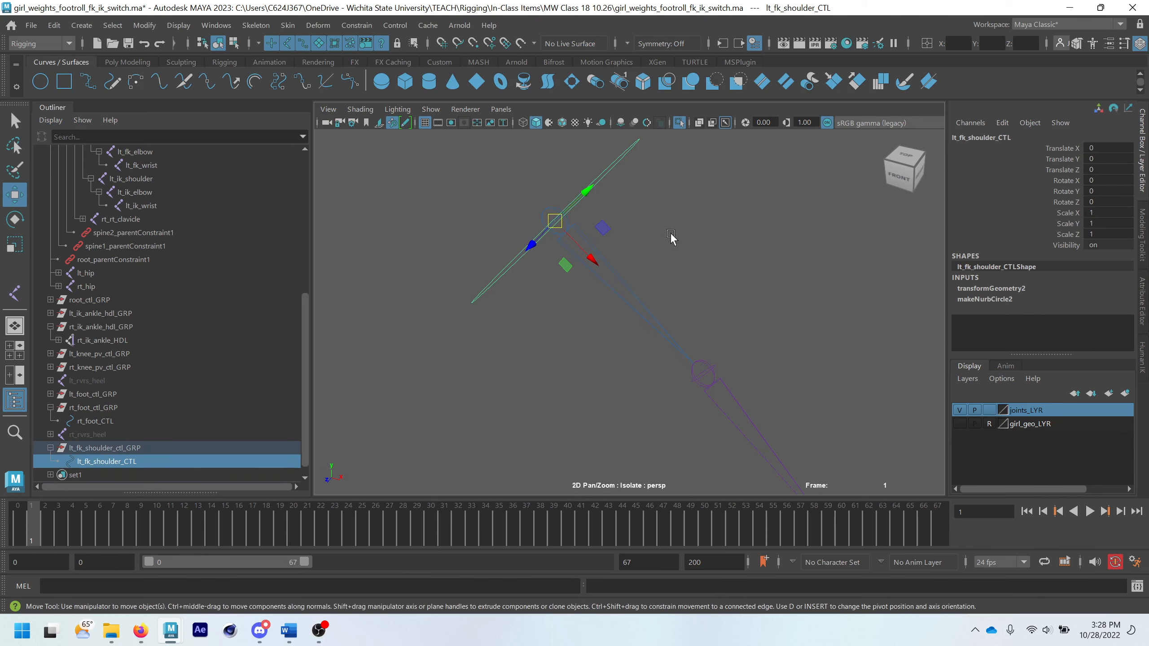
pyautogui.press('e')
pyautogui.moveTo(672, 240); pyautogui.dragTo(520, 161)
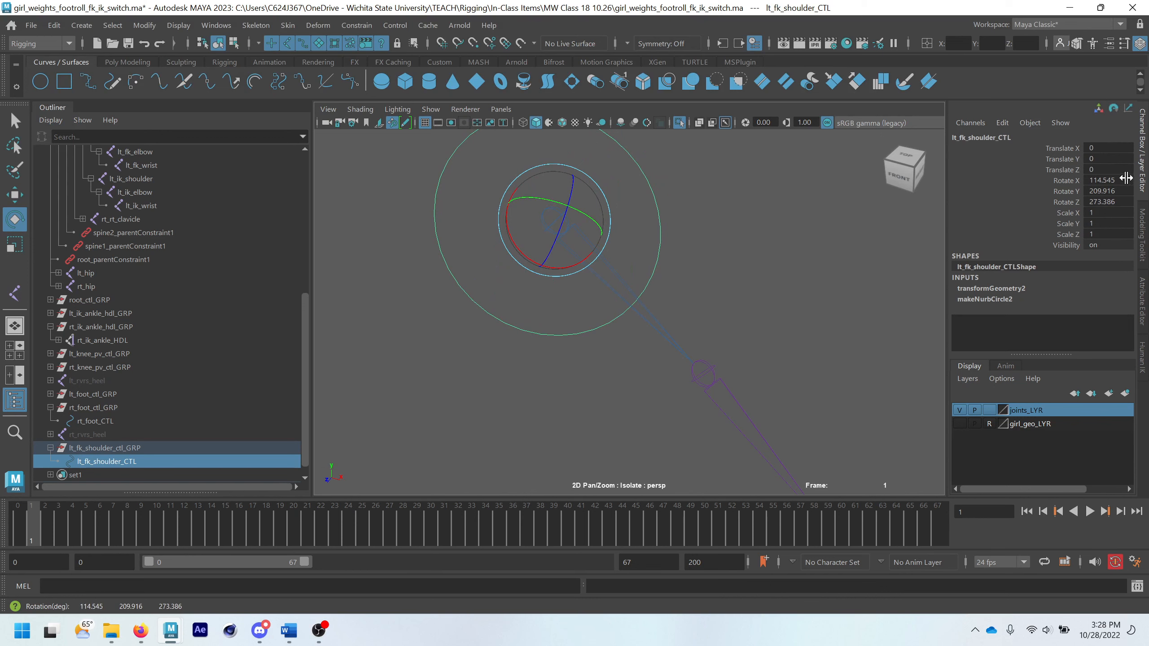
pyautogui.moveTo(1126, 178); pyautogui.dragTo(1118, 180)
pyautogui.write('0')
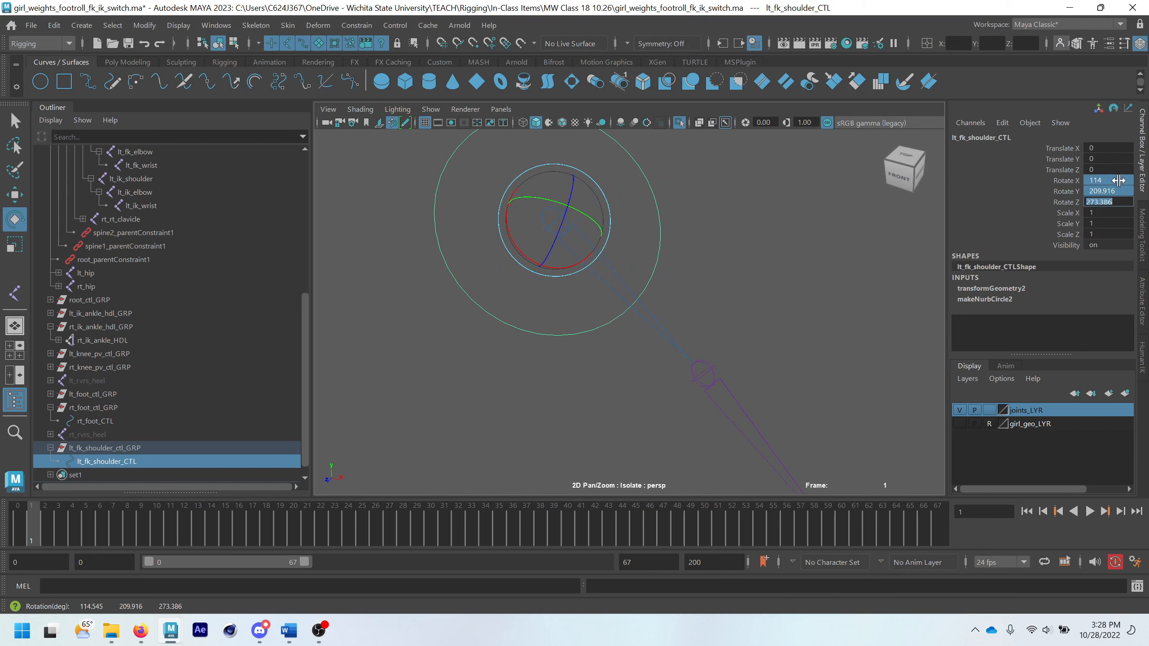
pyautogui.press('Return')
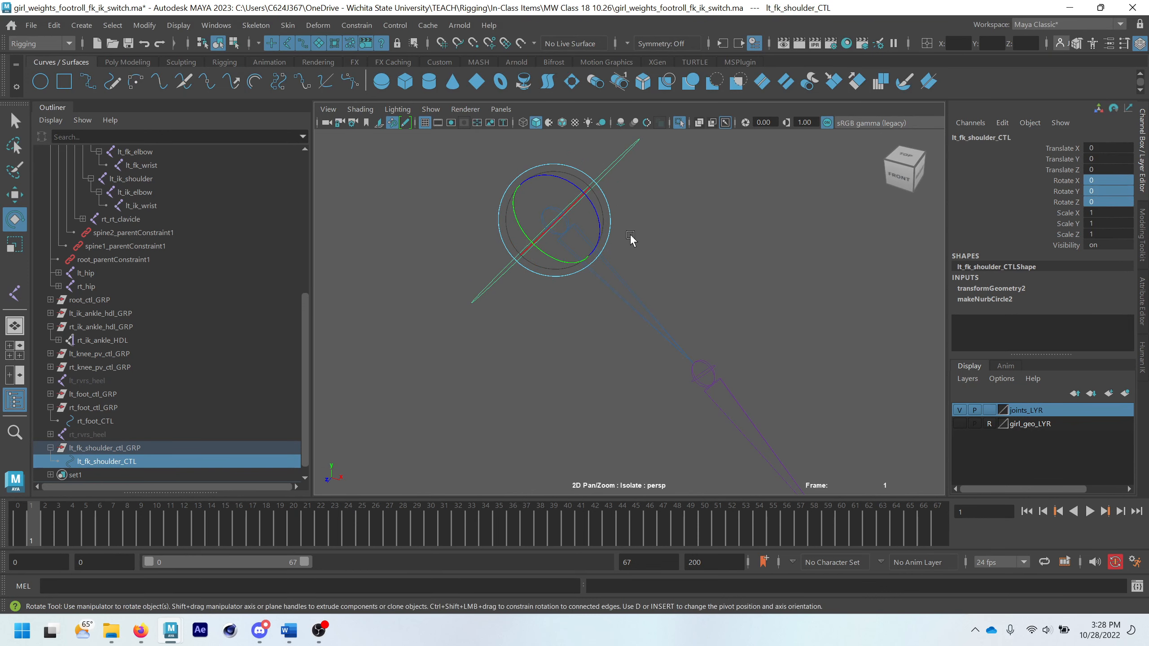
# - Compare the transform values of lt_fk_shoulder_ctl_GRP with those of lt_fk_shoulder_CTL and examine the control's alignment to the arm
pyautogui.press('w')
pyautogui.moveTo(634, 298)
pyautogui.keyDown('alt'); pyautogui.mouseDown()
pyautogui.moveTo(598, 281)
pyautogui.moveTo(619, 271)
pyautogui.moveTo(643, 312)
pyautogui.mouseUp(); pyautogui.keyUp('alt')
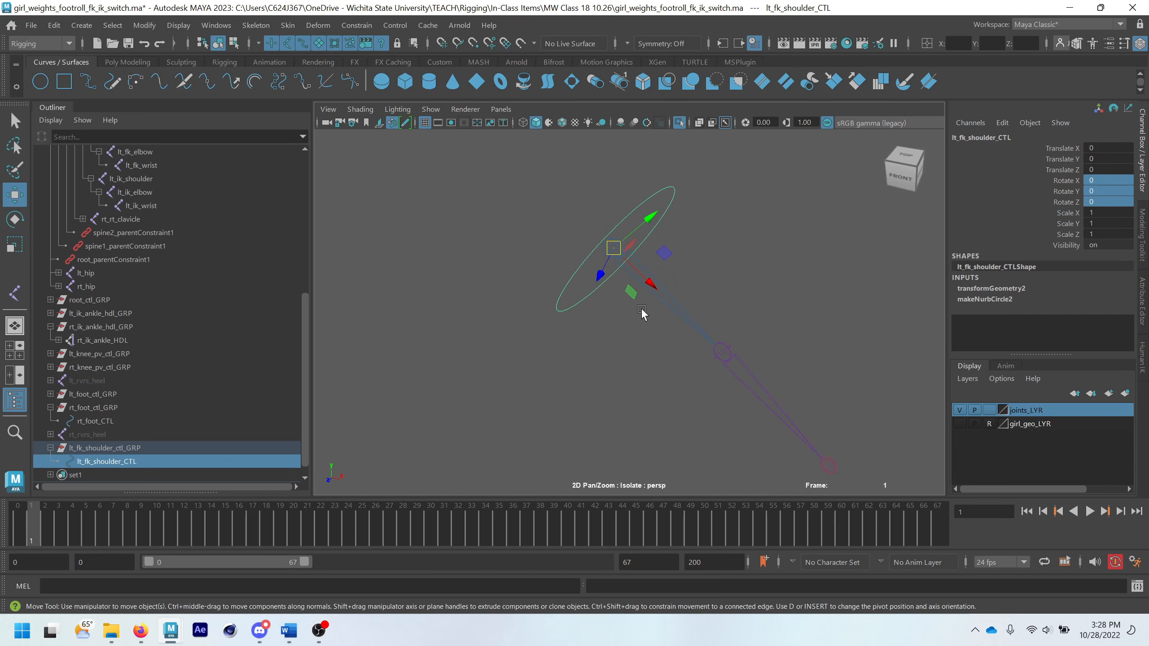
pyautogui.click(124, 449)
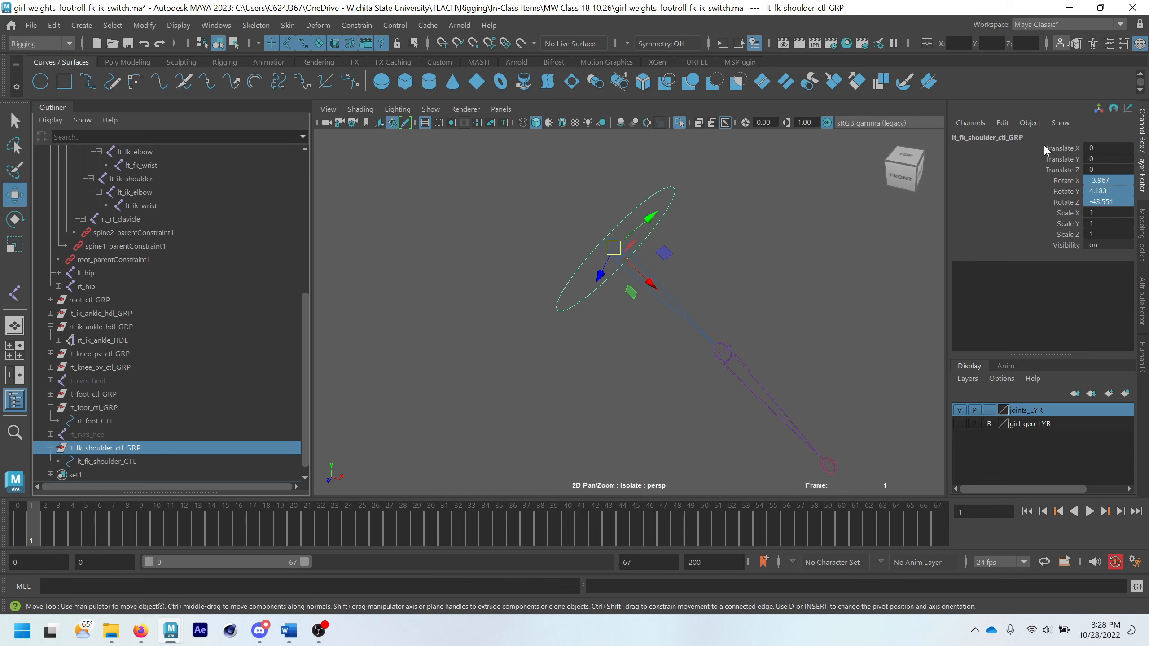
pyautogui.scroll(-2, 751, 284)
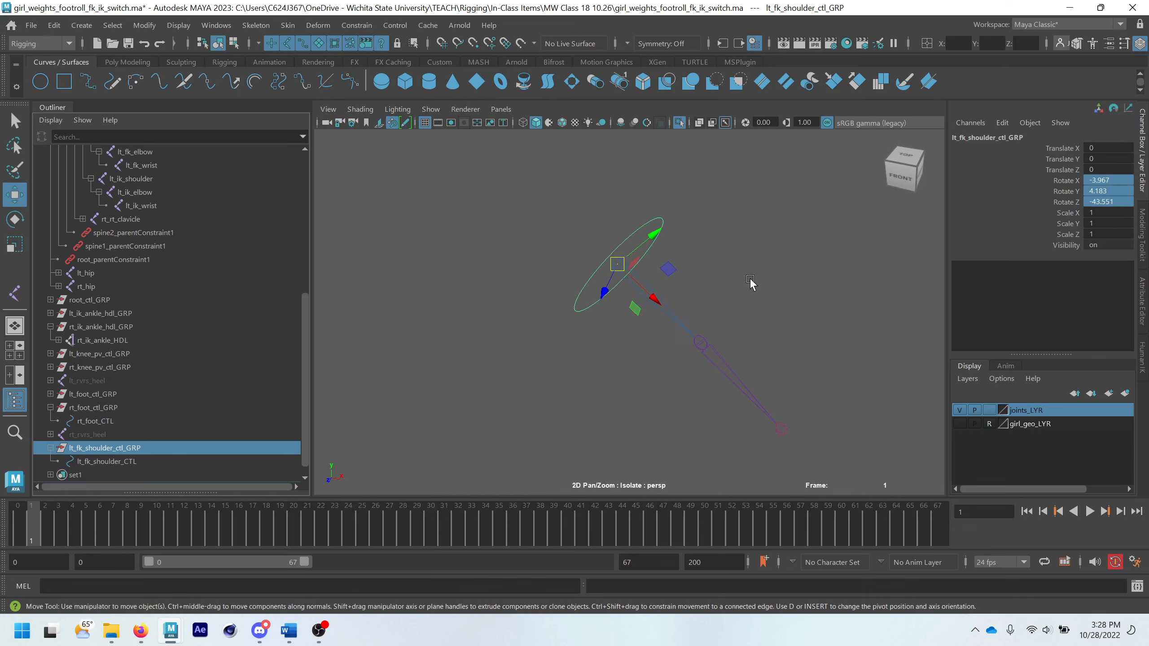
pyautogui.click(129, 462)
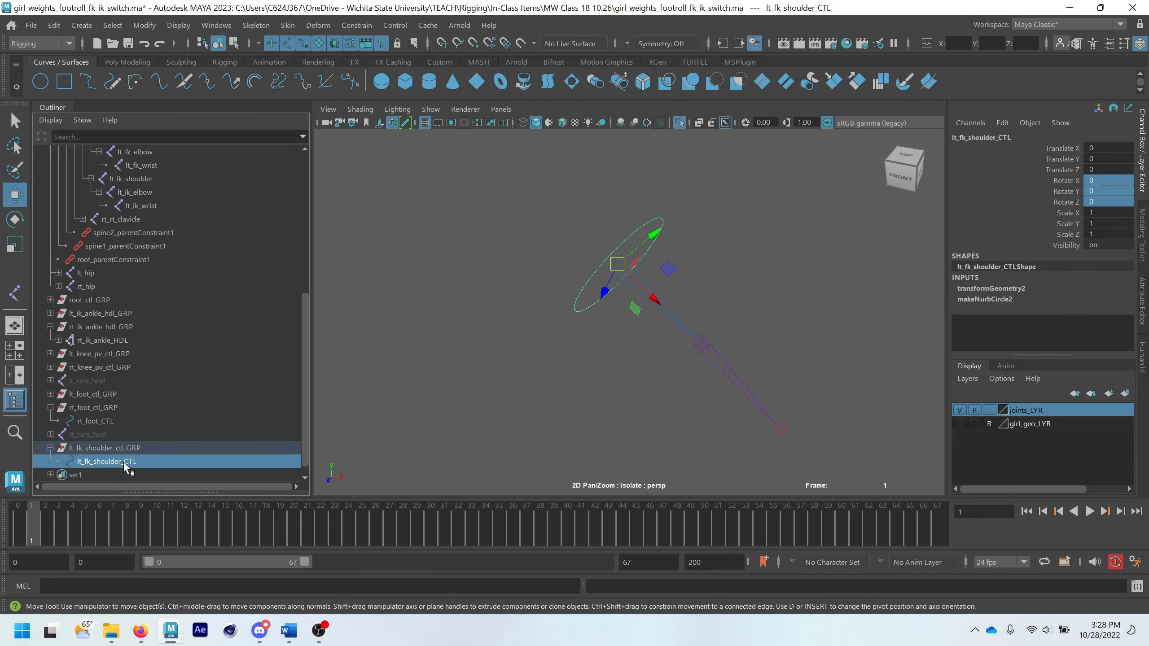
pyautogui.click(641, 224)
pyautogui.click(642, 226)
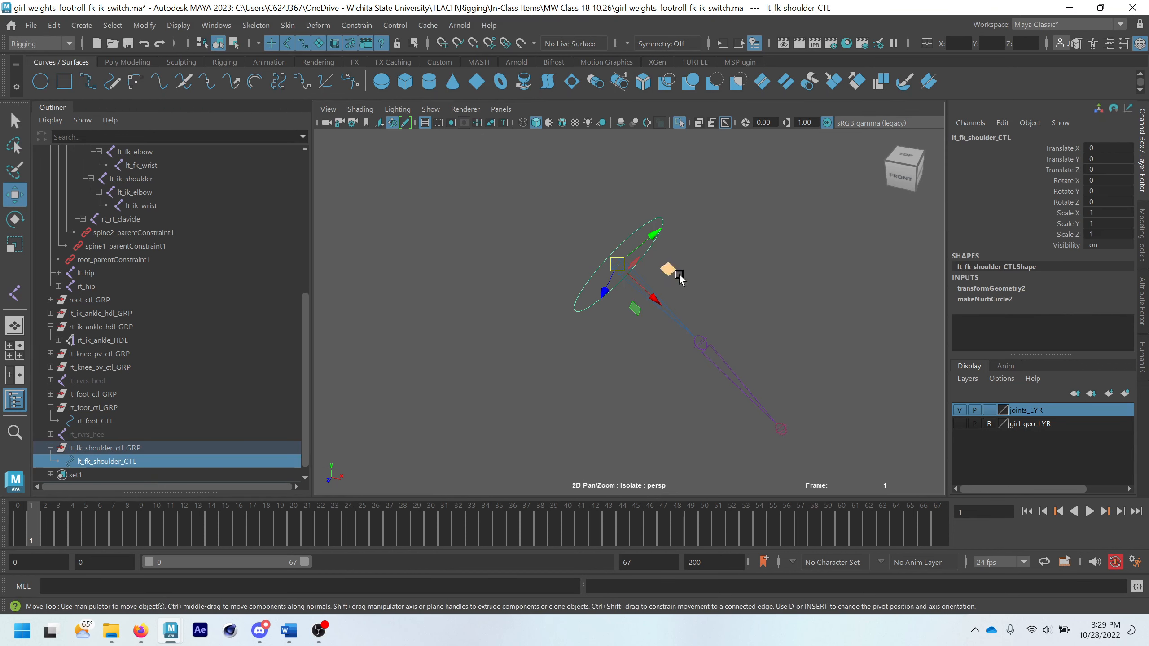
pyautogui.scroll(3, 651, 315)
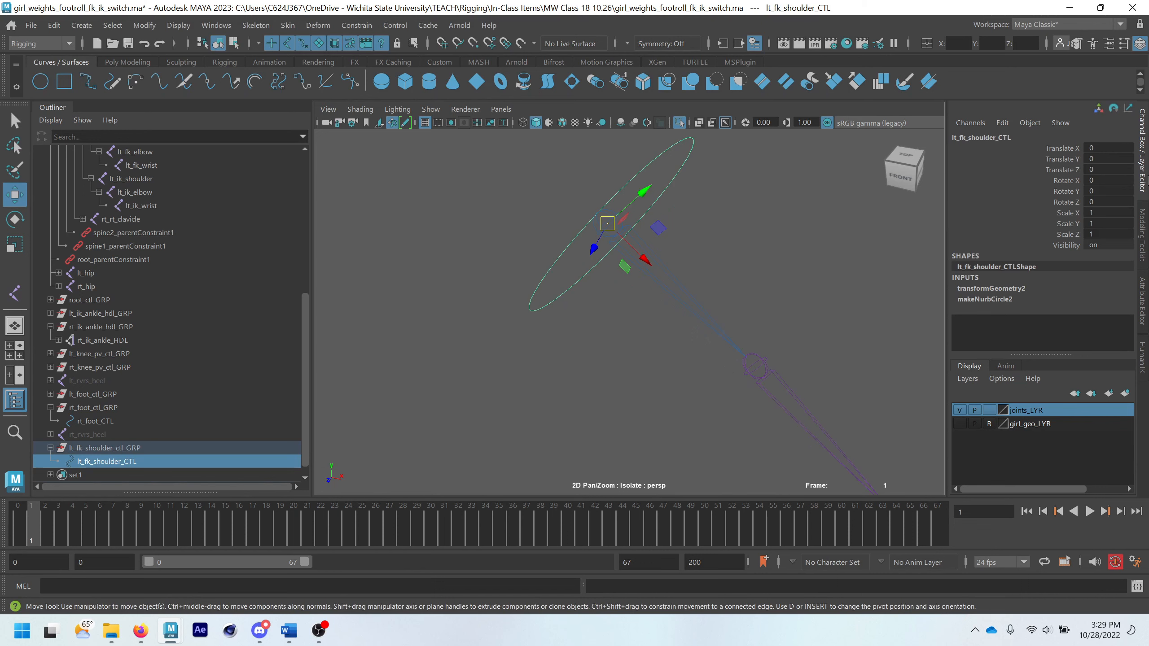
pyautogui.scroll(-2, 505, 362)
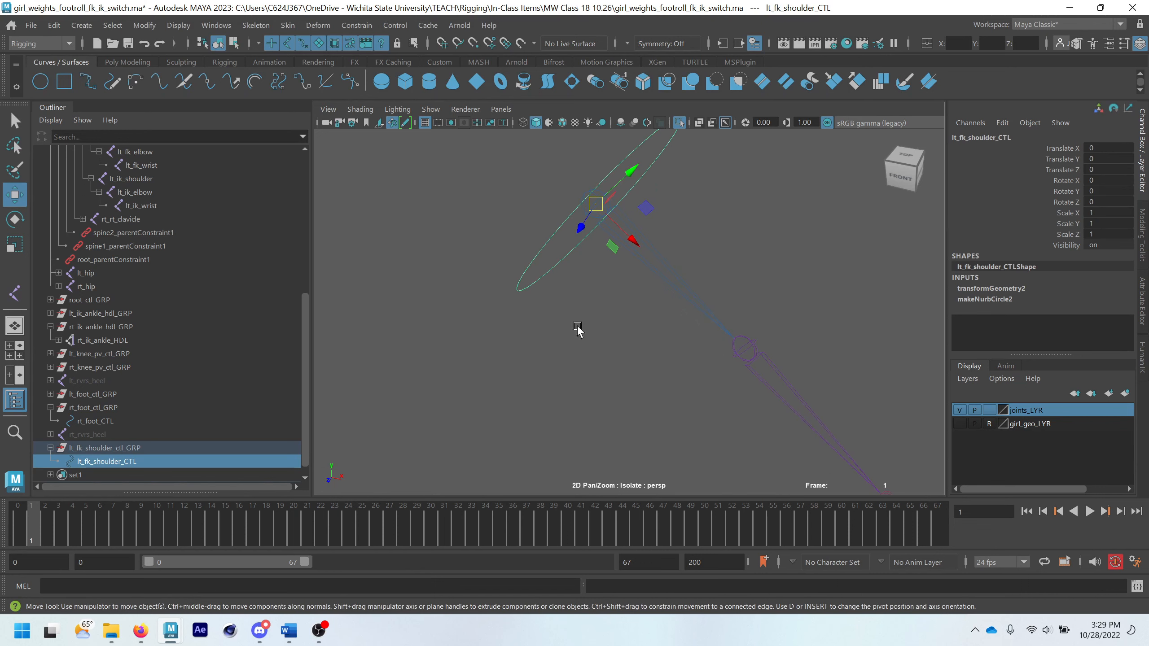
pyautogui.scroll(-2, 648, 285)
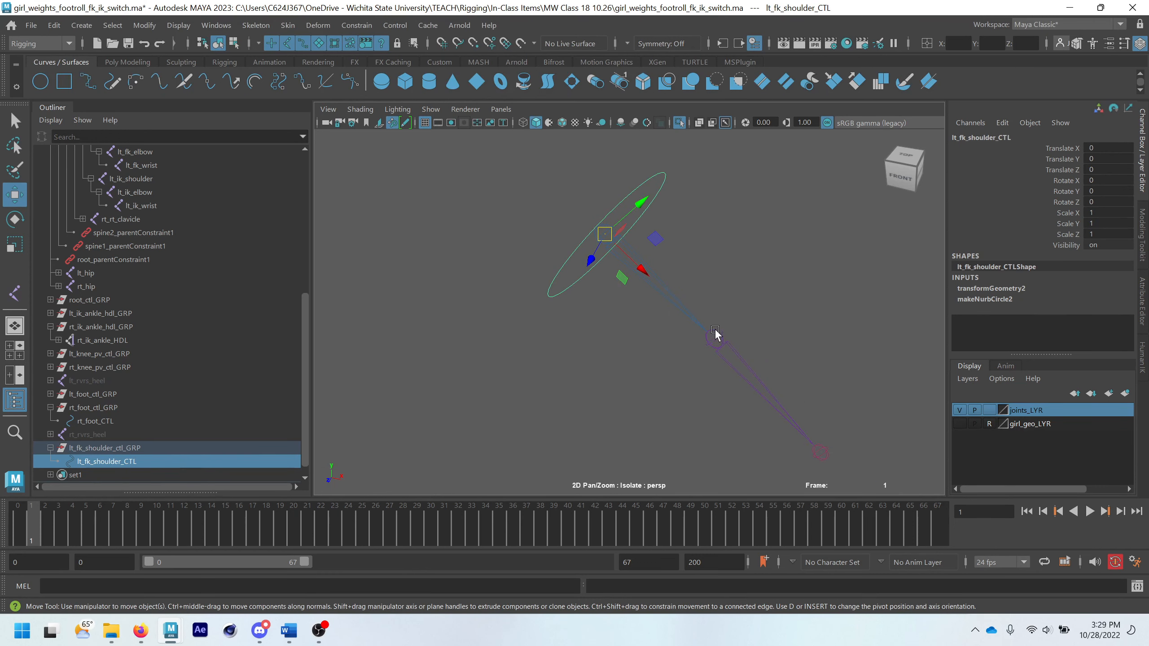
pyautogui.keyDown('alt'); pyautogui.moveTo(716, 334); pyautogui.dragTo(679, 321, button='middle'); pyautogui.keyUp('alt')
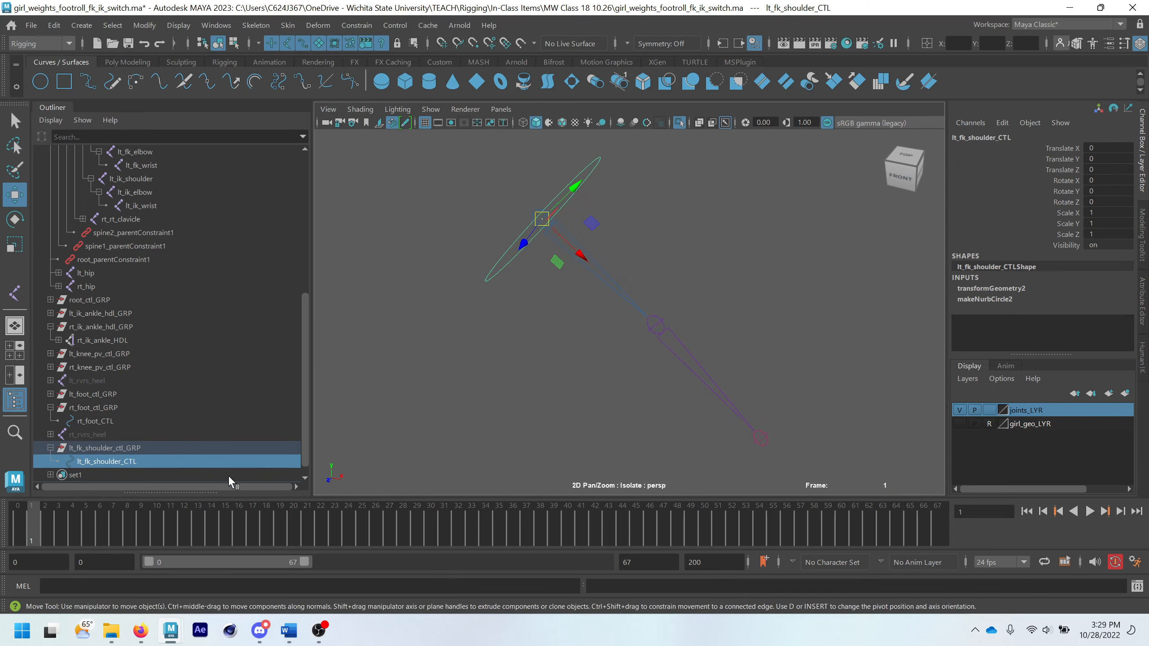
# - Duplicate lt_fk_shoulder_ctl_GRP and snap the copy to the left elbow joint
pyautogui.click(153, 447)
pyautogui.hotkey('ctrl', 'd')
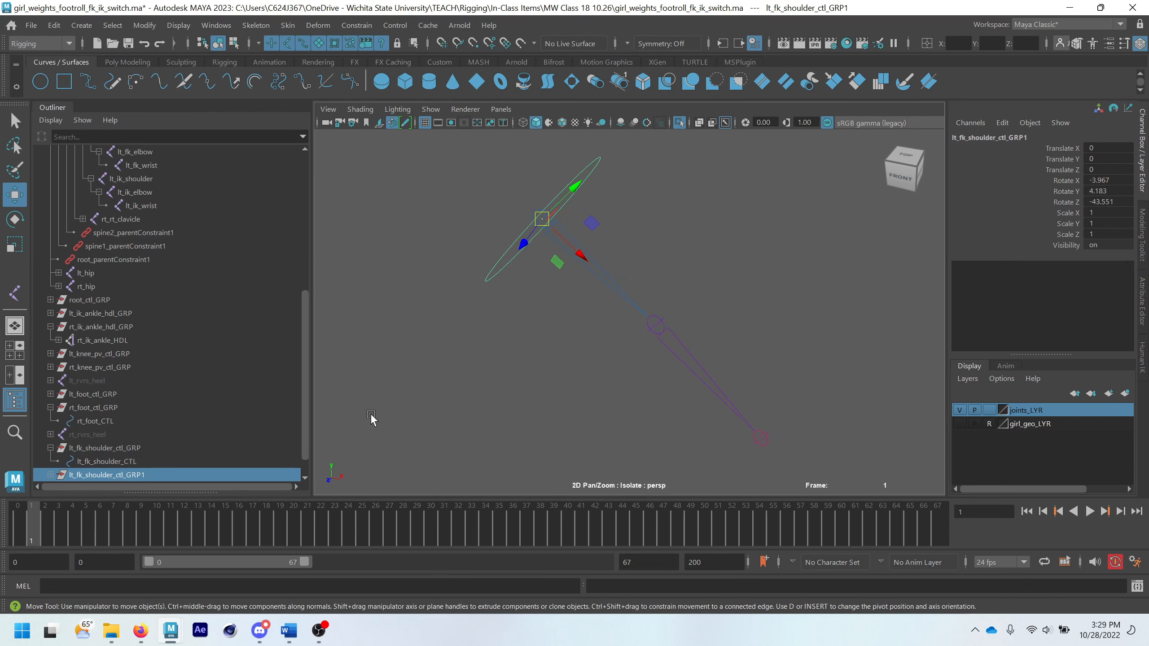
pyautogui.scroll(-2, 255, 364)
pyautogui.press('v')
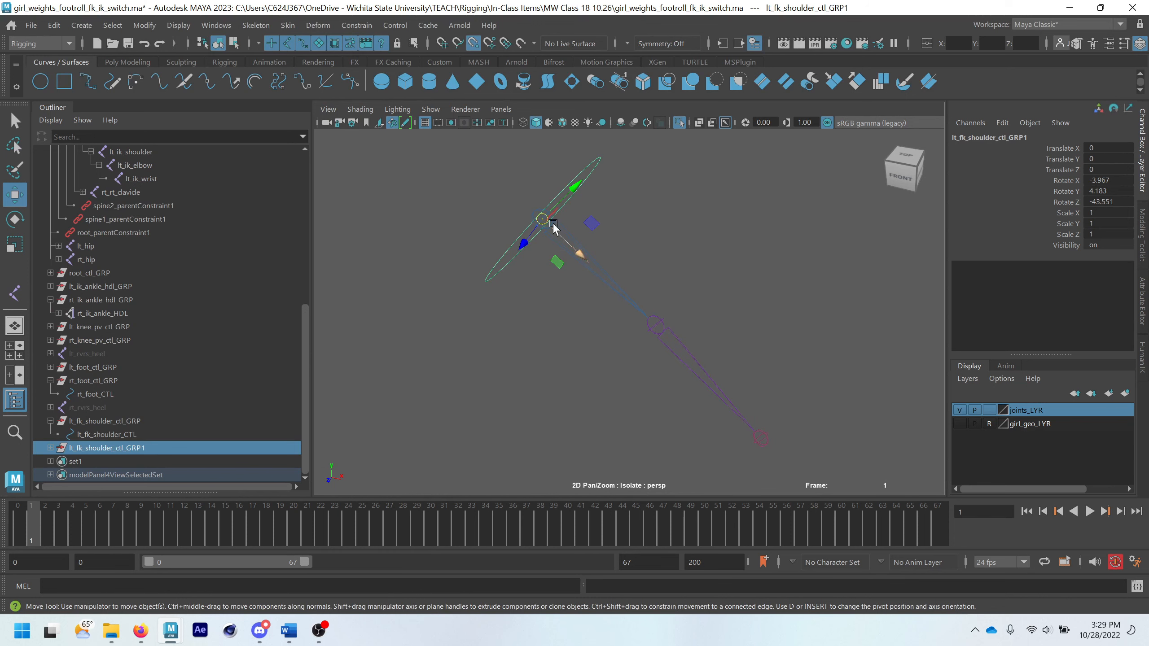
pyautogui.moveTo(543, 219); pyautogui.dragTo(704, 337)
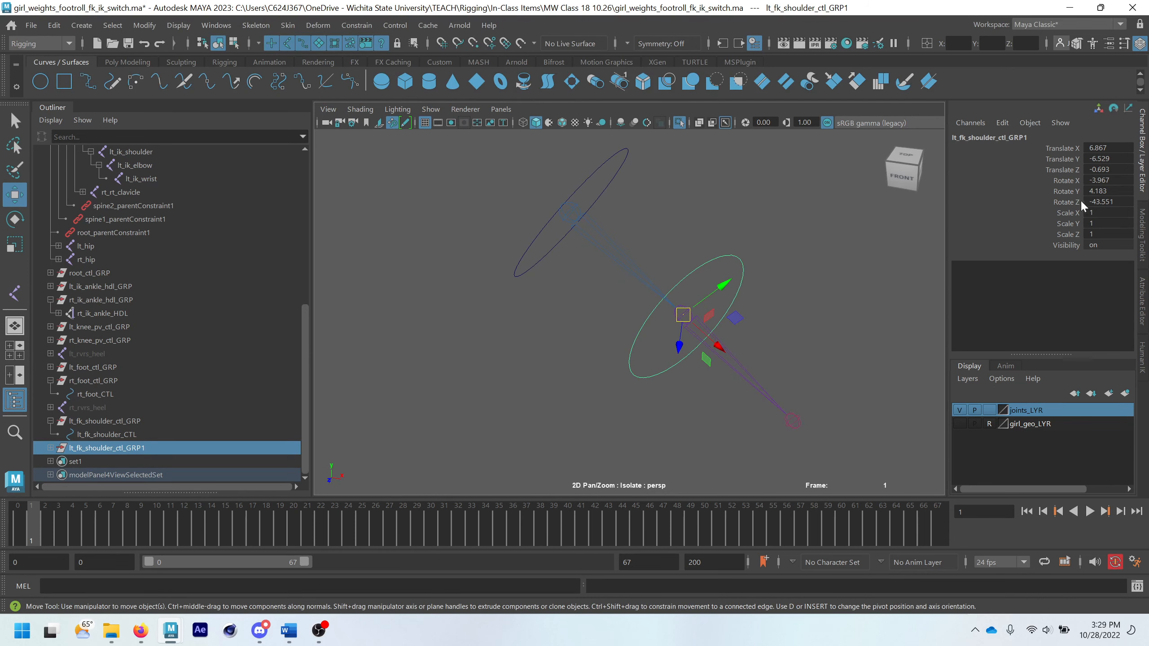
# - Set Rotate X, Y and Z of lt_fk_shoulder_ctl_GRP1 to 0 and freeze the group's transformations
pyautogui.moveTo(1097, 179); pyautogui.dragTo(1098, 202)
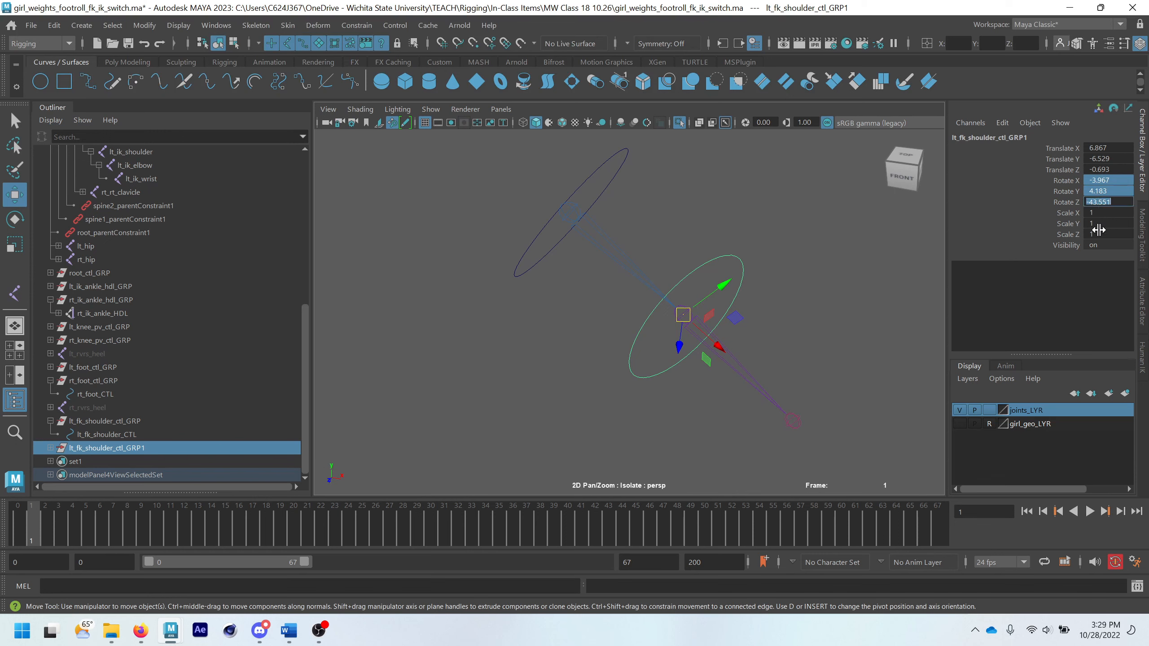
pyautogui.write('0')
pyautogui.press('Return')
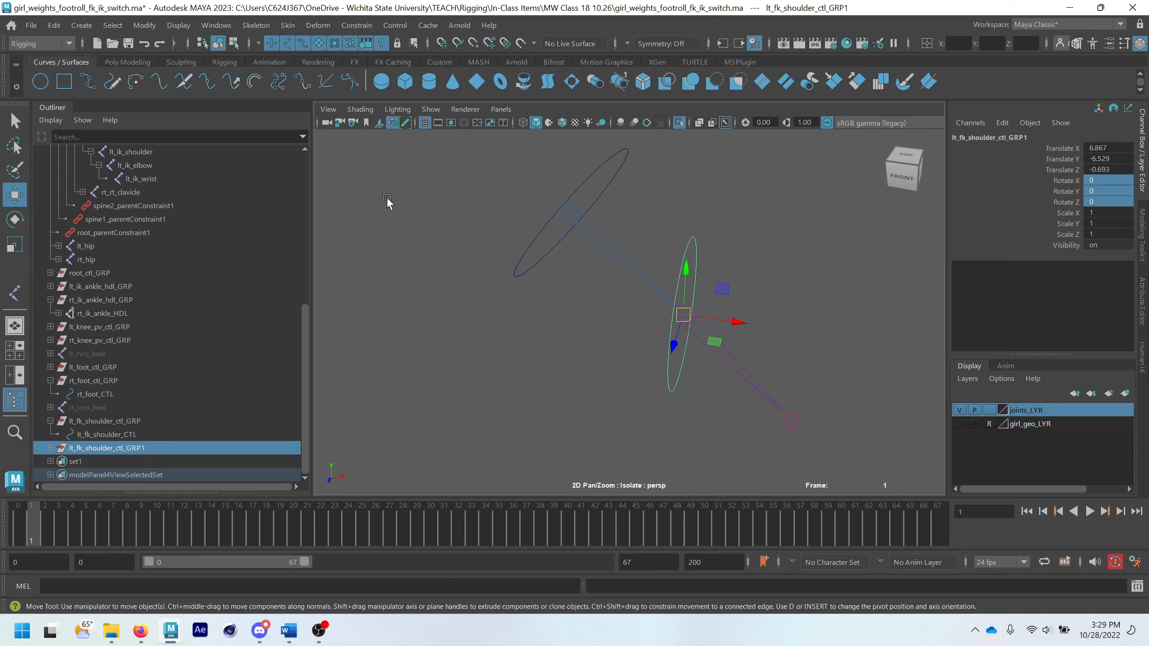
pyautogui.click(146, 26)
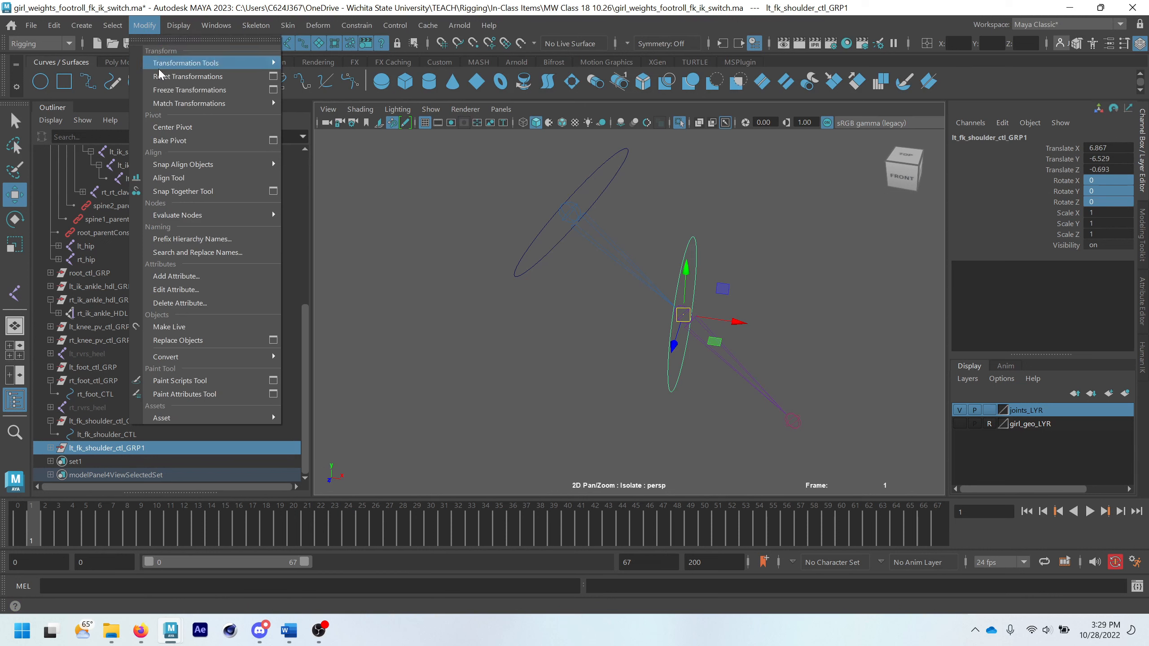
pyautogui.moveTo(172, 103)
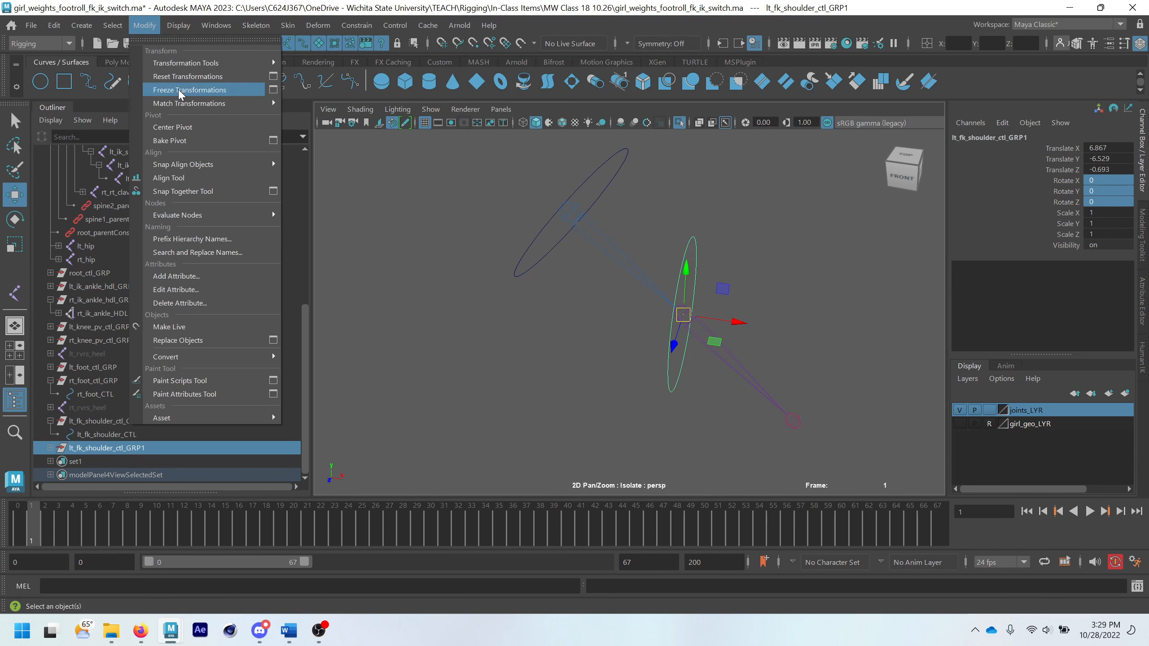
pyautogui.click(180, 93)
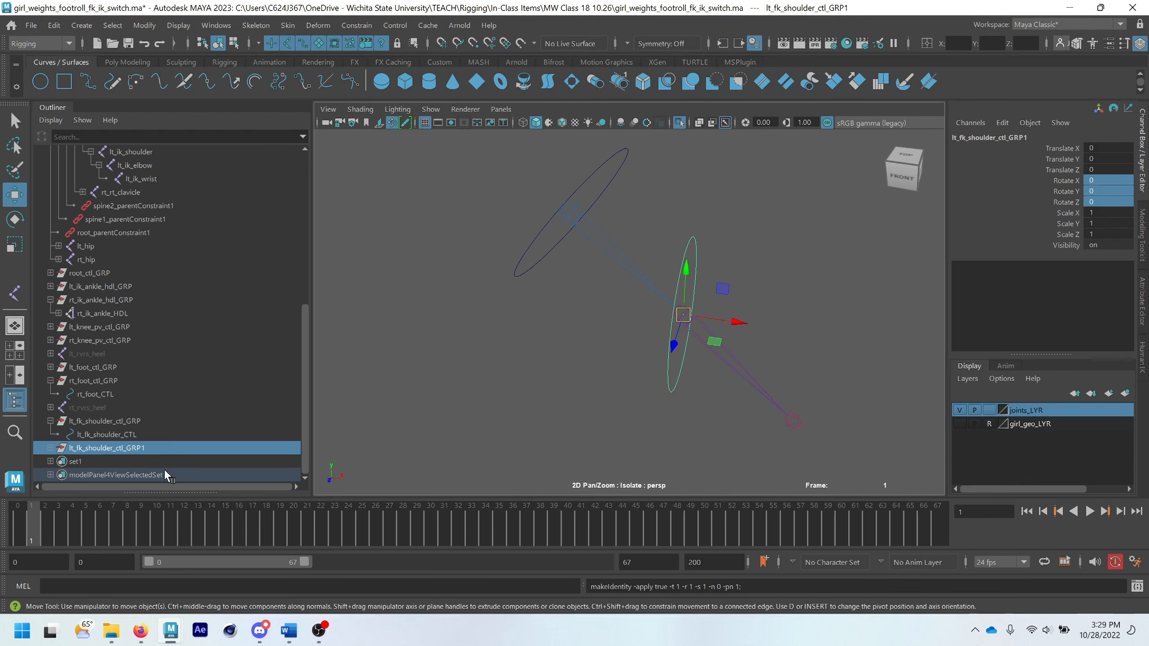
# - Duplicate lt_fk_shoulder_ctl_GRP1 and snap the copy to the left wrist joint
pyautogui.scroll(-2, 672, 408)
pyautogui.keyDown('alt'); pyautogui.moveTo(688, 407); pyautogui.dragTo(674, 380, button='middle'); pyautogui.keyUp('alt')
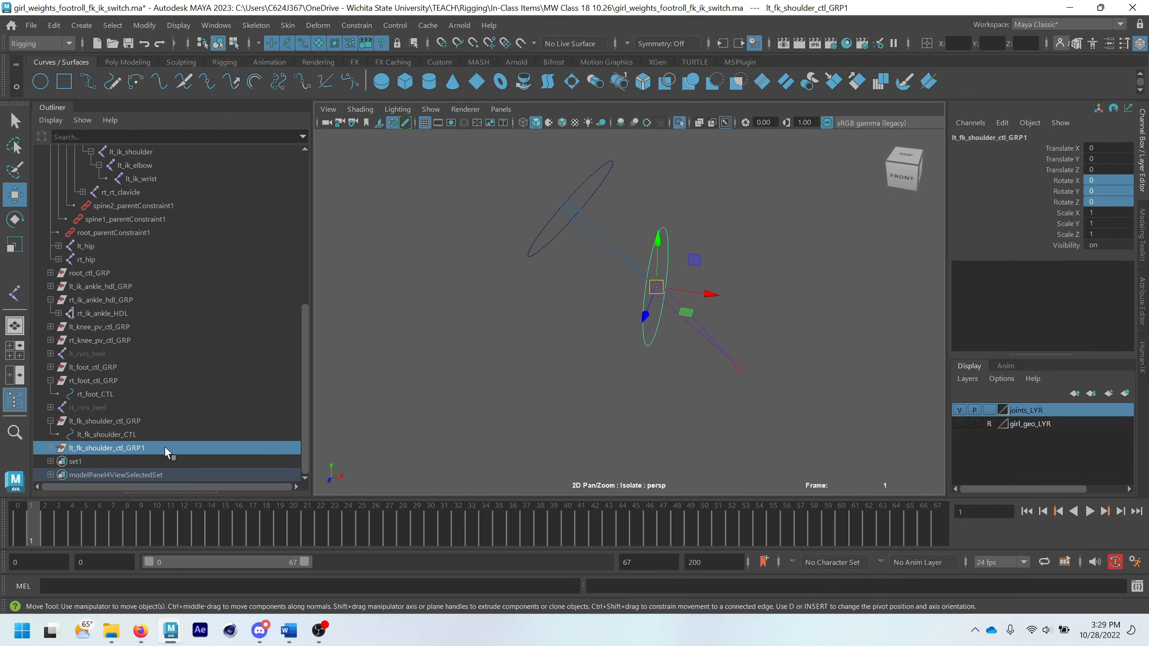
pyautogui.hotkey('ctrl', 'd')
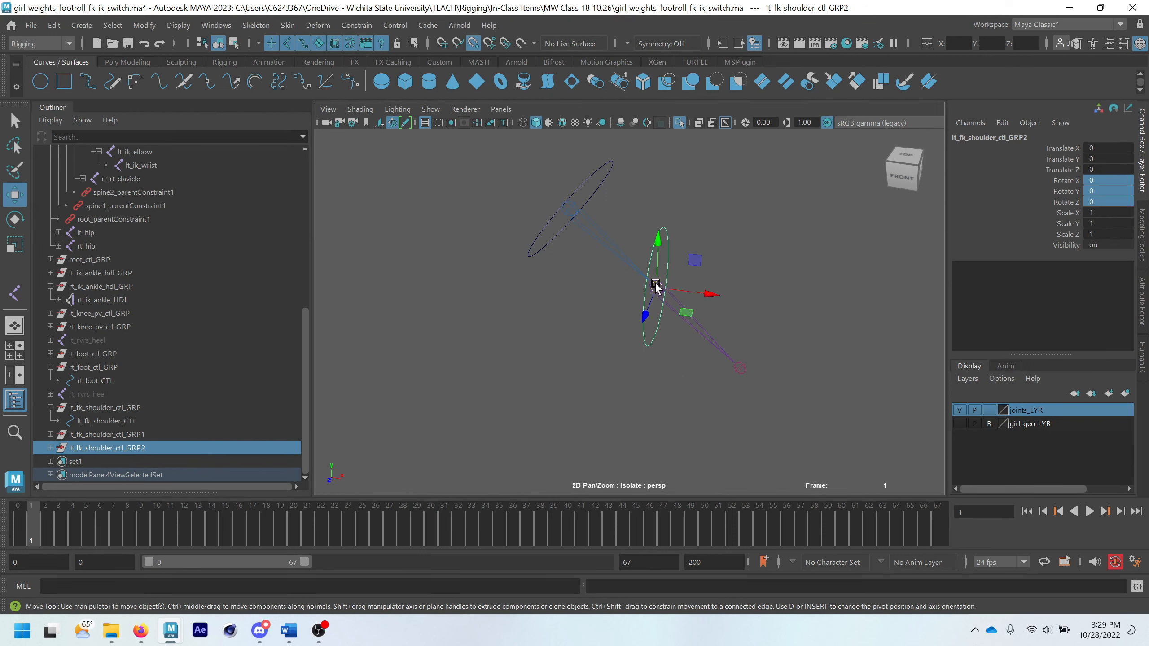
pyautogui.moveTo(660, 289); pyautogui.dragTo(769, 395)
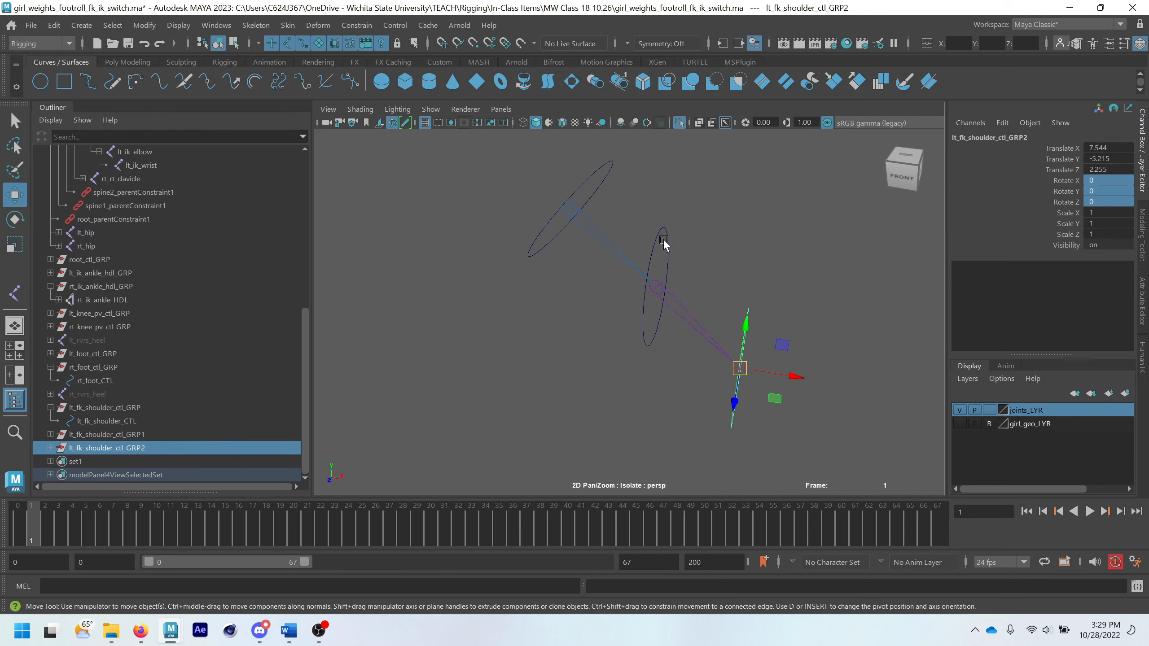
# - Try to match the rotation of the wrist group lt_fk_shoulder_ctl_GRP2 to the lt_fk_elbow joint
pyautogui.click(136, 434)
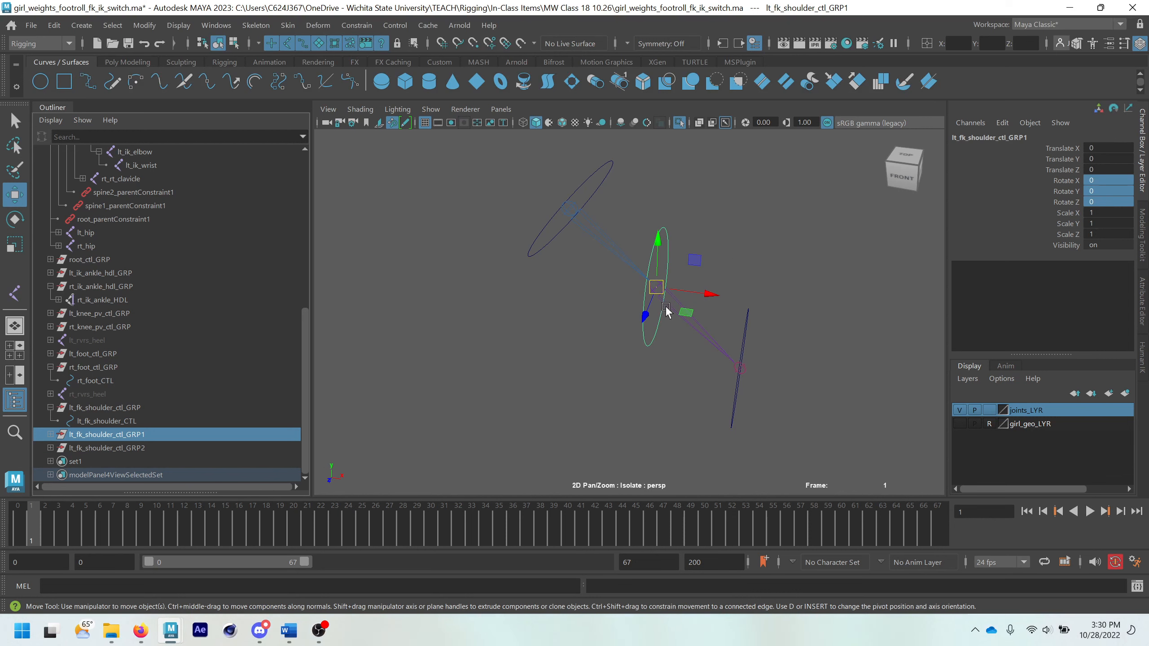
pyautogui.keyDown('alt'); pyautogui.moveTo(672, 308); pyautogui.dragTo(698, 293); pyautogui.keyUp('alt')
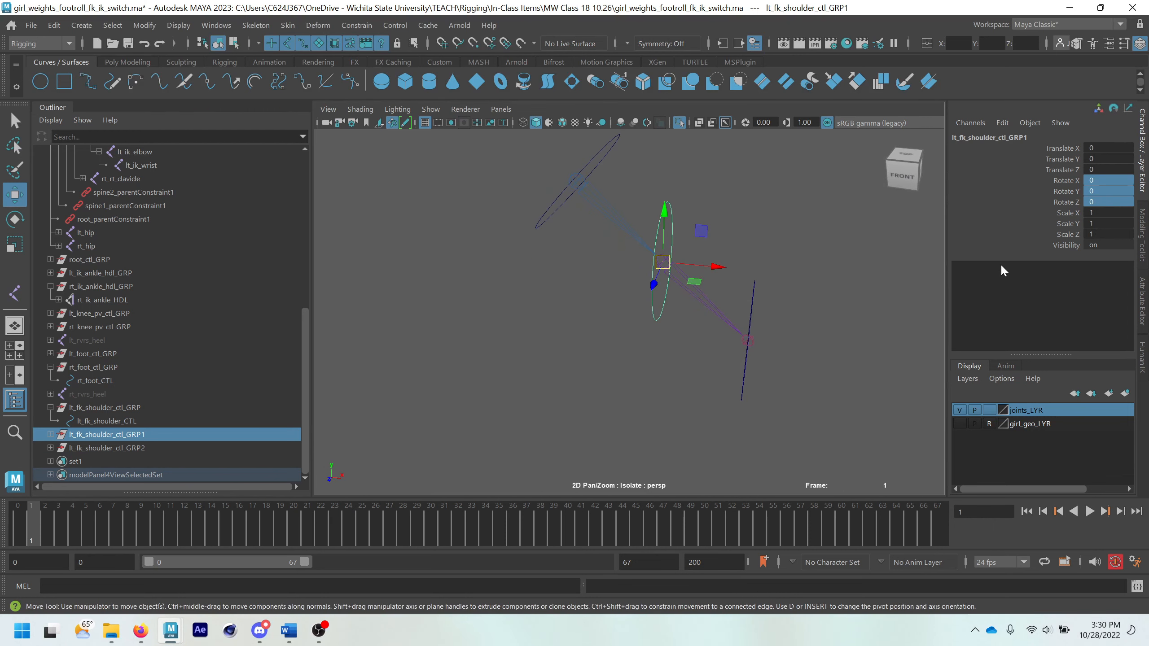
pyautogui.hotkey('ctrl', 'z')
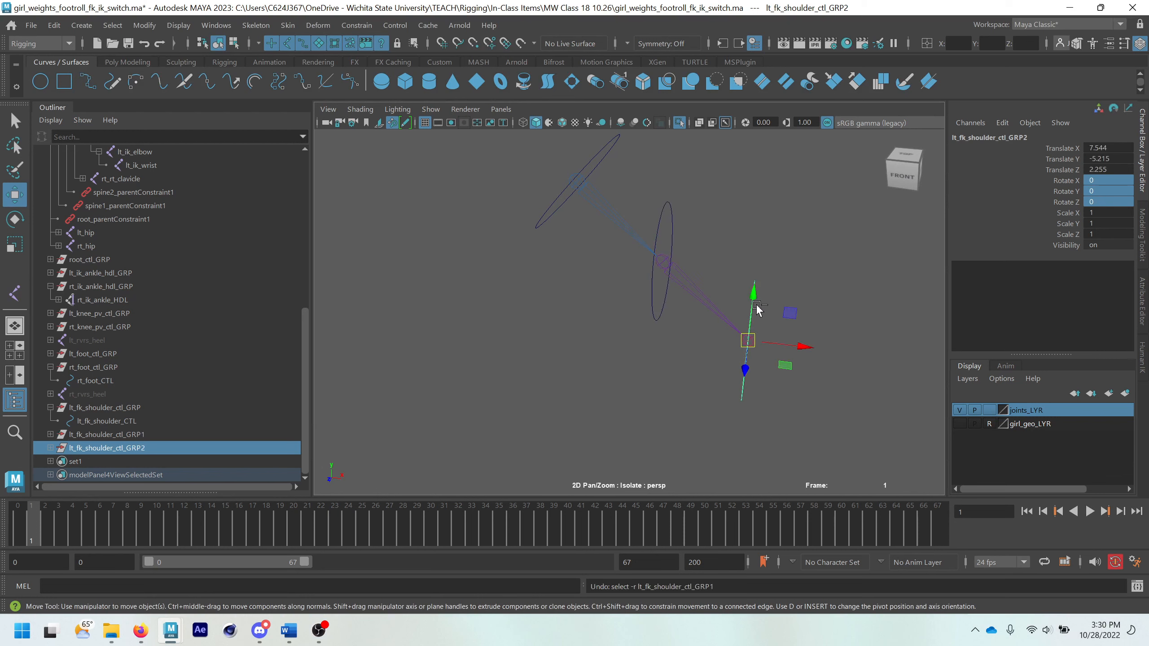
pyautogui.press('q')
pyautogui.click(719, 313)
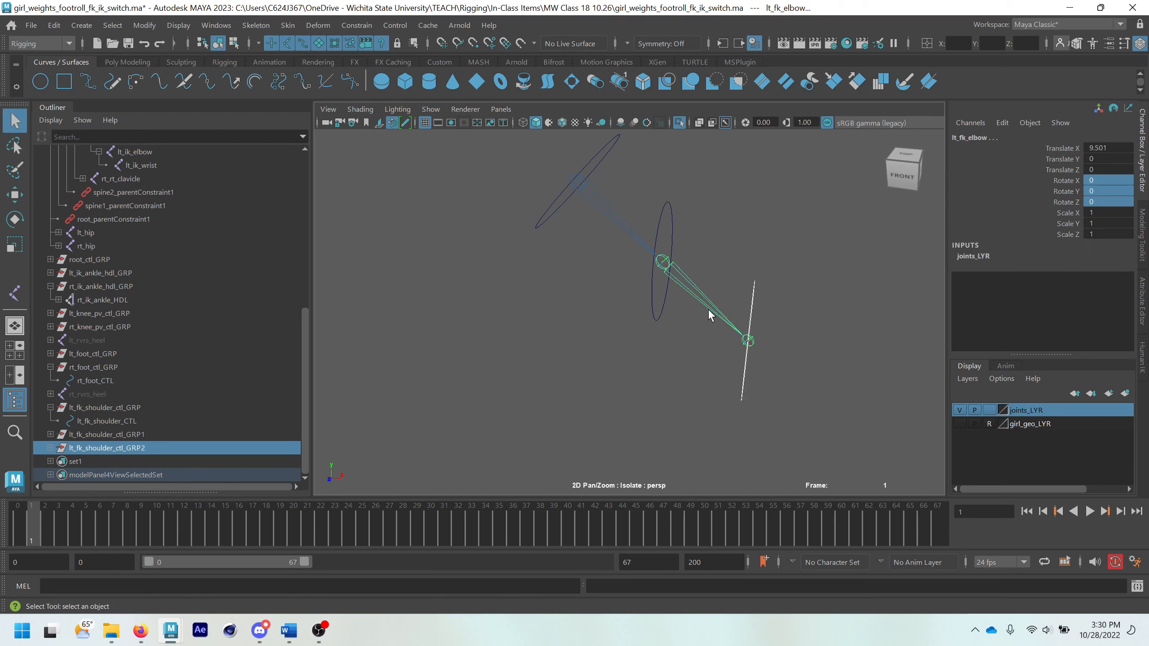
pyautogui.click(127, 29)
pyautogui.moveTo(224, 101)
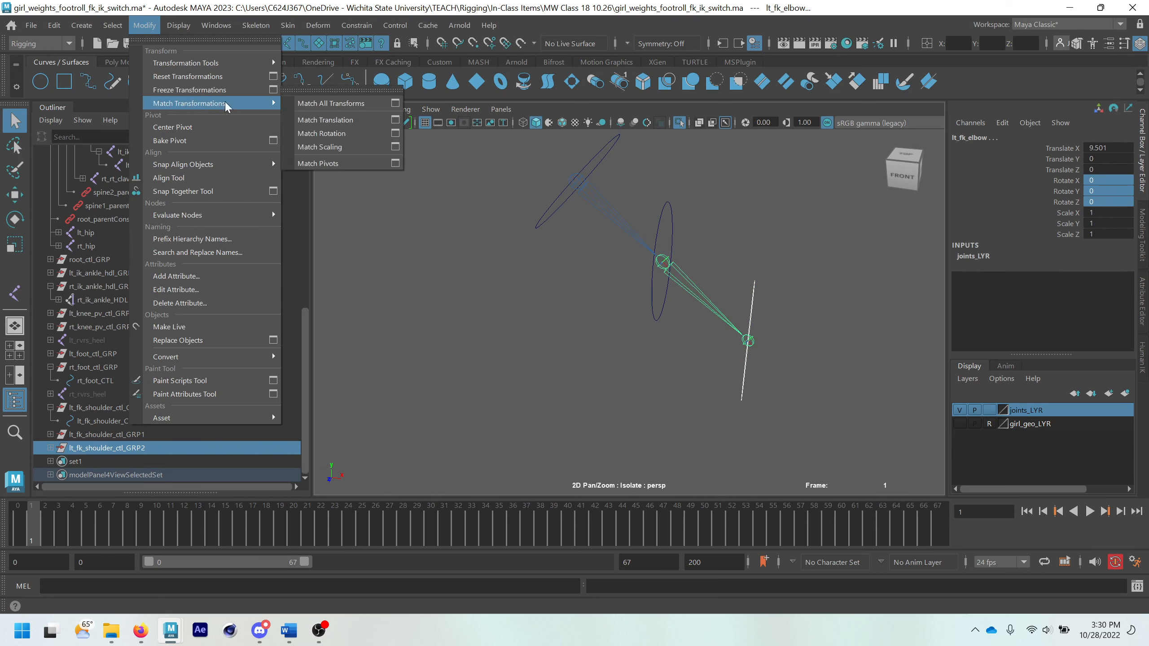
pyautogui.click(335, 134)
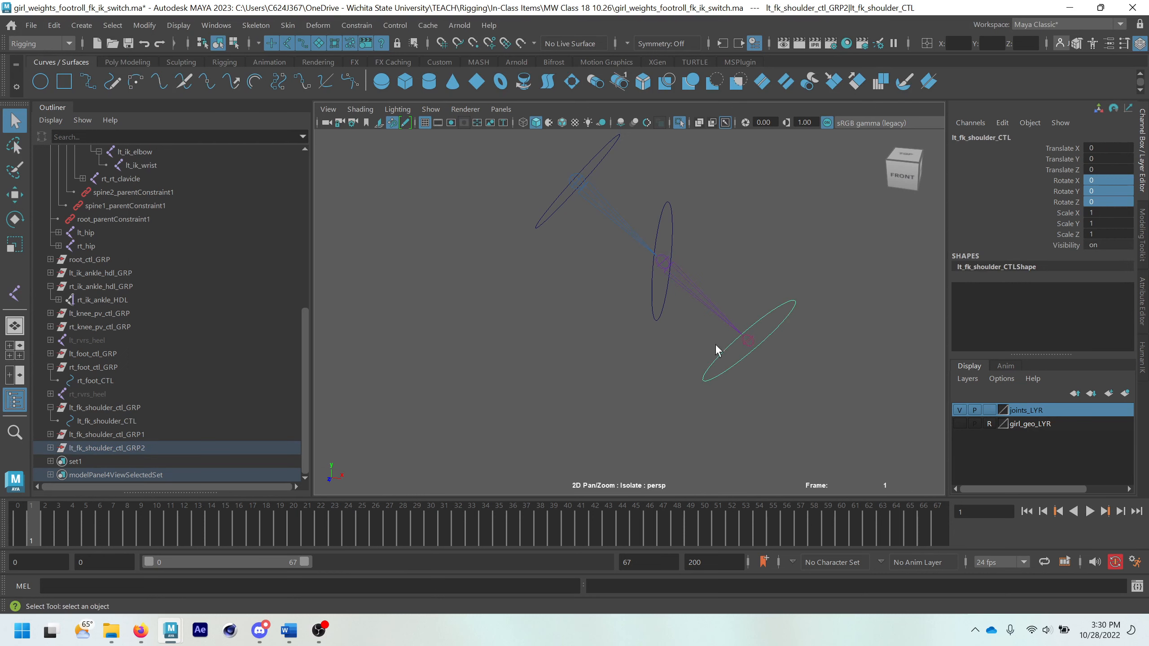
# - Try freezing the transformations of lt_fk_shoulder_ctl_GRP2 with its matched rotation, and inspect the axes of its child control
pyautogui.click(120, 461)
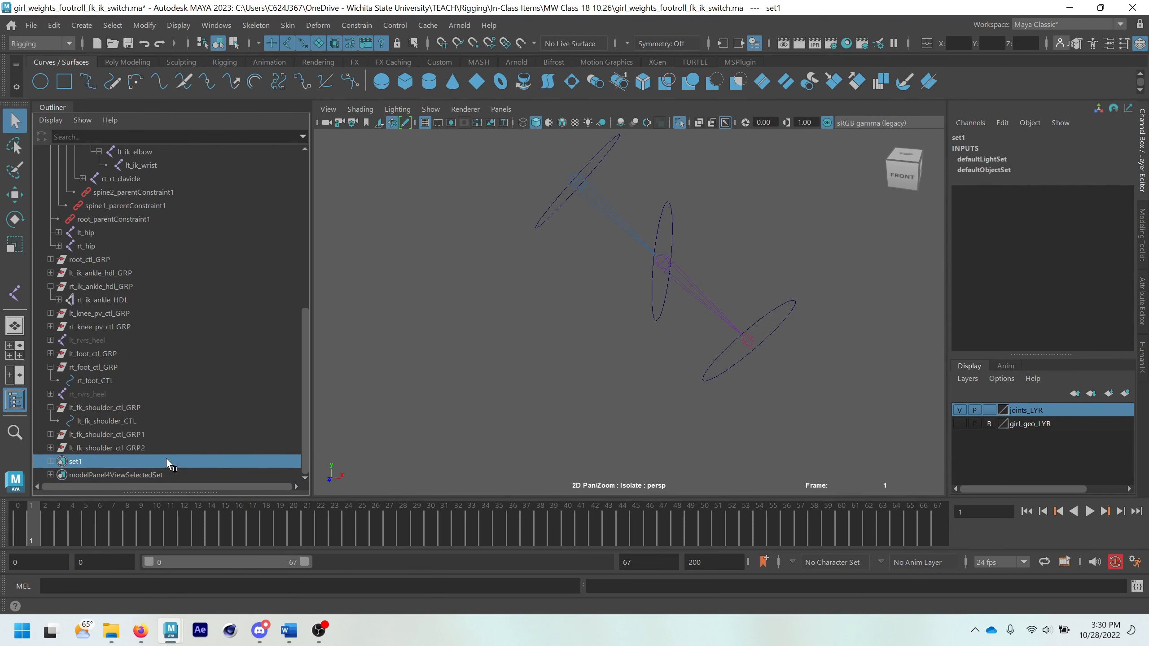
pyautogui.click(152, 448)
pyautogui.press('w')
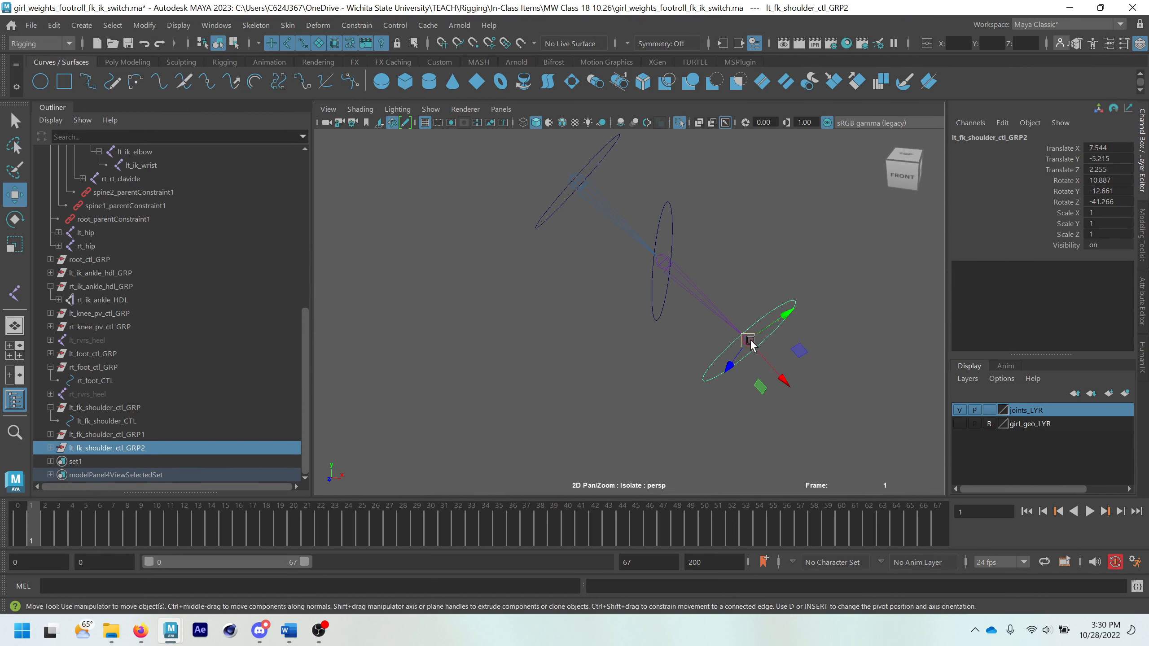
pyautogui.click(216, 25)
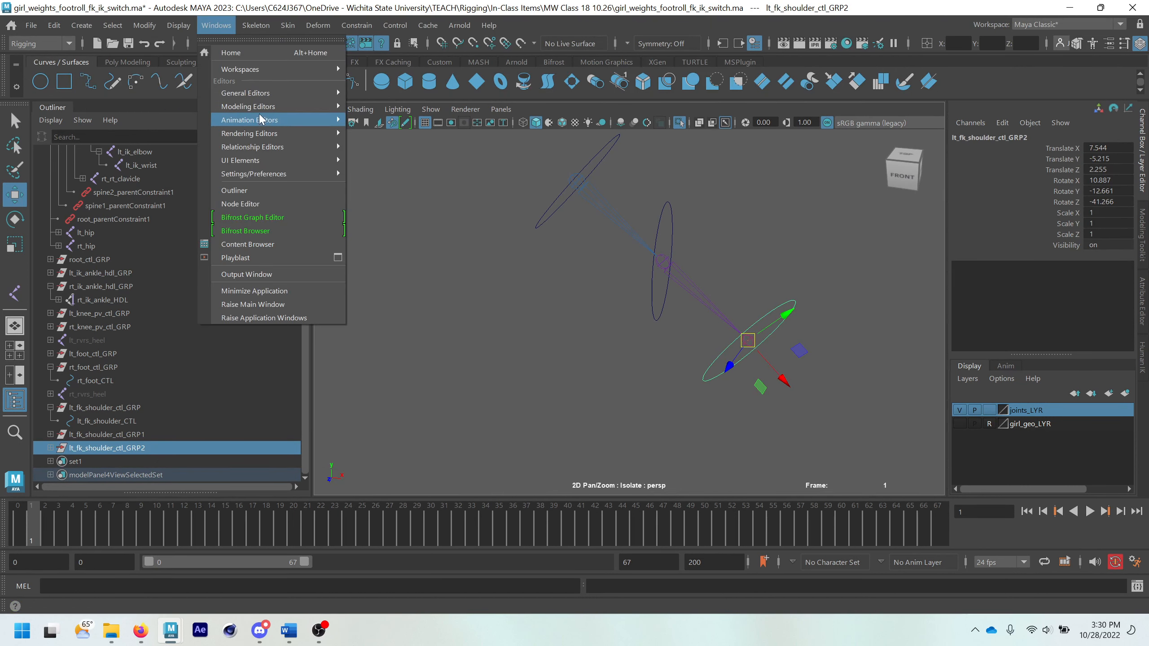
pyautogui.click(145, 25)
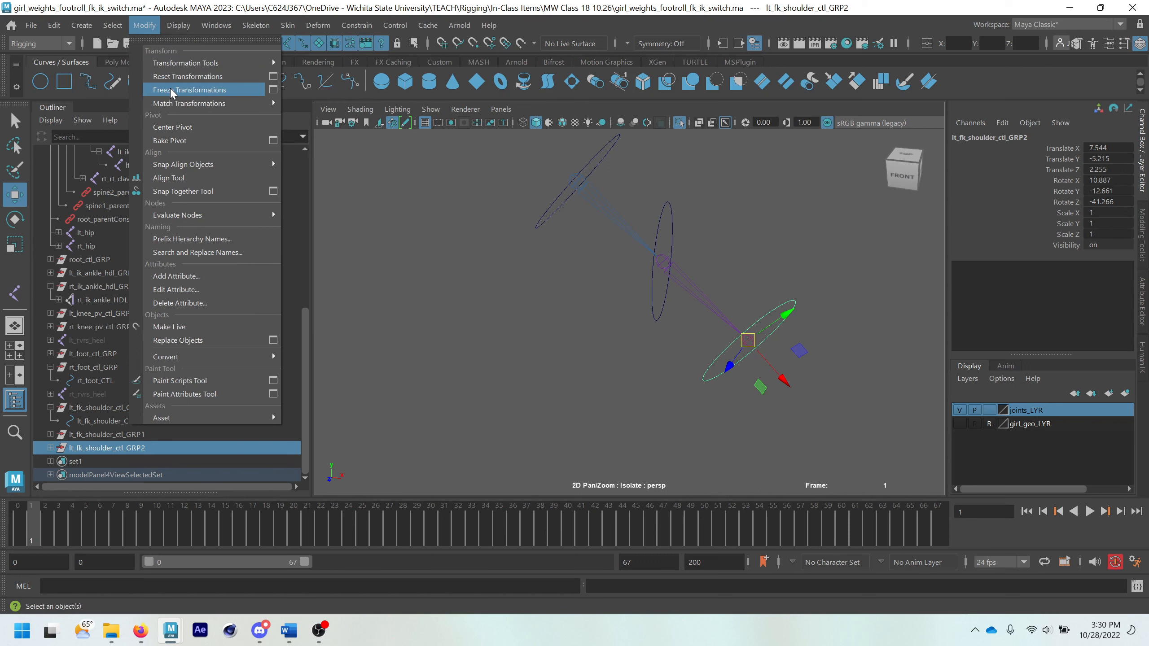
pyautogui.click(172, 90)
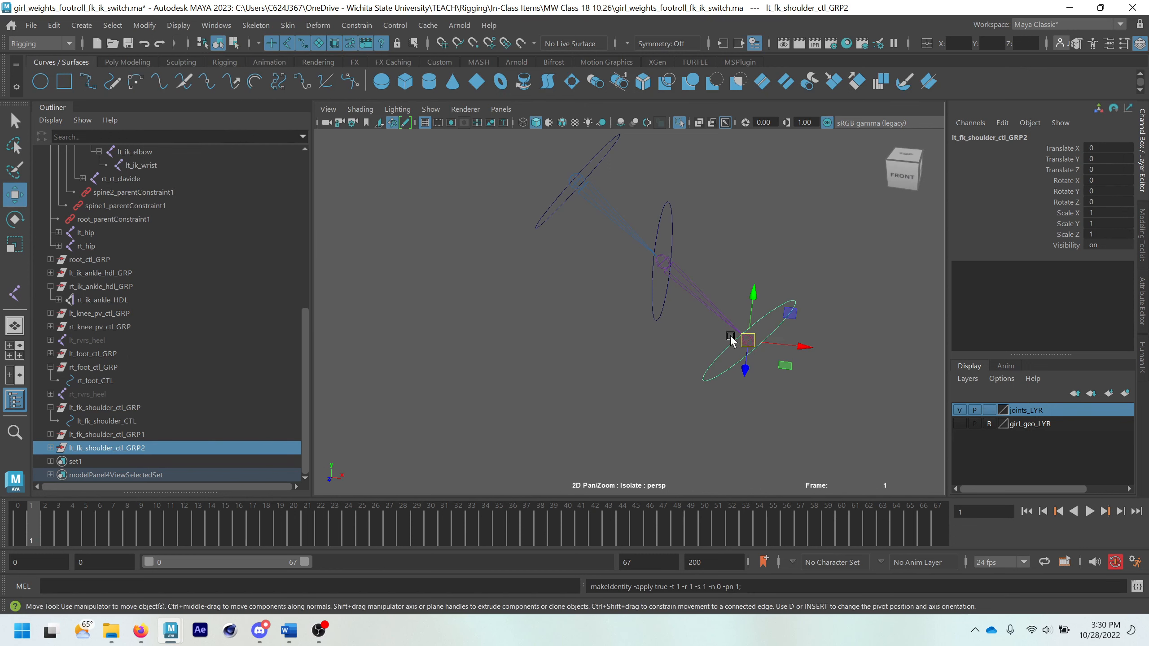
pyautogui.click(50, 447)
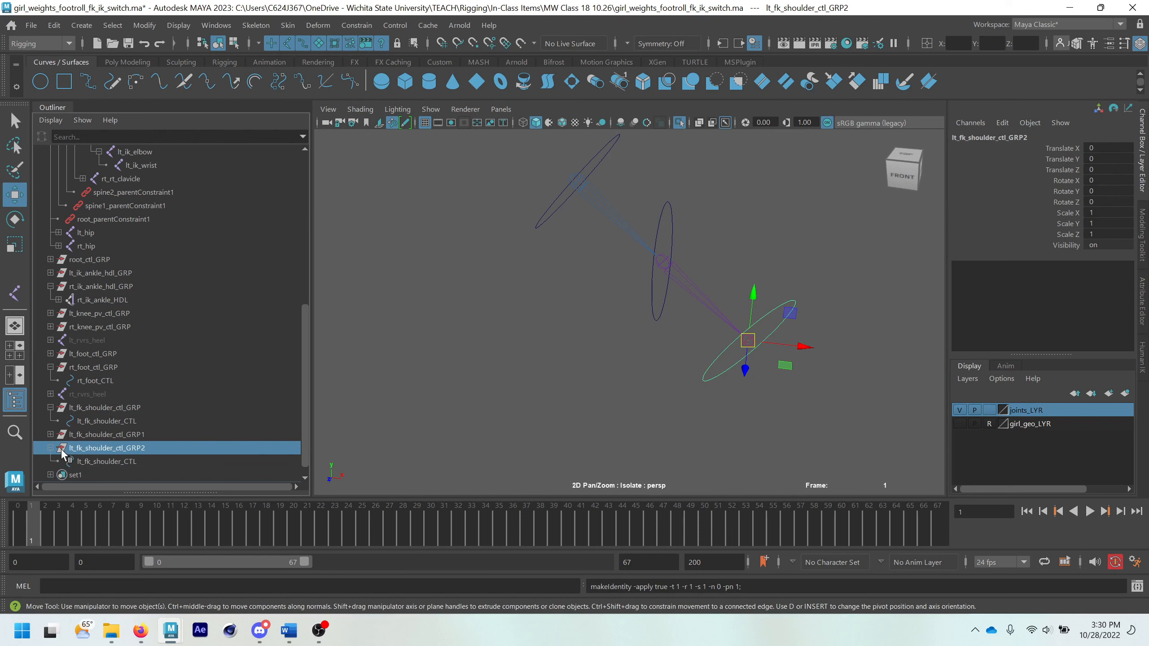
pyautogui.click(107, 462)
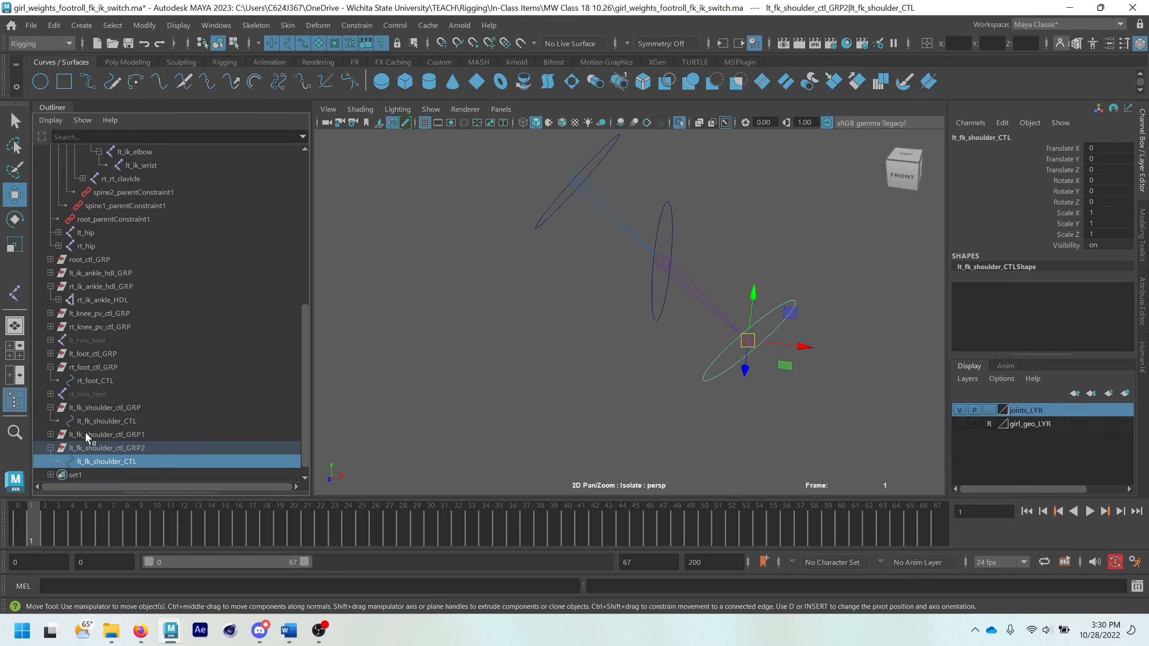
# - Undo the freeze and the rotation match on lt_fk_shoulder_ctl_GRP2
pyautogui.hotkey('ctrl', 'z')
pyautogui.hotkey('ctrl', 'z')
pyautogui.hotkey('ctrl', 'z')
pyautogui.hotkey('ctrl', 'z')
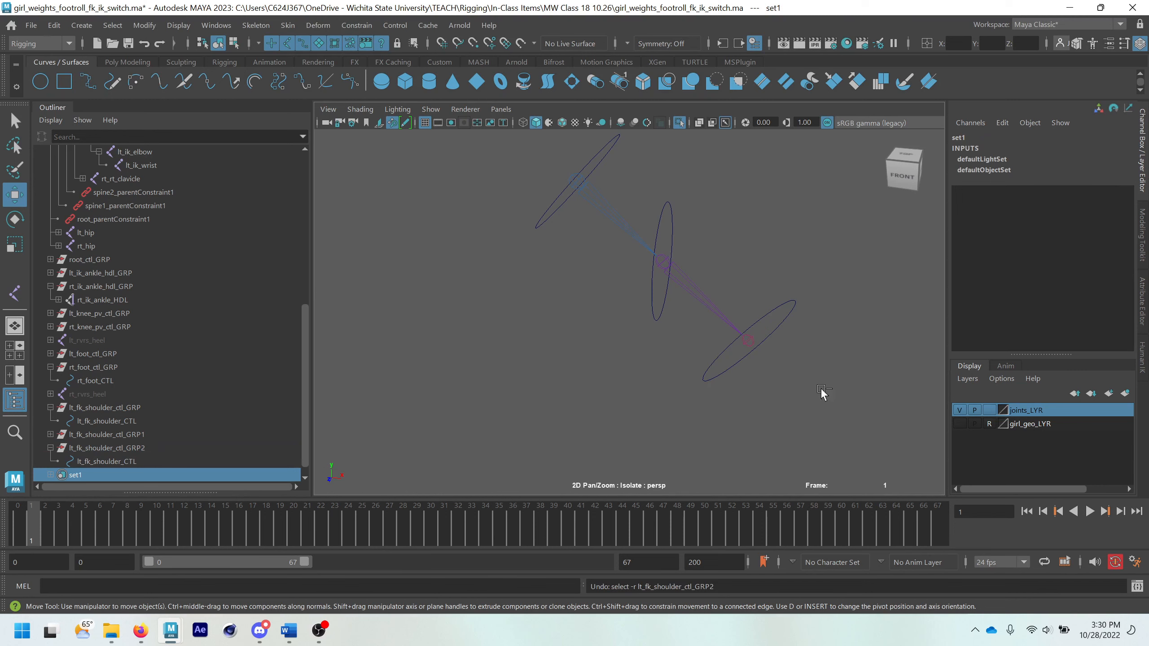
pyautogui.hotkey('ctrl', 'z')
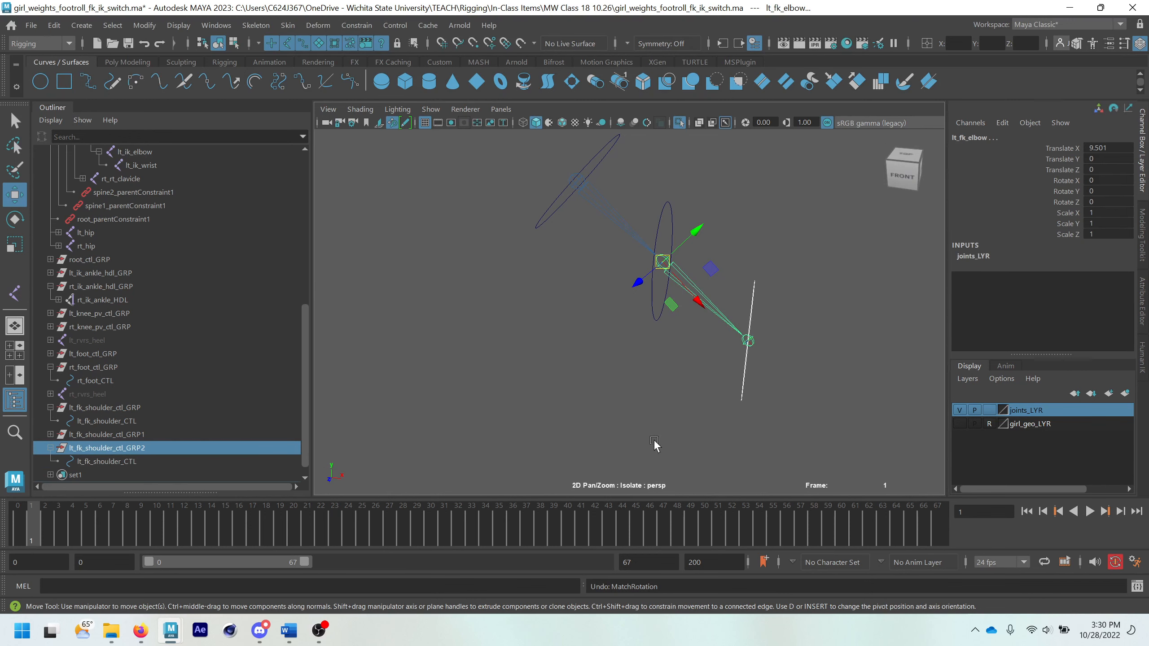
# - Freeze the transformations of the unrotated wrist group lt_fk_shoulder_ctl_GRP2
pyautogui.click(729, 291)
pyautogui.click(754, 287)
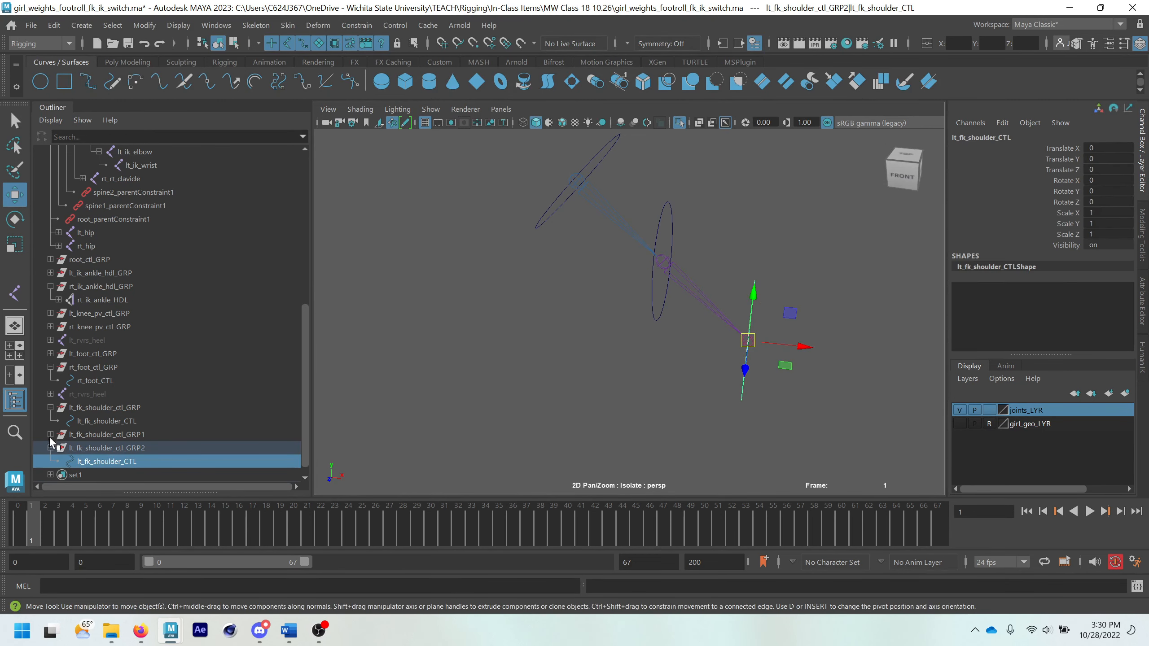
pyautogui.click(160, 448)
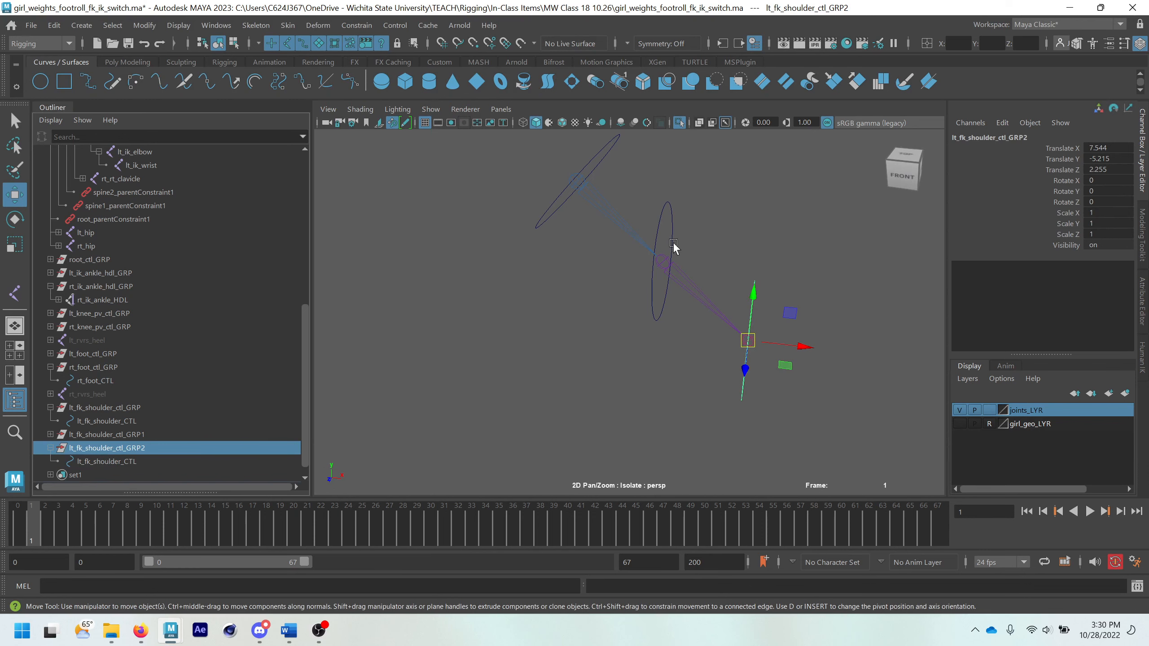
pyautogui.click(97, 433)
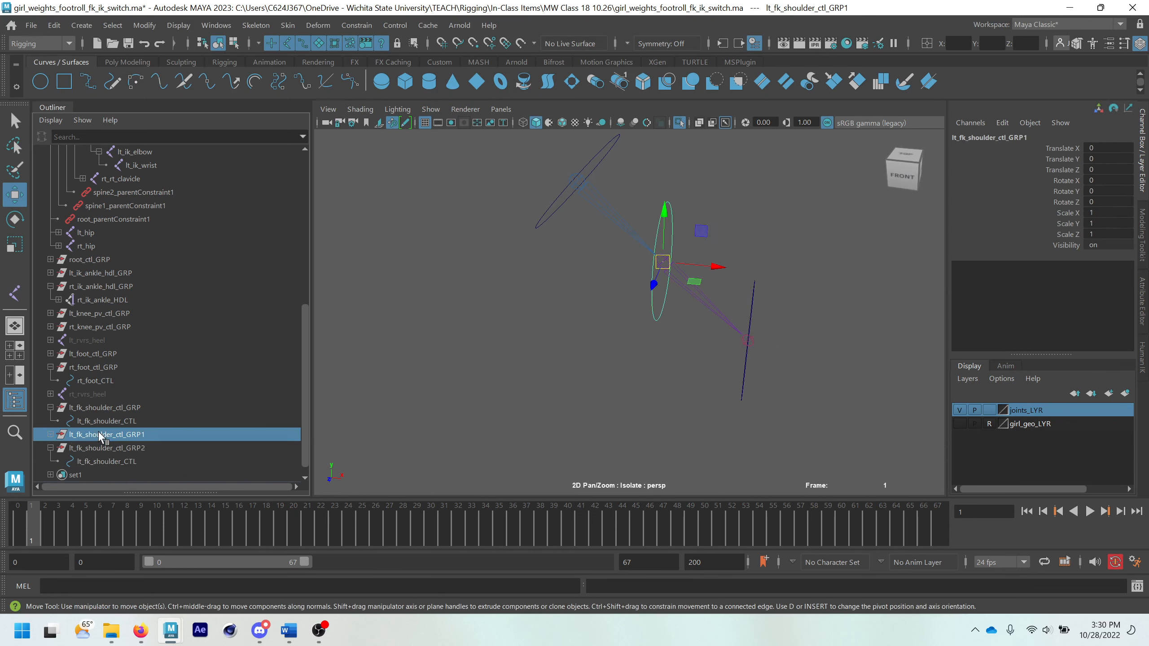
pyautogui.click(126, 447)
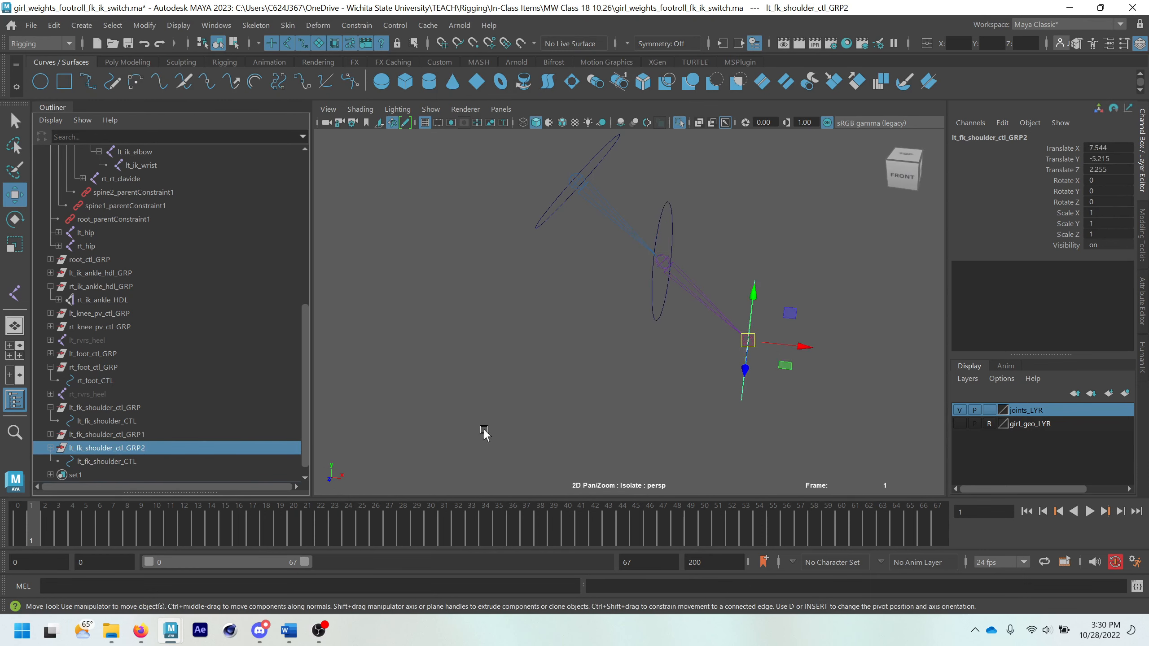
pyautogui.click(149, 25)
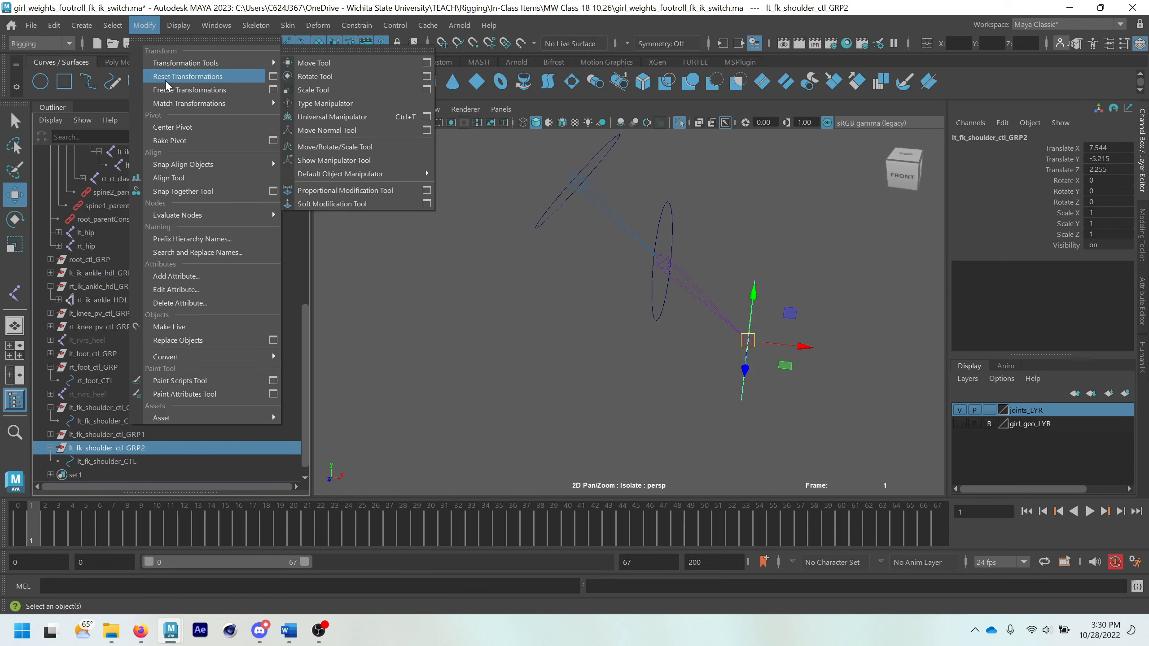
pyautogui.click(190, 85)
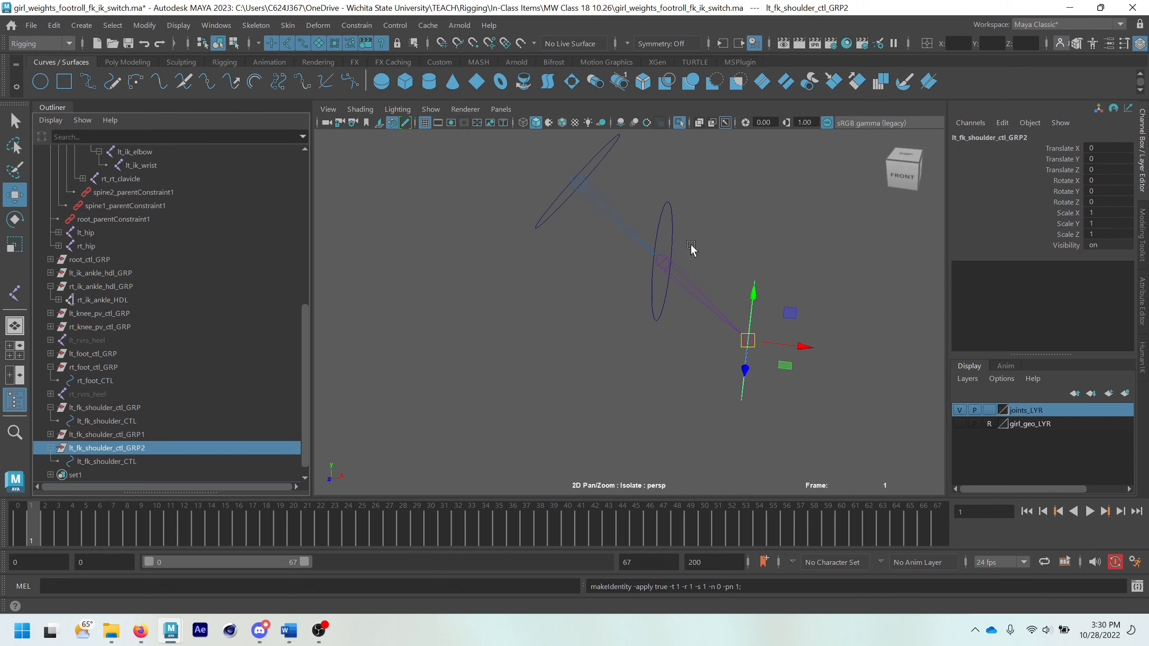
# - Match the rotation of the elbow group lt_fk_shoulder_ctl_GRP1 to the lt_fk_elbow joint
pyautogui.click(113, 434)
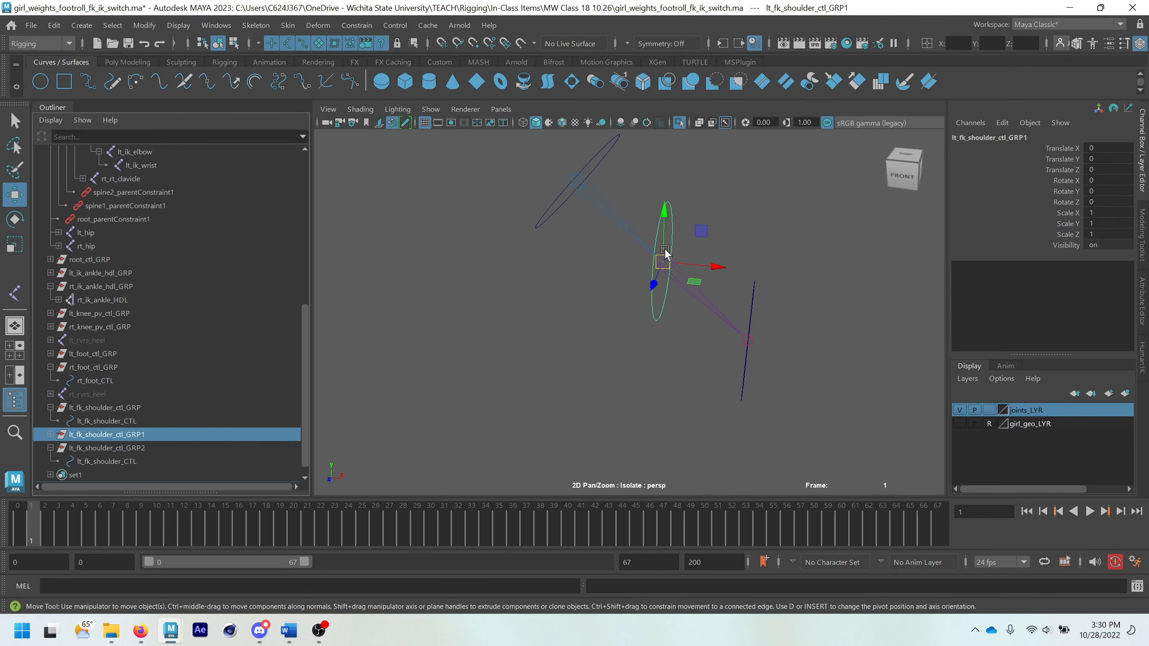
pyautogui.press('q')
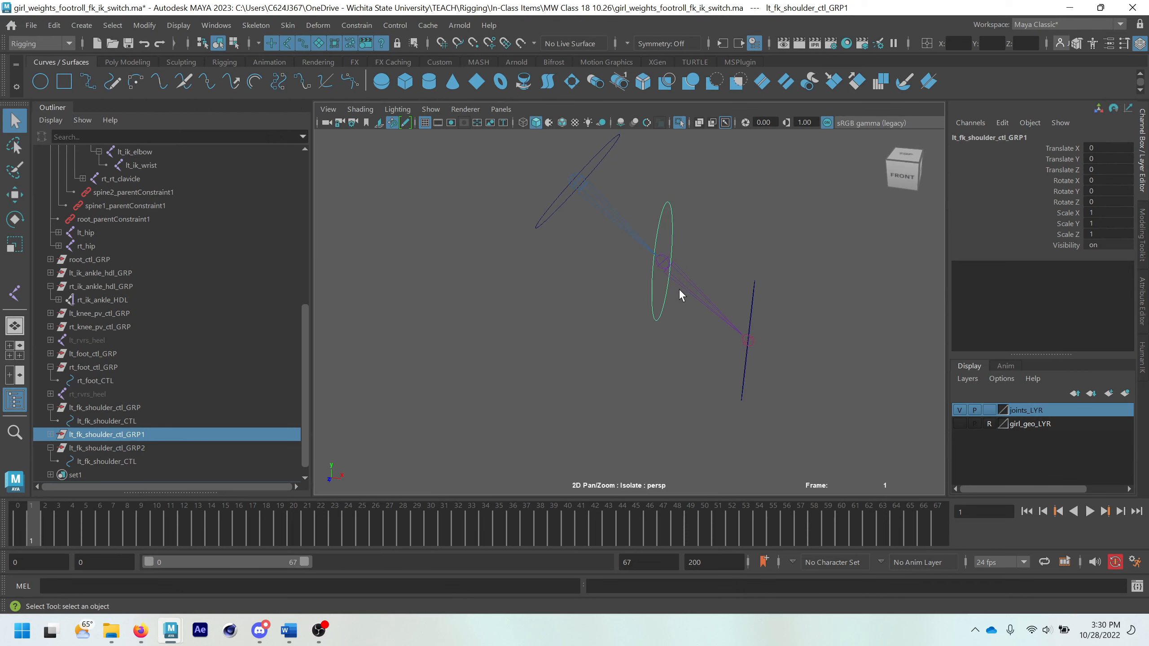
pyautogui.click(685, 277)
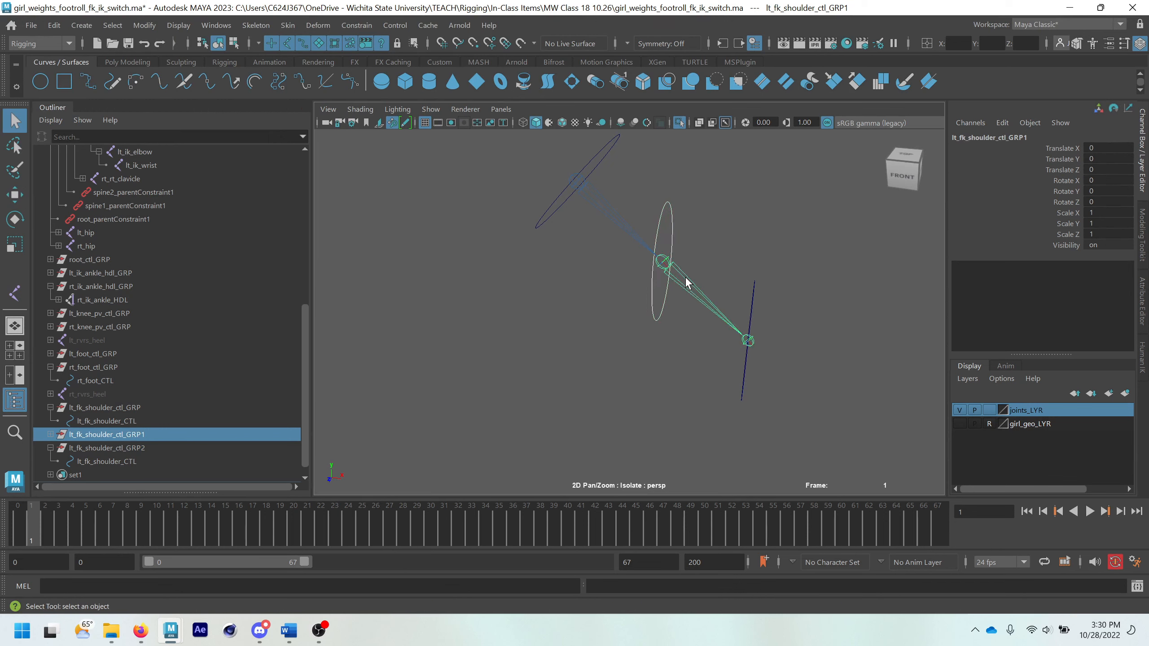
pyautogui.click(144, 24)
pyautogui.moveTo(226, 103)
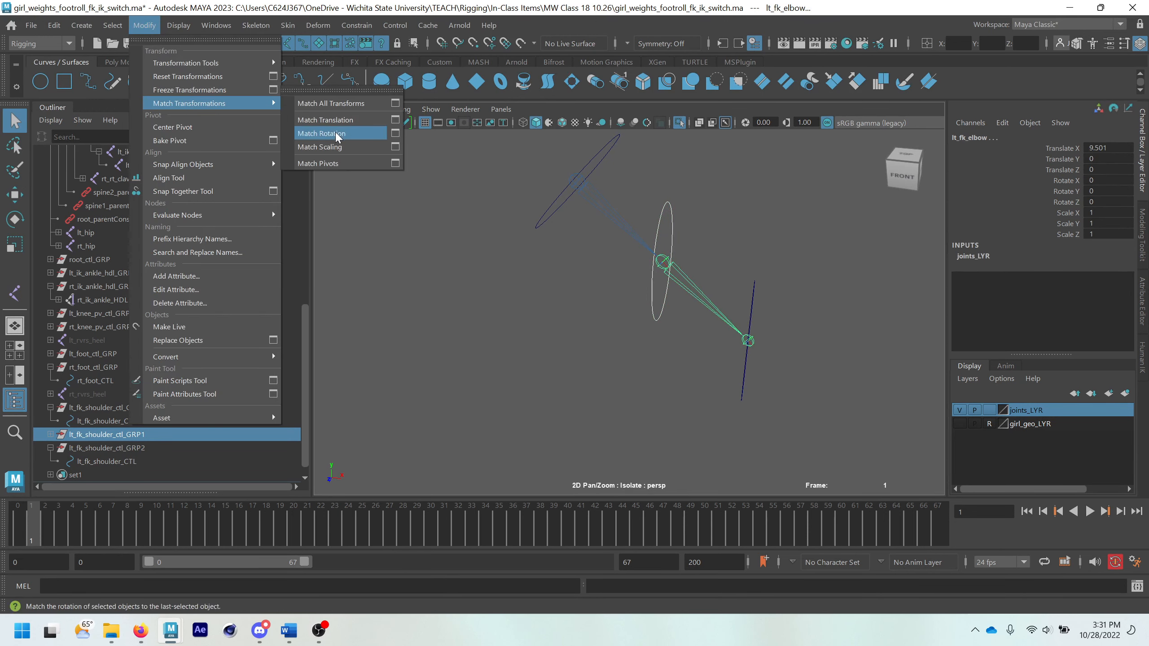
pyautogui.click(321, 119)
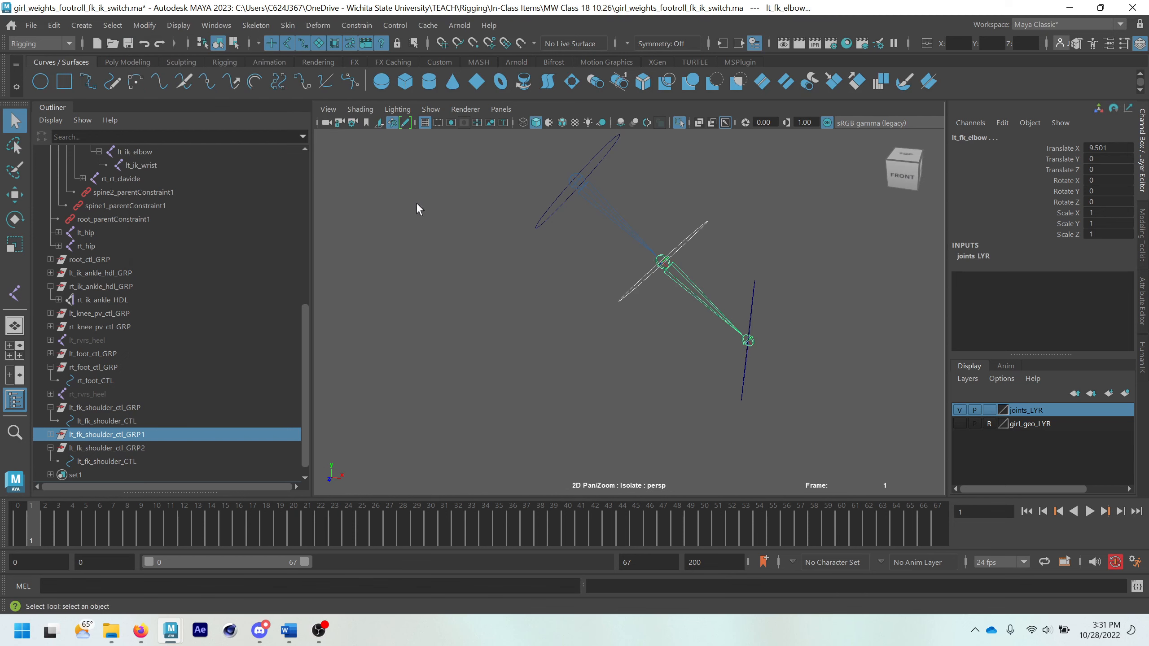
# - Match the rotation of the wrist group lt_fk_shoulder_ctl_GRP2 to the lt_fk_wrist joint and check its child control's channels
pyautogui.click(134, 448)
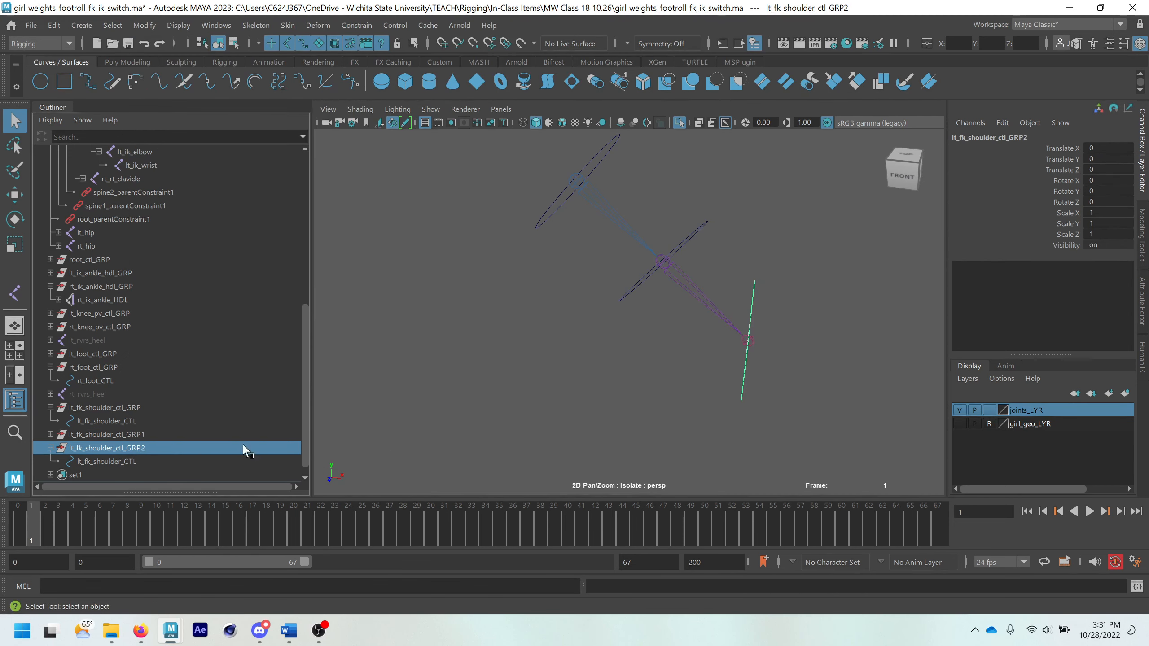
pyautogui.keyDown('alt'); pyautogui.moveTo(764, 346); pyautogui.dragTo(722, 355); pyautogui.keyUp('alt')
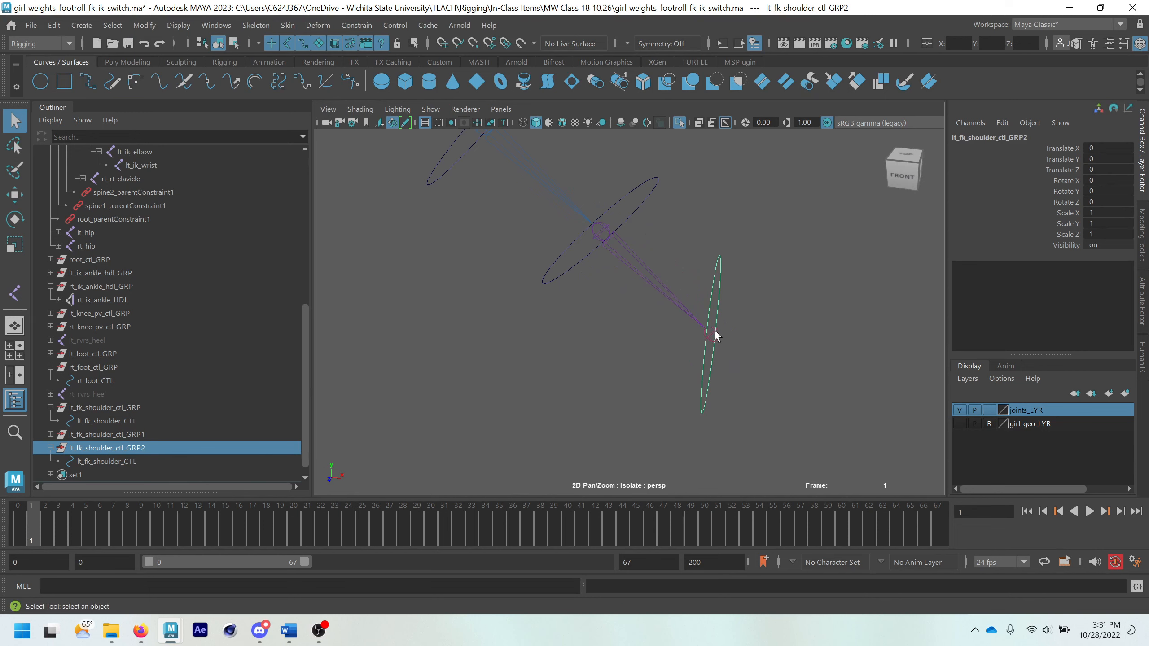
pyautogui.click(712, 335)
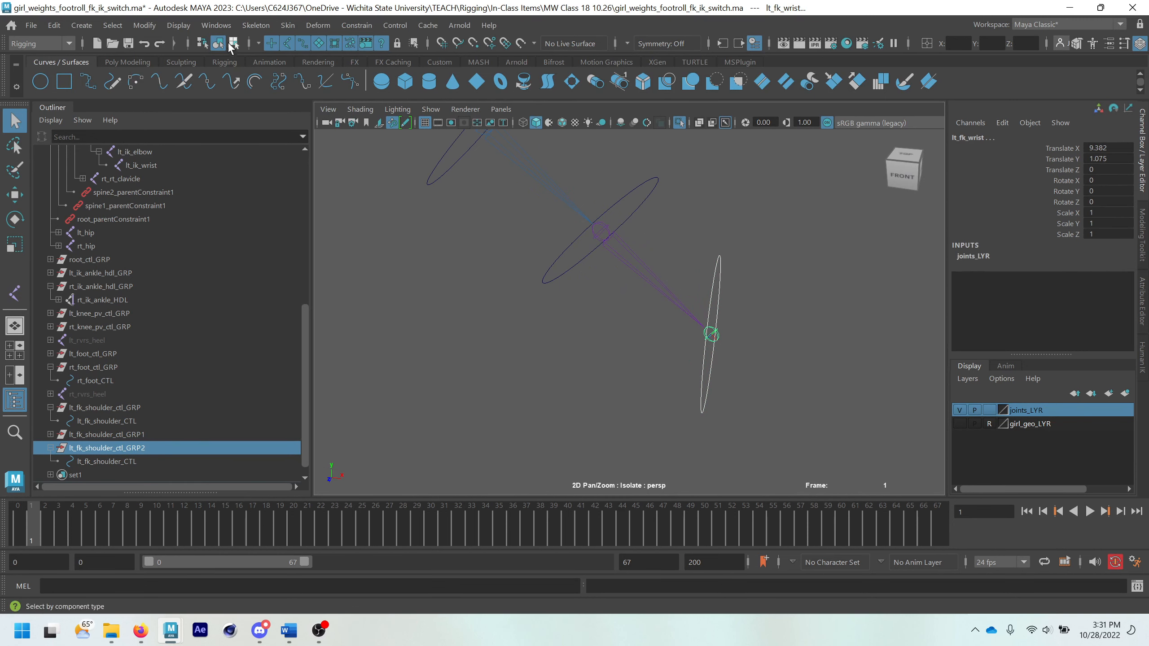
pyautogui.click(149, 29)
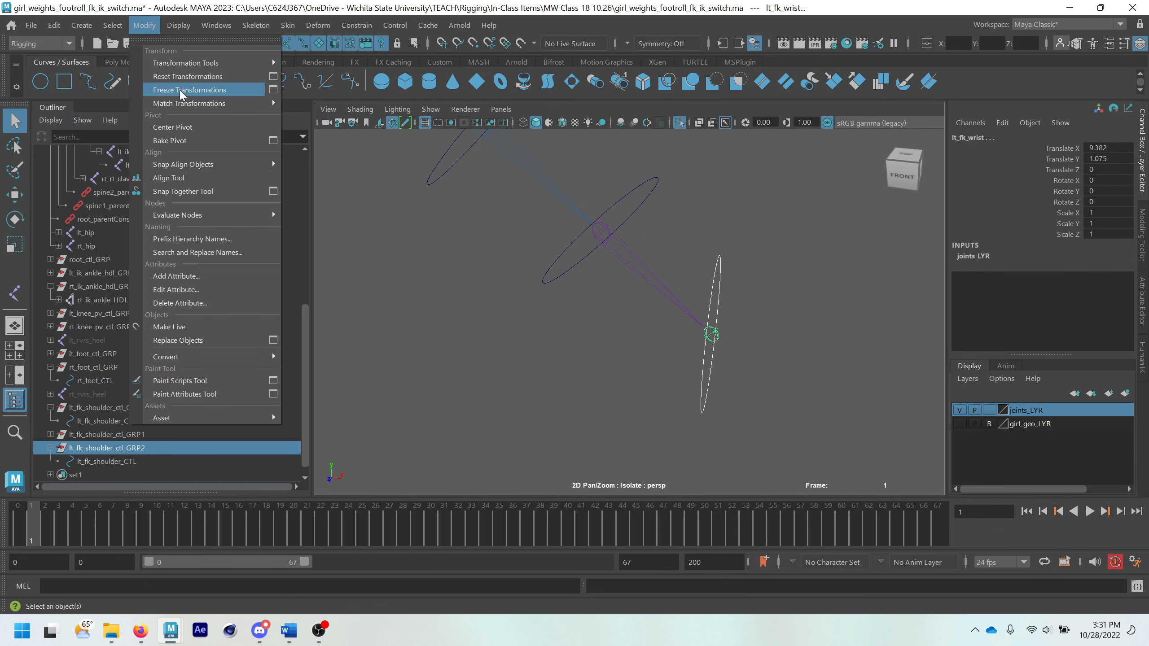
pyautogui.moveTo(190, 104)
pyautogui.click(360, 134)
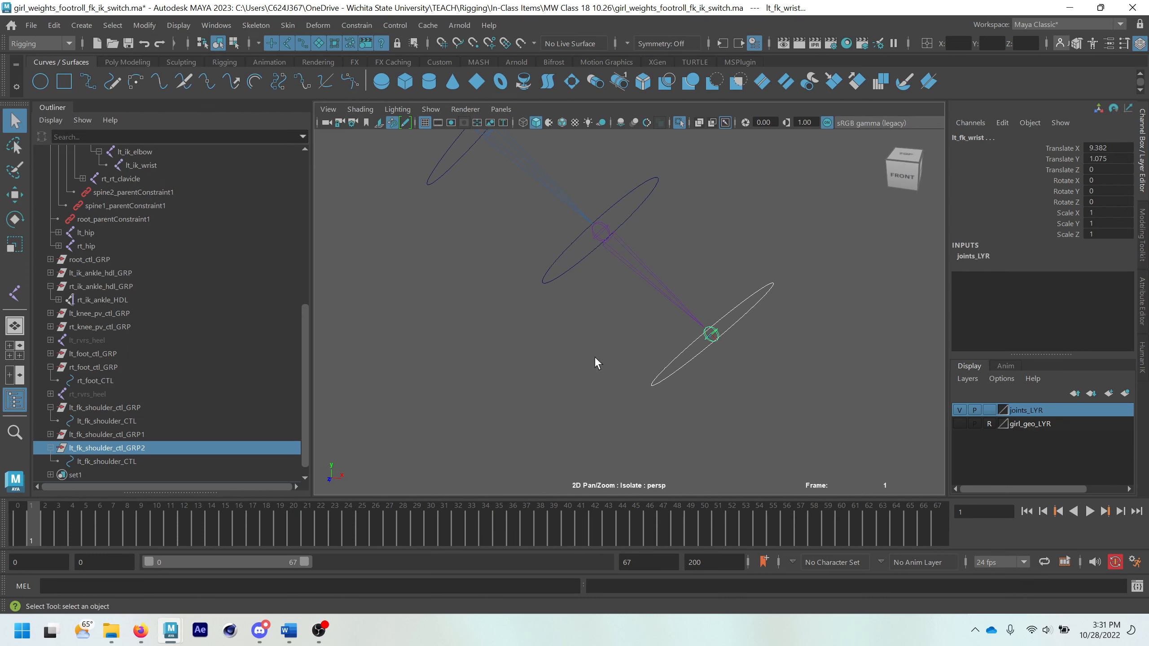
pyautogui.click(689, 270)
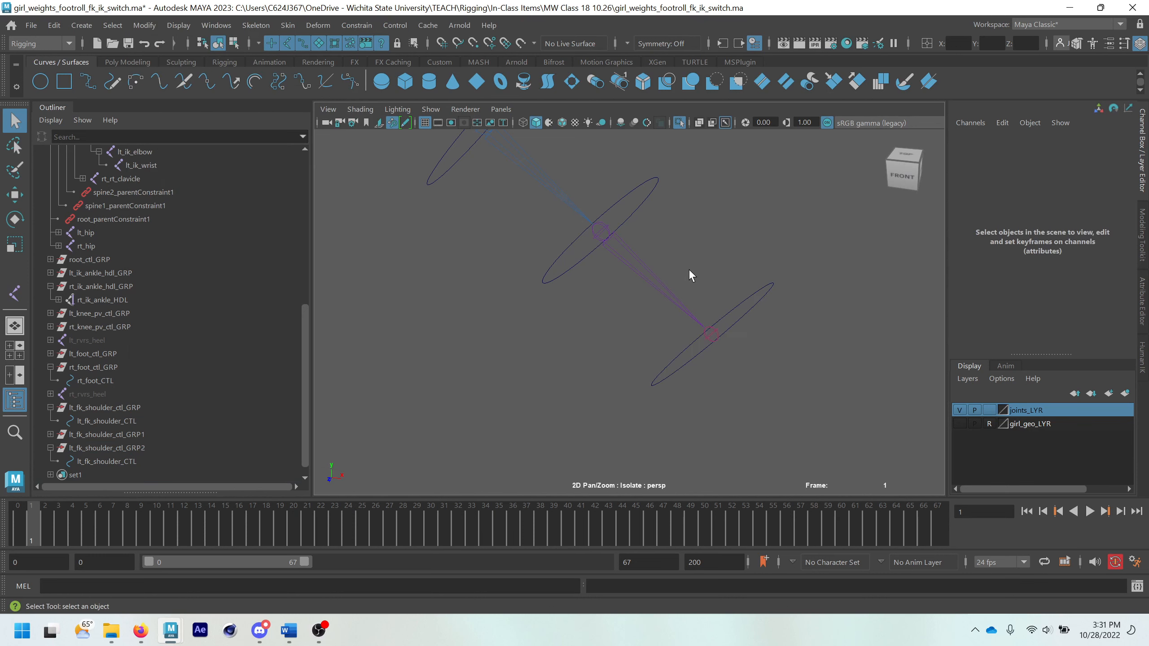
pyautogui.click(130, 462)
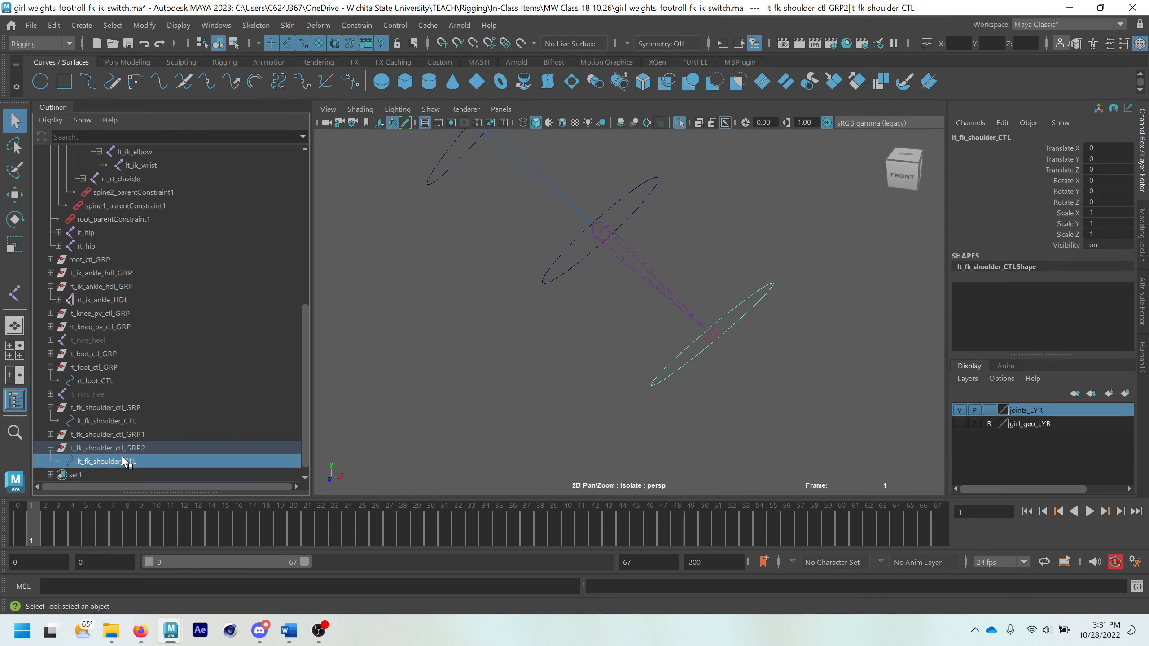
# - Rename the elbow group lt_fk_shoulder_ctl_GRP1 as lt_fk_elbow_ctl_GRP
pyautogui.click(147, 433)
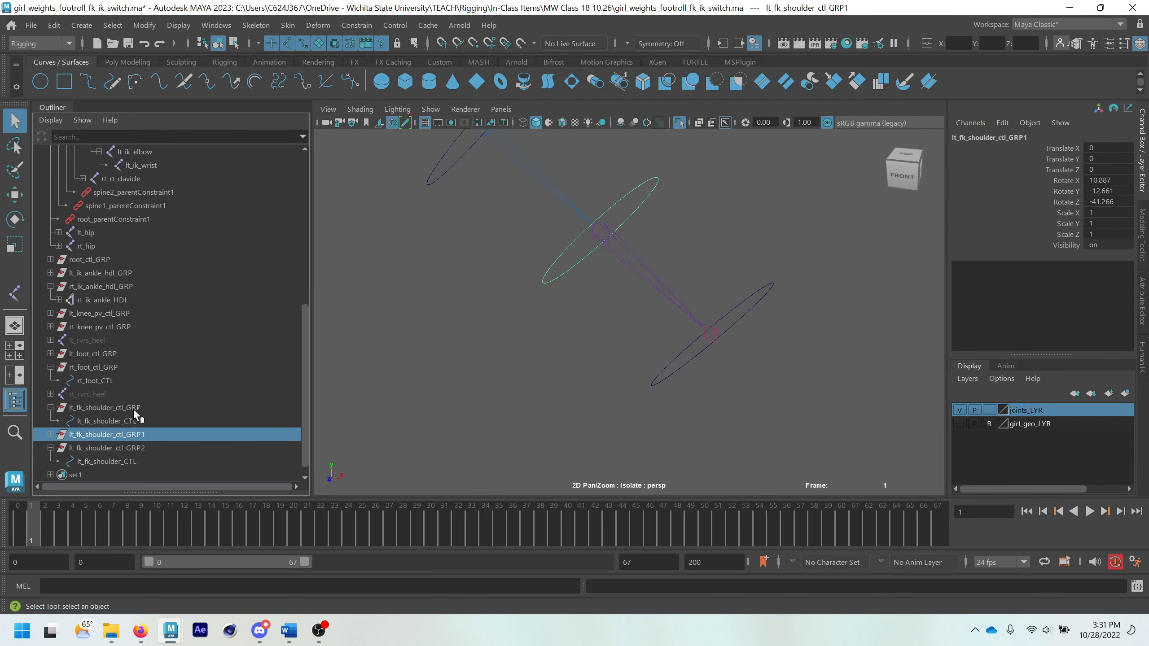
pyautogui.doubleClick(156, 433)
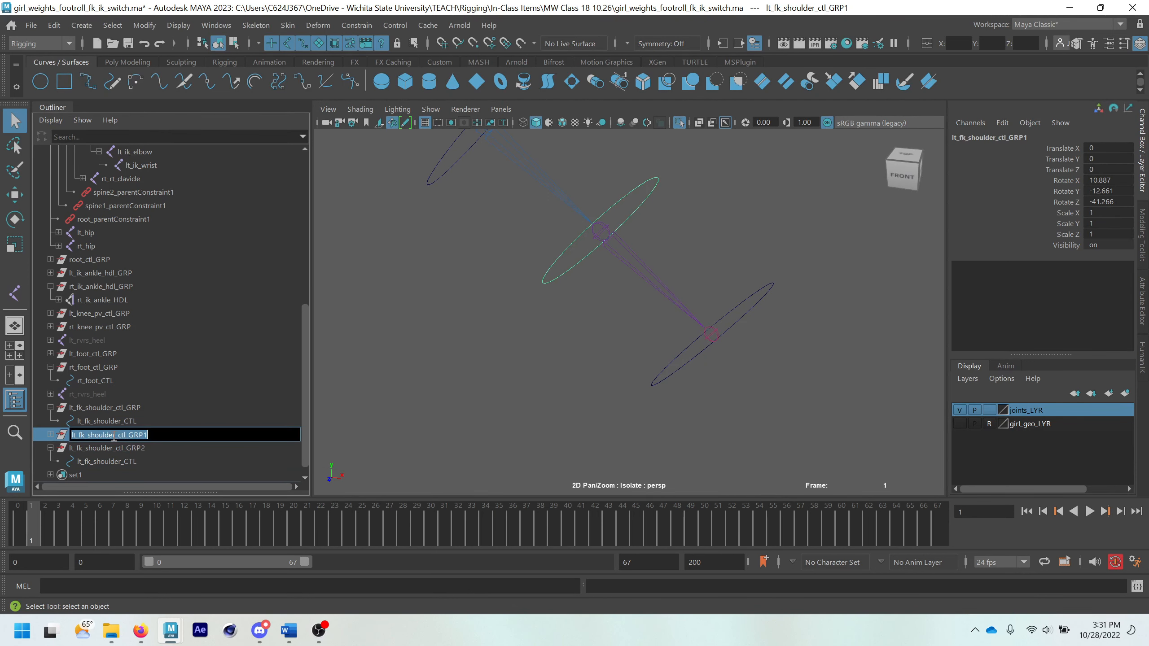
pyautogui.moveTo(115, 436); pyautogui.dragTo(94, 435)
pyautogui.write('elbow')
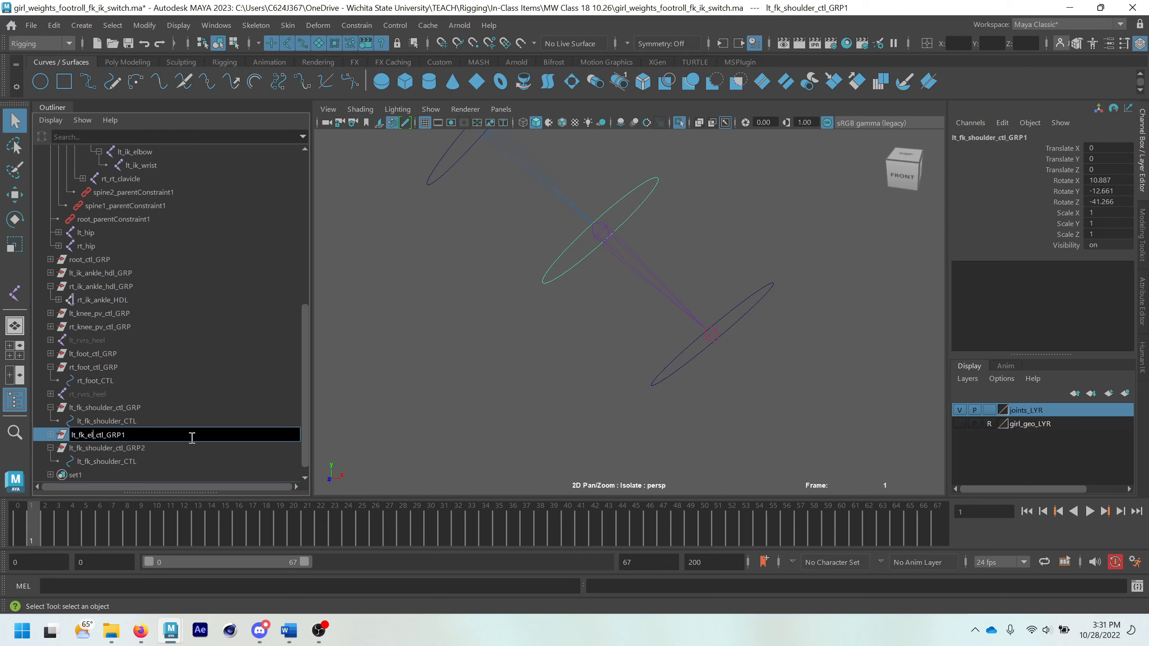
pyautogui.press('Return')
pyautogui.doubleClick(190, 437)
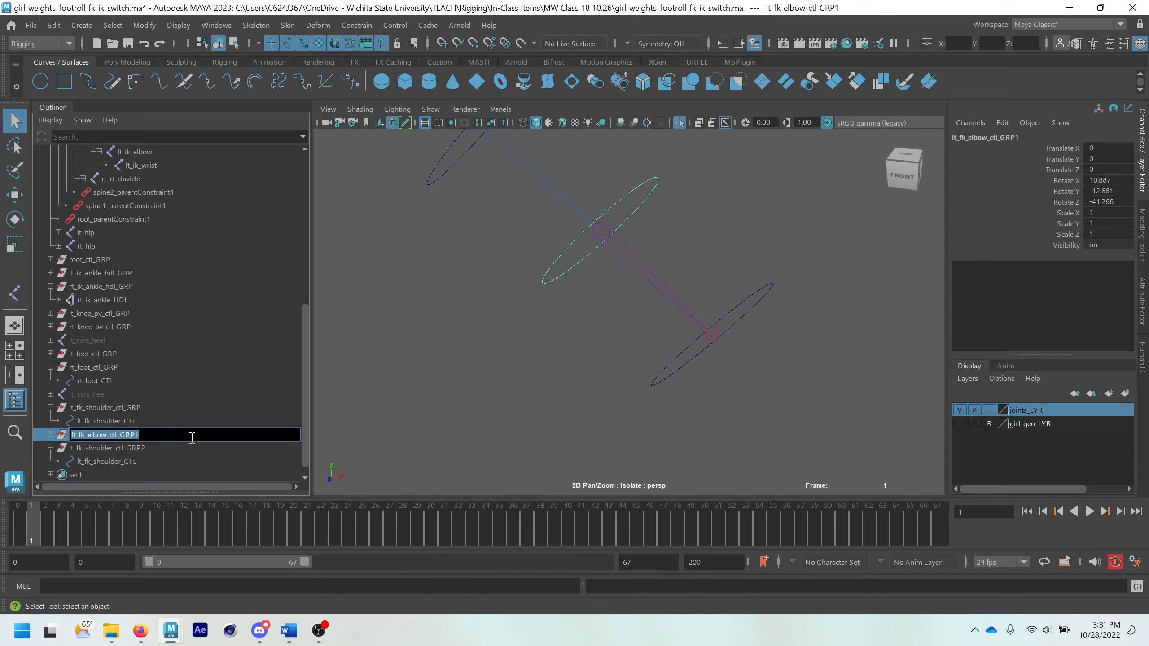
pyautogui.click(191, 437)
pyautogui.press('BackSpace')
pyautogui.press('Return')
# - Rename the child control inside lt_fk_elbow_ctl_GRP as lt_fk_elbow_CTL
pyautogui.click(50, 434)
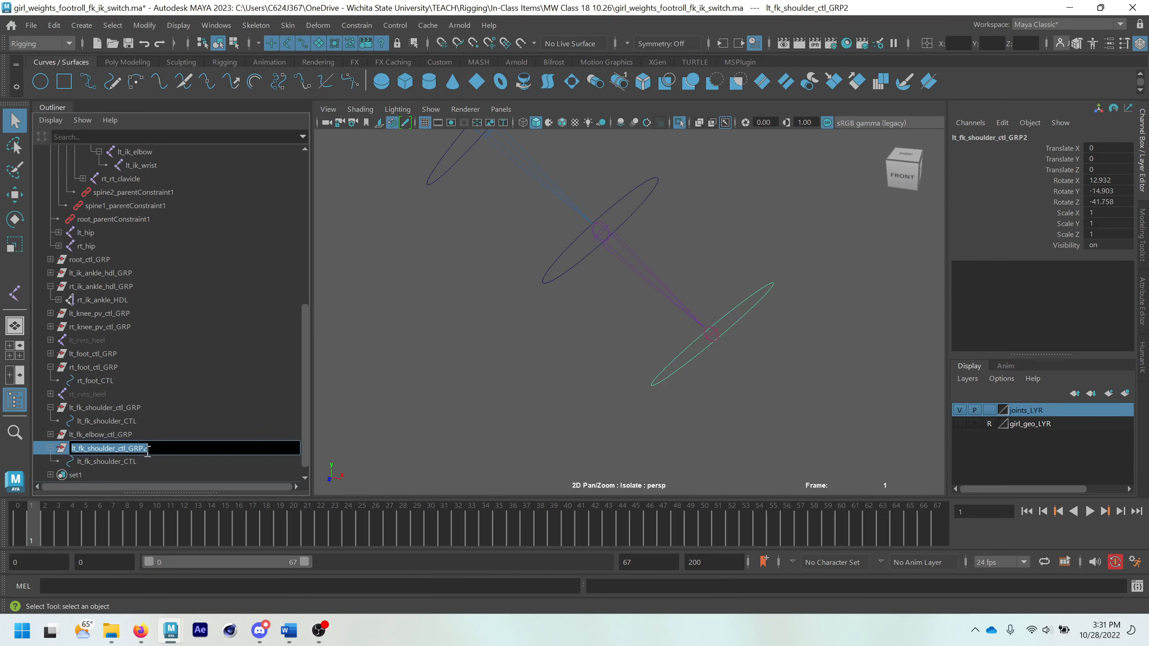
pyautogui.click(89, 448)
pyautogui.doubleClick(99, 448)
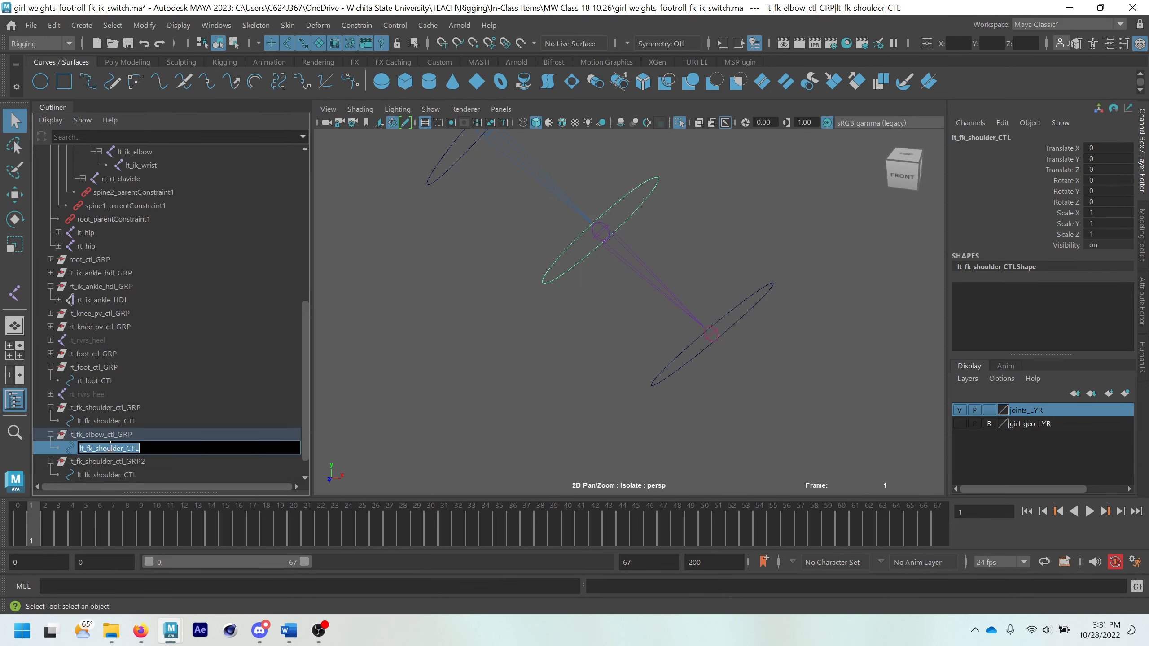
pyautogui.moveTo(123, 447); pyautogui.dragTo(96, 450)
pyautogui.write('elbow')
pyautogui.press('Return')
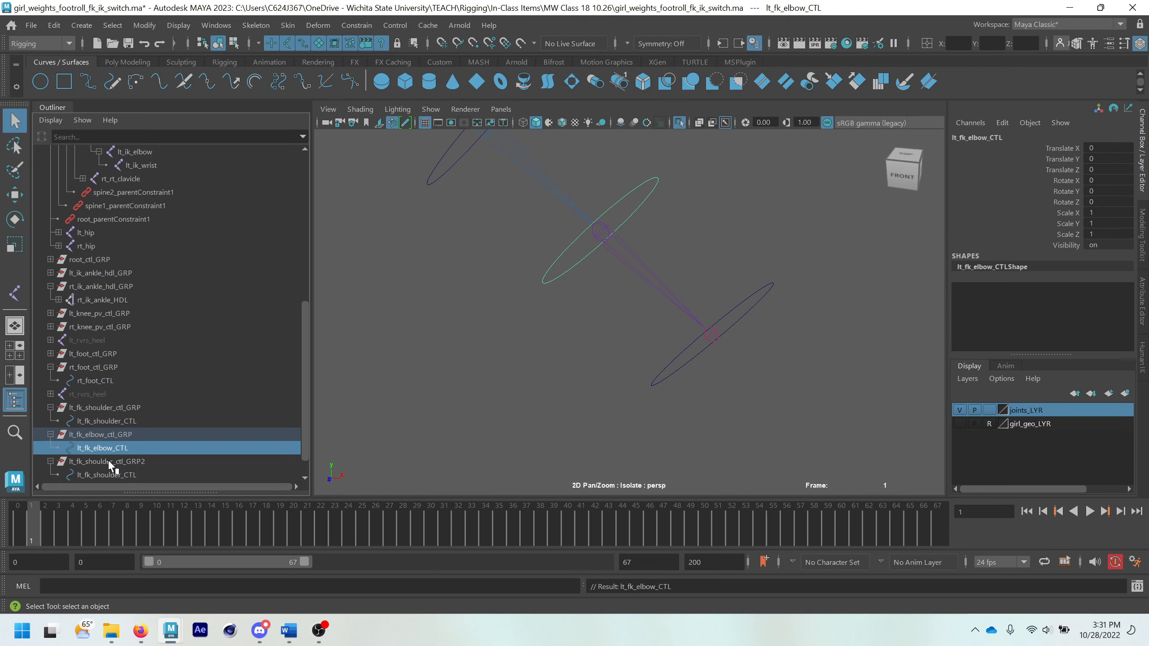
# - Replace "shoulder" with "wrist" in the names of lt_fk_shoulder_ctl_GRP2 and its child control using cometRename
pyautogui.moveTo(114, 461); pyautogui.dragTo(110, 475)
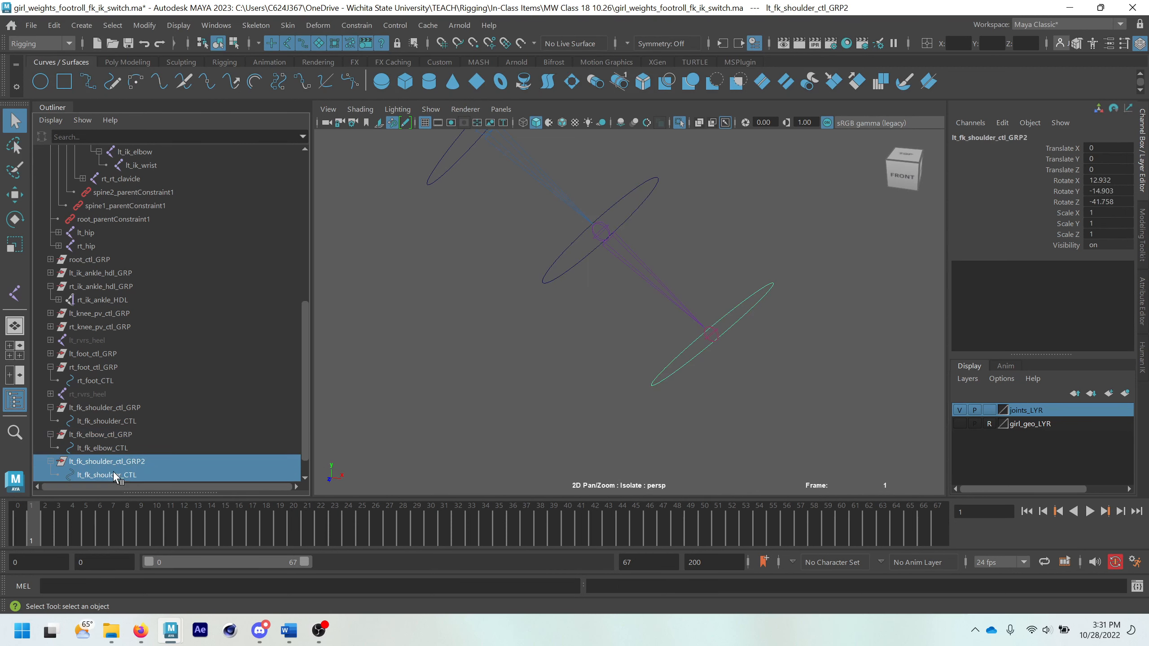
pyautogui.click(225, 62)
pyautogui.click(563, 82)
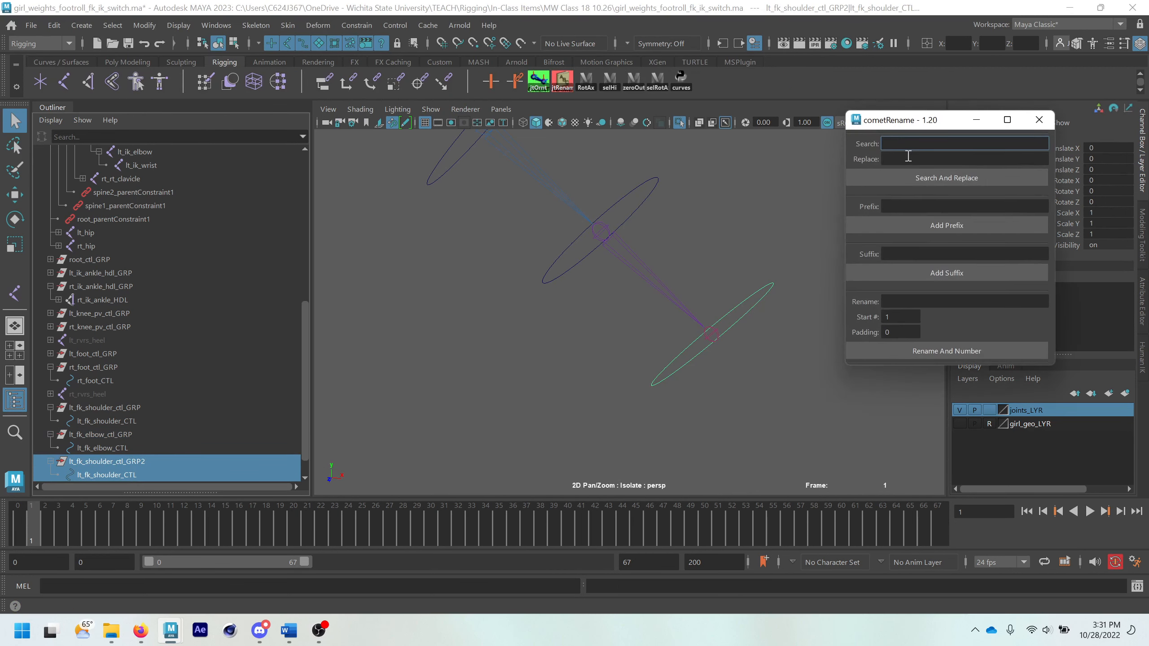
pyautogui.click(908, 158)
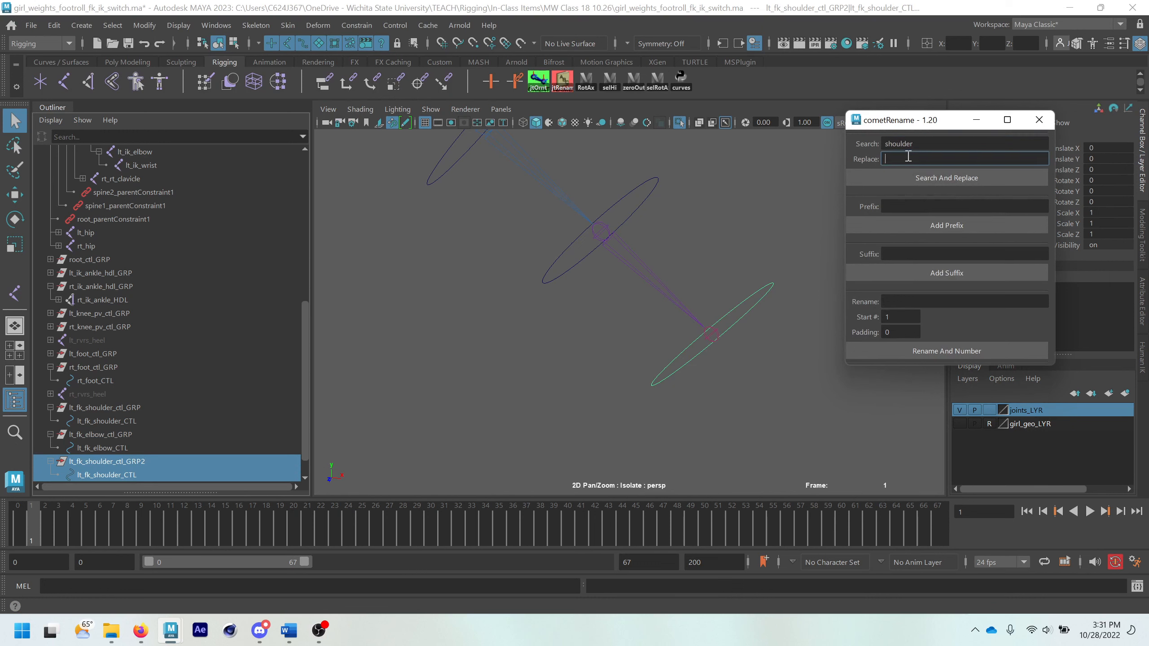
pyautogui.click(895, 176)
# - Remove the trailing 2 so the wrist group is named lt_fk_wrist_ctl_GRP, and close the cometRename window
pyautogui.doubleClick(155, 460)
pyautogui.press('BackSpace')
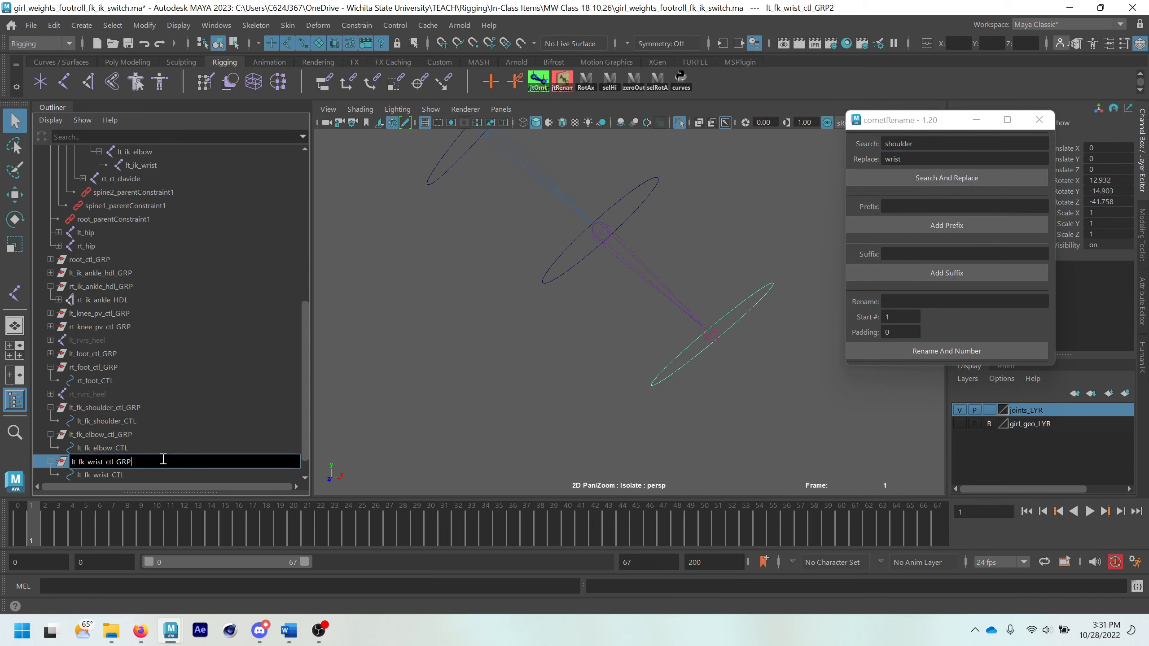
pyautogui.press('Return')
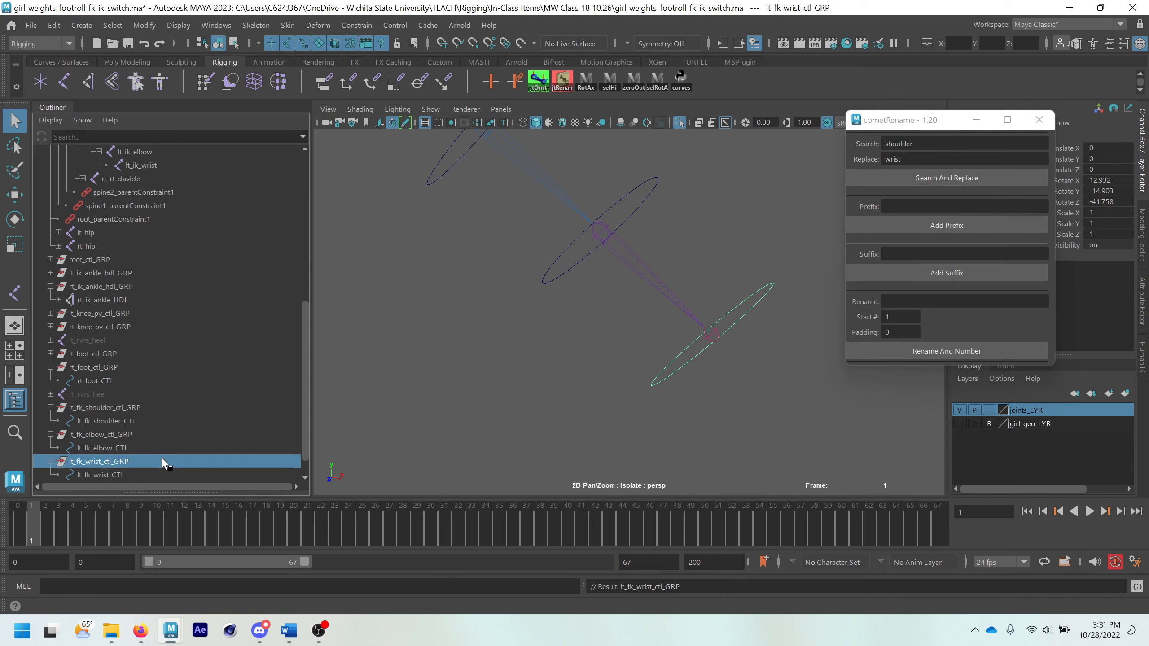
pyautogui.click(1037, 120)
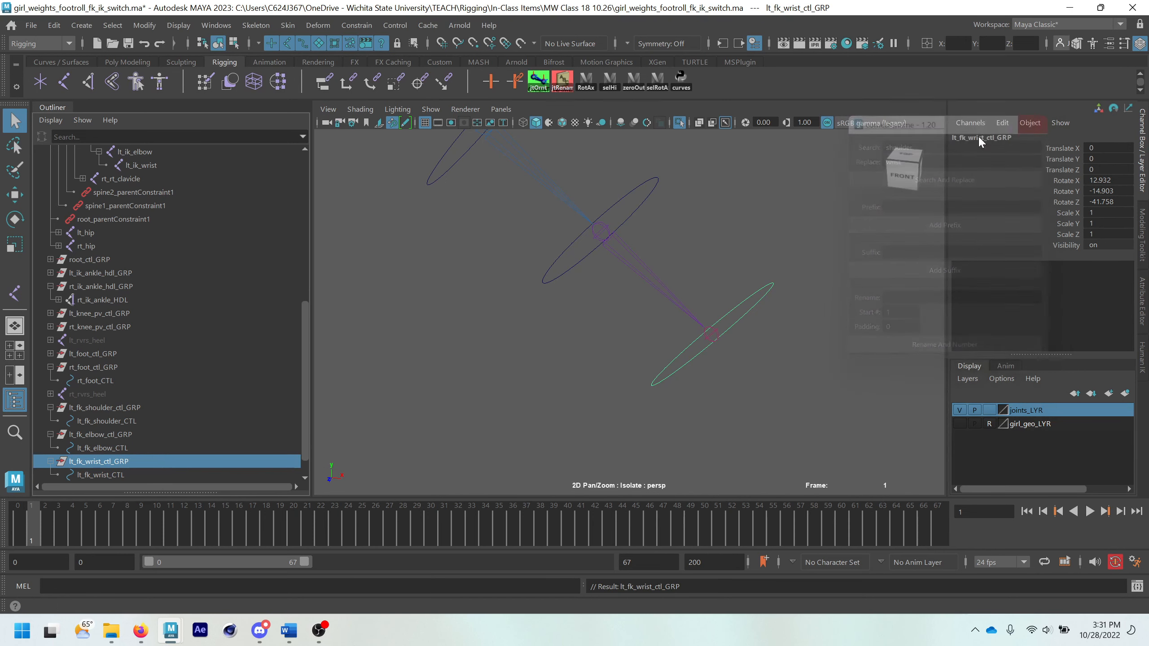
# - Parent lt_fk_wrist_ctl_GRP under the lt_fk_elbow_CTL control
pyautogui.click(120, 409)
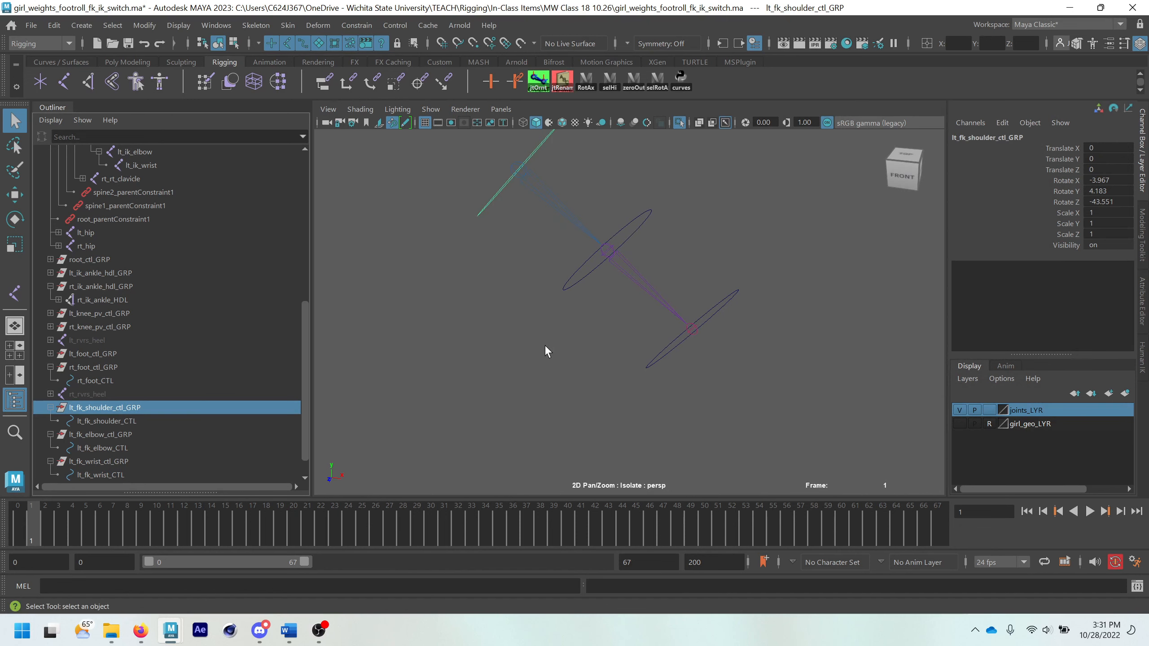
pyautogui.keyDown('alt'); pyautogui.moveTo(580, 365); pyautogui.dragTo(529, 292); pyautogui.keyUp('alt')
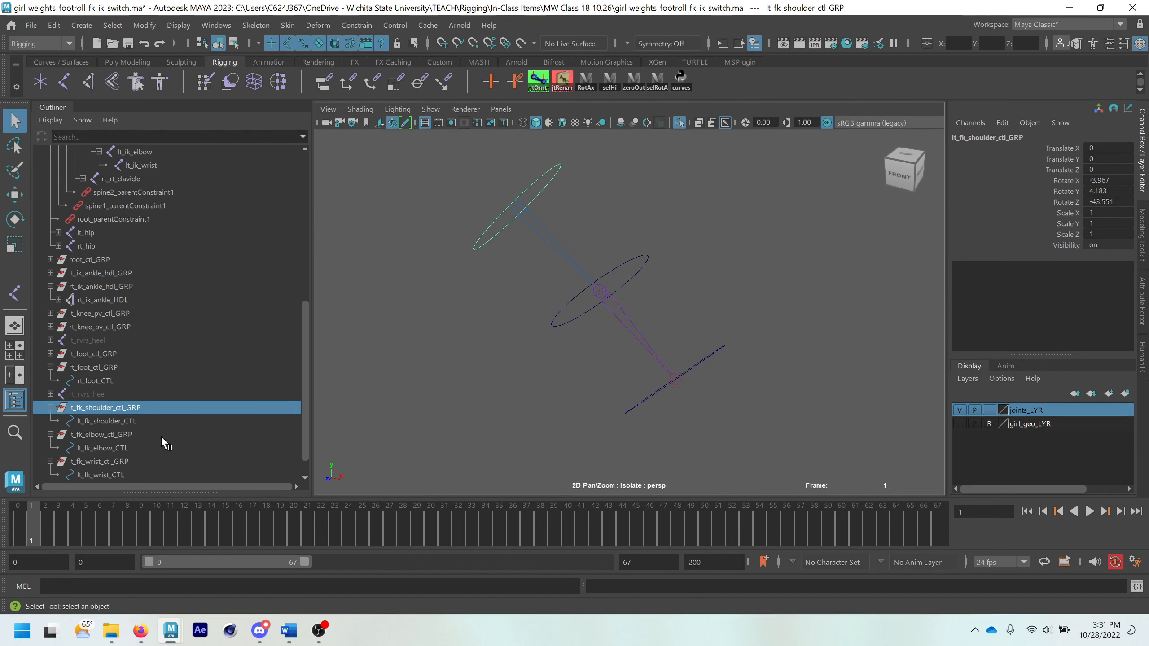
pyautogui.click(98, 460)
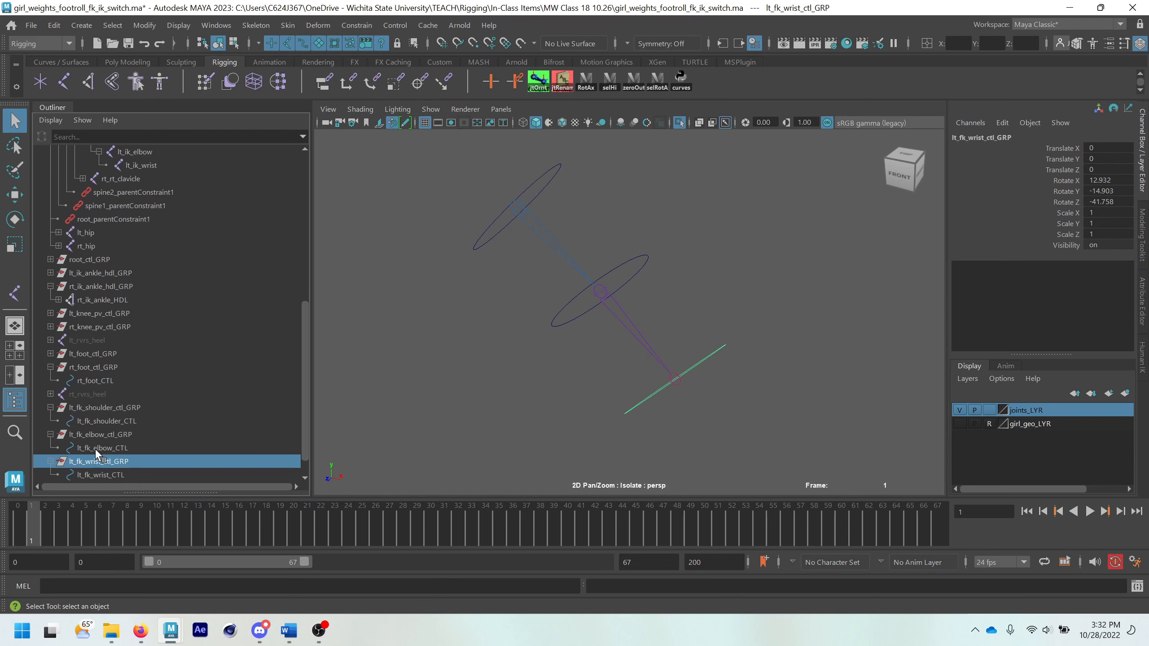
pyautogui.moveTo(95, 448); pyautogui.dragTo(97, 449, button='middle')
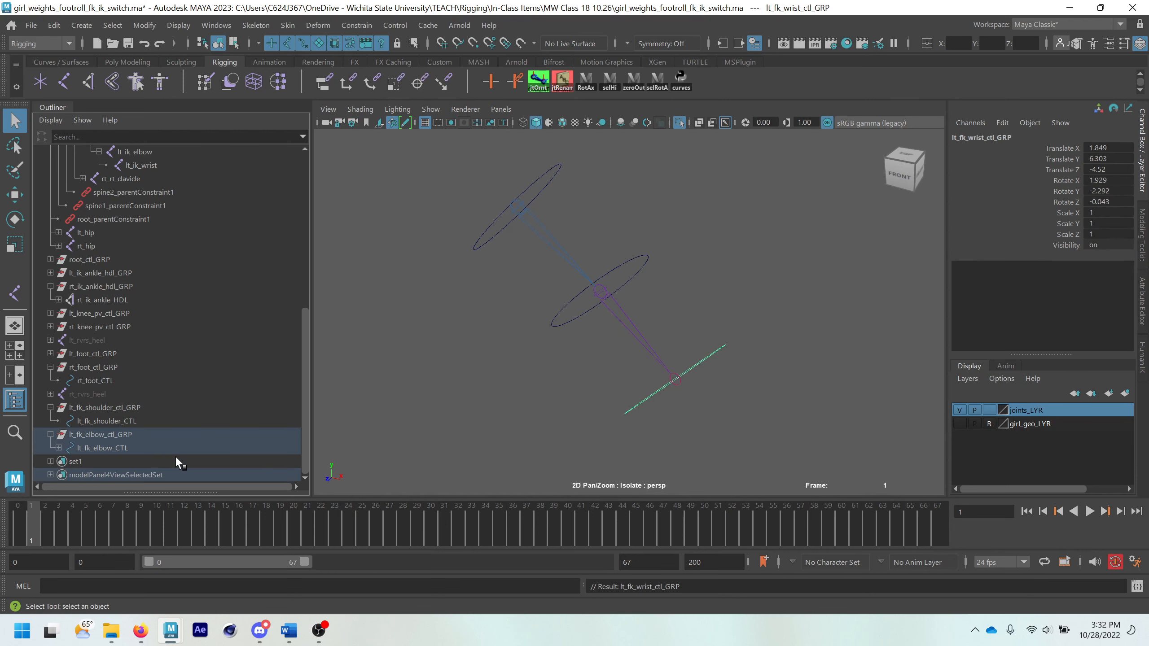
# - Parent lt_fk_elbow_ctl_GRP under the lt_fk_shoulder_CTL control and expand the resulting hierarchy
pyautogui.click(100, 433)
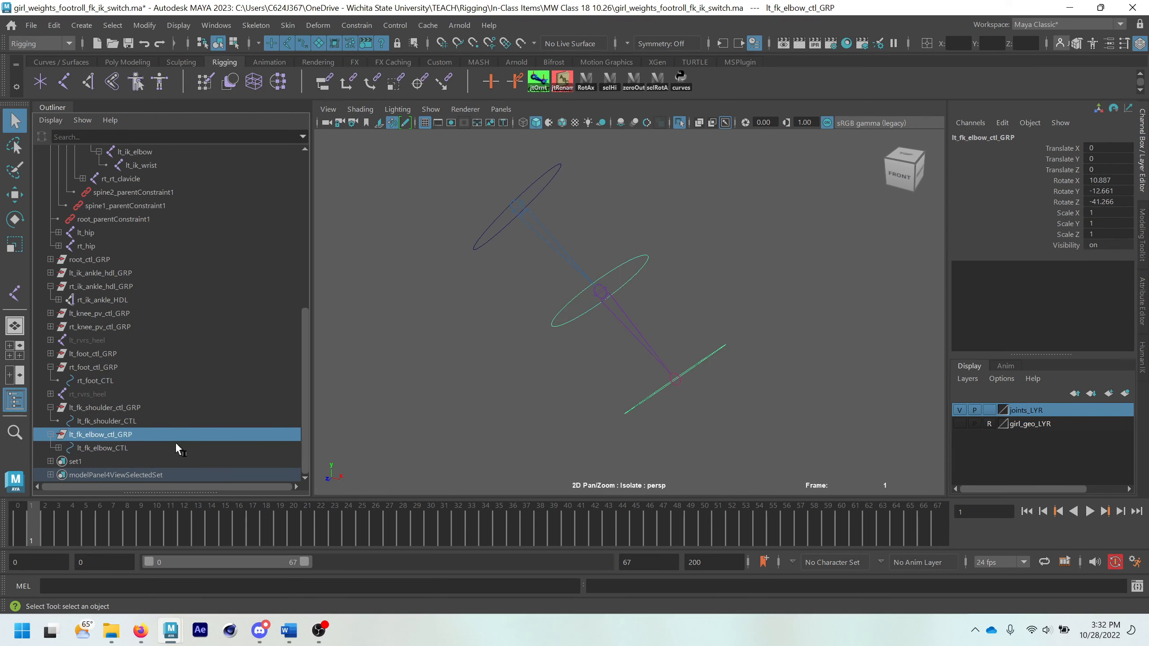
pyautogui.keyDown('ctrl'); pyautogui.click(120, 420); pyautogui.keyUp('ctrl')
pyautogui.press('p')
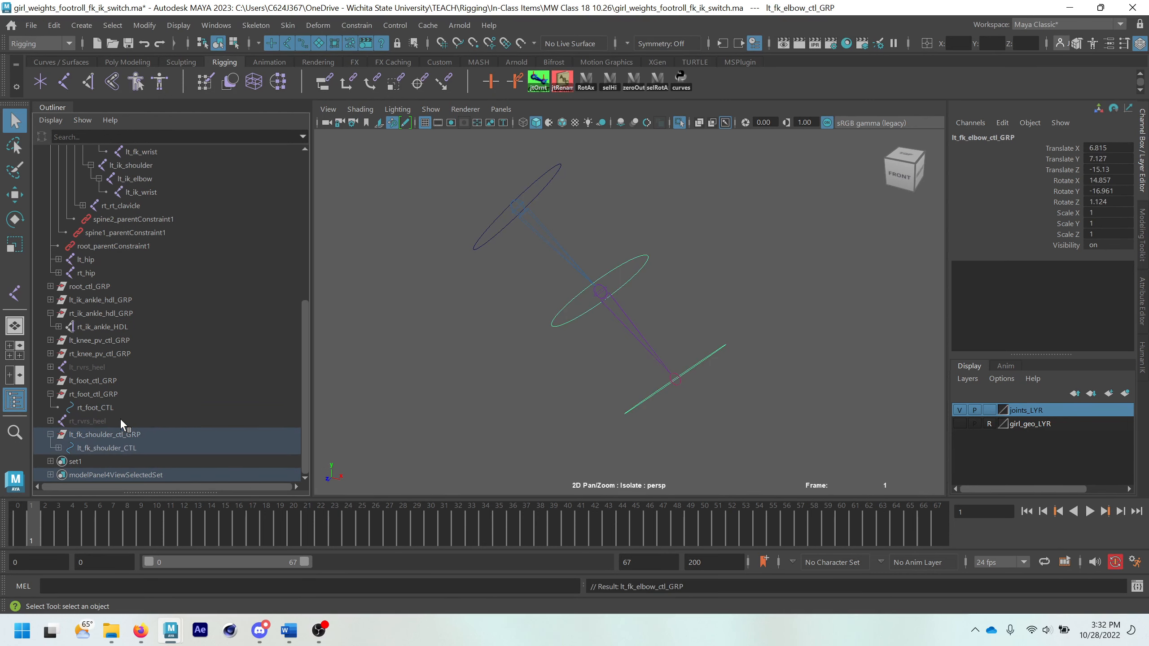
pyautogui.click(59, 447)
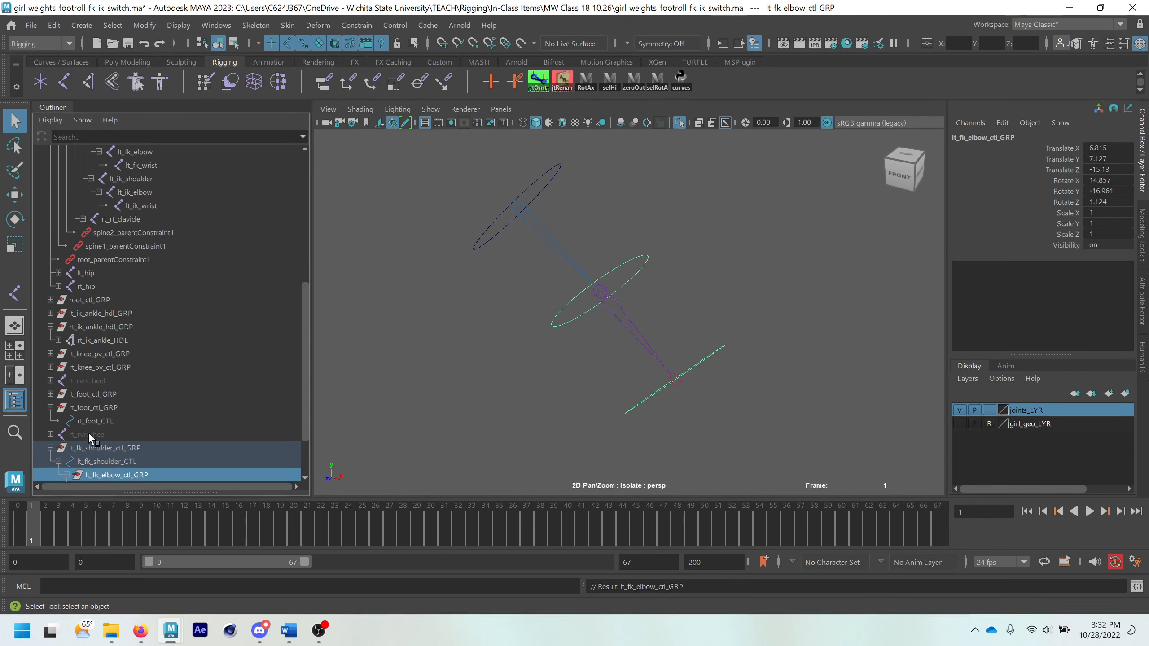
pyautogui.scroll(-2, 89, 434)
# - Examine the nested FK arm hierarchy by selecting each group and control from lt_fk_shoulder_ctl_GRP through lt_fk_wrist_CTL
pyautogui.click(118, 383)
pyautogui.click(115, 393)
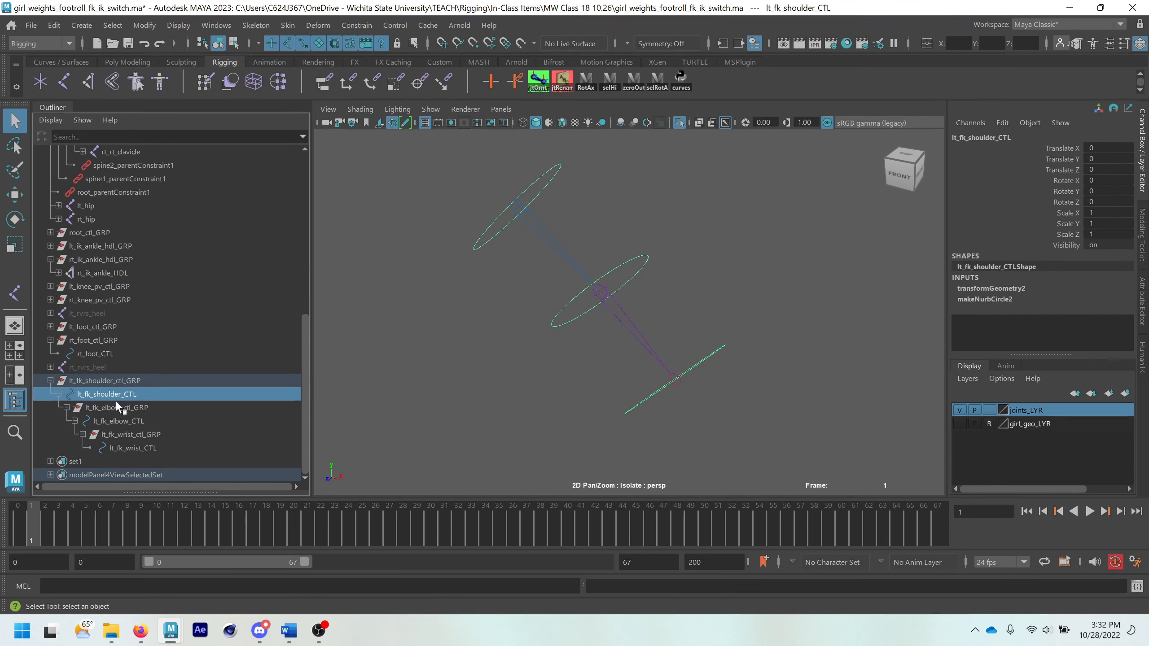
pyautogui.click(116, 408)
pyautogui.click(118, 421)
pyautogui.click(121, 434)
pyautogui.click(124, 447)
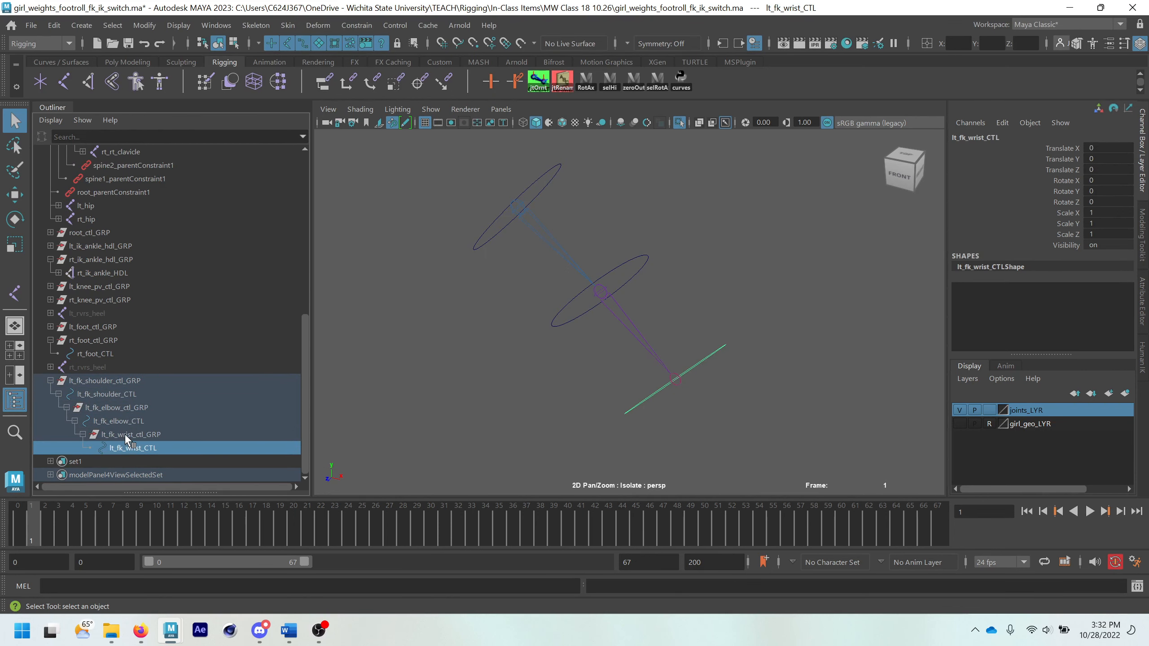
pyautogui.click(121, 433)
pyautogui.click(118, 421)
pyautogui.click(116, 407)
pyautogui.click(115, 394)
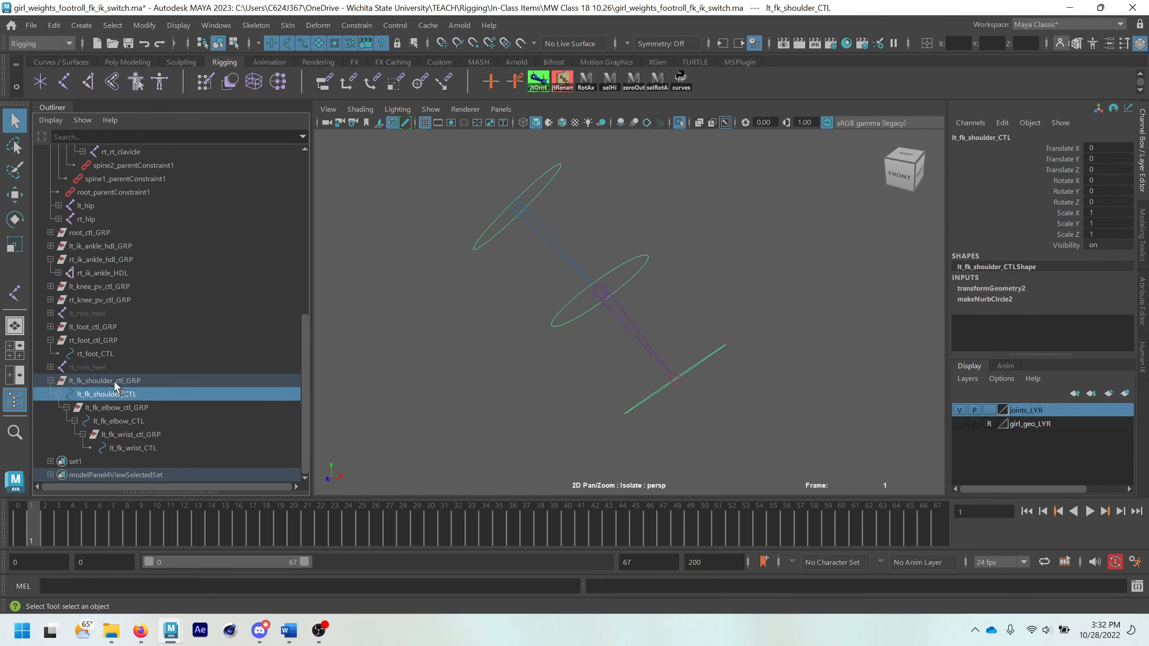
pyautogui.click(113, 381)
pyautogui.click(113, 390)
pyautogui.click(115, 406)
pyautogui.click(119, 421)
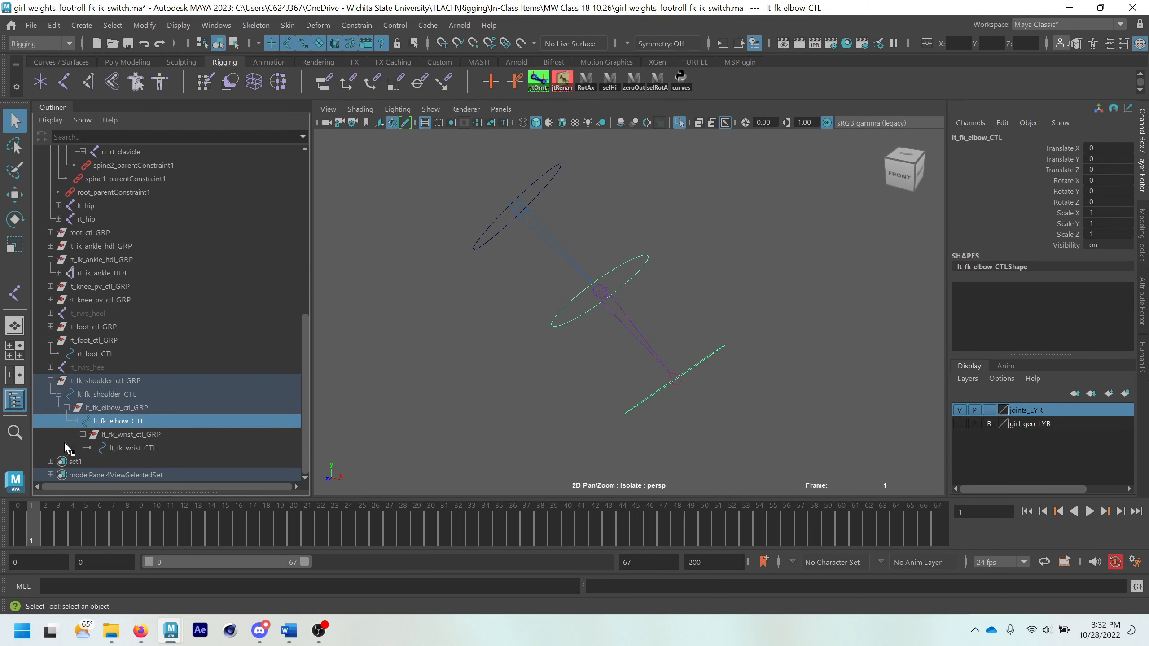
pyautogui.click(126, 448)
# - Select the wrist, elbow and shoulder control curves in turn on the arm to check which child controls each one carries
pyautogui.click(720, 358)
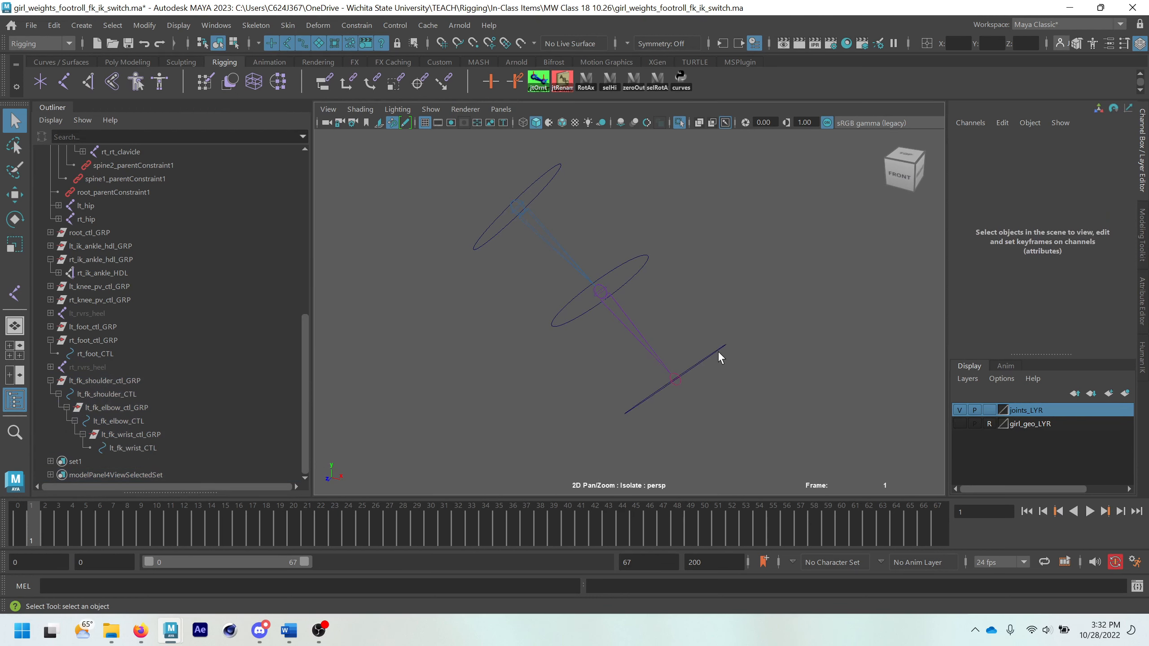
pyautogui.click(719, 352)
pyautogui.click(645, 261)
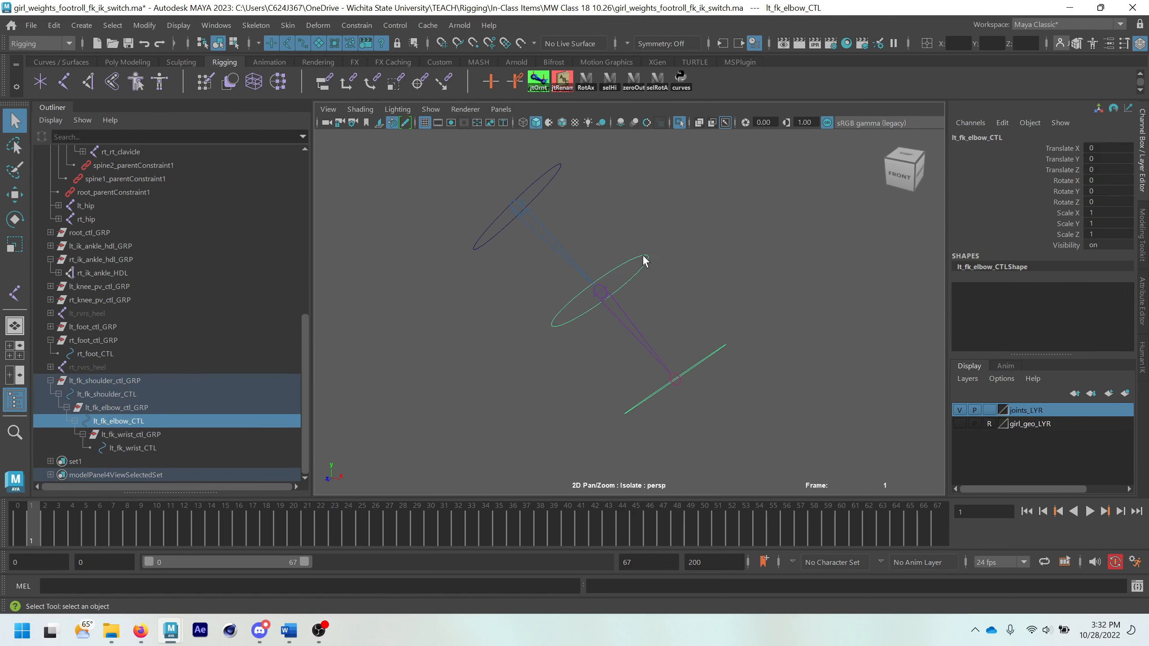
pyautogui.click(543, 170)
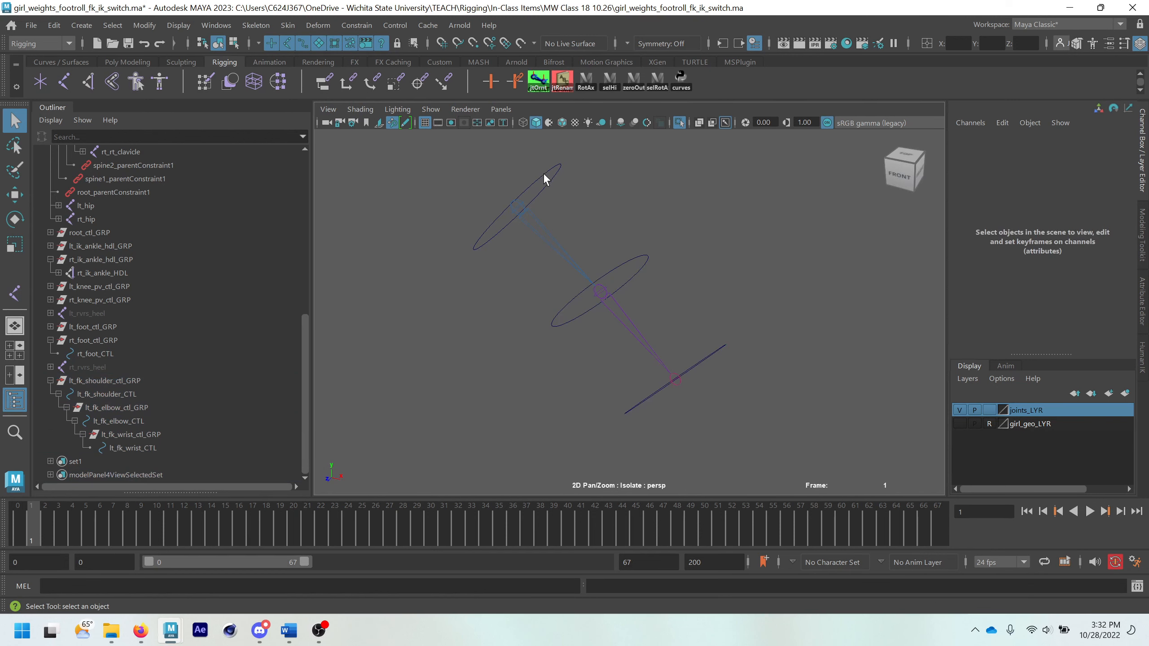
pyautogui.click(543, 173)
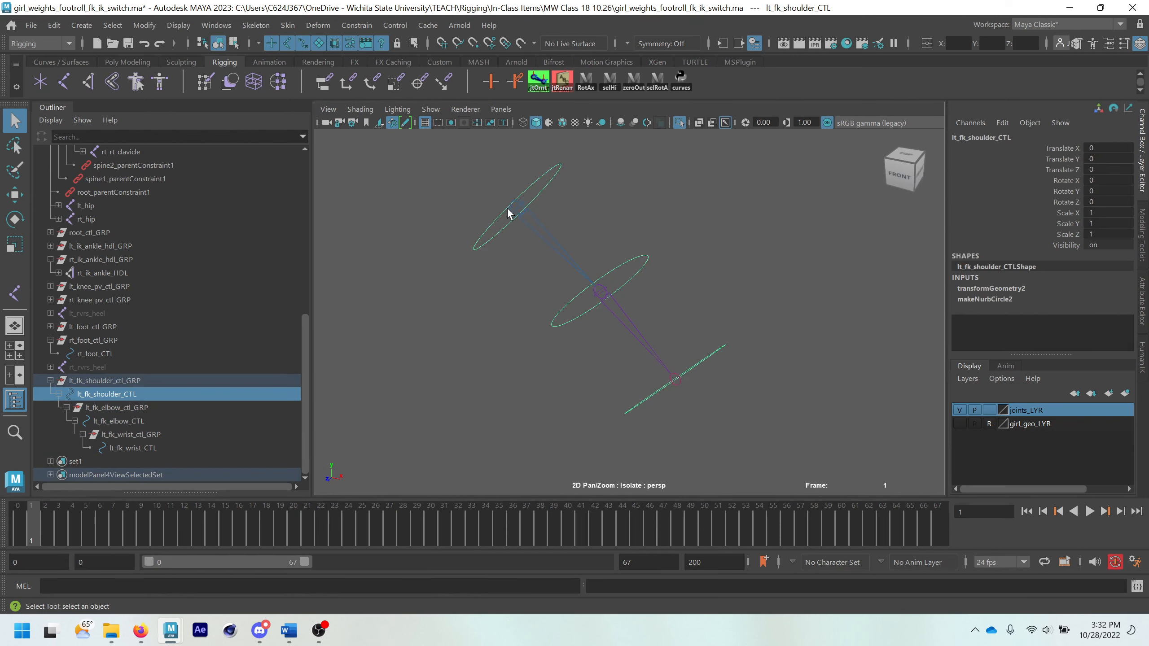
# - Compare the channel values of the shoulder, elbow and wrist control groups with those of lt_fk_wrist_CTL
pyautogui.click(120, 380)
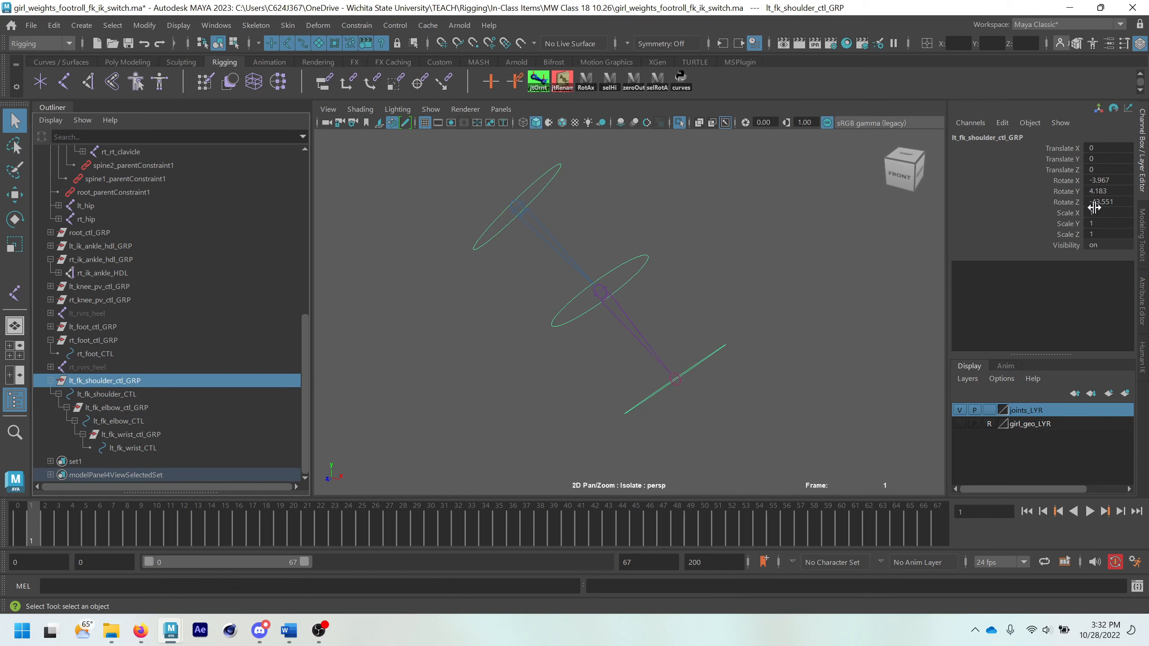
pyautogui.click(116, 408)
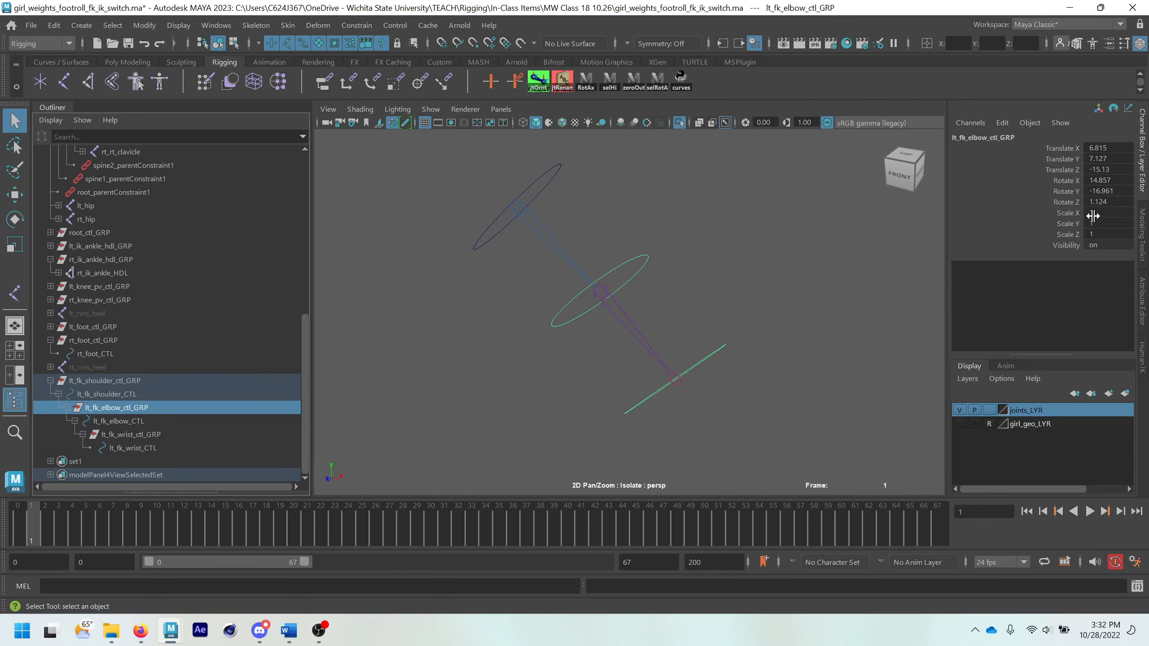
pyautogui.click(153, 435)
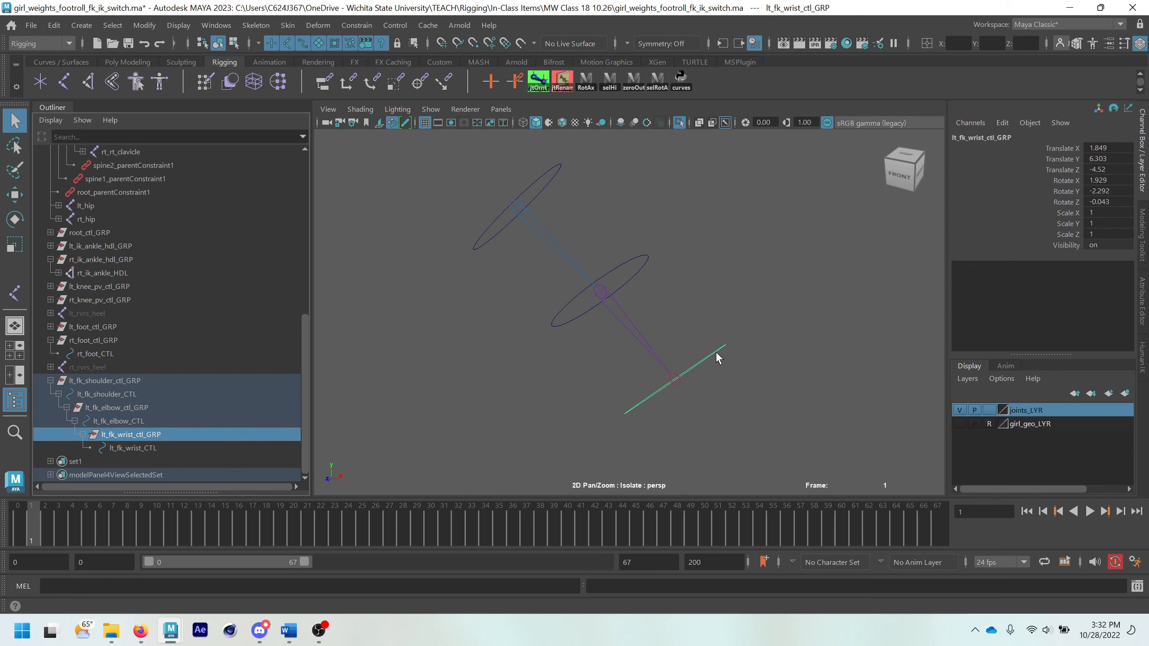
pyautogui.click(129, 449)
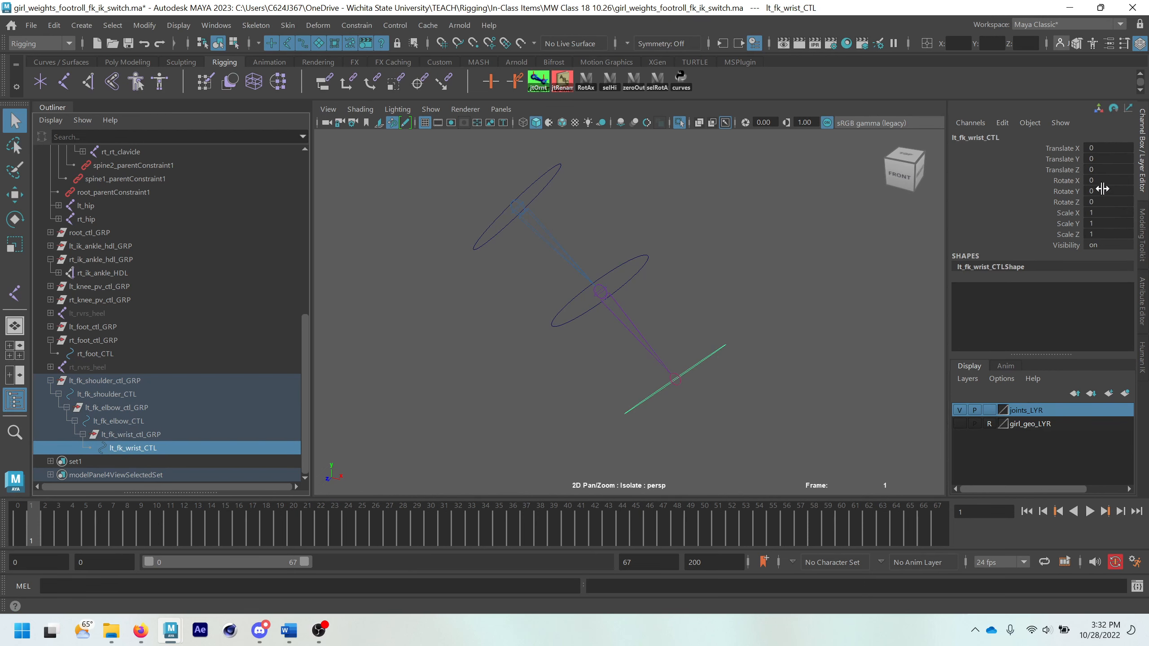
pyautogui.click(115, 435)
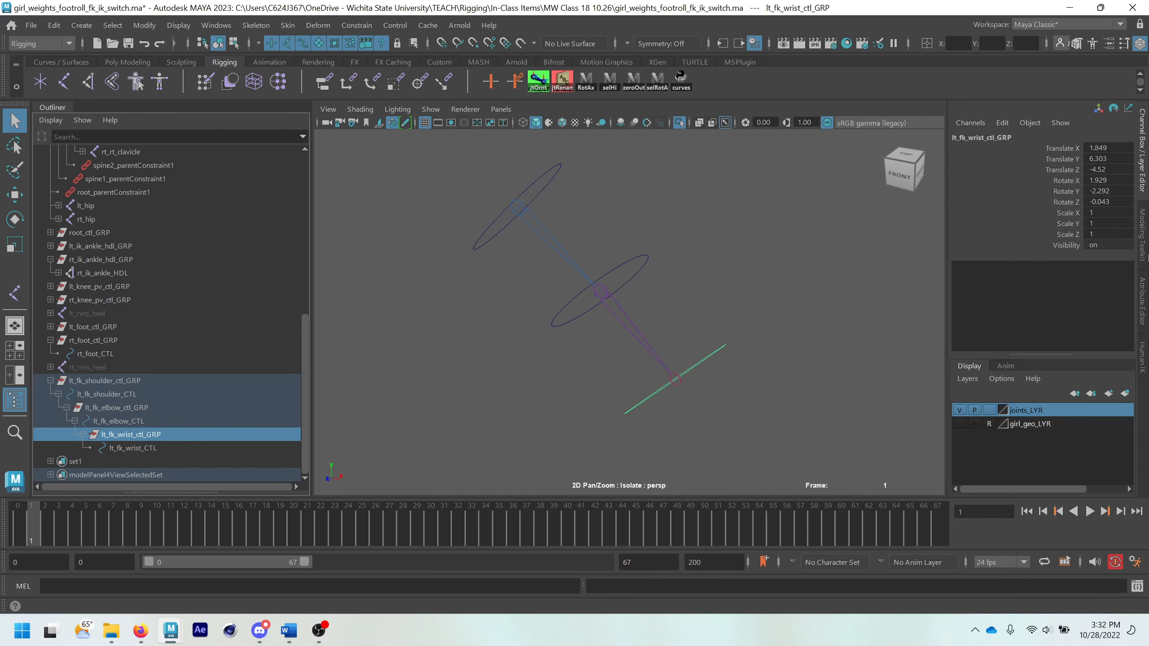
pyautogui.press('Down')
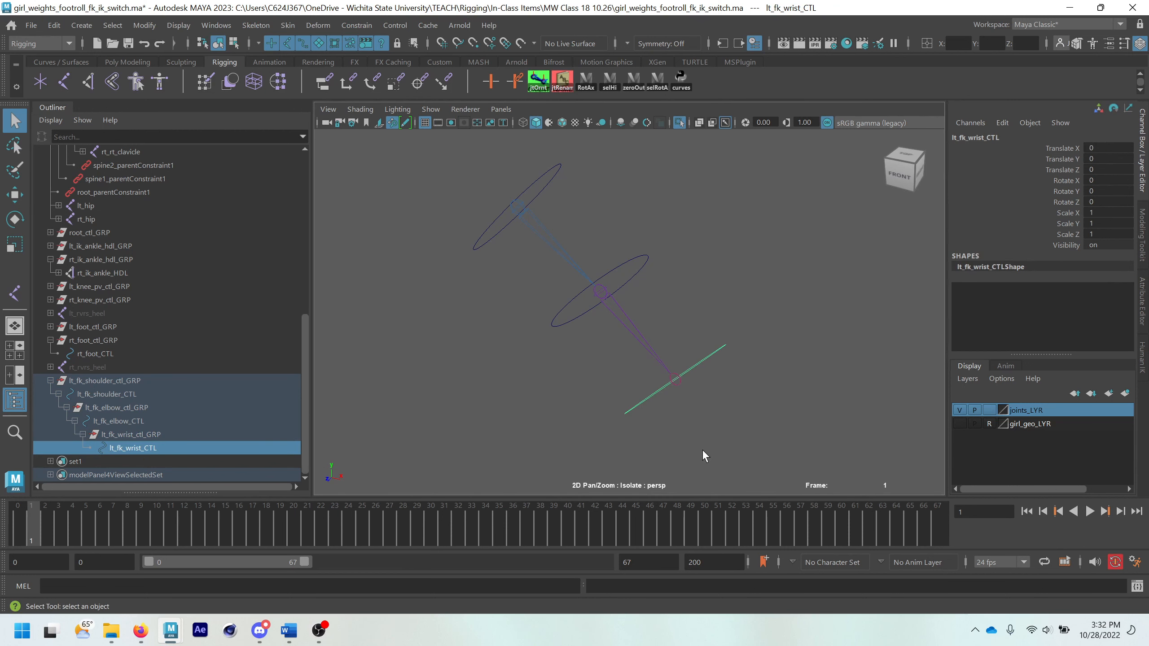
# - Turn off viewport isolation and show the girl_geo_LYR layer to see the FK arm controls against the body
pyautogui.click(680, 120)
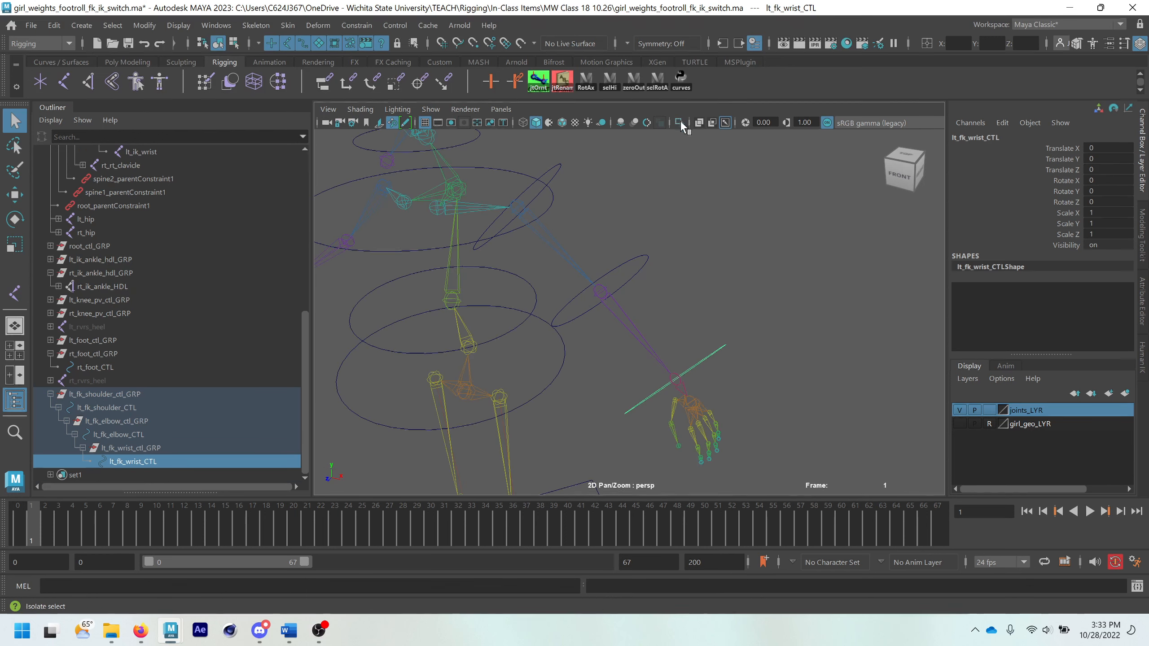
pyautogui.click(958, 424)
pyautogui.moveTo(630, 354)
pyautogui.keyDown('alt'); pyautogui.mouseDown()
pyautogui.moveTo(575, 344)
pyautogui.moveTo(646, 352)
pyautogui.mouseUp(); pyautogui.keyUp('alt')
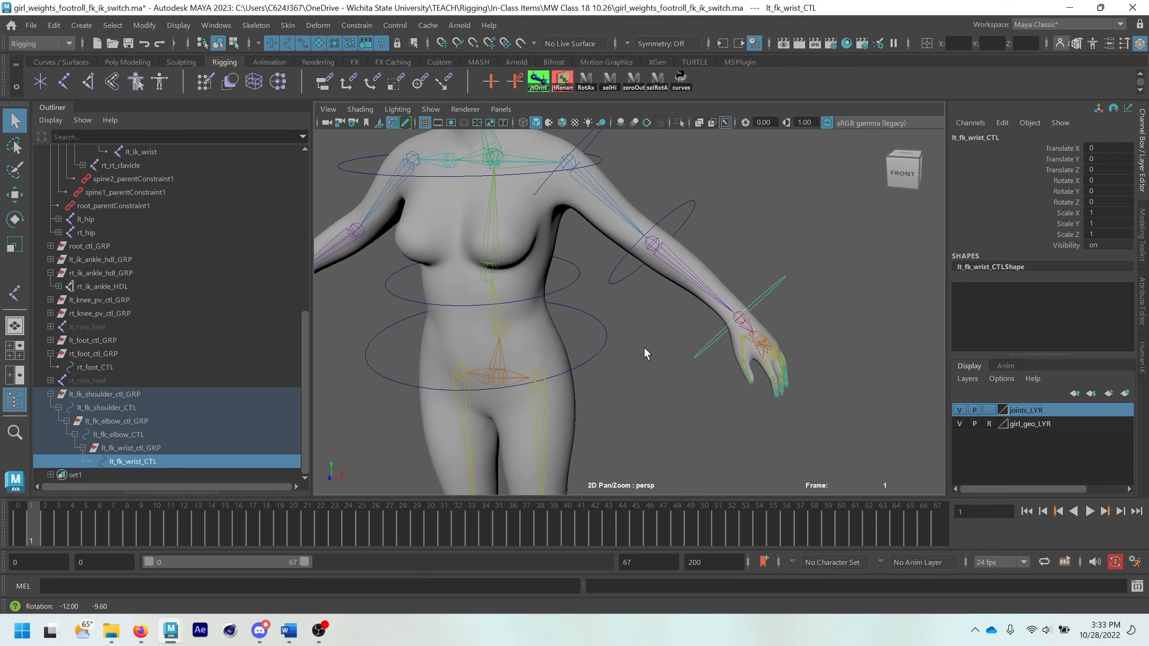
pyautogui.keyDown('alt'); pyautogui.moveTo(746, 318); pyautogui.dragTo(746, 244); pyautogui.keyUp('alt')
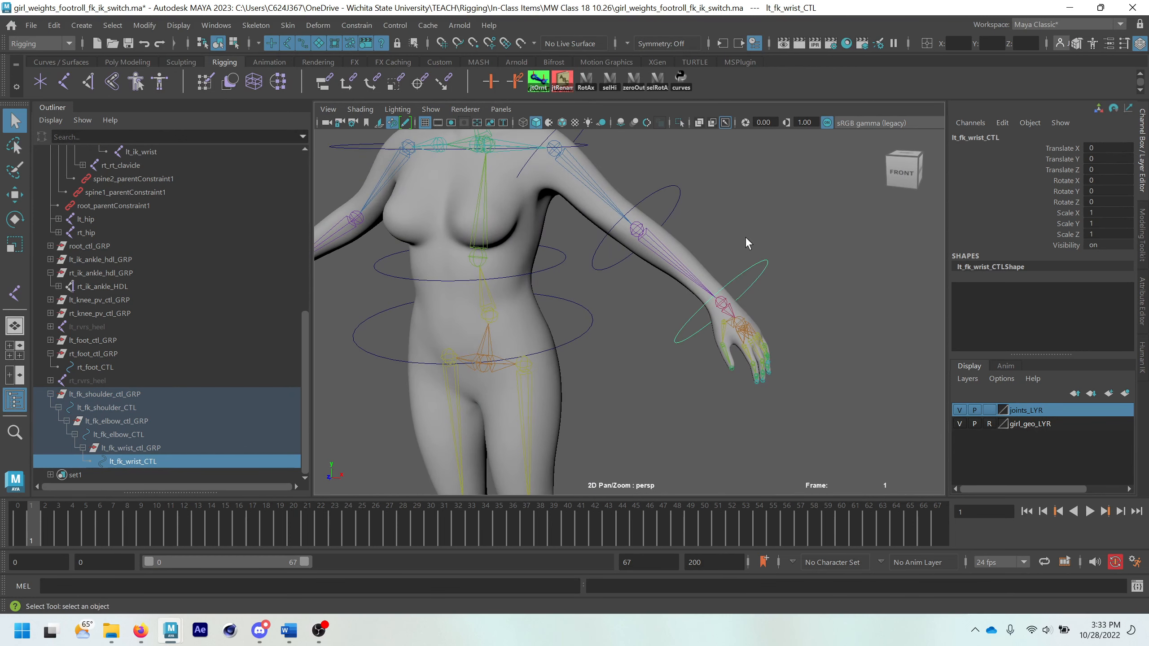
pyautogui.scroll(-2, 673, 263)
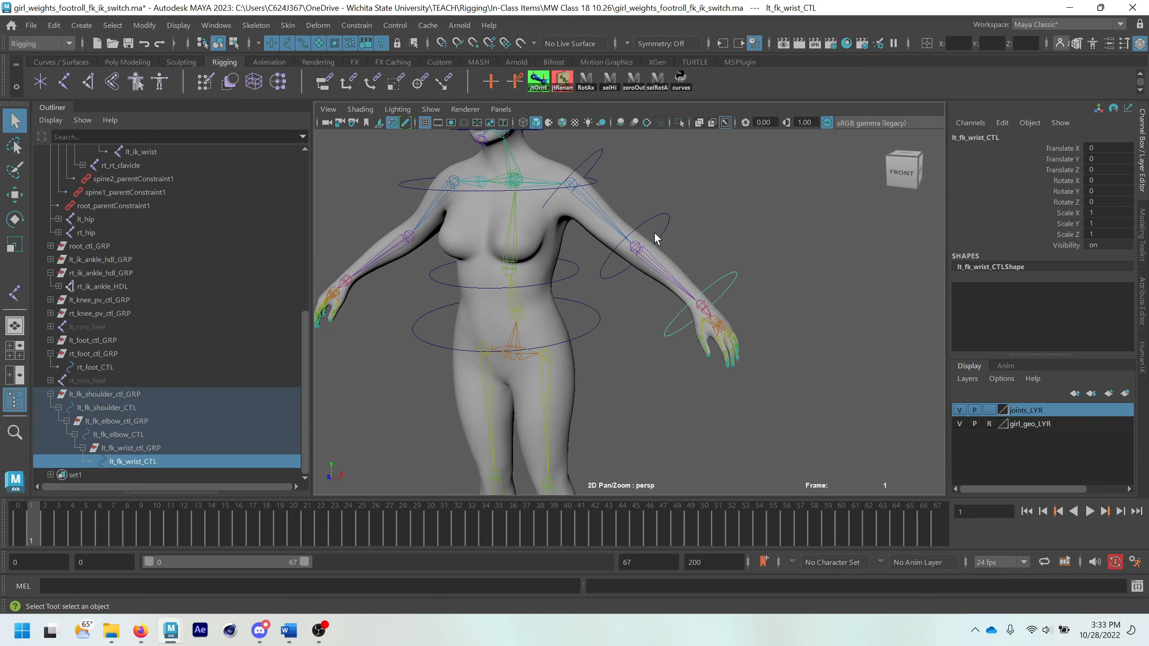
pyautogui.scroll(3, 647, 250)
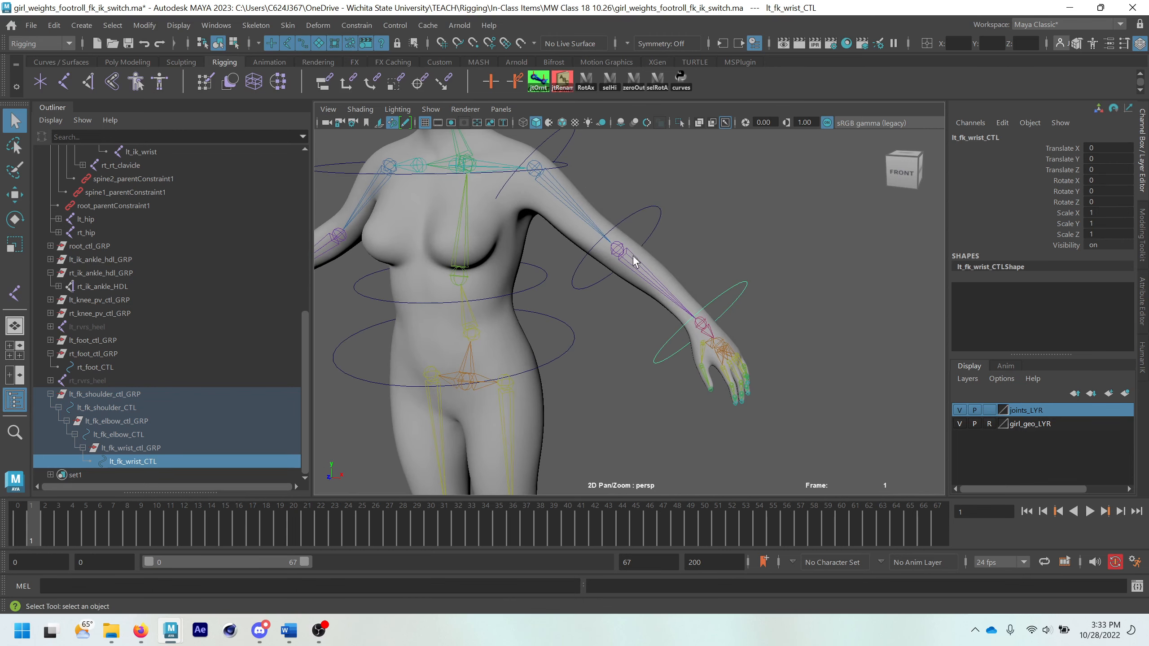
# - Scale lt_fk_wrist_CTL uniformly to about 0.578 and freeze its transformations
pyautogui.press('r')
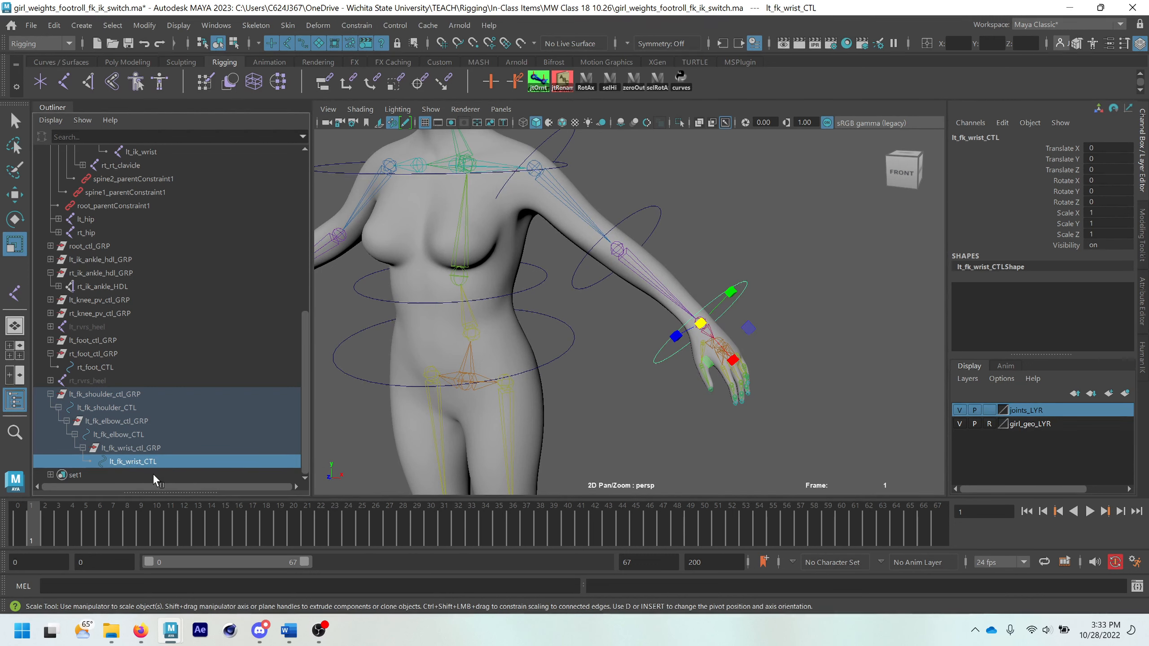
pyautogui.click(146, 448)
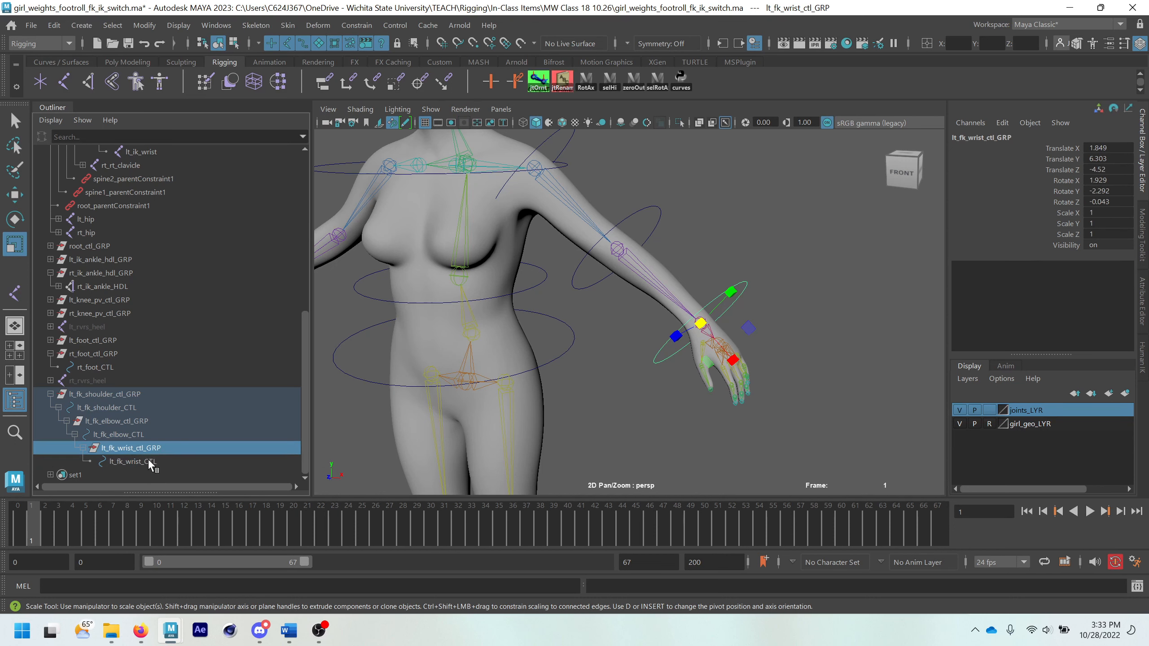
pyautogui.click(151, 462)
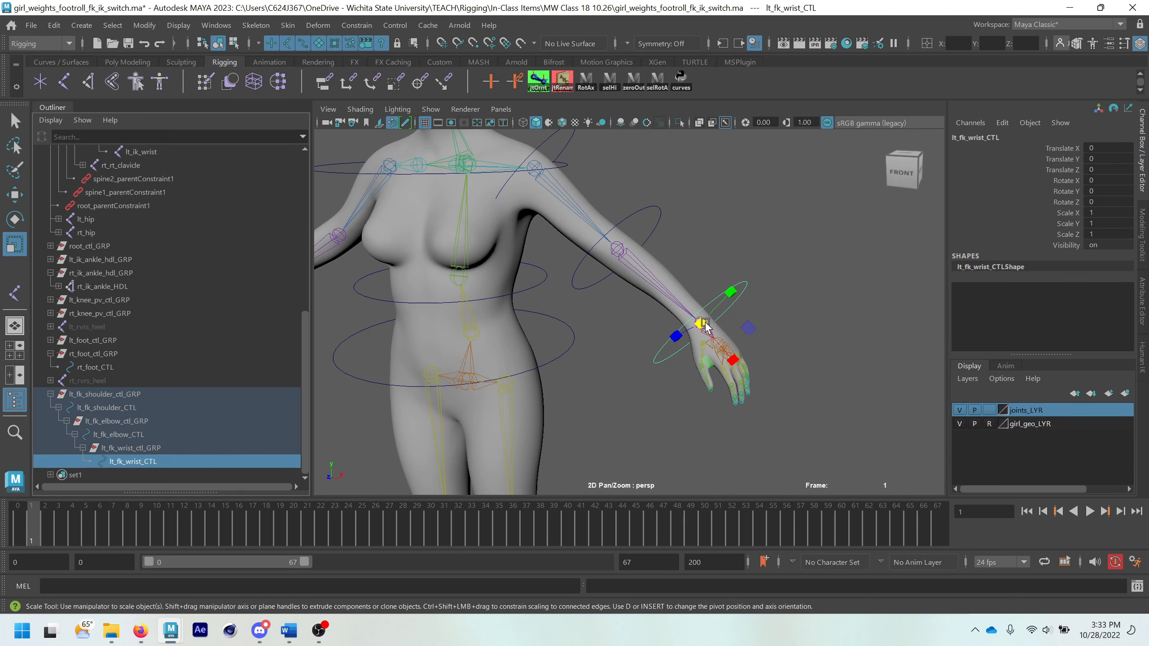
pyautogui.moveTo(700, 323); pyautogui.dragTo(653, 346)
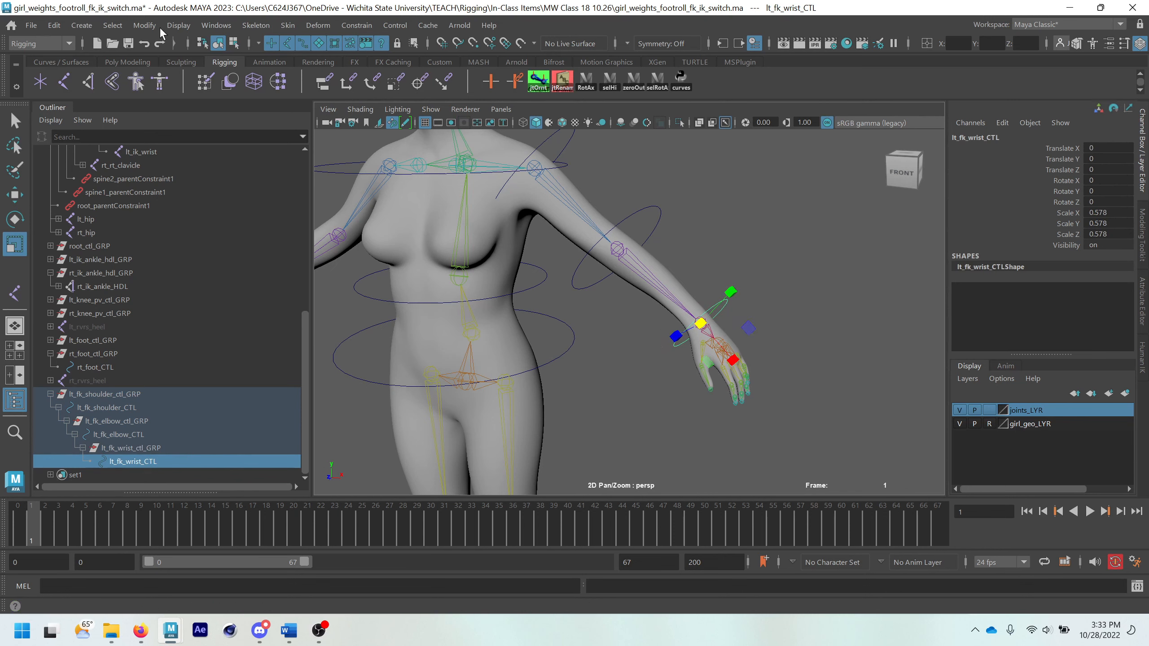
pyautogui.click(144, 25)
pyautogui.click(173, 89)
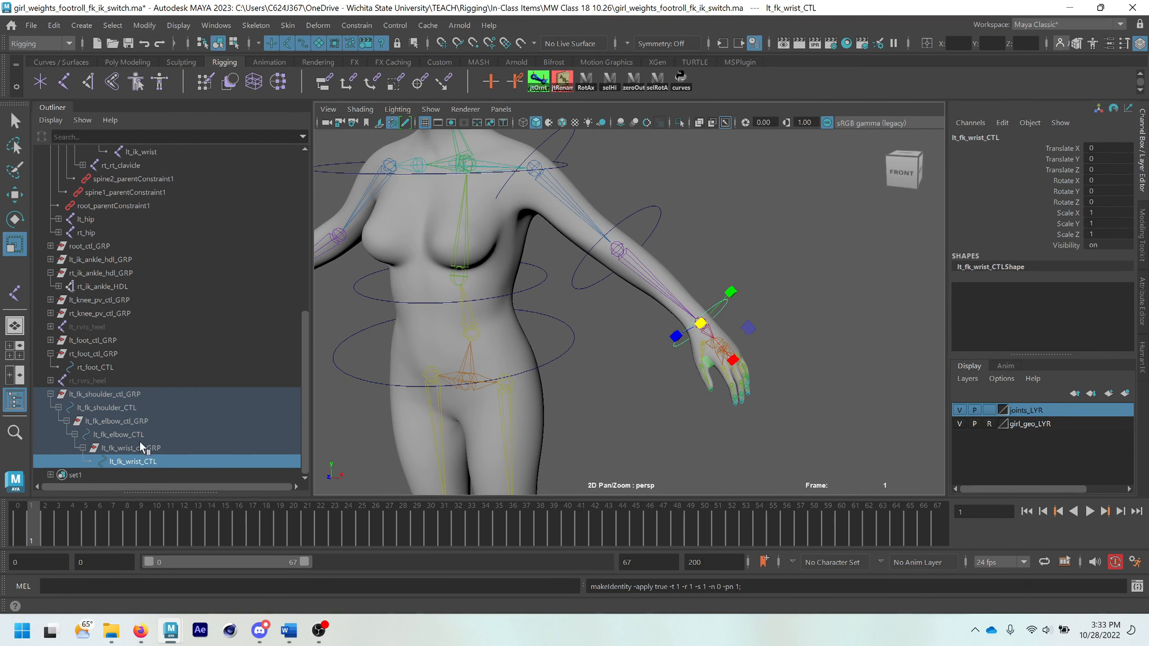
# - Unparent lt_fk_wrist_ctl_GRP from lt_fk_elbow_CTL so the elbow control can be resized independently
pyautogui.click(118, 435)
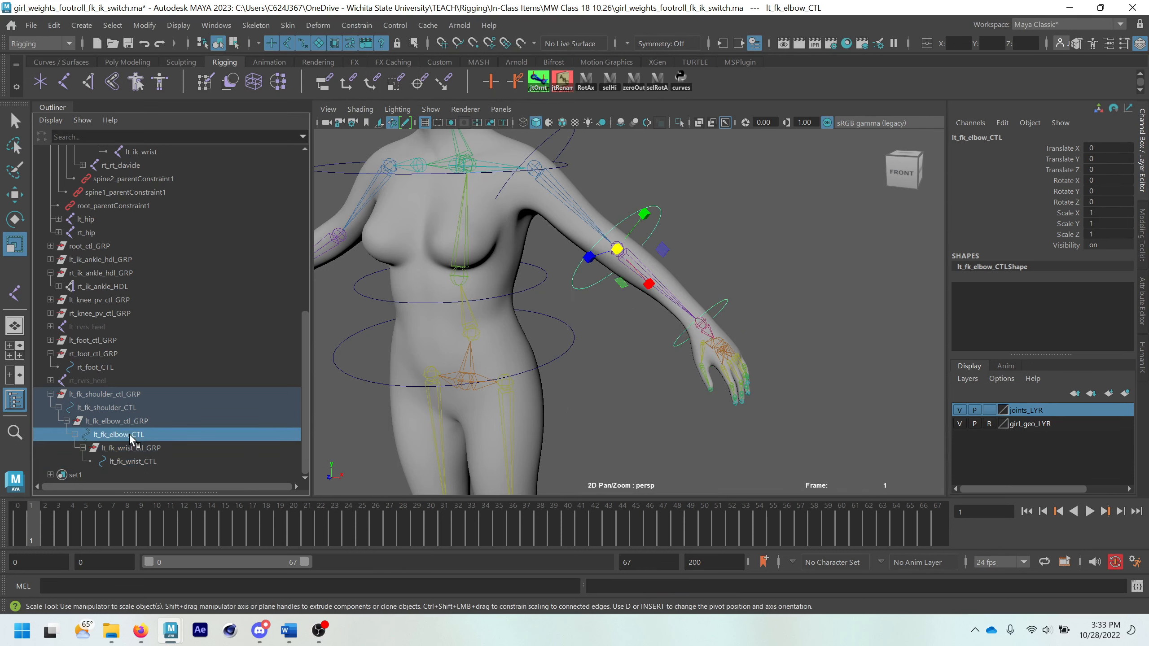
pyautogui.moveTo(616, 249); pyautogui.dragTo(541, 267)
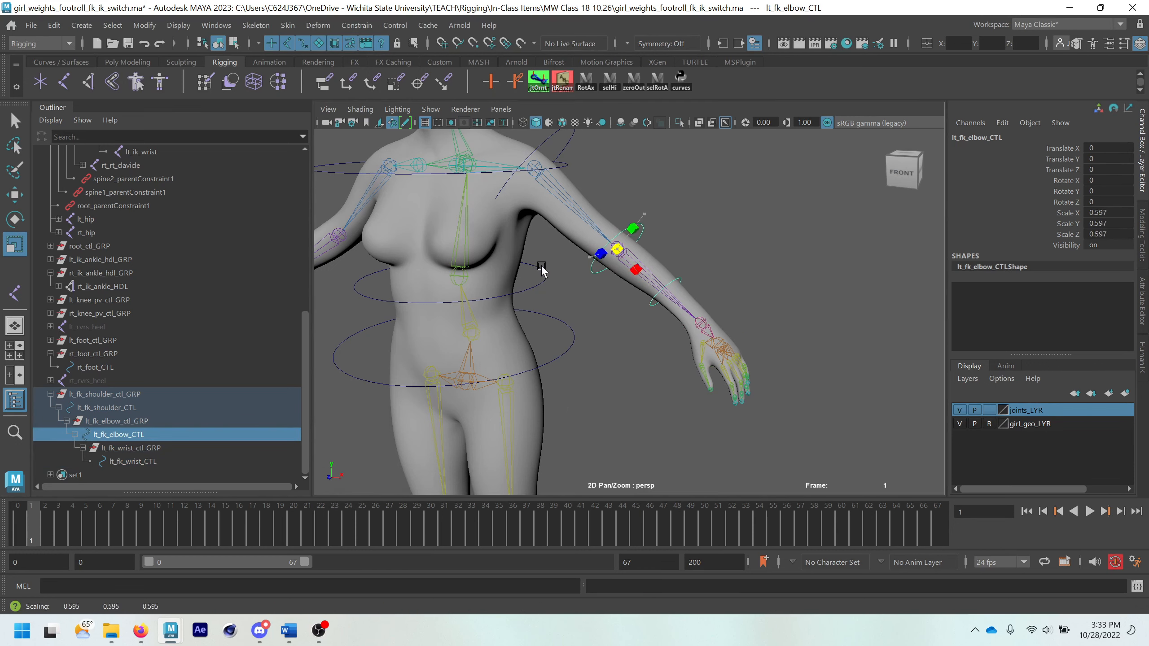
pyautogui.click(136, 446)
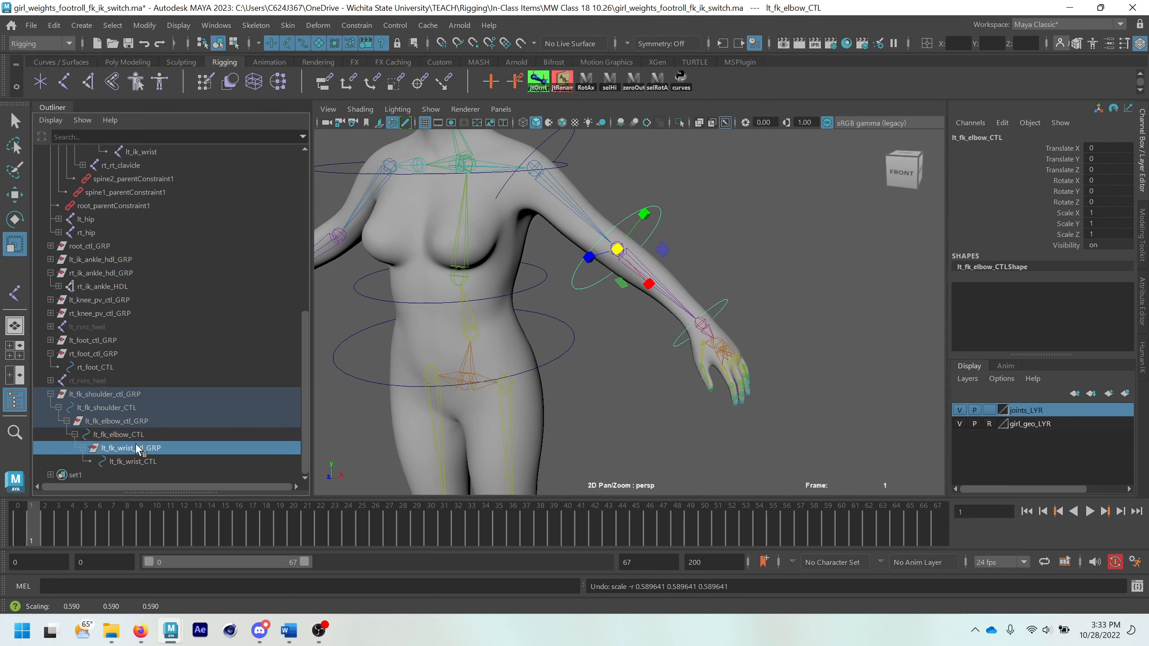
pyautogui.hotkey('shift', 'p')
# - Scale lt_fk_elbow_CTL uniformly to about 0.708 and freeze its transformations
pyautogui.click(137, 450)
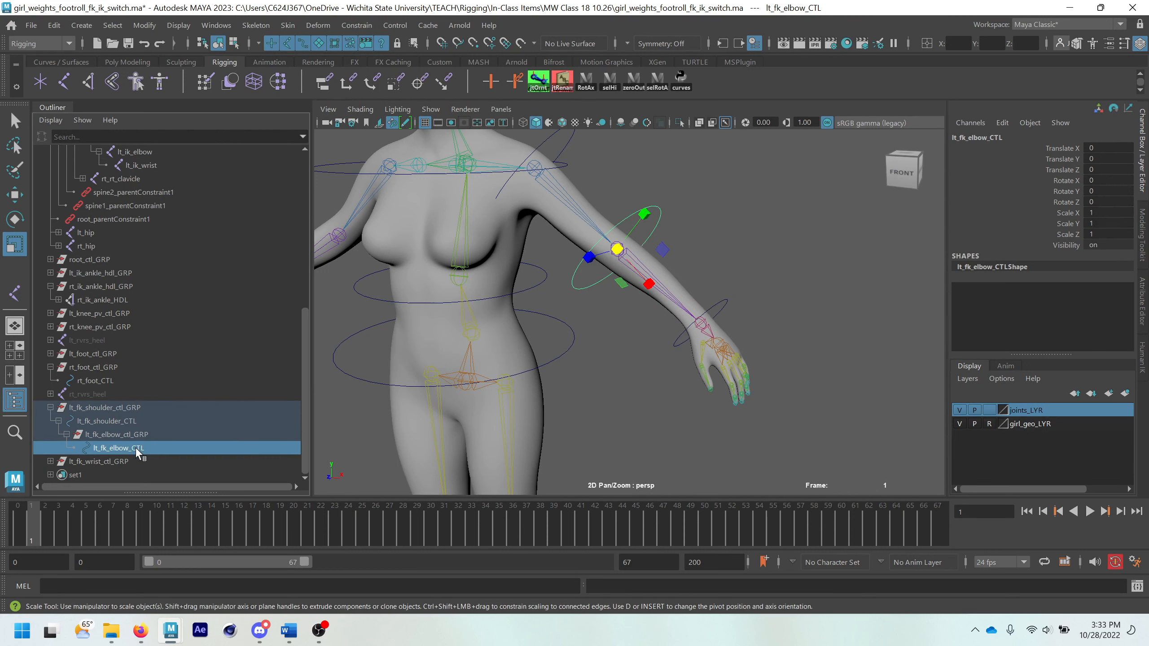
pyautogui.moveTo(618, 250); pyautogui.dragTo(589, 258)
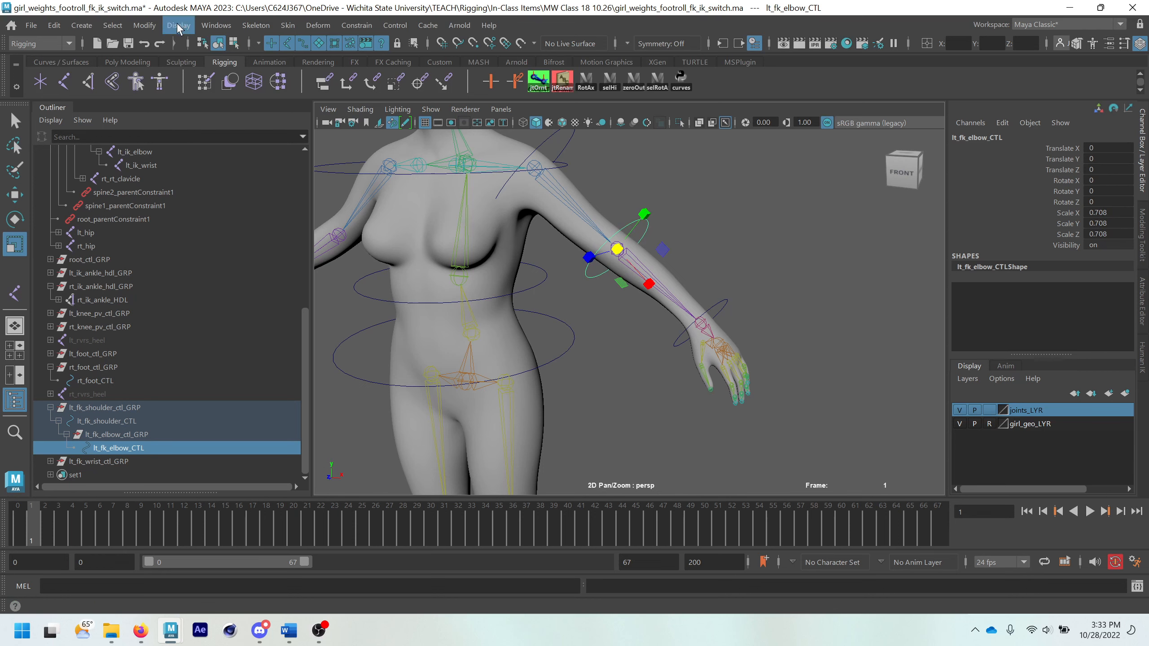
pyautogui.click(138, 26)
pyautogui.click(189, 90)
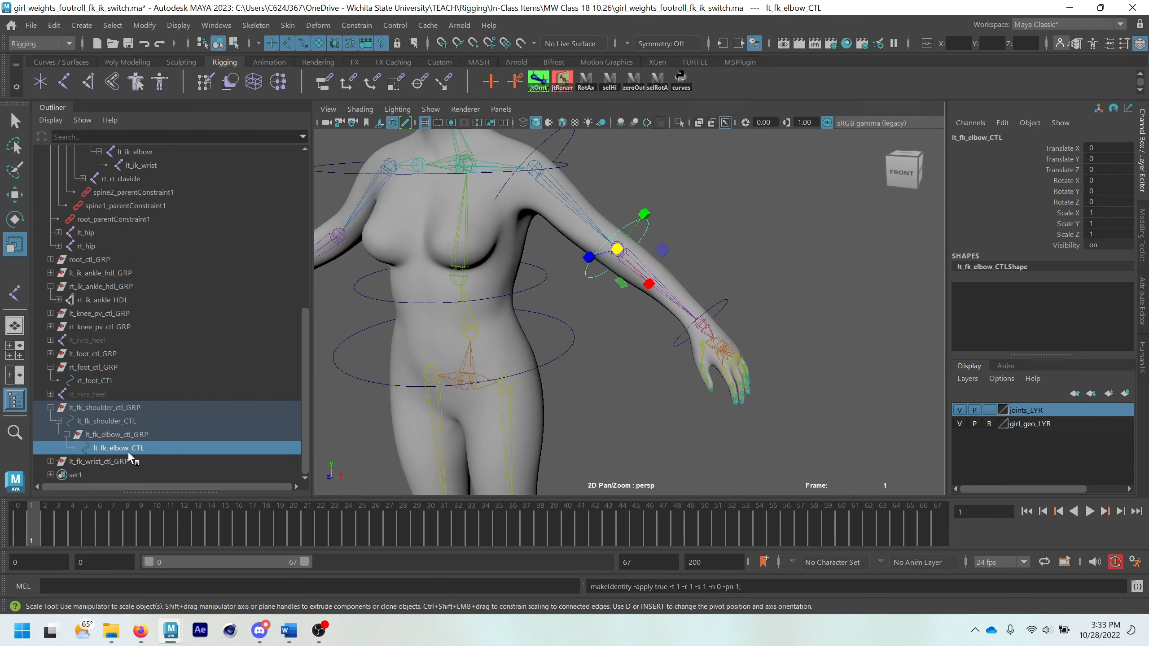
# - Try freezing the transformations of lt_fk_elbow_ctl_GRP and undo the group freeze, keeping the elbow control's own freeze
pyautogui.click(136, 431)
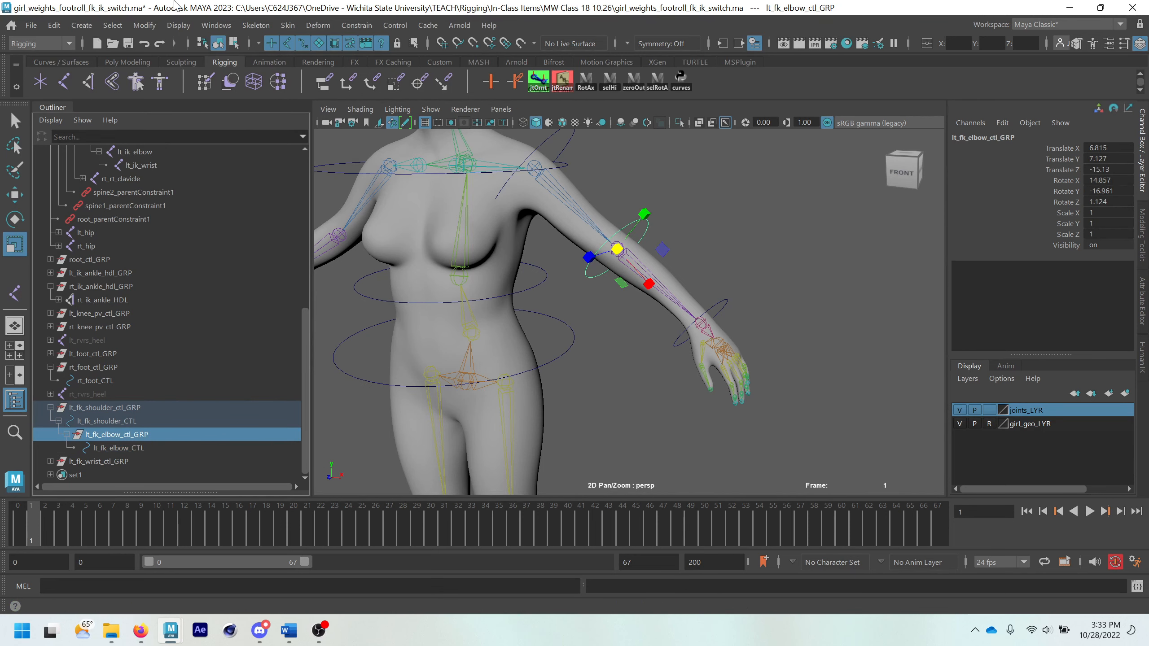
pyautogui.click(145, 25)
pyautogui.click(172, 90)
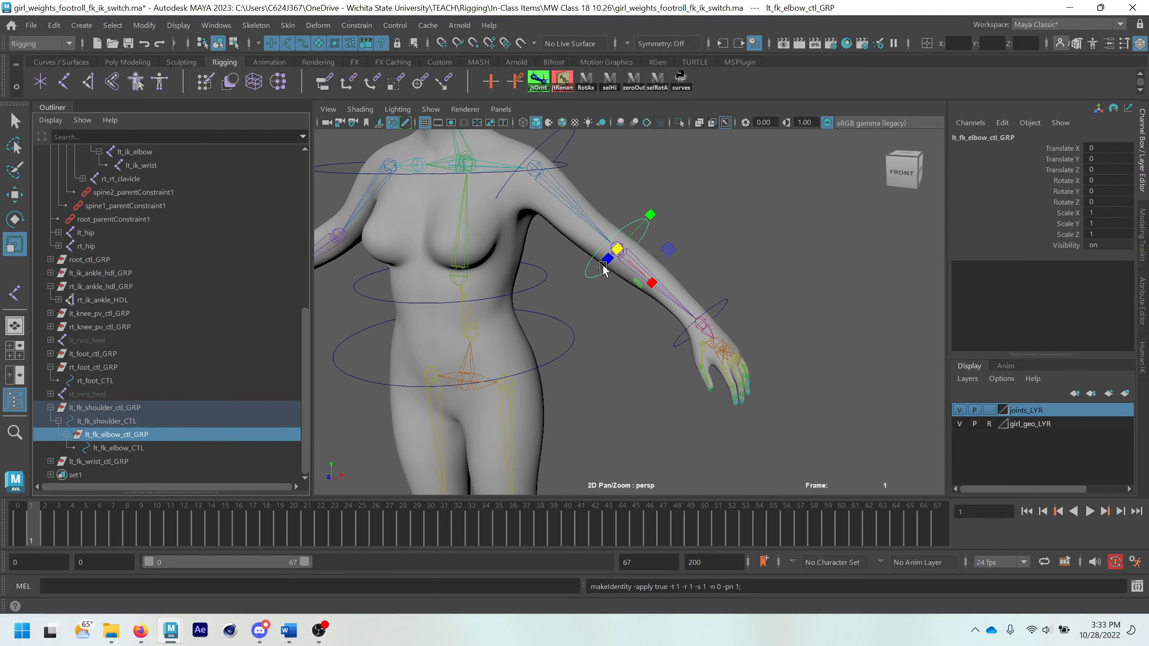
pyautogui.press('w')
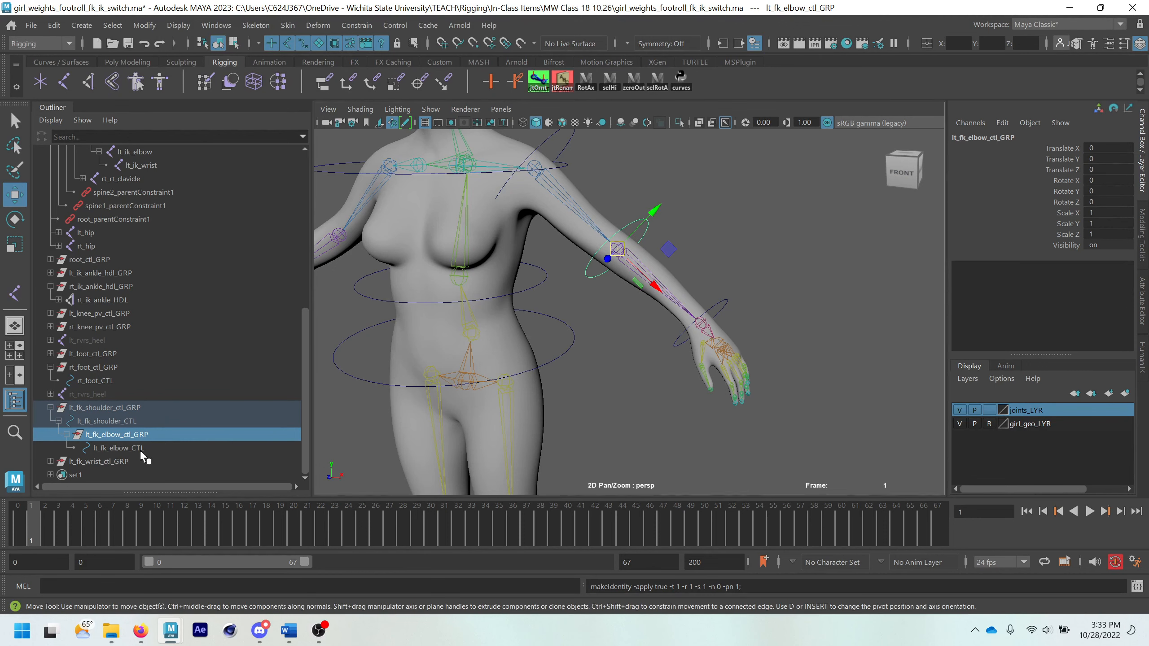
pyautogui.hotkey('ctrl', 'z')
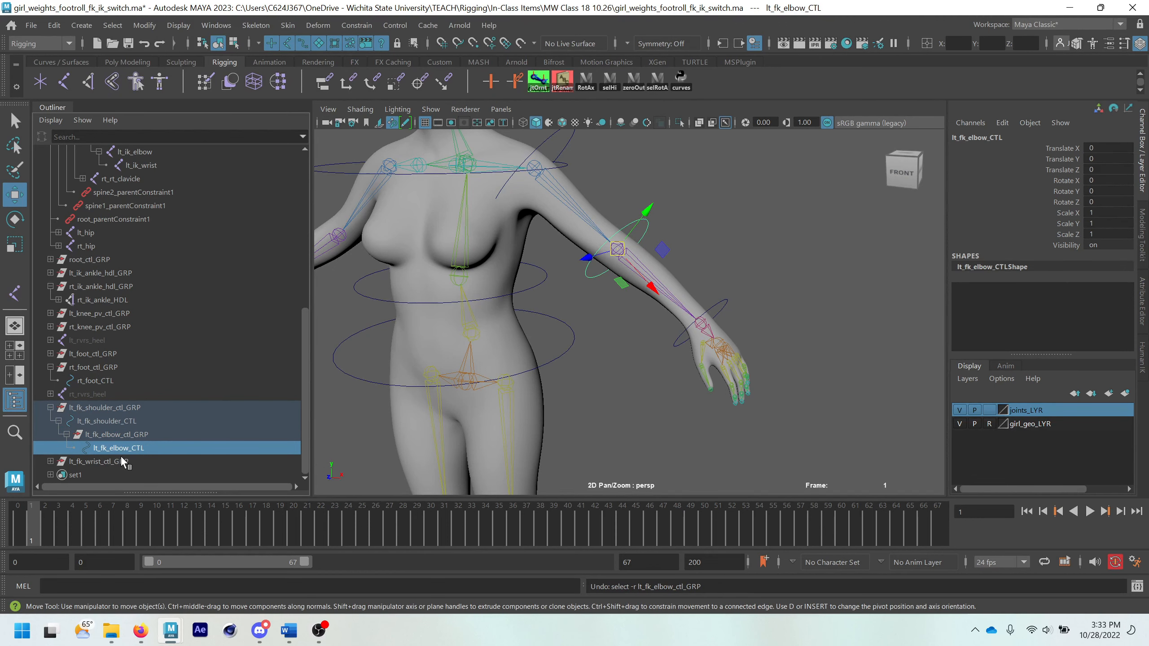
pyautogui.hotkey('ctrl', 'z')
pyautogui.hotkey('ctrl', 'y')
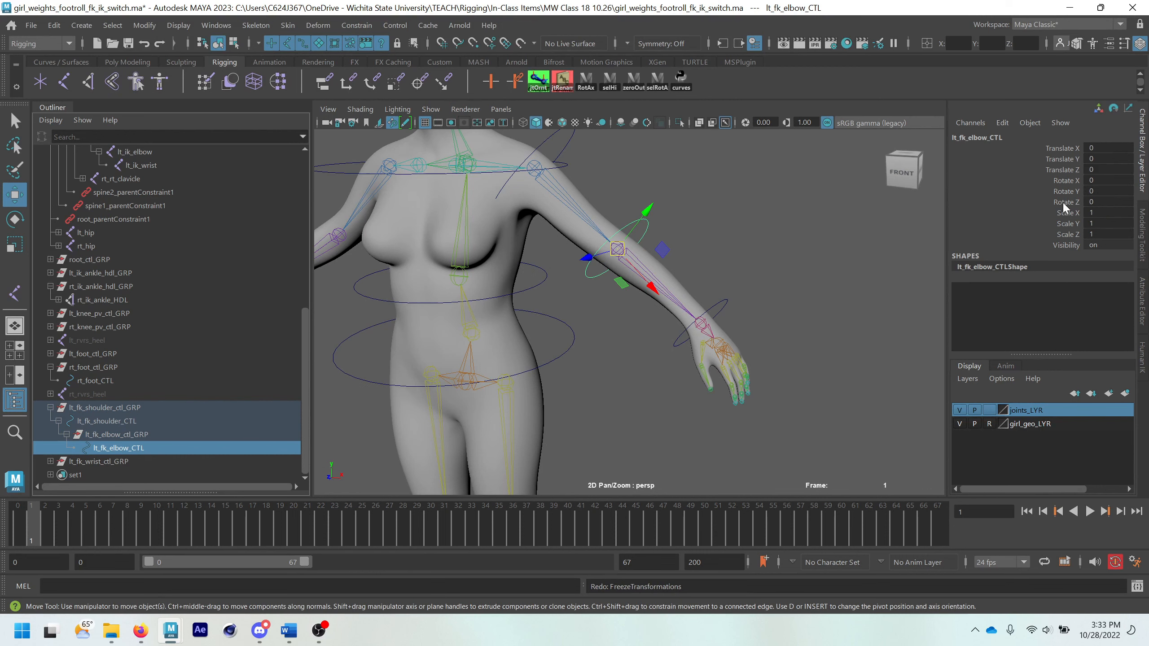
# - Expand lt_fk_wrist_ctl_GRP and parent it back under lt_fk_elbow_CTL
pyautogui.click(51, 461)
pyautogui.click(107, 462)
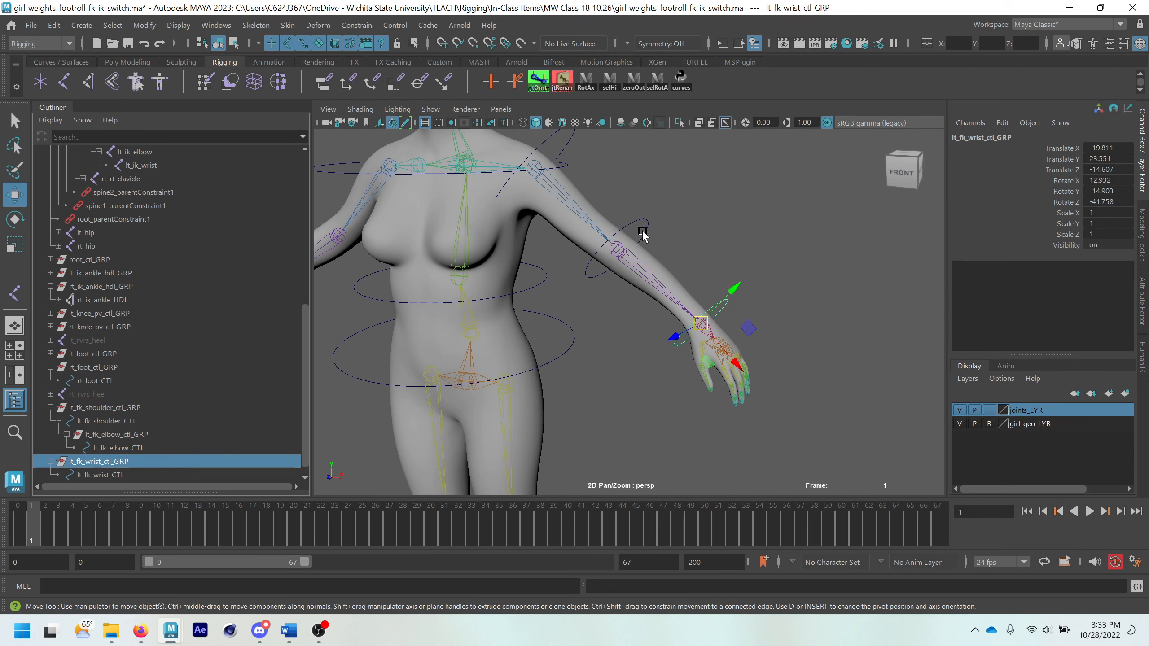
pyautogui.moveTo(107, 463); pyautogui.dragTo(111, 451)
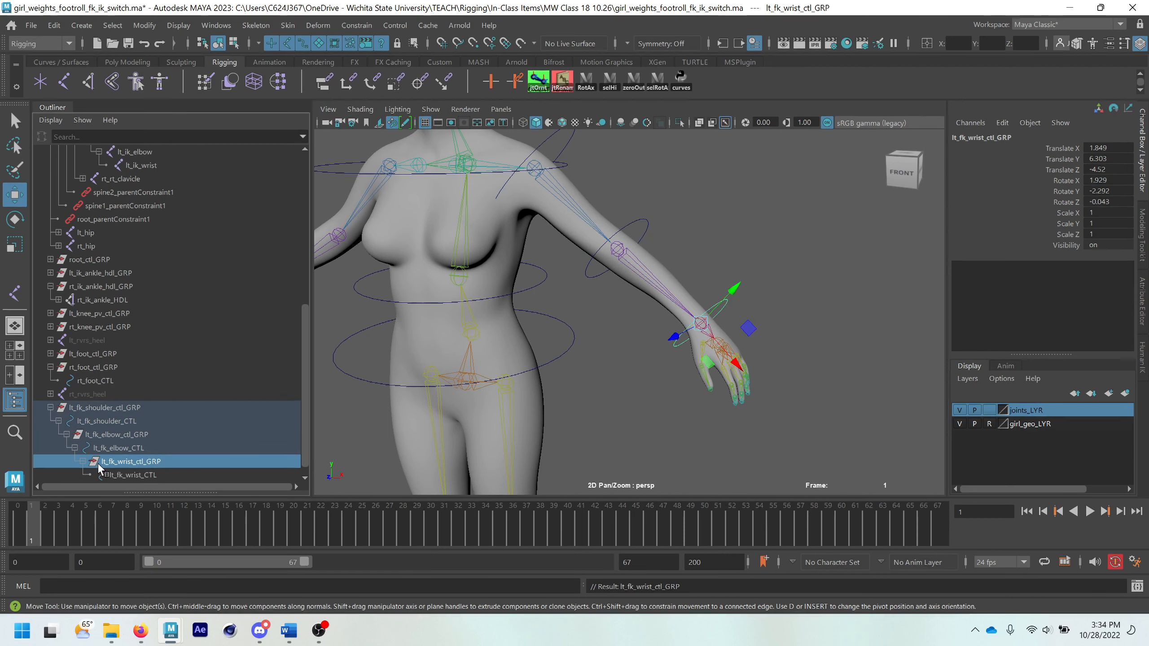
# - Check the rebuilt FK hierarchy by selecting its controls and groups between lt_fk_wrist_CTL and lt_fk_shoulder_ctl_GRP
pyautogui.click(130, 475)
pyautogui.press('Up')
pyautogui.press('Up')
pyautogui.press('Up')
pyautogui.press('Up')
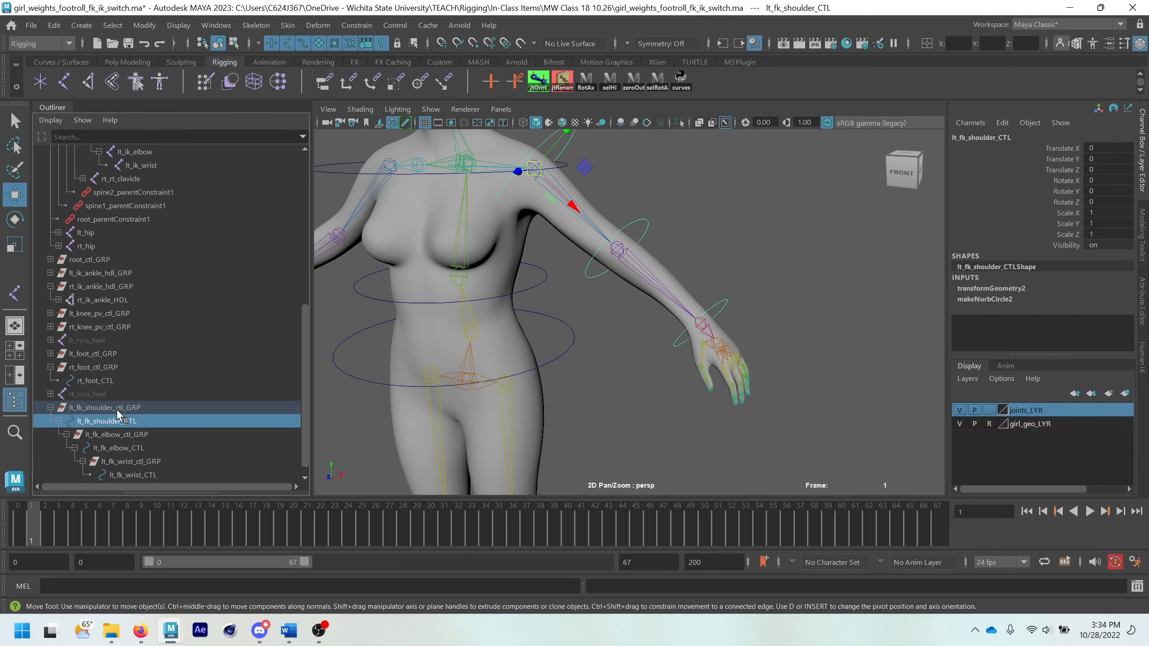
pyautogui.click(116, 409)
pyautogui.click(117, 420)
pyautogui.click(120, 449)
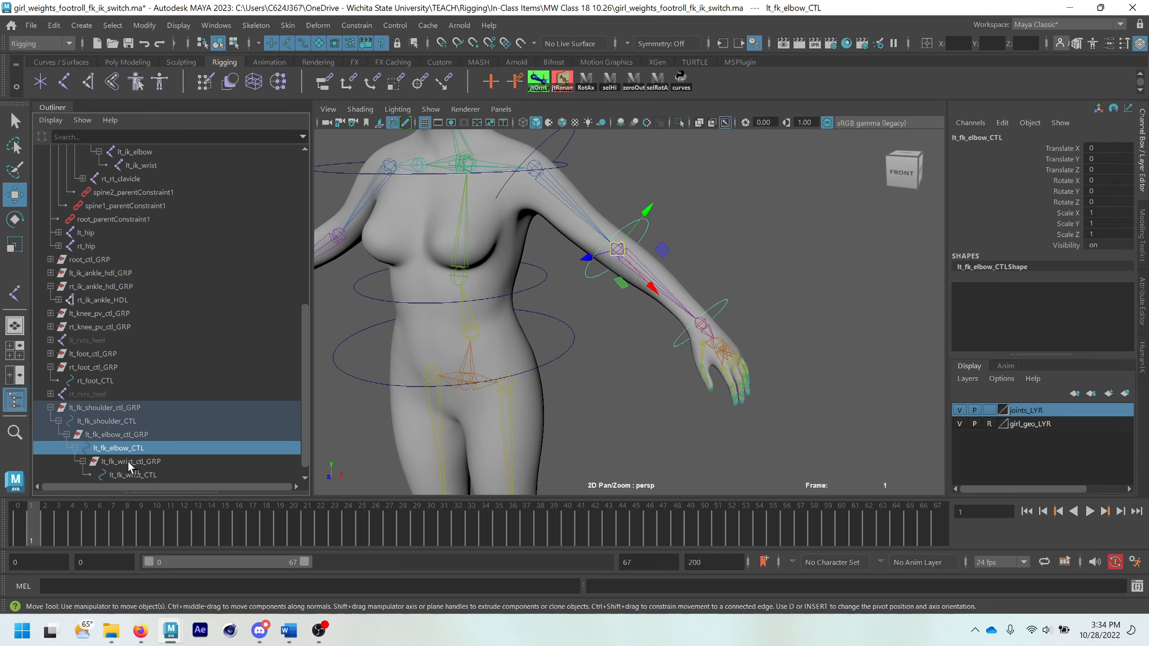
pyautogui.click(160, 474)
# - Isolate lt_fk_shoulder_ctl_GRP together with the lt_fk_shoulder joint chain in the viewport and clear the selection
pyautogui.scroll(-4, 458, 420)
pyautogui.moveTo(636, 318)
pyautogui.keyDown('alt'); pyautogui.mouseDown()
pyautogui.moveTo(655, 318)
pyautogui.moveTo(621, 316)
pyautogui.mouseUp(); pyautogui.keyUp('alt')
pyautogui.click(94, 406)
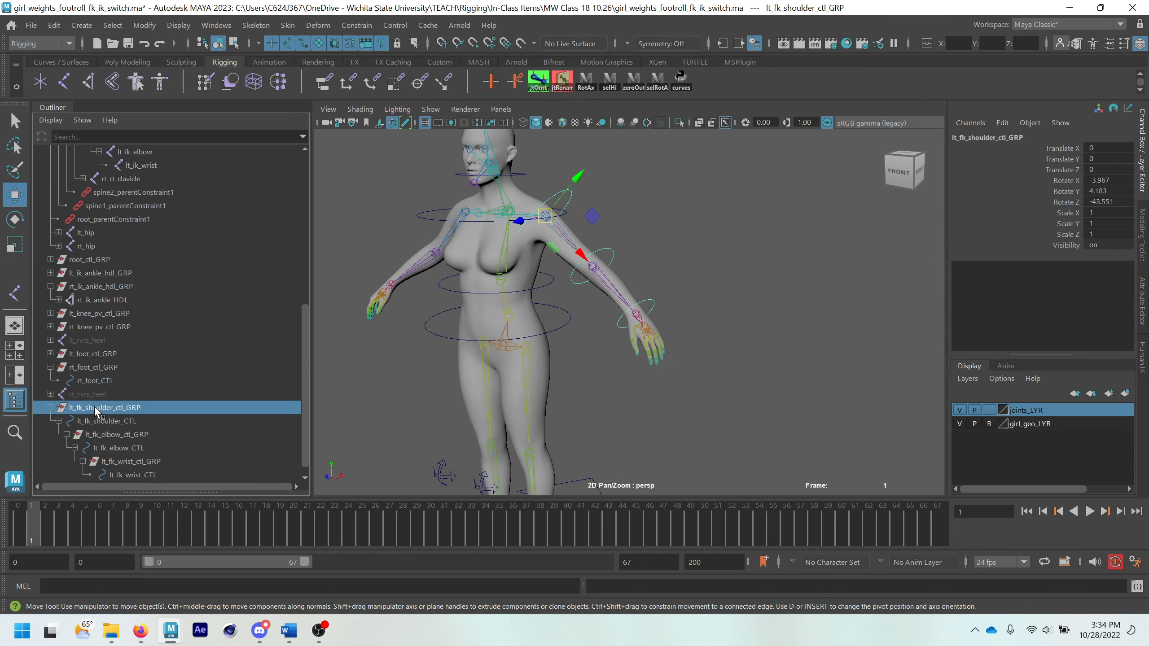
pyautogui.scroll(5, 90, 404)
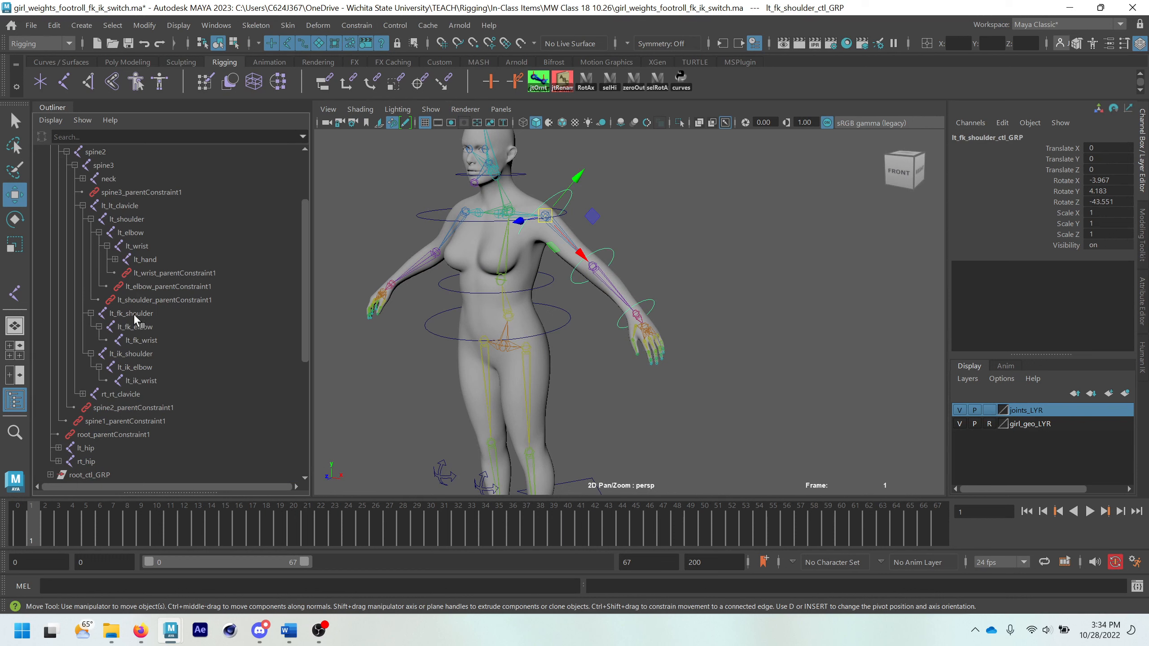
pyautogui.click(133, 314)
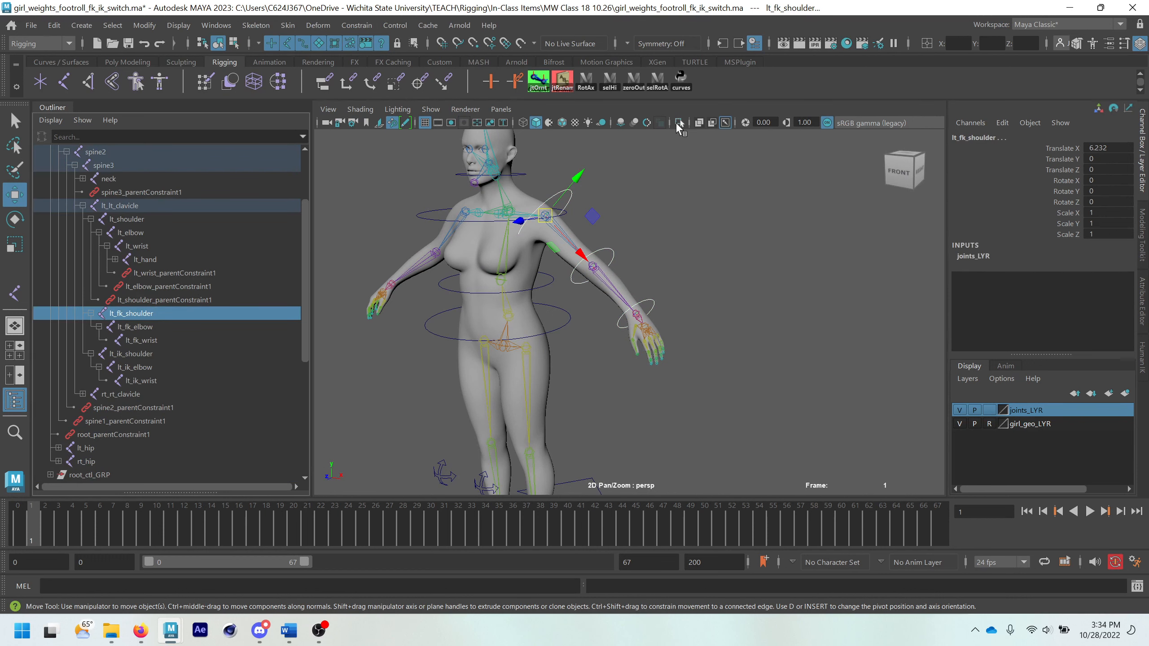
pyautogui.click(678, 123)
pyautogui.keyDown('alt'); pyautogui.moveTo(565, 219); pyautogui.dragTo(664, 342); pyautogui.keyUp('alt')
pyautogui.click(615, 225)
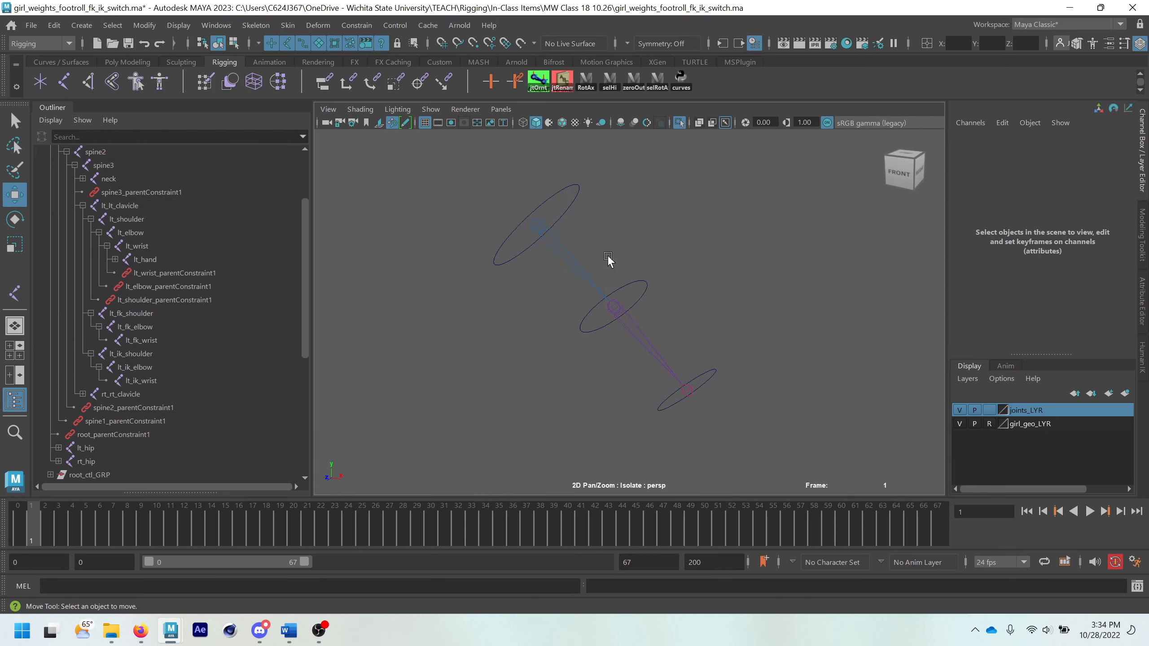
# - Select lt_fk_shoulder_CTL and the lt_fk_shoulder joint, and turn on Maintain offset in the Parent Constraint options
pyautogui.keyDown('alt'); pyautogui.moveTo(662, 389); pyautogui.dragTo(641, 359, button='middle'); pyautogui.keyUp('alt')
pyautogui.keyDown('alt'); pyautogui.moveTo(518, 230); pyautogui.dragTo(520, 283, button='middle'); pyautogui.keyUp('alt')
pyautogui.keyDown('alt'); pyautogui.moveTo(500, 244); pyautogui.dragTo(518, 244, button='right'); pyautogui.keyUp('alt')
pyautogui.press('q')
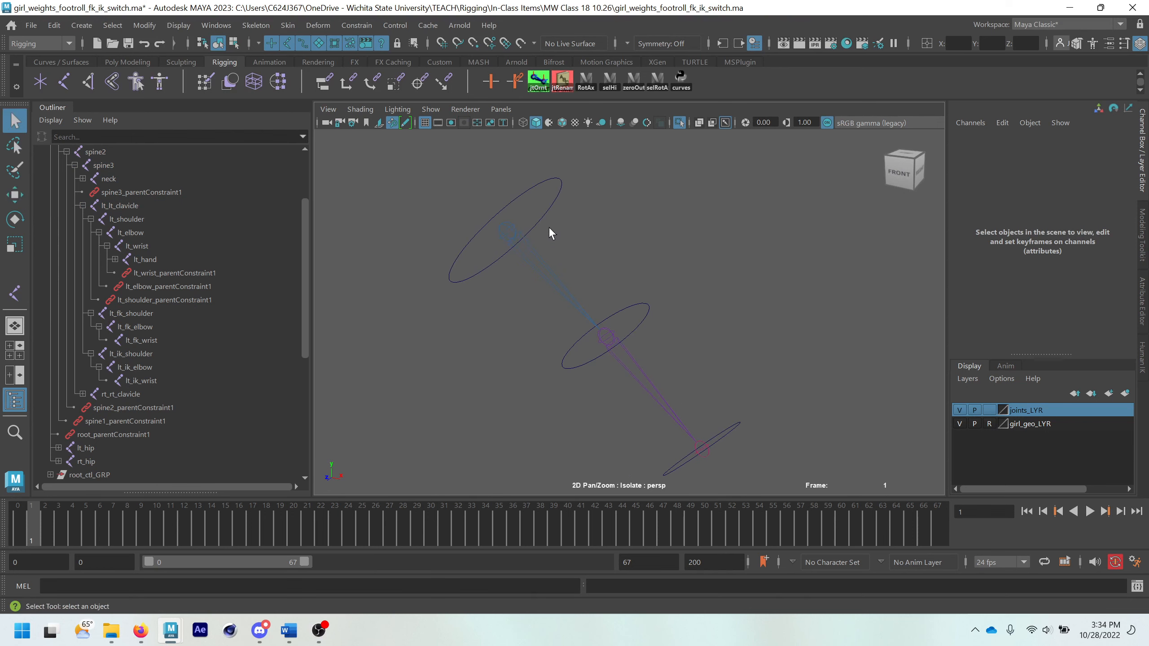
pyautogui.click(555, 196)
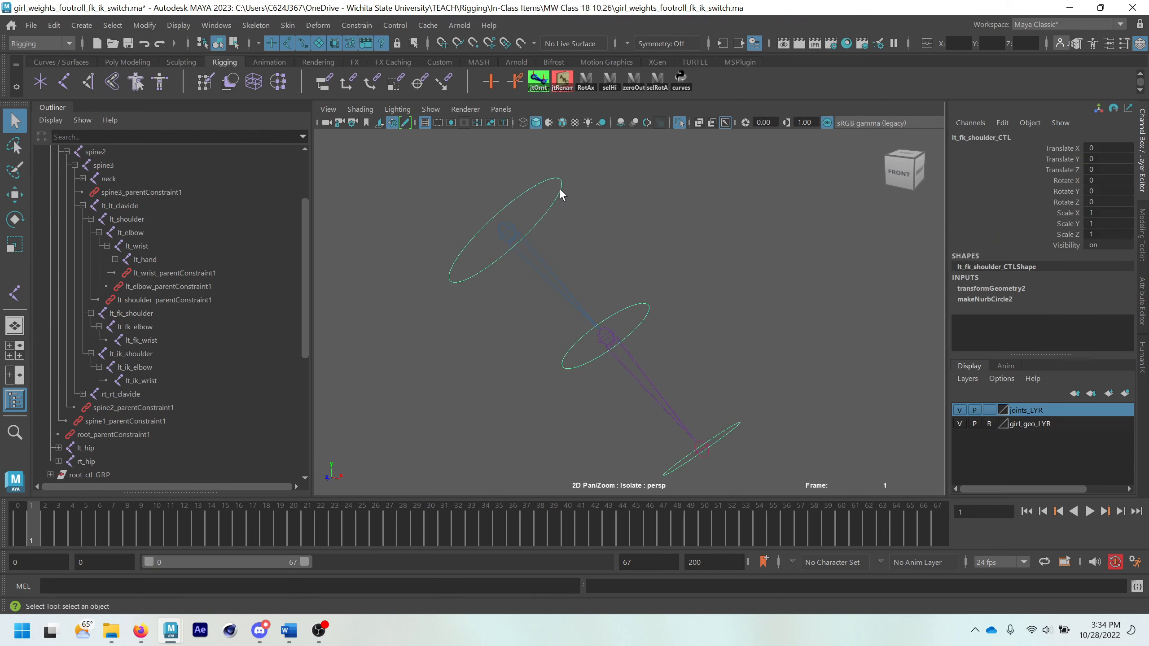
pyautogui.click(536, 256)
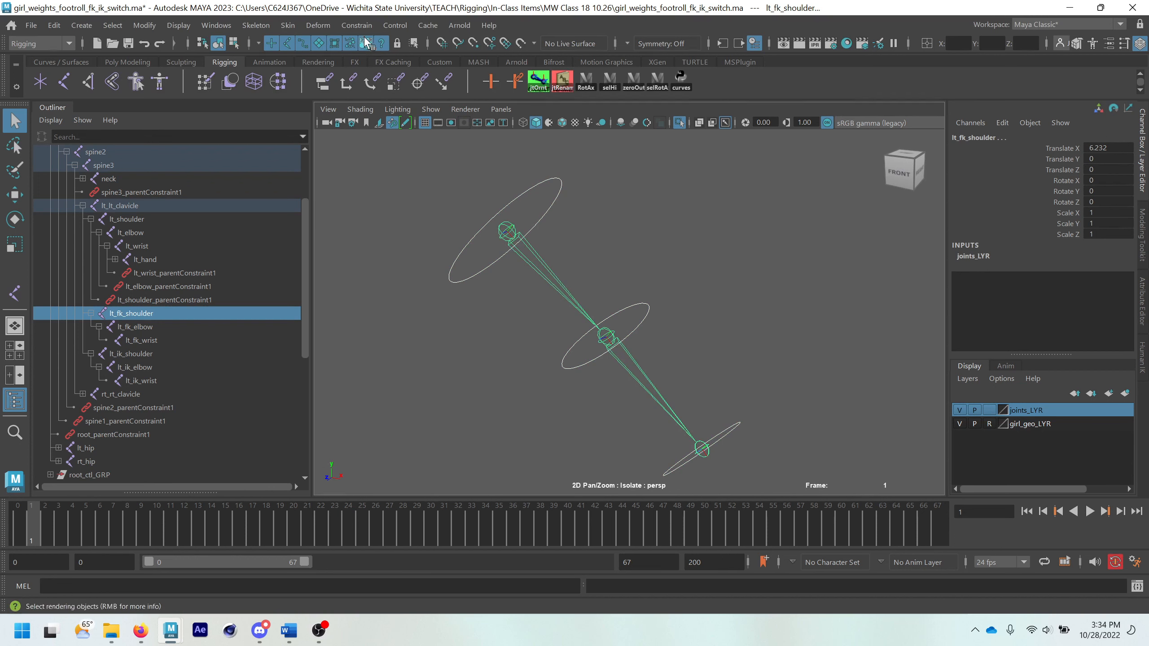
pyautogui.click(358, 25)
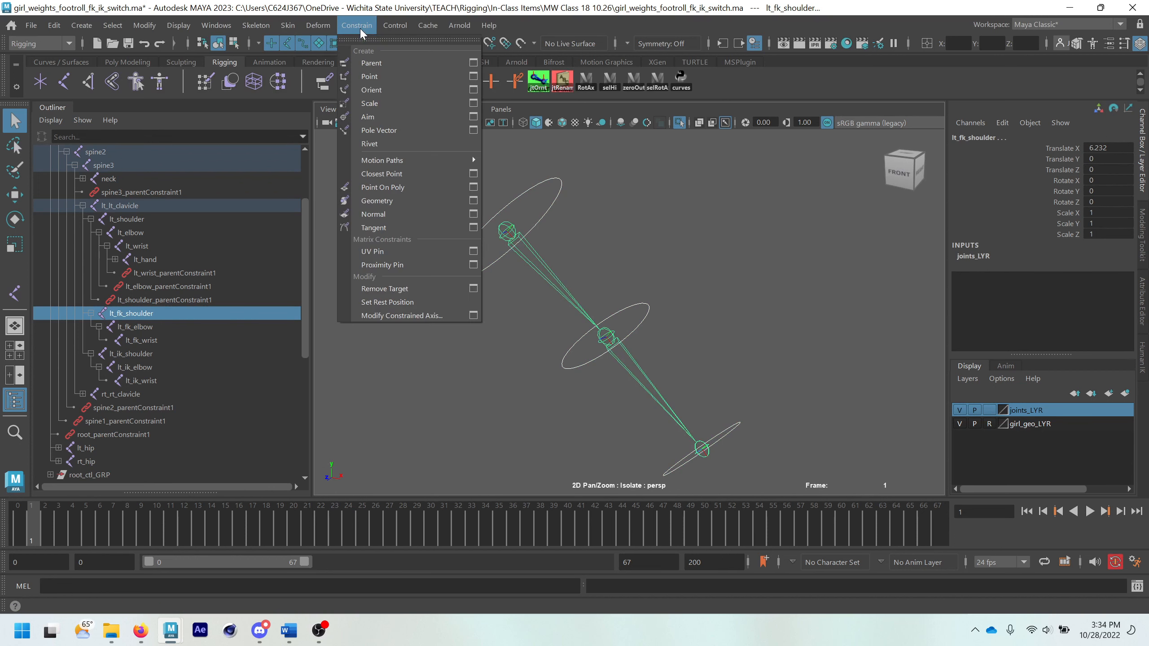
pyautogui.click(473, 64)
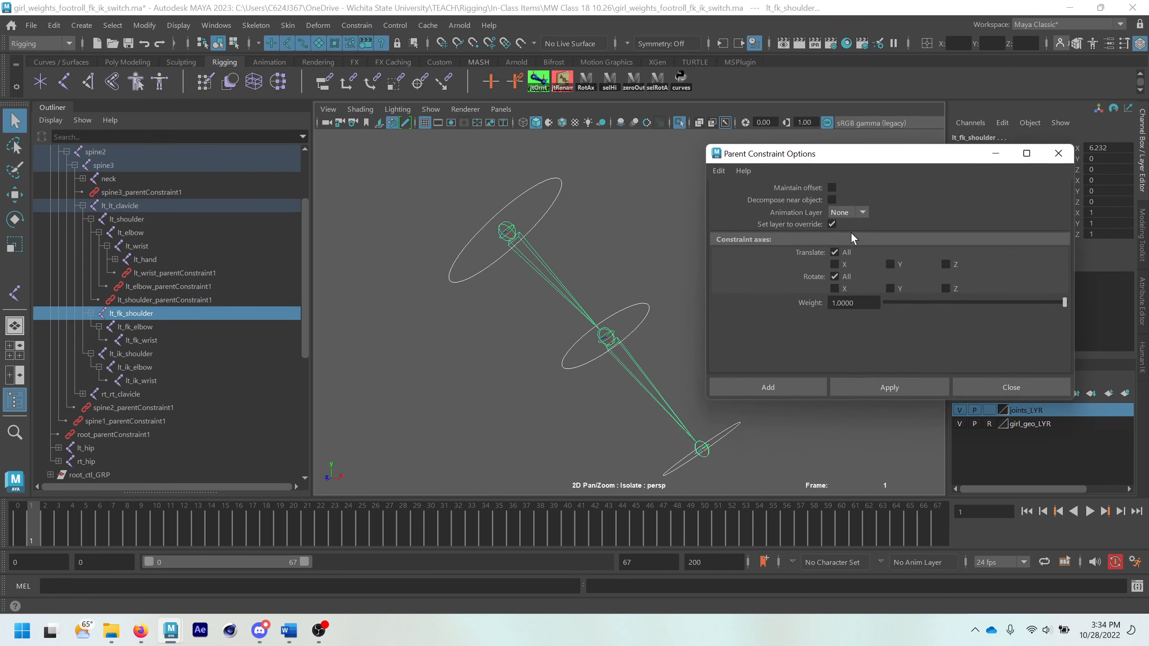
pyautogui.click(832, 187)
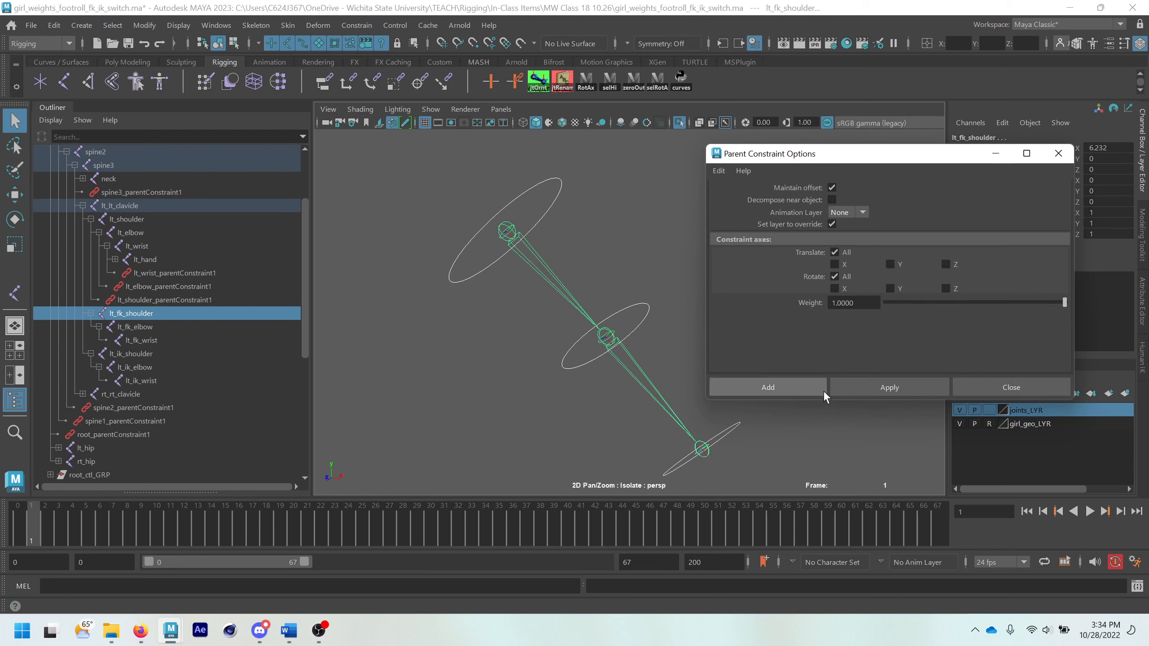
# - Undo the first added constraint and reapply the parent constraint from lt_fk_shoulder_CTL to the lt_fk_shoulder joint, keeping the options window open
pyautogui.click(780, 391)
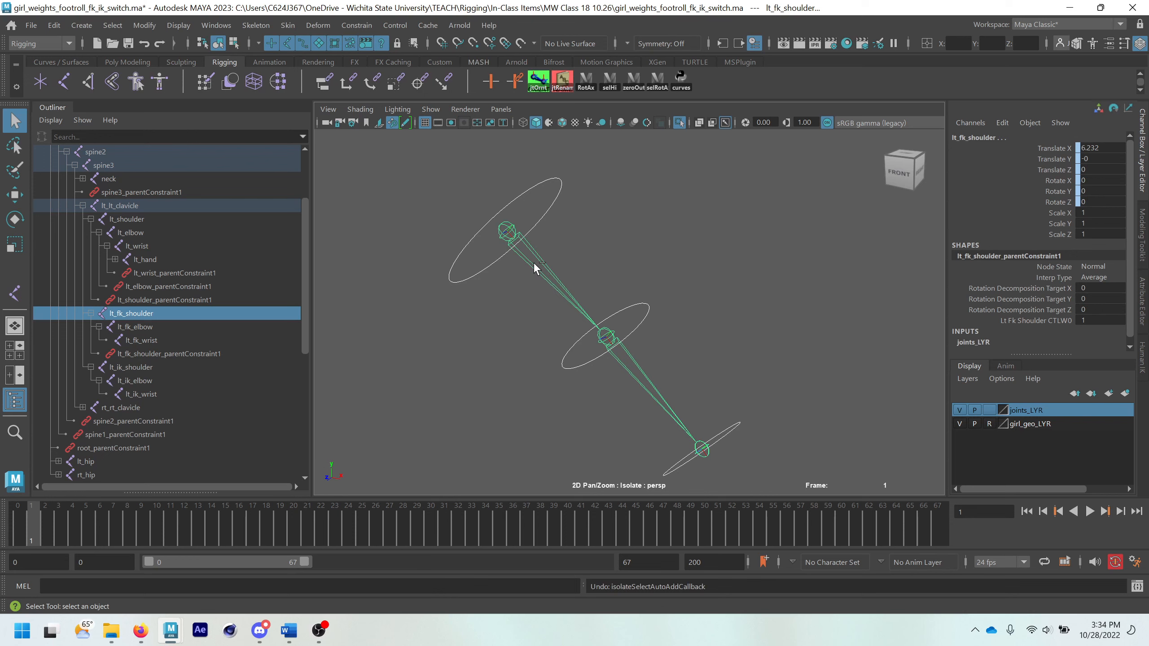
pyautogui.hotkey('ctrl', 'z')
pyautogui.click(357, 24)
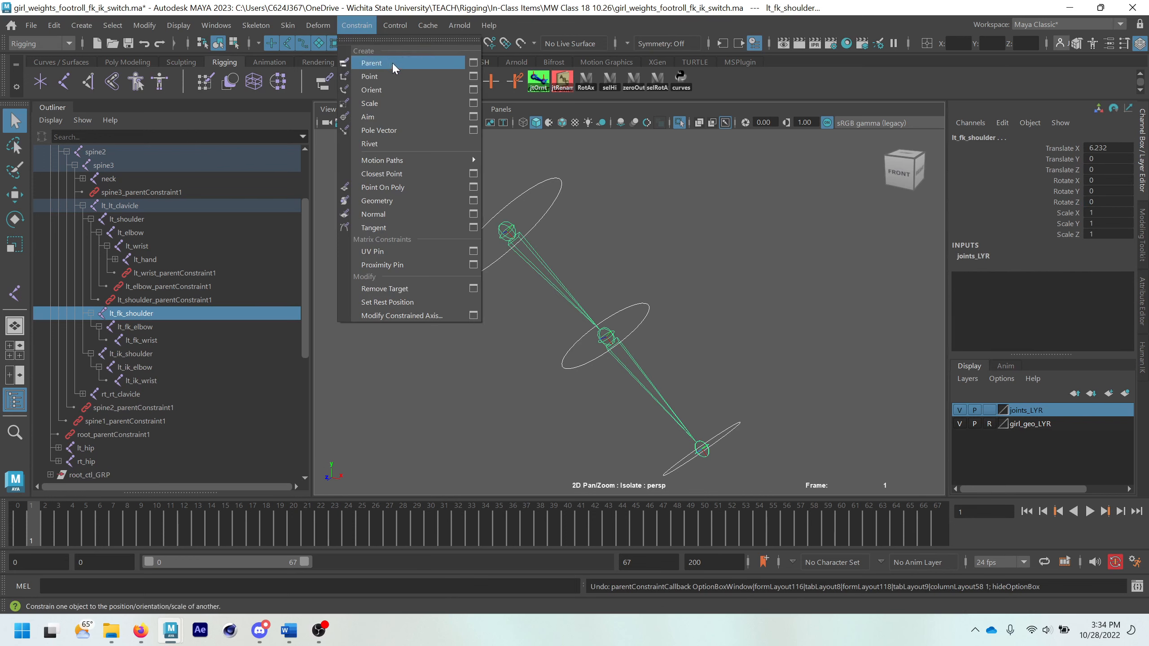
pyautogui.click(470, 63)
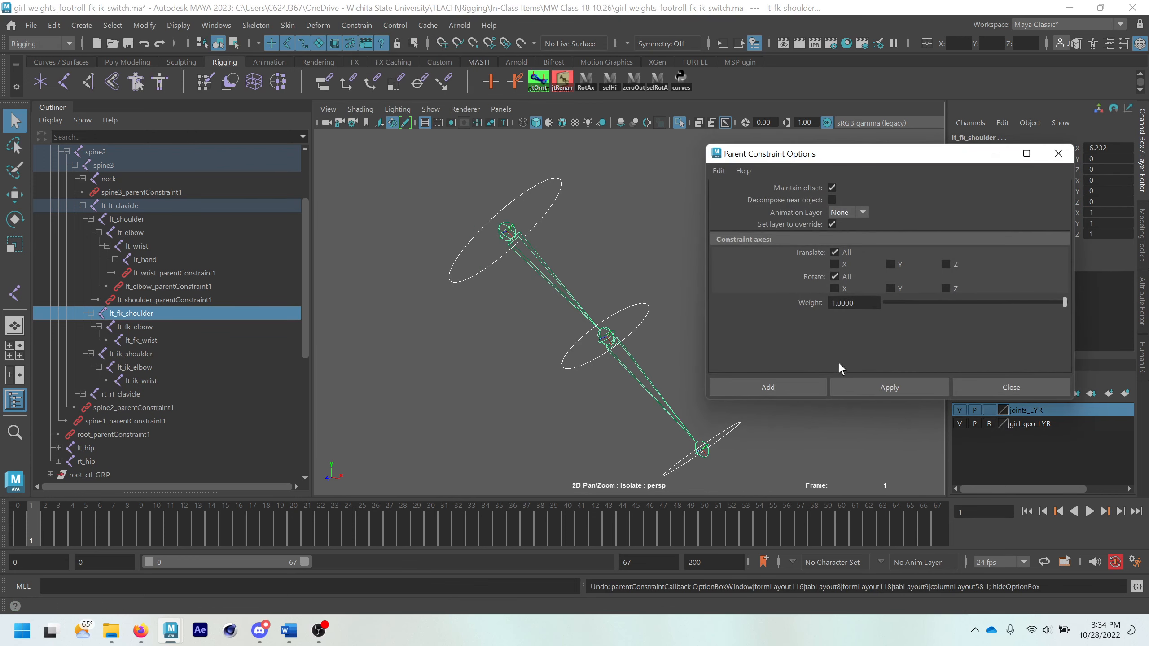
pyautogui.click(850, 384)
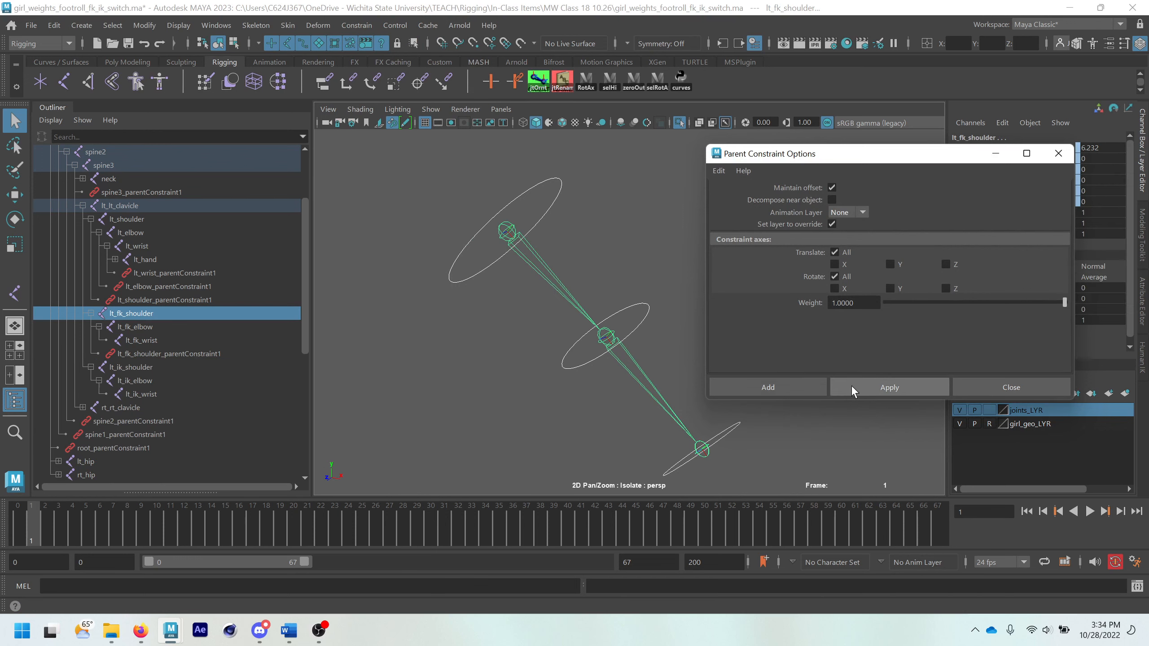
# - Parent-constrain the lt_fk_elbow joint to lt_fk_elbow_CTL with Maintain offset on
pyautogui.click(647, 313)
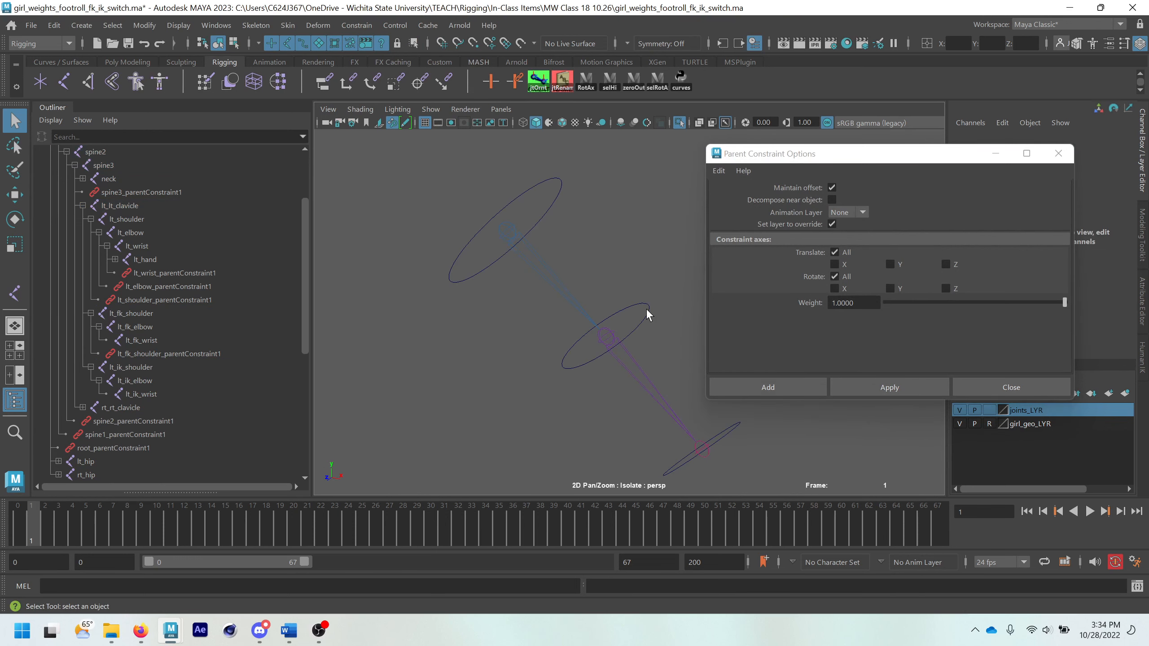
pyautogui.click(647, 310)
pyautogui.keyDown('alt'); pyautogui.moveTo(644, 347); pyautogui.dragTo(610, 323, button='middle'); pyautogui.keyUp('alt')
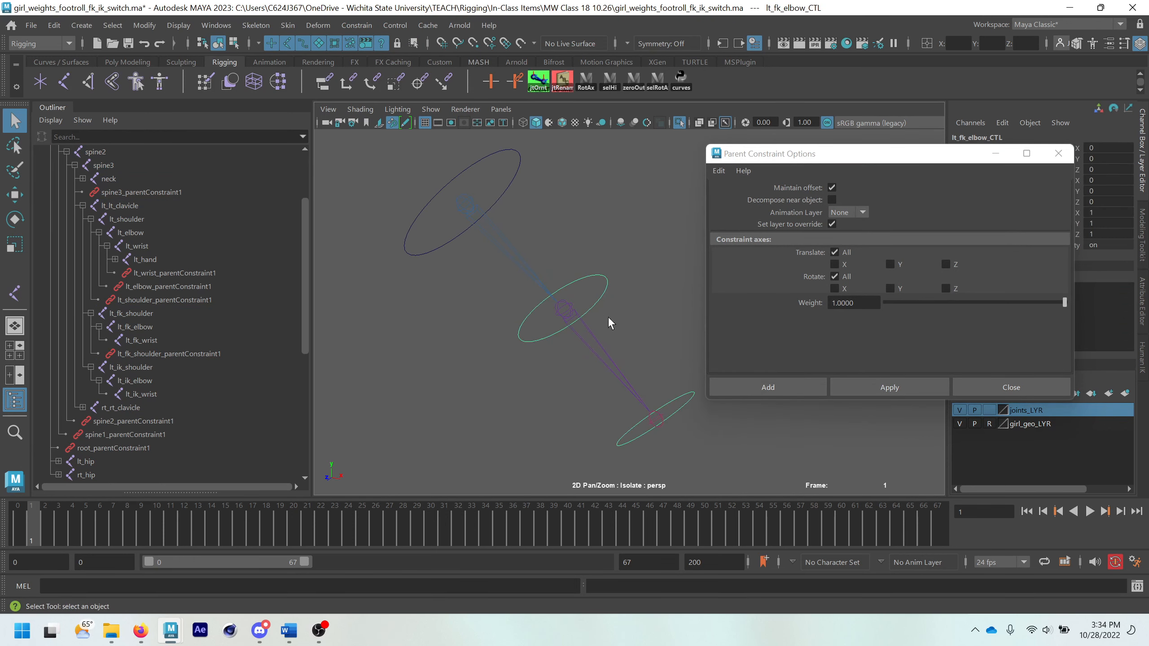
pyautogui.keyDown('shift'); pyautogui.click(597, 340); pyautogui.keyUp('shift')
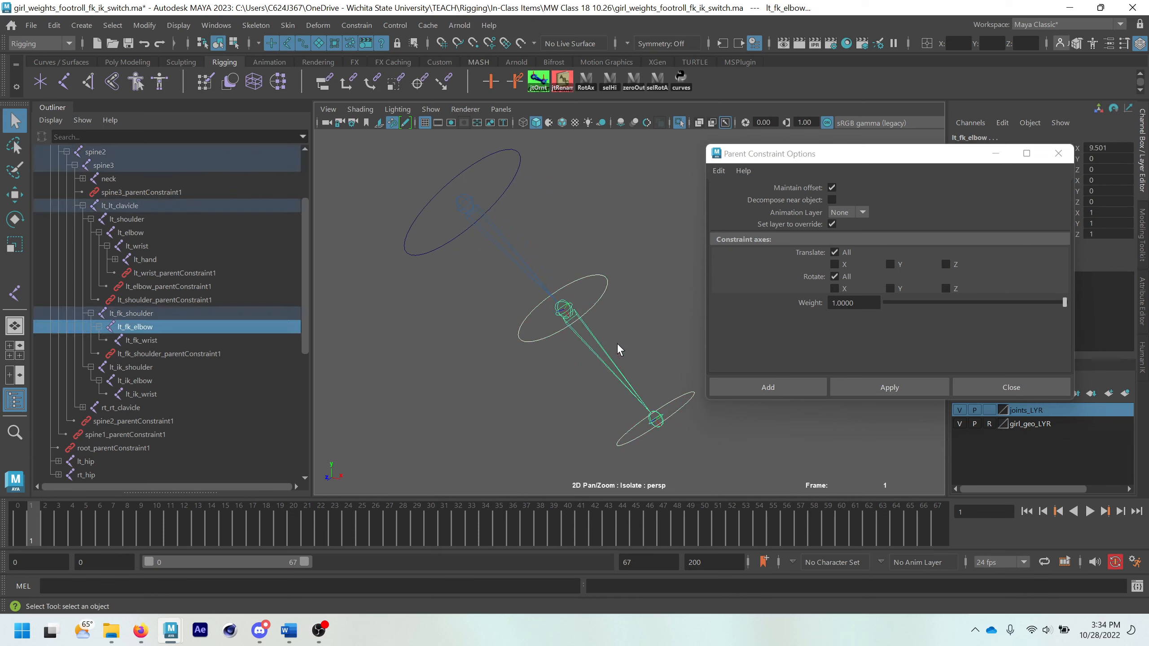
pyautogui.click(870, 386)
# - Parent-constrain the lt_fk_wrist joint to lt_fk_wrist_CTL with Maintain offset on and close the constraint options
pyautogui.keyDown('alt'); pyautogui.moveTo(780, 433); pyautogui.dragTo(580, 305, button='middle'); pyautogui.keyUp('alt')
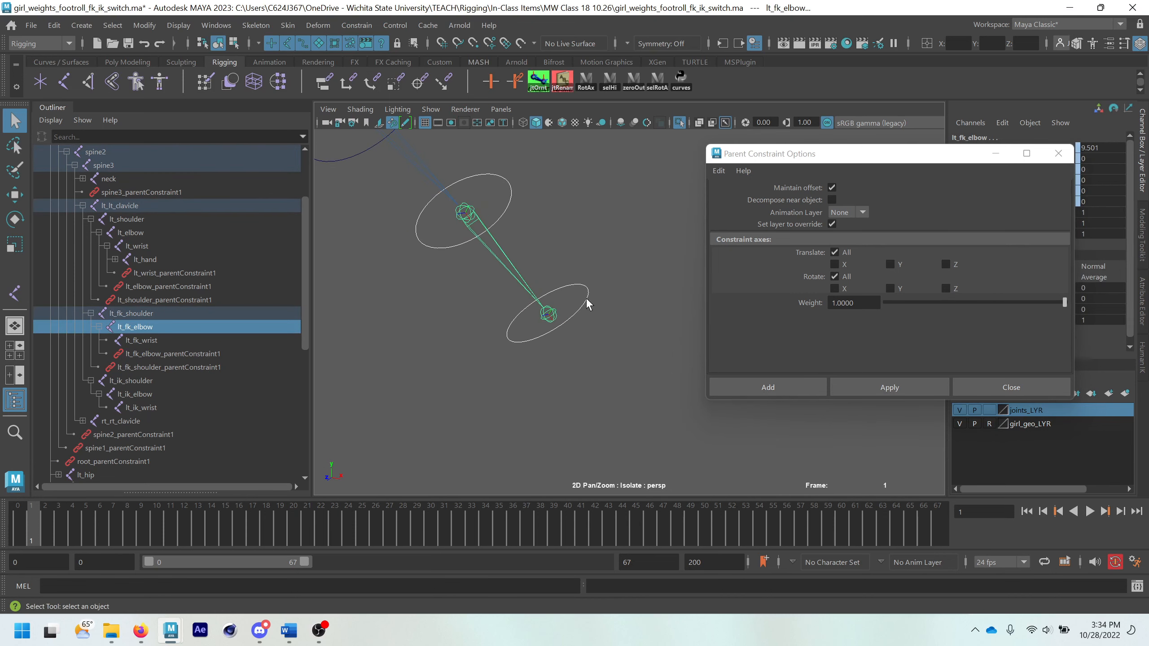
pyautogui.click(587, 301)
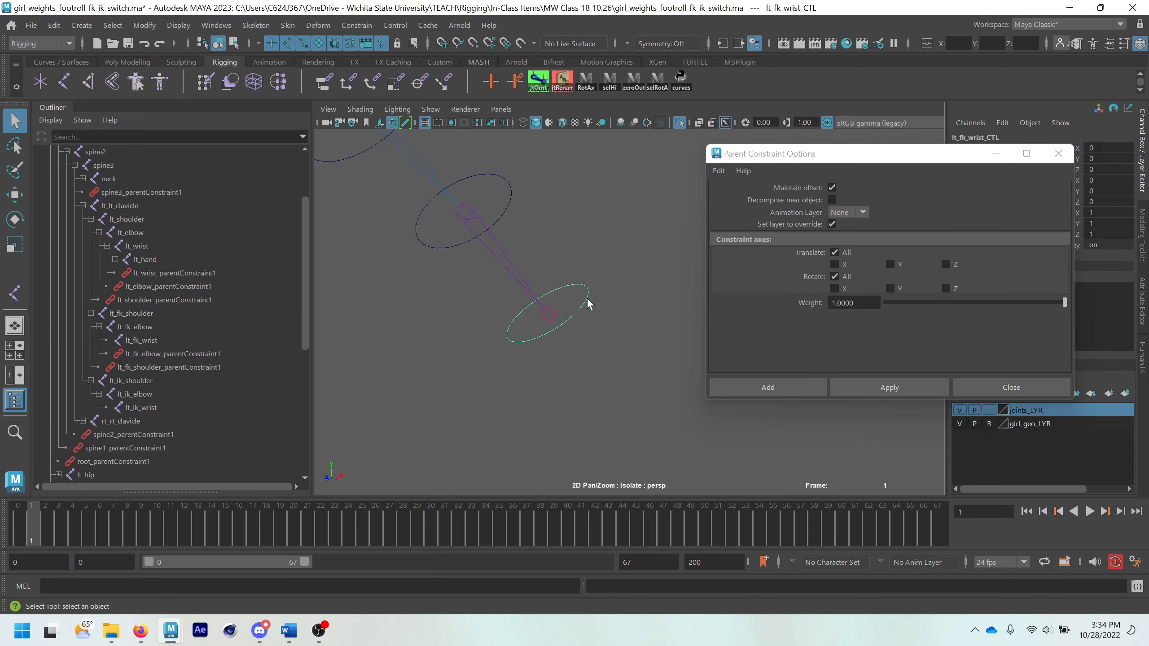
pyautogui.keyDown('shift'); pyautogui.click(552, 312); pyautogui.keyUp('shift')
pyautogui.click(767, 387)
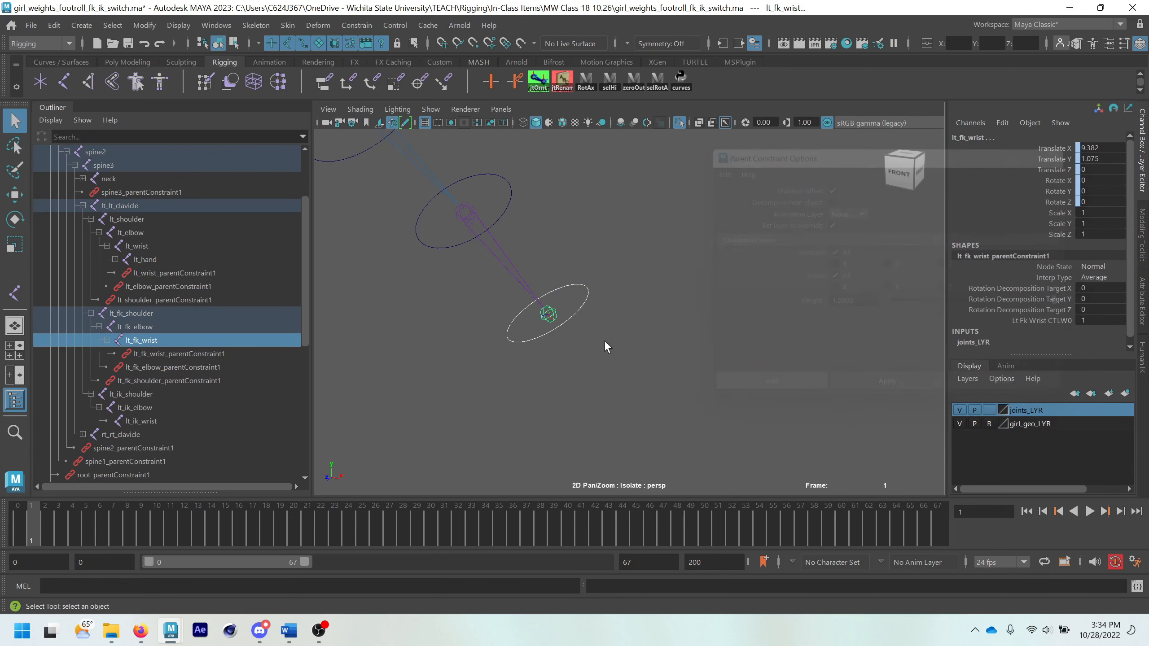
# - Test-rotate lt_fk_shoulder_CTL to check that it drives the FK joint chain, and undo the rotation
pyautogui.scroll(-3, 608, 290)
pyautogui.click(569, 212)
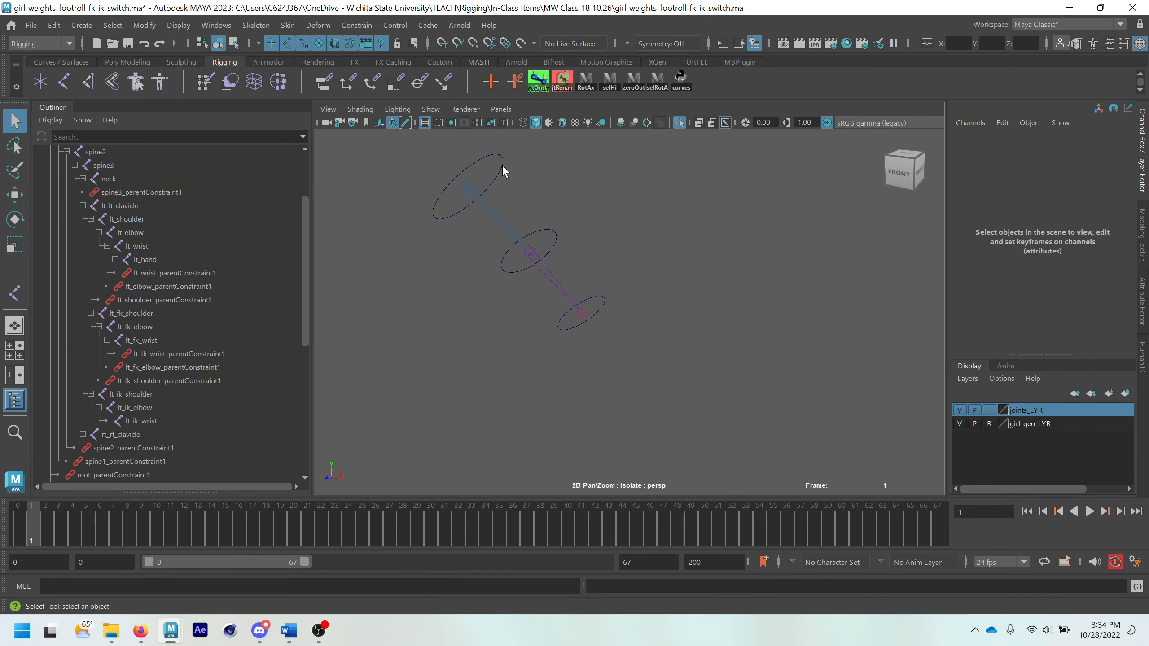
pyautogui.click(502, 165)
pyautogui.press('e')
pyautogui.moveTo(479, 218); pyautogui.dragTo(519, 225)
pyautogui.keyDown('alt'); pyautogui.moveTo(518, 224); pyautogui.dragTo(497, 219); pyautogui.keyUp('alt')
pyautogui.keyDown('alt'); pyautogui.moveTo(496, 220); pyautogui.dragTo(555, 260, button='middle'); pyautogui.keyUp('alt')
pyautogui.moveTo(506, 258)
pyautogui.mouseDown()
pyautogui.moveTo(516, 252)
pyautogui.moveTo(463, 229)
pyautogui.moveTo(546, 249)
pyautogui.moveTo(464, 225)
pyautogui.moveTo(487, 245)
pyautogui.mouseUp()
pyautogui.hotkey('ctrl', 'z')
# - Test-rotate lt_fk_elbow_CTL about Y to check the elbow joint and undo the rotation
pyautogui.click(584, 309)
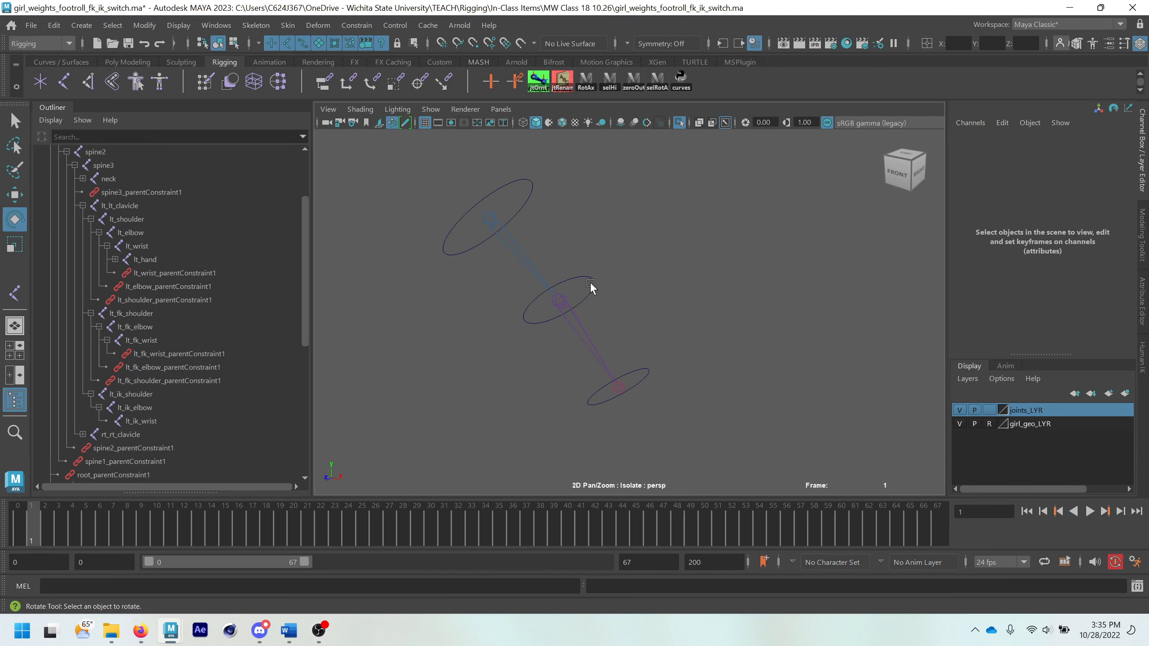
pyautogui.click(590, 286)
pyautogui.moveTo(563, 327); pyautogui.dragTo(525, 317)
pyautogui.hotkey('ctrl', 'z')
pyautogui.scroll(-7, 183, 368)
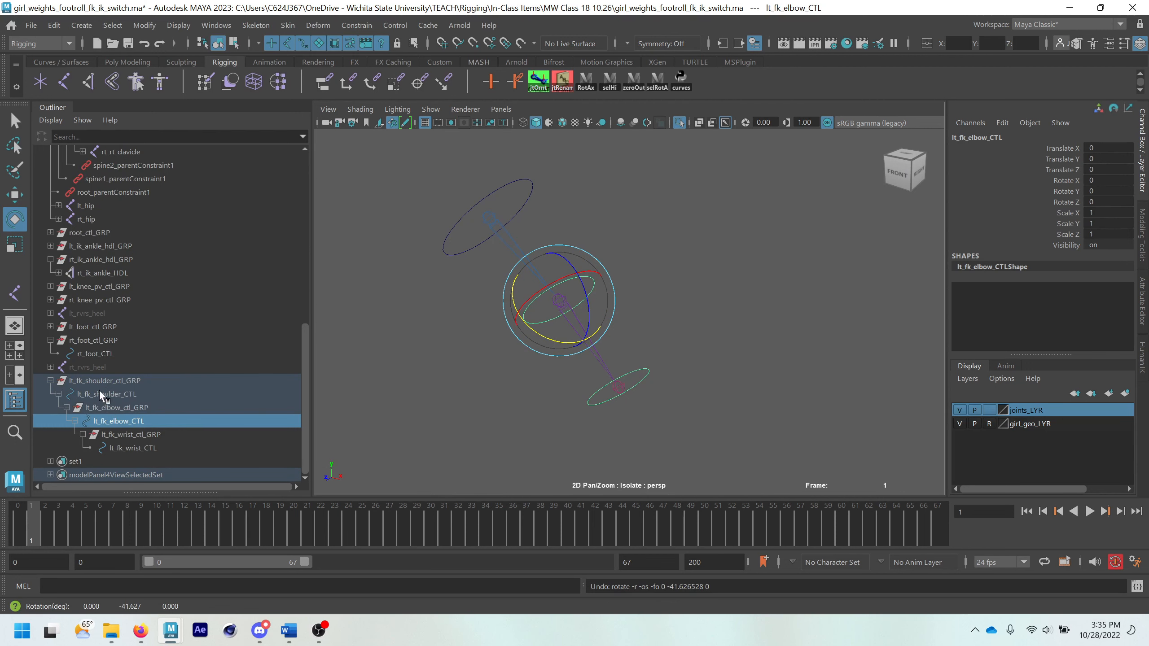
# - Test-rotate lt_fk_wrist_CTL about Y to check the wrist joint and undo the rotation
pyautogui.click(529, 399)
pyautogui.click(640, 377)
pyautogui.moveTo(614, 428); pyautogui.dragTo(595, 418)
pyautogui.hotkey('ctrl', 'z')
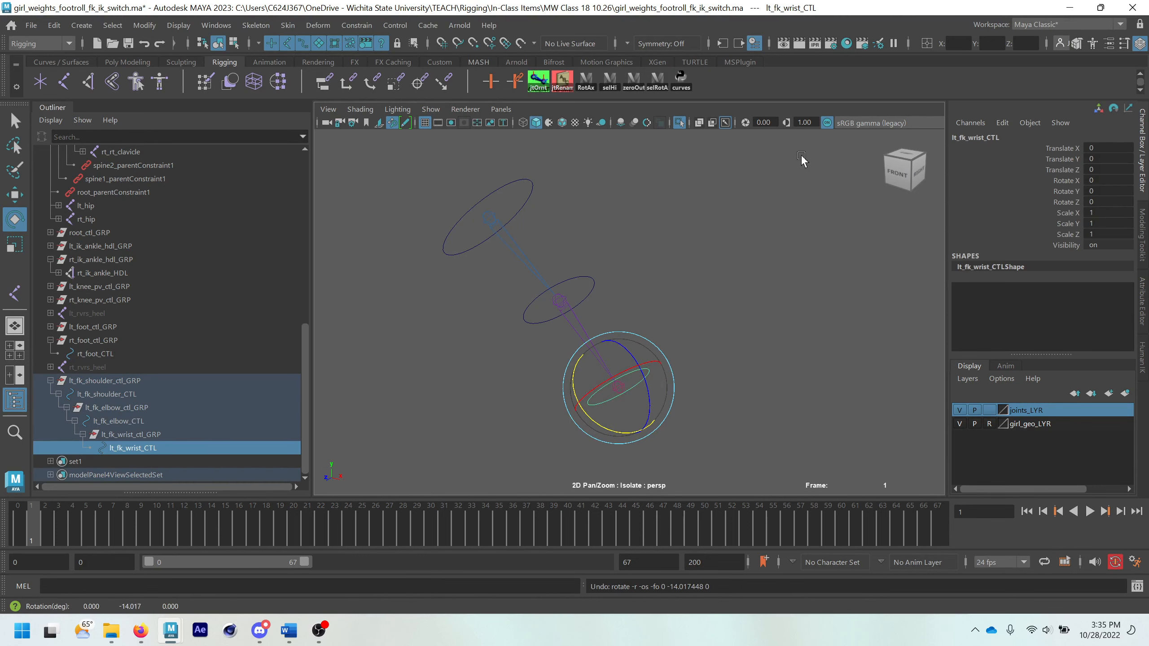
# - Show the whole character again and isolate the lt_ik_shoulder joint chain in the viewport
pyautogui.click(680, 123)
pyautogui.scroll(-3, 570, 261)
pyautogui.keyDown('alt'); pyautogui.moveTo(570, 261); pyautogui.dragTo(596, 257); pyautogui.keyUp('alt')
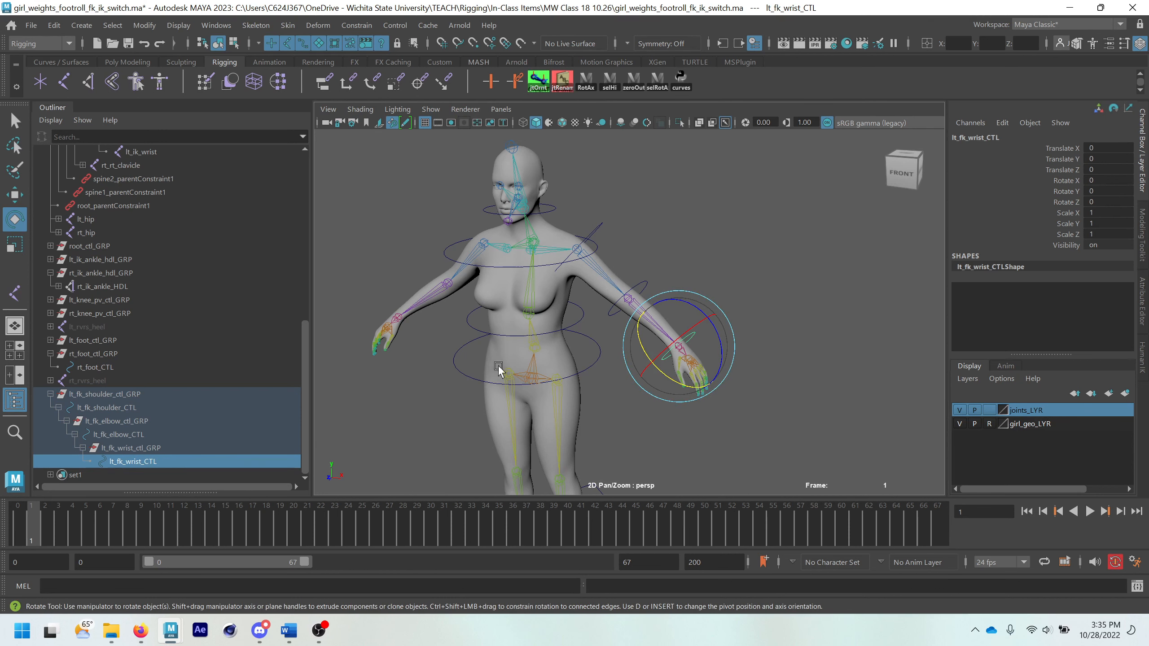
pyautogui.scroll(3, 138, 406)
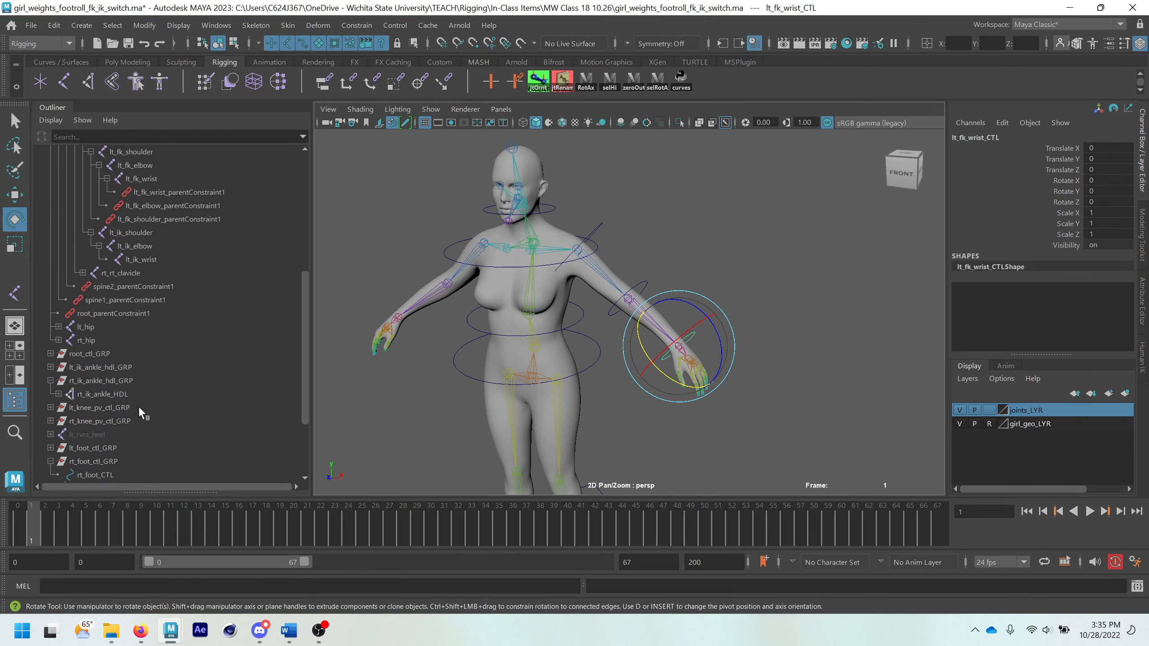
pyautogui.click(130, 232)
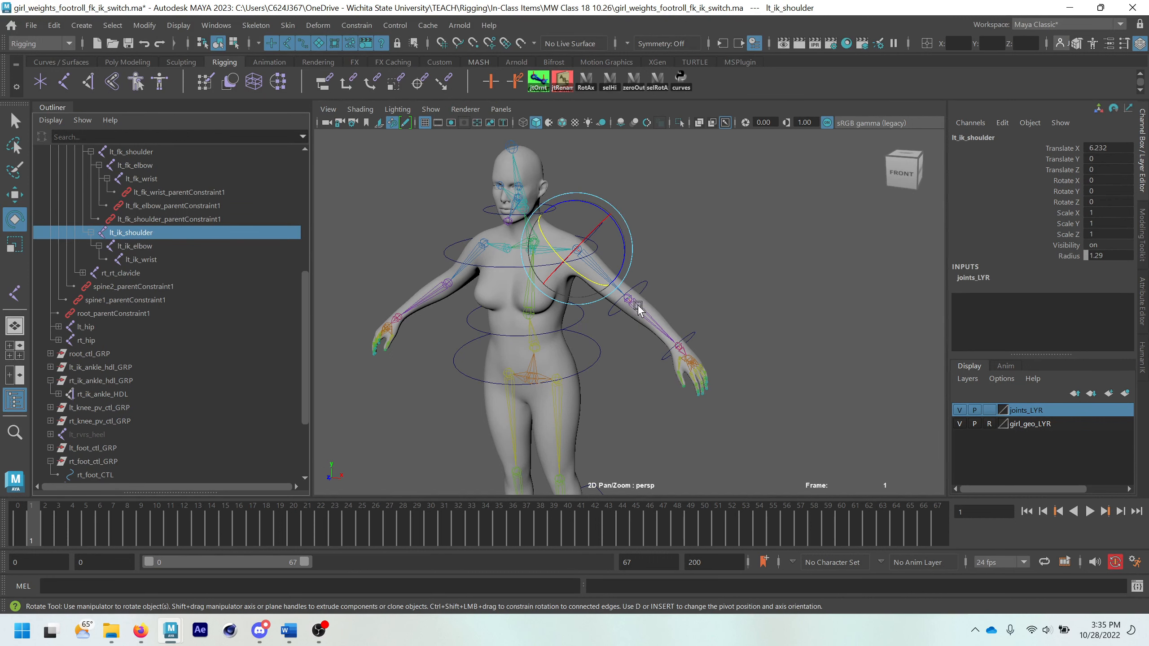
pyautogui.hotkey('ctrl', '1')
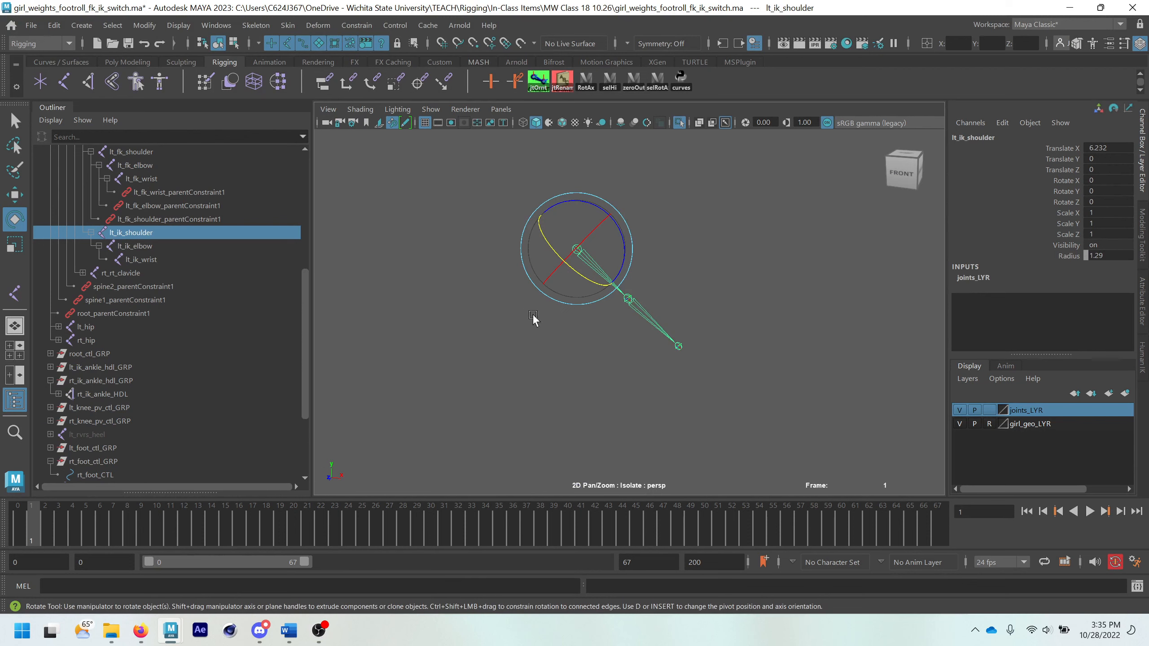
# - Inspect the isolated IK chain by selecting the lt_ik_elbow and lt_ik_shoulder joints
pyautogui.press('q')
pyautogui.press('w')
pyautogui.scroll(3, 606, 278)
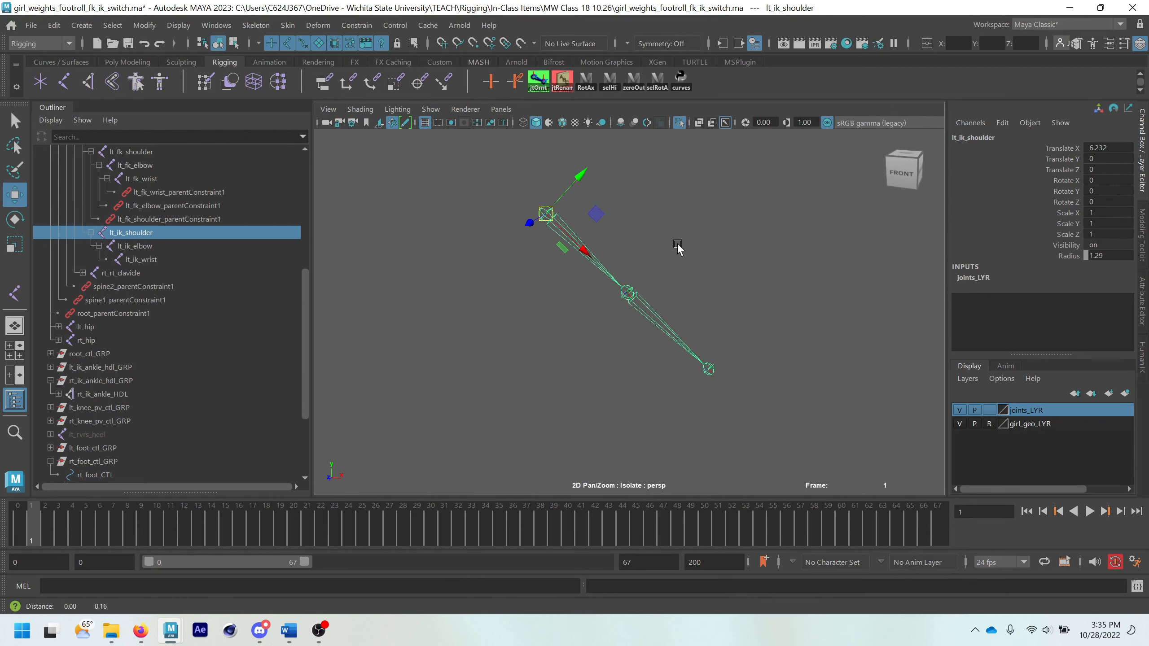
pyautogui.click(645, 311)
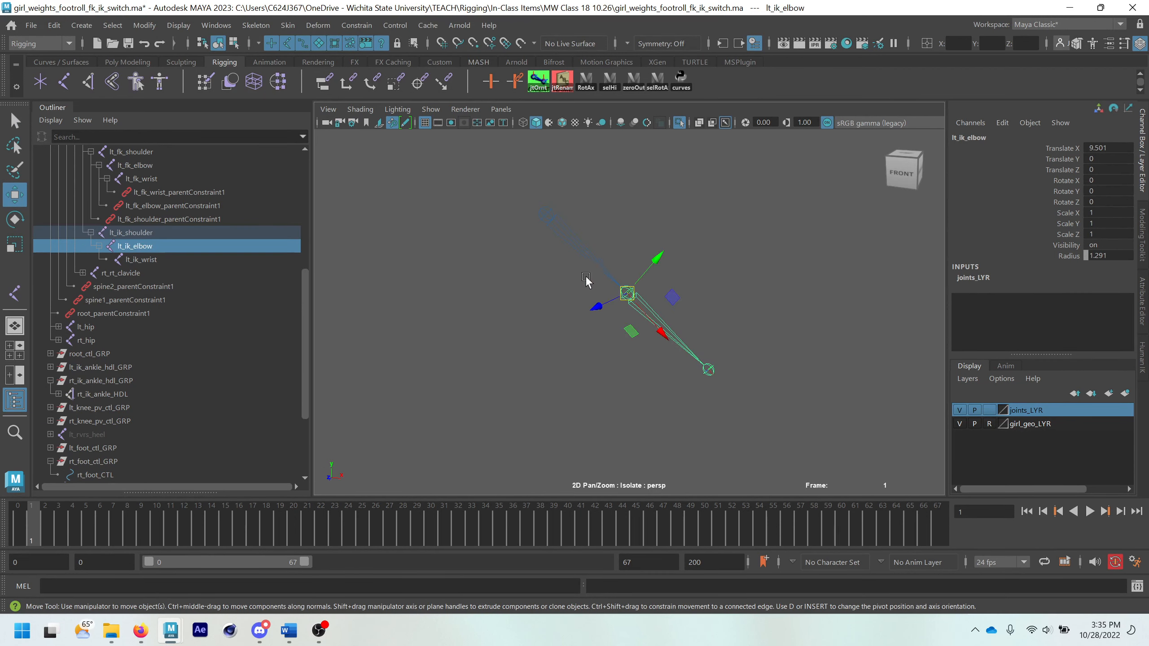
pyautogui.click(548, 222)
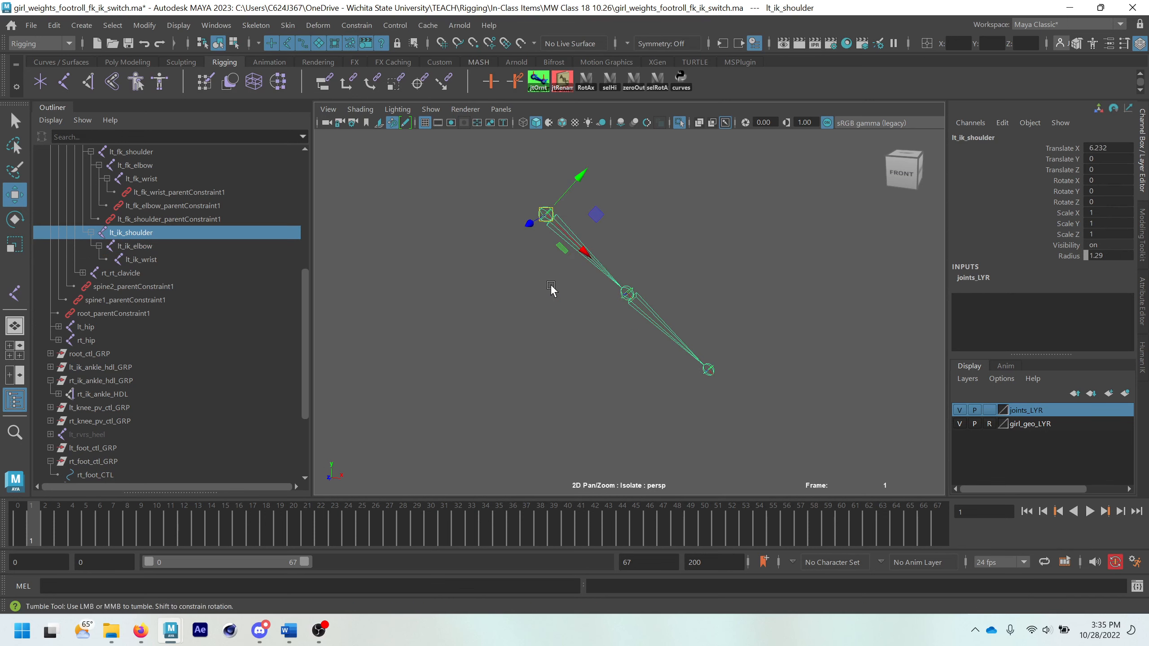
pyautogui.scroll(3, 551, 290)
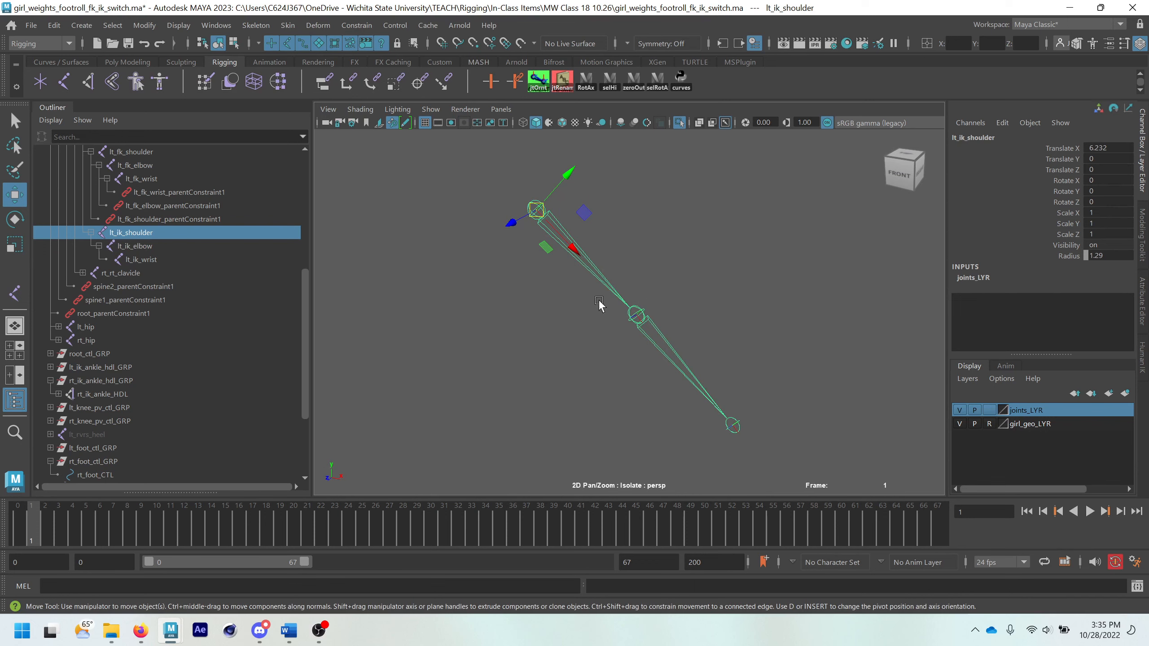
# - Test-bend the IK arm by rotating lt_ik_shoulder about -12.842 in Y and swinging lt_ik_elbow about its Y axis
pyautogui.press('e')
pyautogui.moveTo(604, 318); pyautogui.dragTo(605, 331, button='middle')
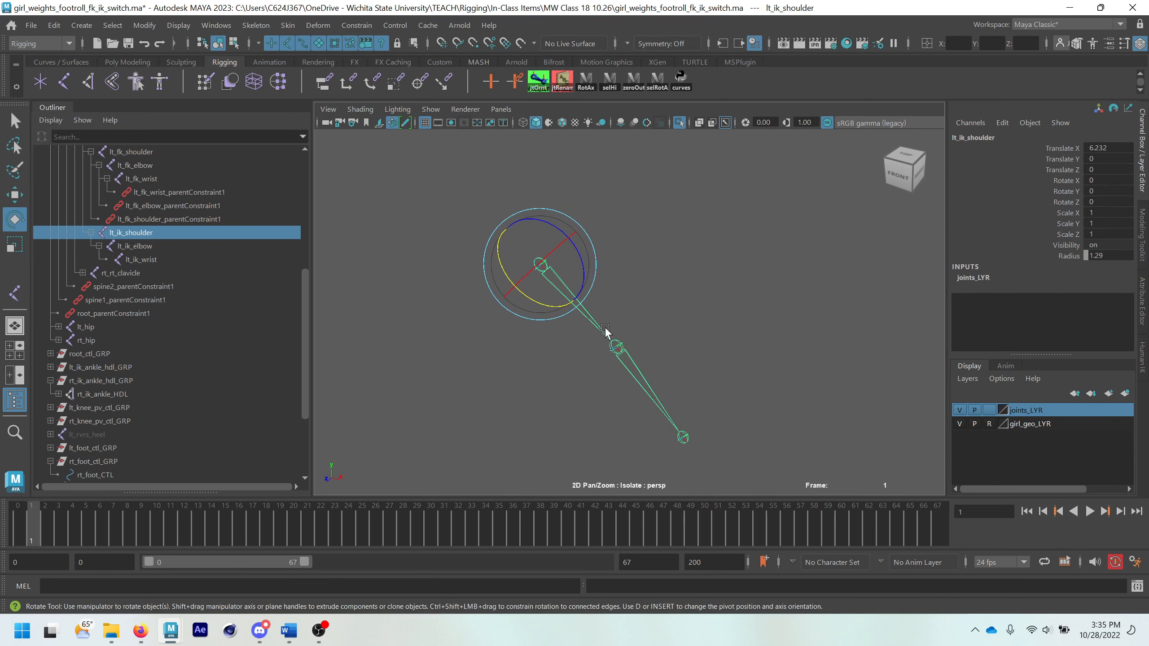
pyautogui.moveTo(550, 306); pyautogui.dragTo(579, 349)
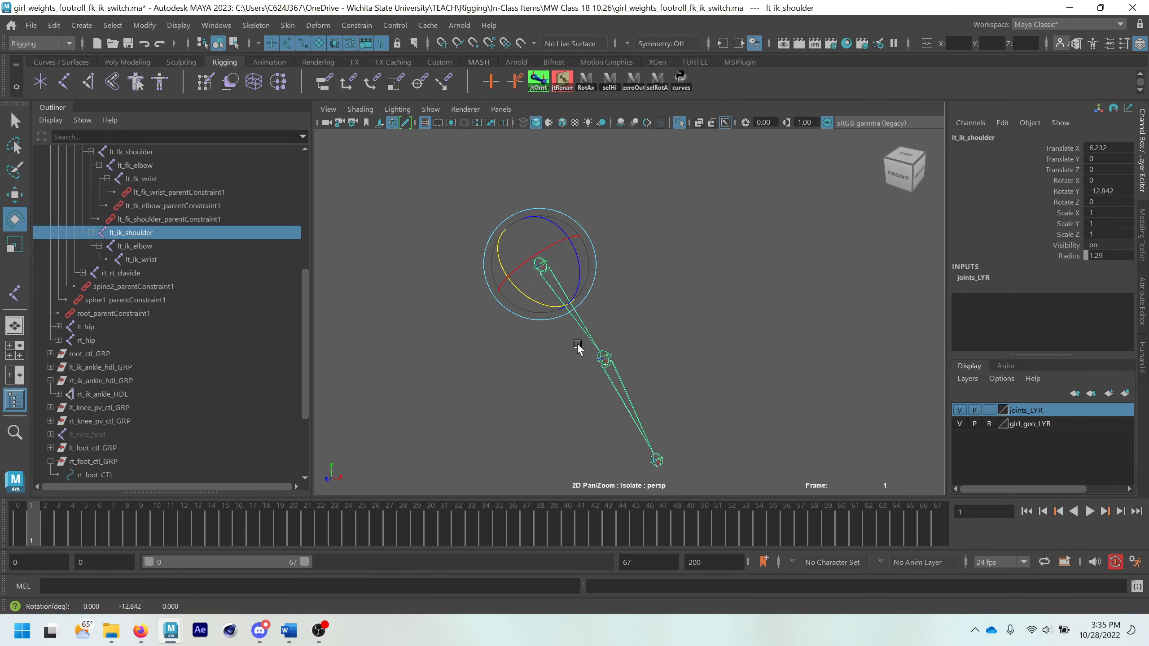
pyautogui.click(614, 383)
pyautogui.click(612, 385)
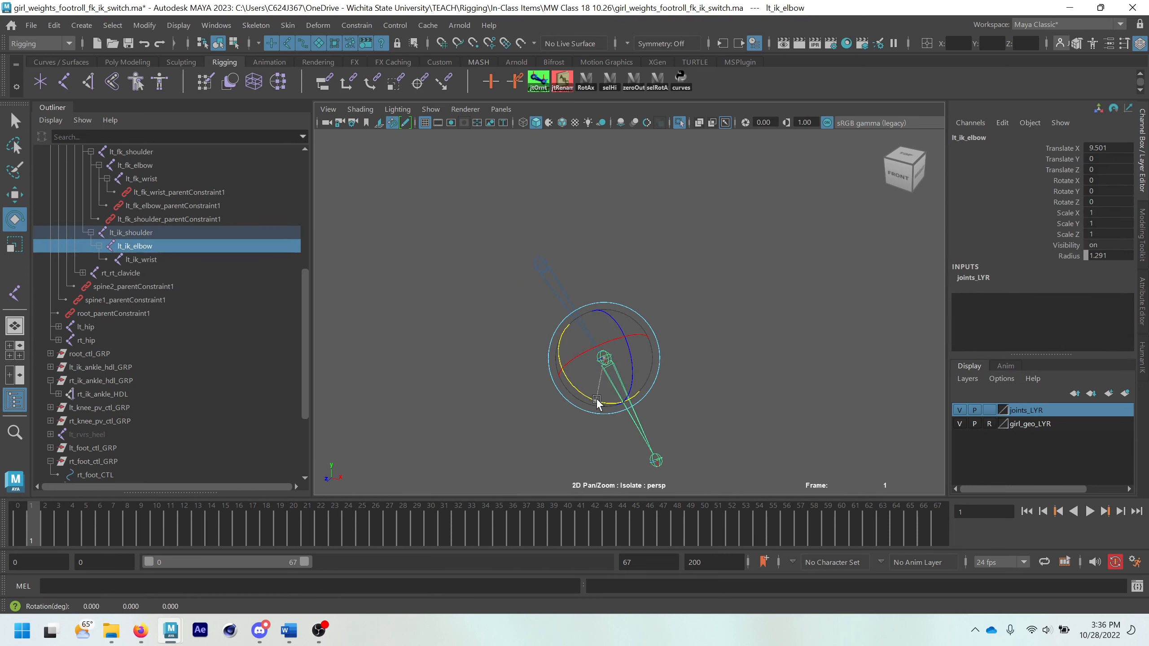
pyautogui.moveTo(608, 385); pyautogui.dragTo(565, 377)
# - Reset Rotate Y to 0 on both the lt_ik_shoulder and lt_ik_elbow joints
pyautogui.press('q')
pyautogui.click(575, 317)
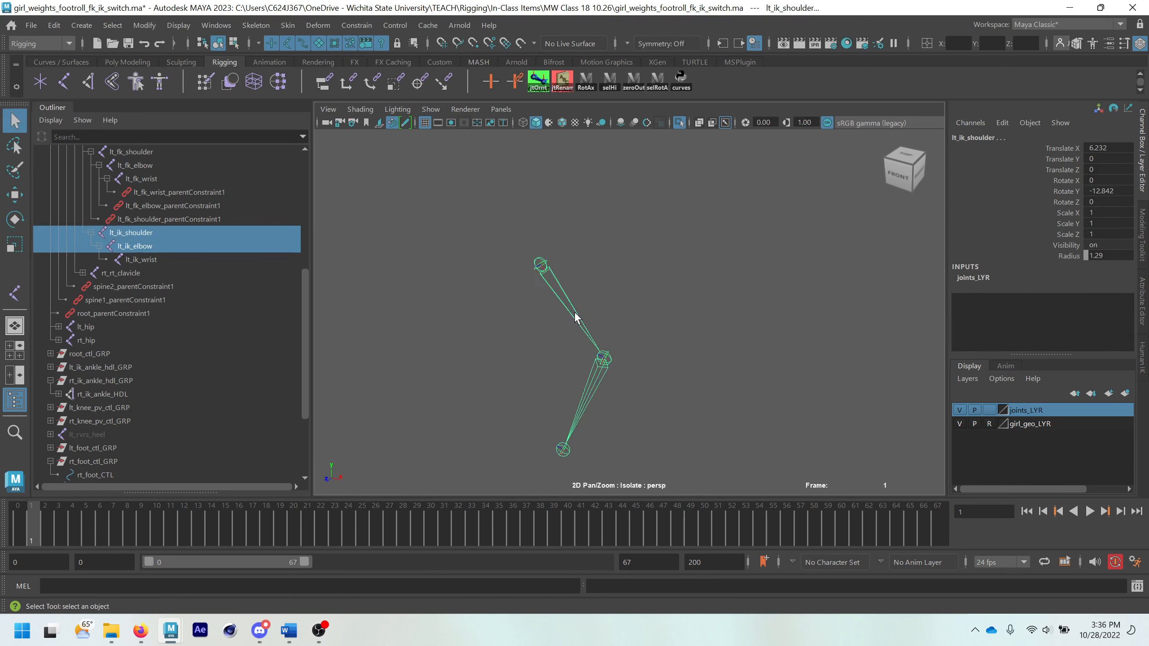
pyautogui.moveTo(576, 317); pyautogui.dragTo(536, 284, button='right')
pyautogui.click(1130, 191)
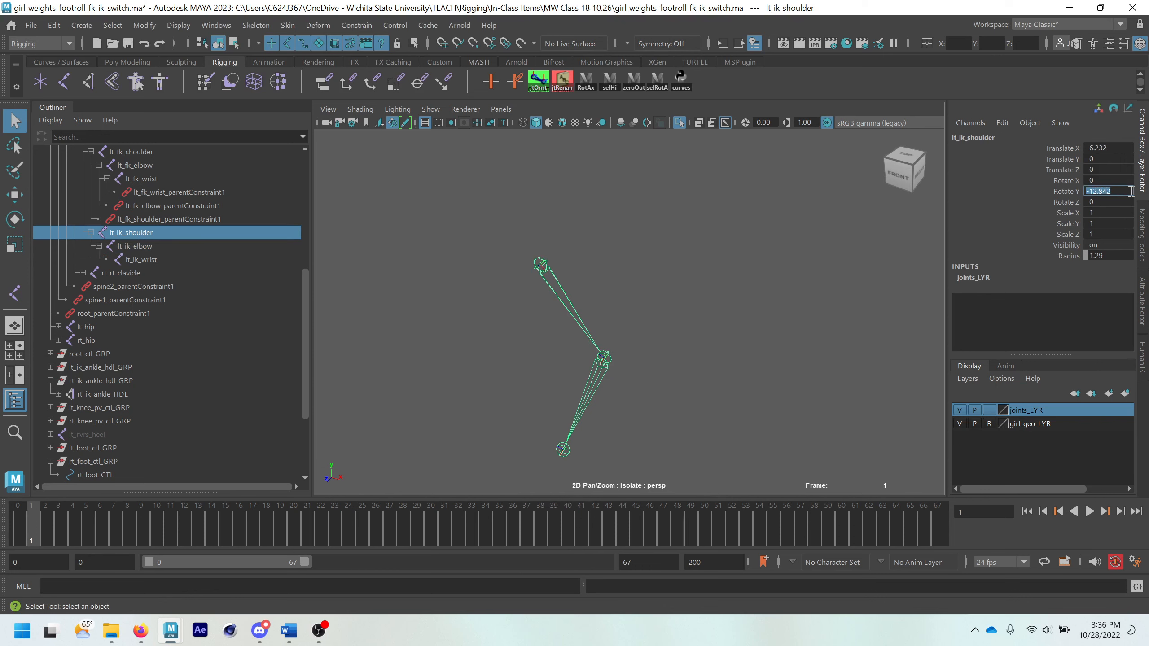
pyautogui.write('-')
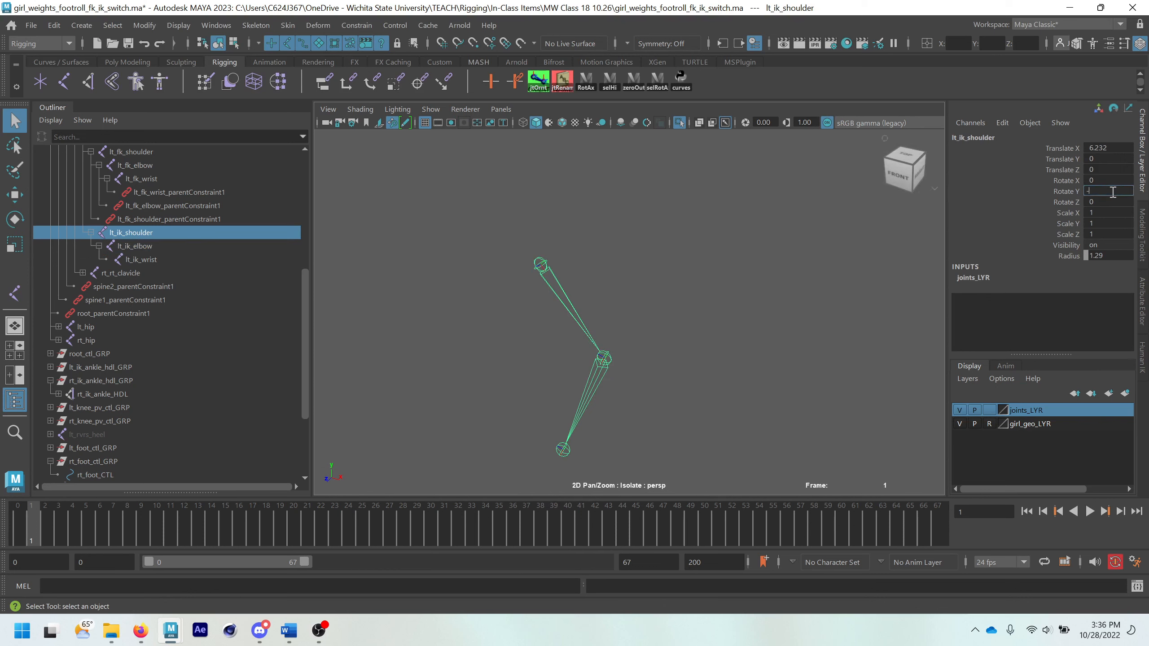
pyautogui.press('Escape')
pyautogui.click(604, 372)
pyautogui.write('0')
pyautogui.press('Return')
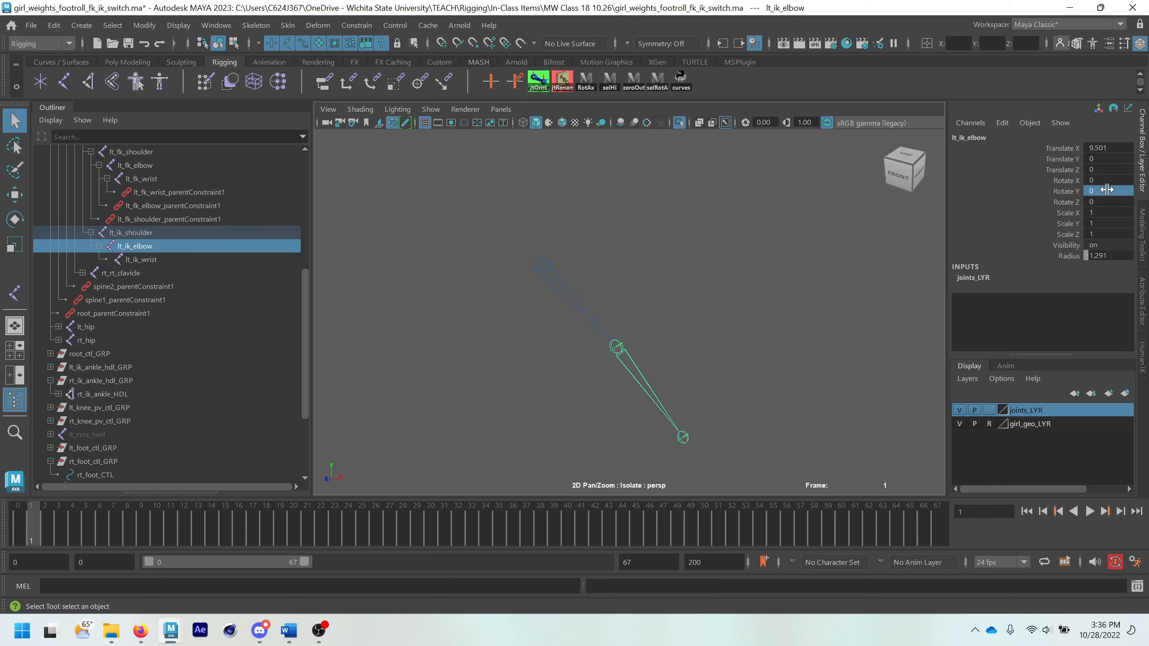
# - Create an IK handle running from the lt_ik_shoulder joint to the lt_ik_wrist joint
pyautogui.click(586, 300)
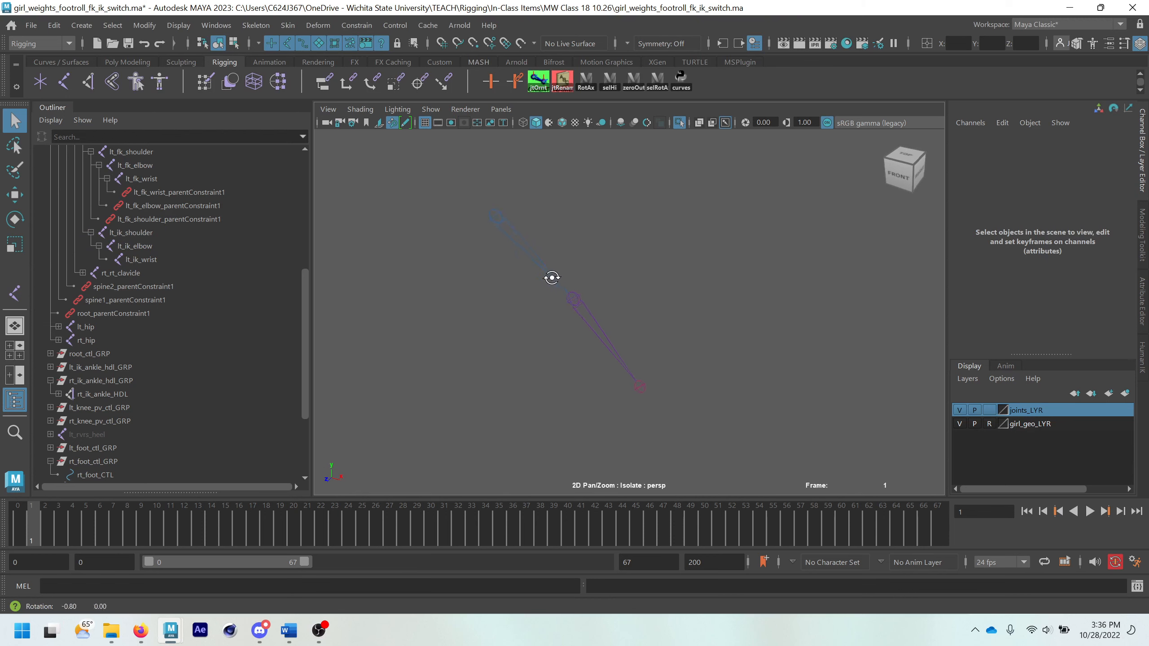
pyautogui.keyDown('alt'); pyautogui.moveTo(551, 277); pyautogui.dragTo(621, 352); pyautogui.keyUp('alt')
pyautogui.keyDown('alt'); pyautogui.moveTo(623, 354); pyautogui.dragTo(585, 311, button='middle'); pyautogui.keyUp('alt')
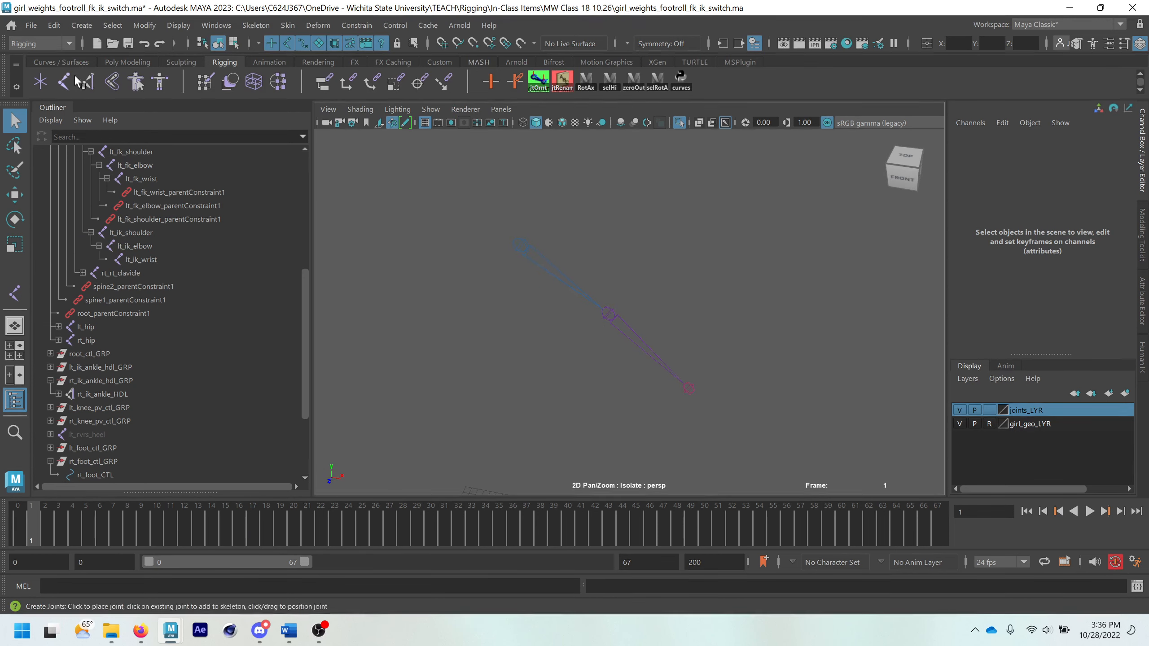
pyautogui.click(88, 81)
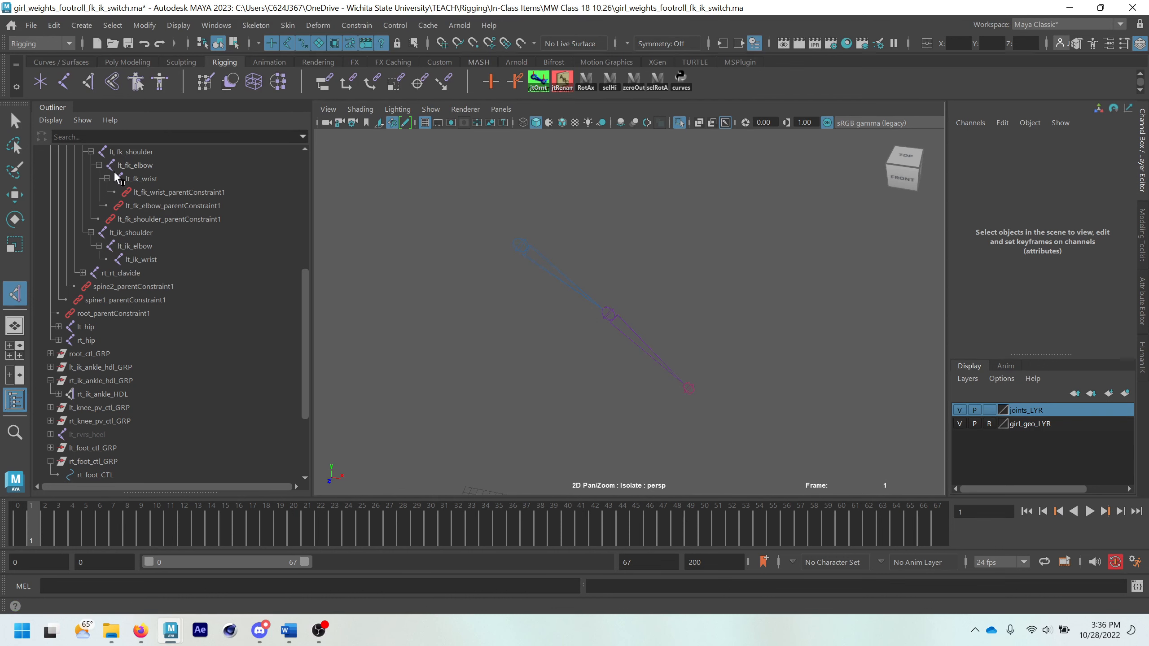
pyautogui.click(127, 232)
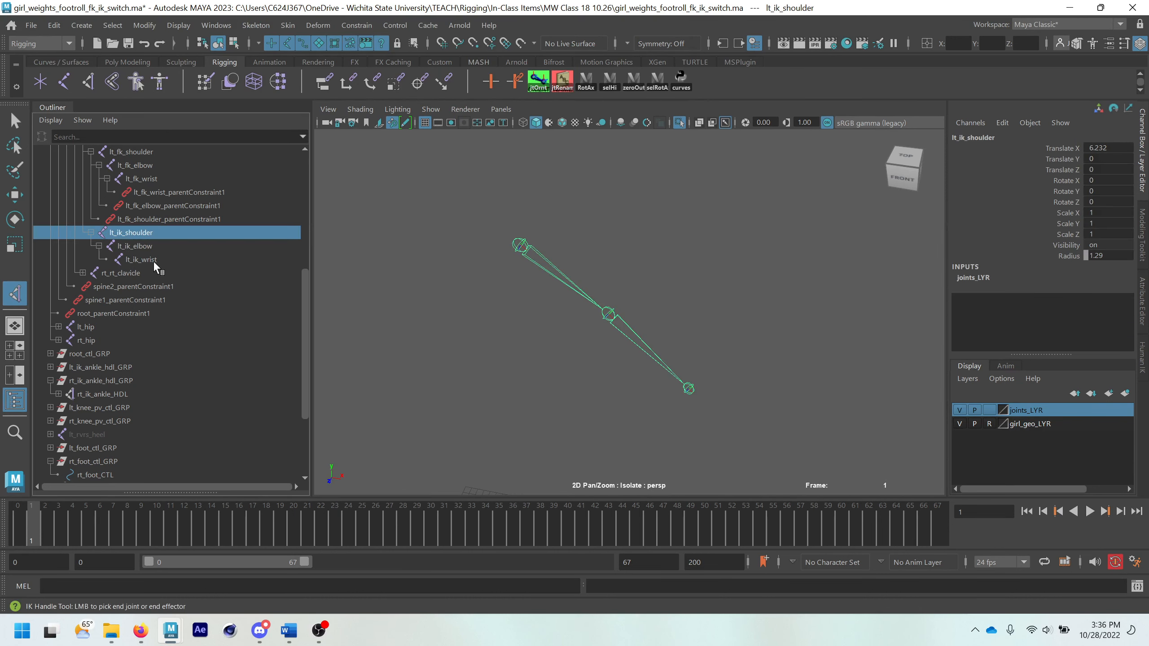
pyautogui.click(142, 259)
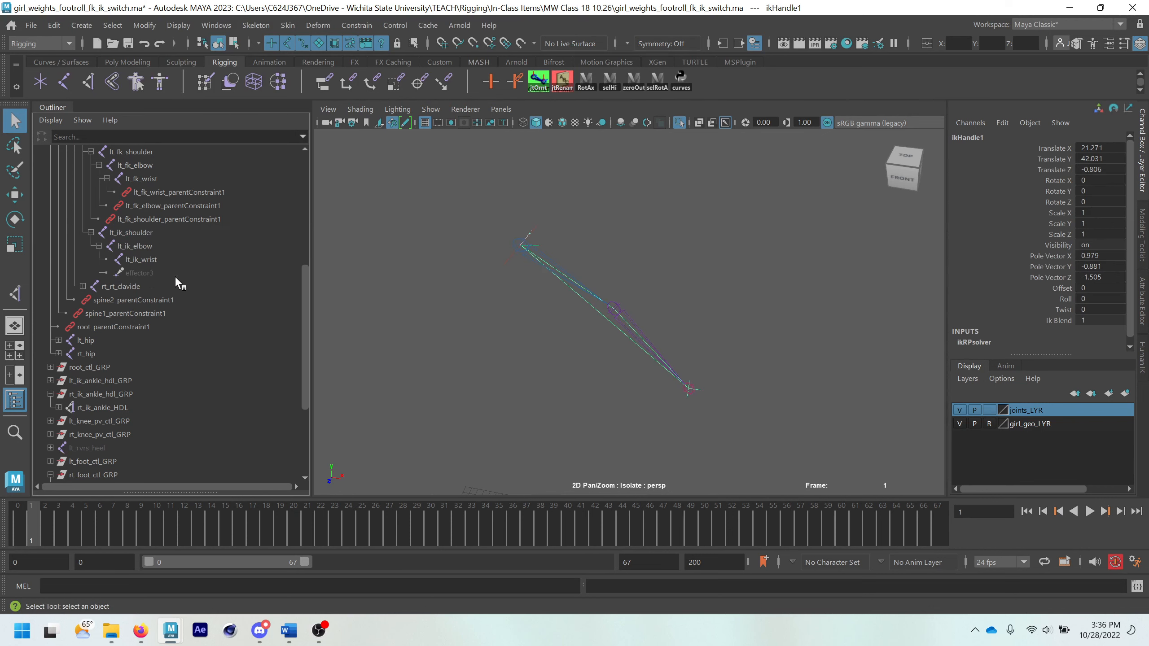
# - Test the new IK handle by moving it freely to bend the arm, and undo the move
pyautogui.scroll(-4, 167, 299)
pyautogui.press('w')
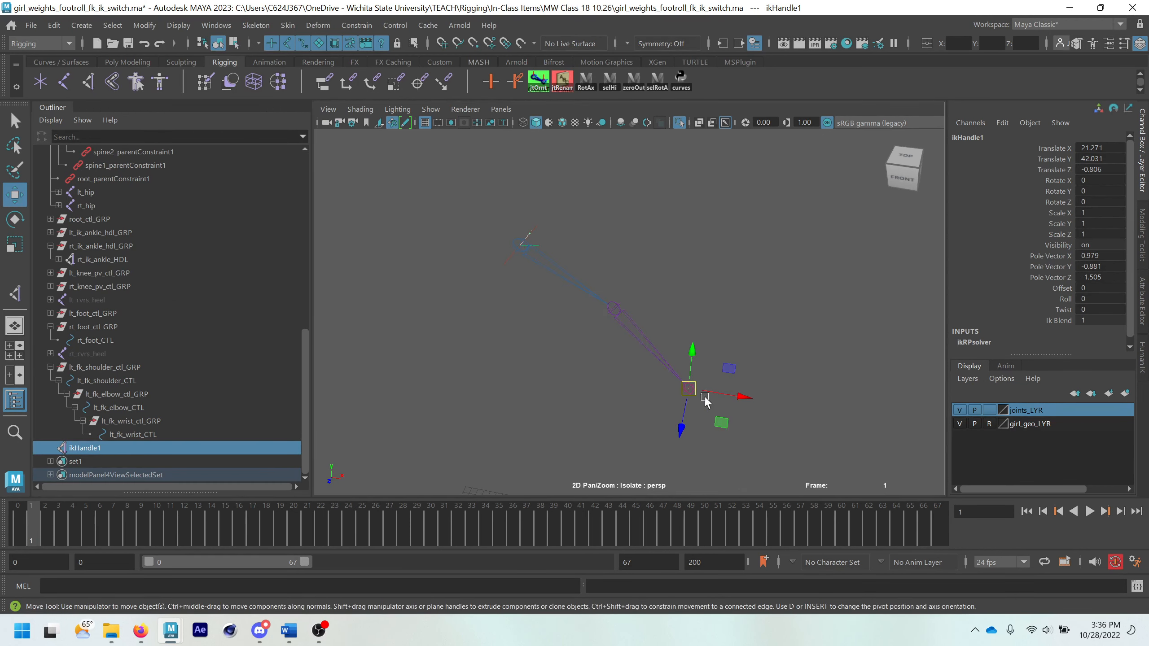
pyautogui.moveTo(724, 370); pyautogui.dragTo(564, 344)
pyautogui.hotkey('ctrl', 'z')
pyautogui.keyDown('alt'); pyautogui.moveTo(747, 435); pyautogui.dragTo(711, 419); pyautogui.keyUp('alt')
pyautogui.keyDown('alt'); pyautogui.moveTo(712, 430); pyautogui.dragTo(611, 398, button='middle'); pyautogui.keyUp('alt')
pyautogui.scroll(3, 617, 389)
pyautogui.keyDown('alt'); pyautogui.moveTo(611, 341); pyautogui.dragTo(612, 349); pyautogui.keyUp('alt')
pyautogui.scroll(3, 611, 346)
pyautogui.scroll(2, 568, 308)
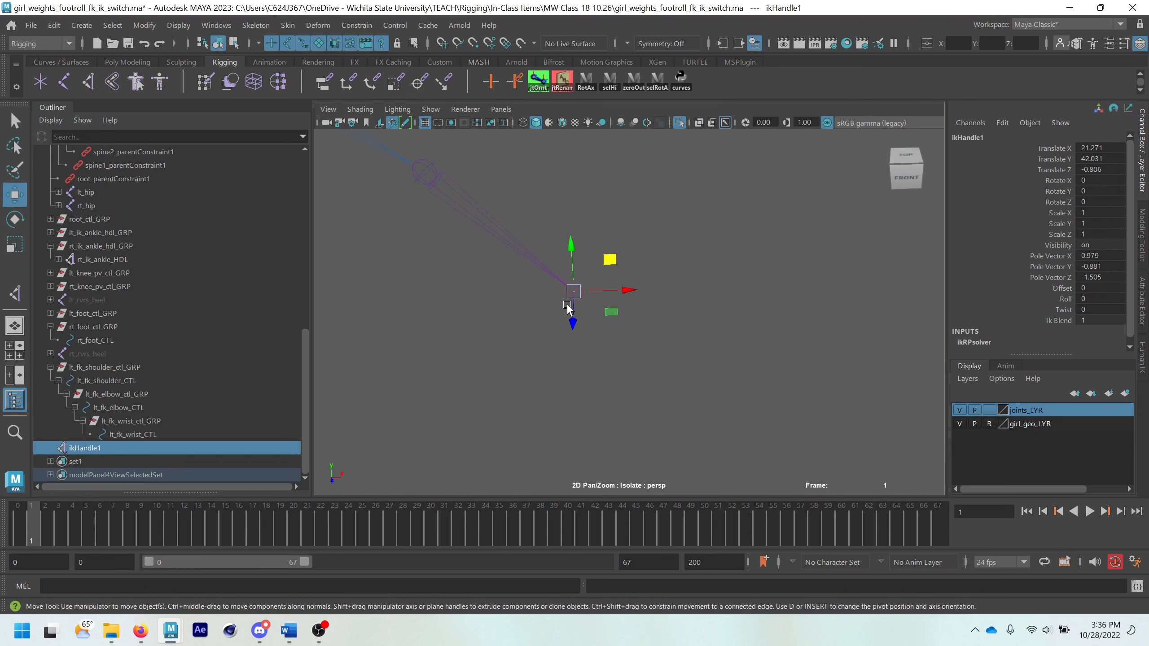
pyautogui.press('q')
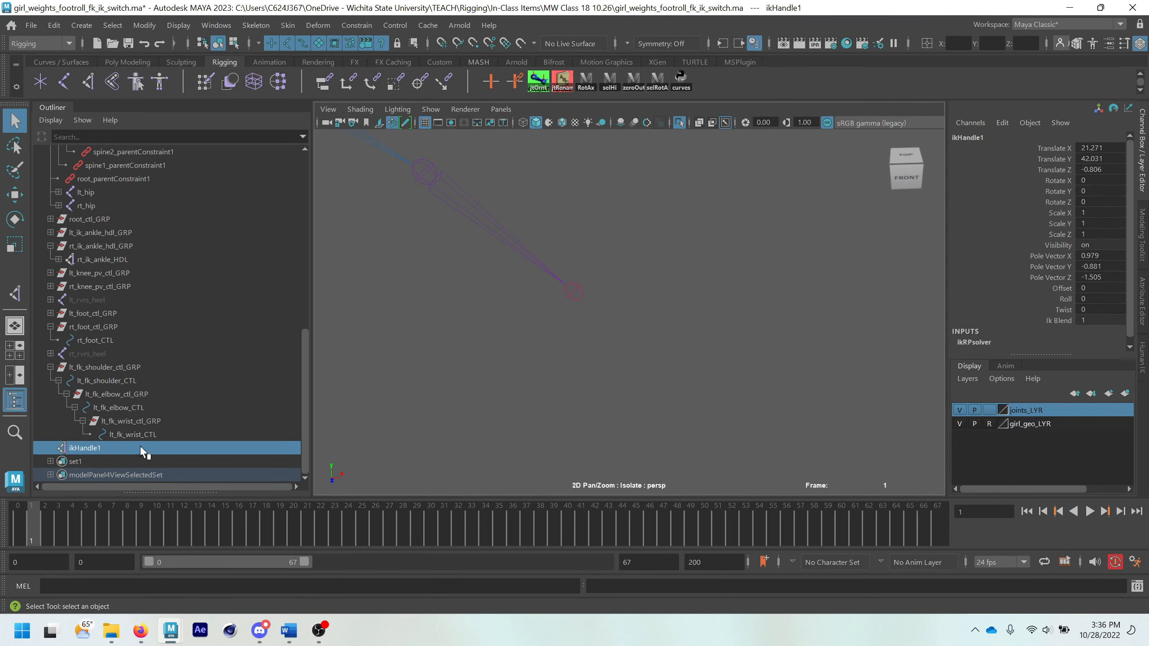
# - Create a Cross Thin control curve at the origin with the bsControls curve tool
pyautogui.scroll(-2, 486, 397)
pyautogui.scroll(-3, 583, 385)
pyautogui.click(684, 84)
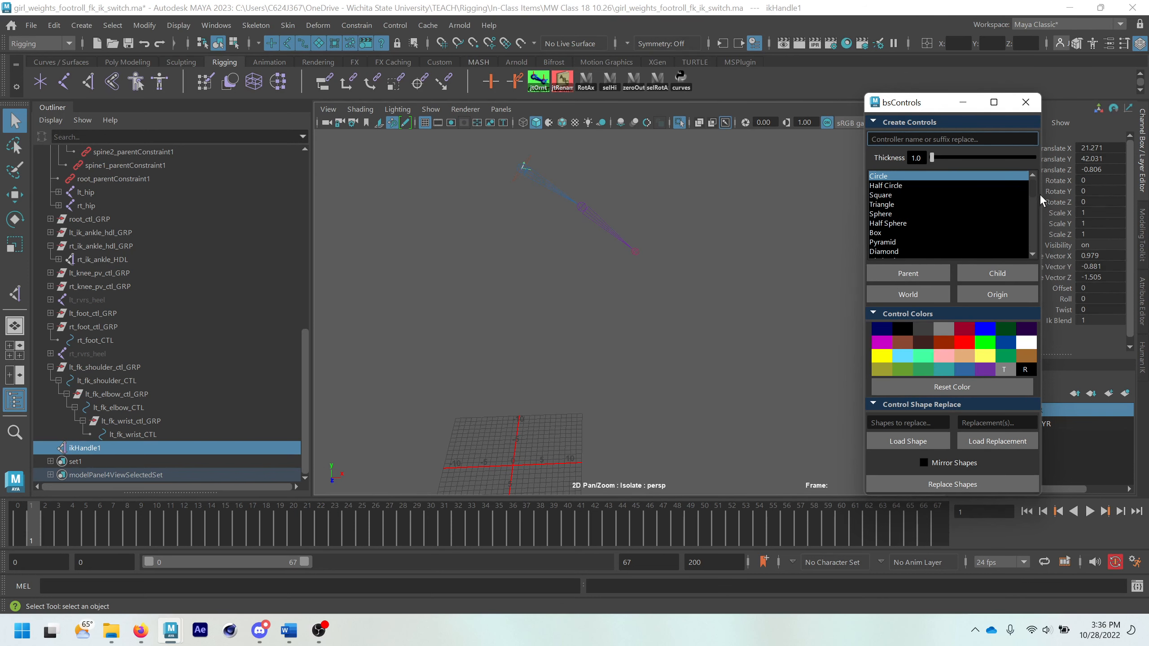
pyautogui.scroll(-5, 898, 222)
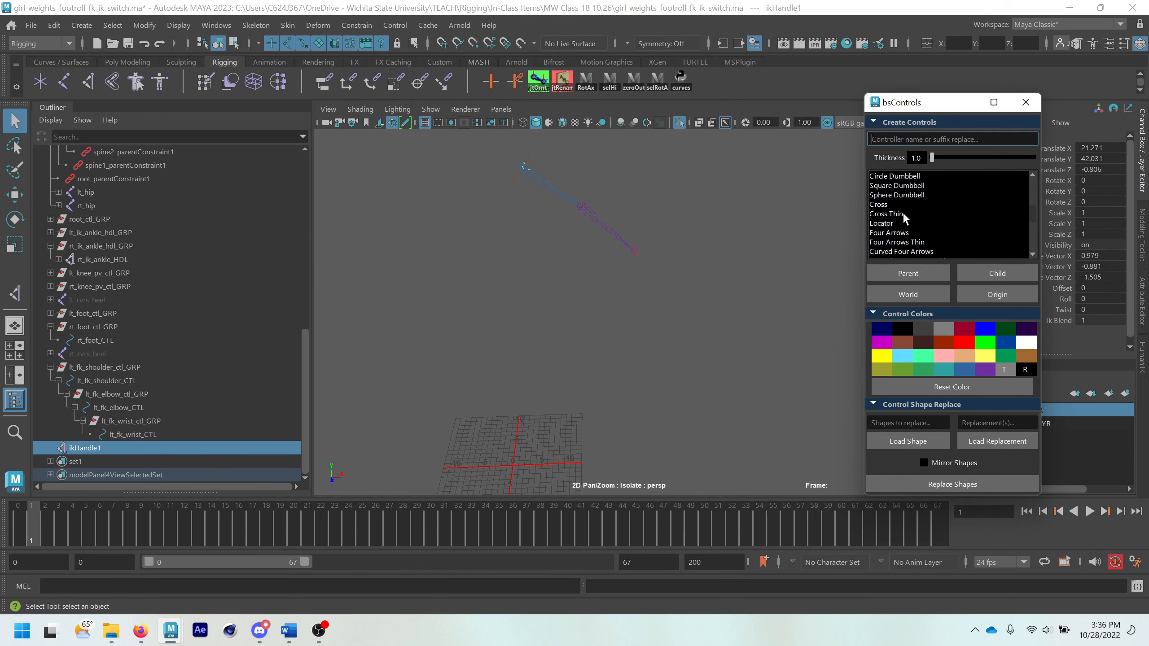
pyautogui.click(891, 213)
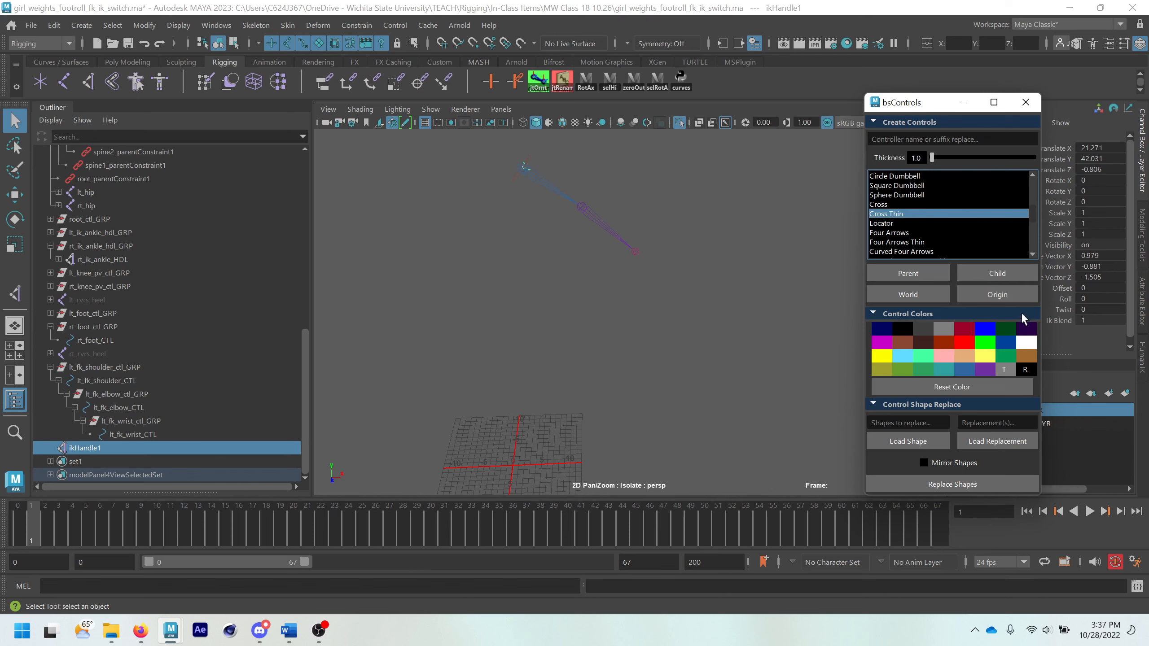
pyautogui.click(1013, 299)
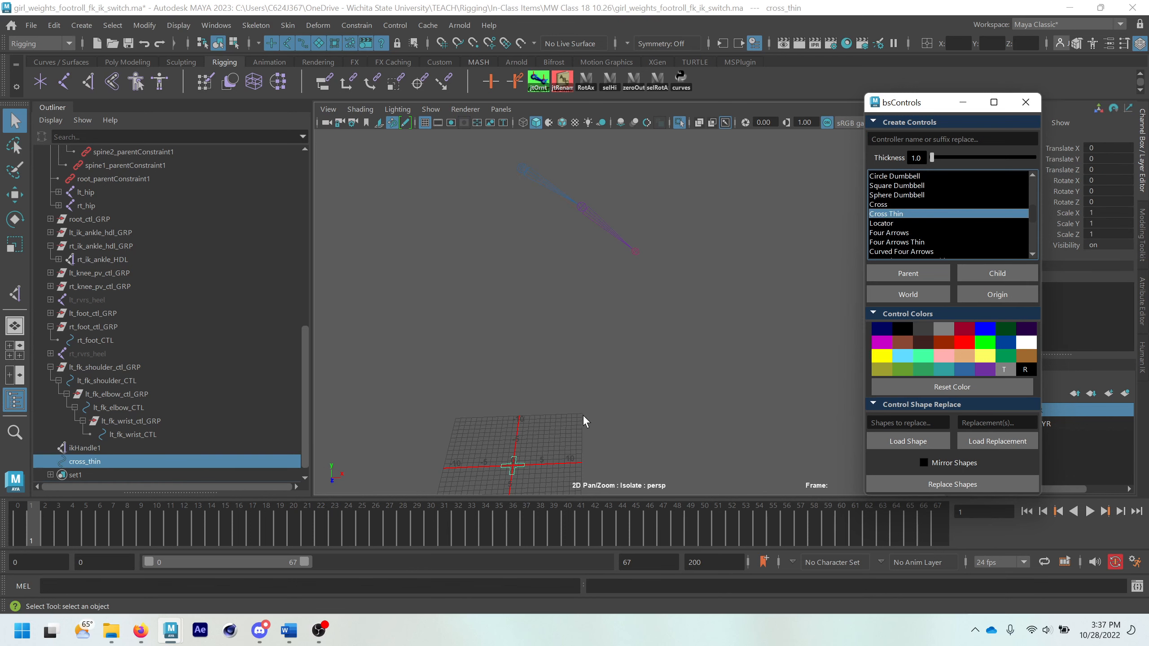
# - Rotate the cross_thin control -90 in Z and close the bsControls window
pyautogui.keyDown('alt'); pyautogui.moveTo(587, 408); pyautogui.dragTo(614, 379, button='middle'); pyautogui.keyUp('alt')
pyautogui.scroll(2, 605, 393)
pyautogui.keyDown('alt'); pyautogui.moveTo(583, 417); pyautogui.dragTo(576, 427); pyautogui.keyUp('alt')
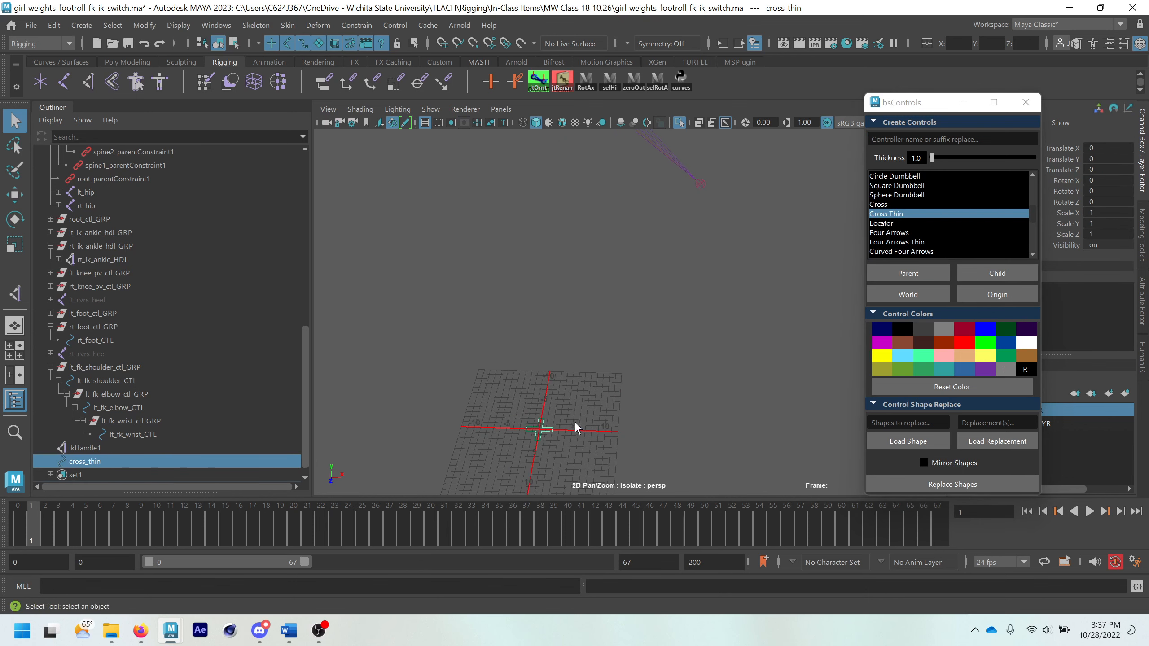
pyautogui.keyDown('alt'); pyautogui.moveTo(577, 427); pyautogui.dragTo(629, 378, button='middle'); pyautogui.keyUp('alt')
pyautogui.keyDown('alt'); pyautogui.moveTo(629, 377); pyautogui.dragTo(692, 316); pyautogui.keyUp('alt')
pyautogui.press('e')
pyautogui.click(1025, 101)
pyautogui.scroll(-3, 699, 402)
# - Snap the cross_thin control onto the lt_ik_wrist joint and freeze its transformations
pyautogui.press('w')
pyautogui.press('v')
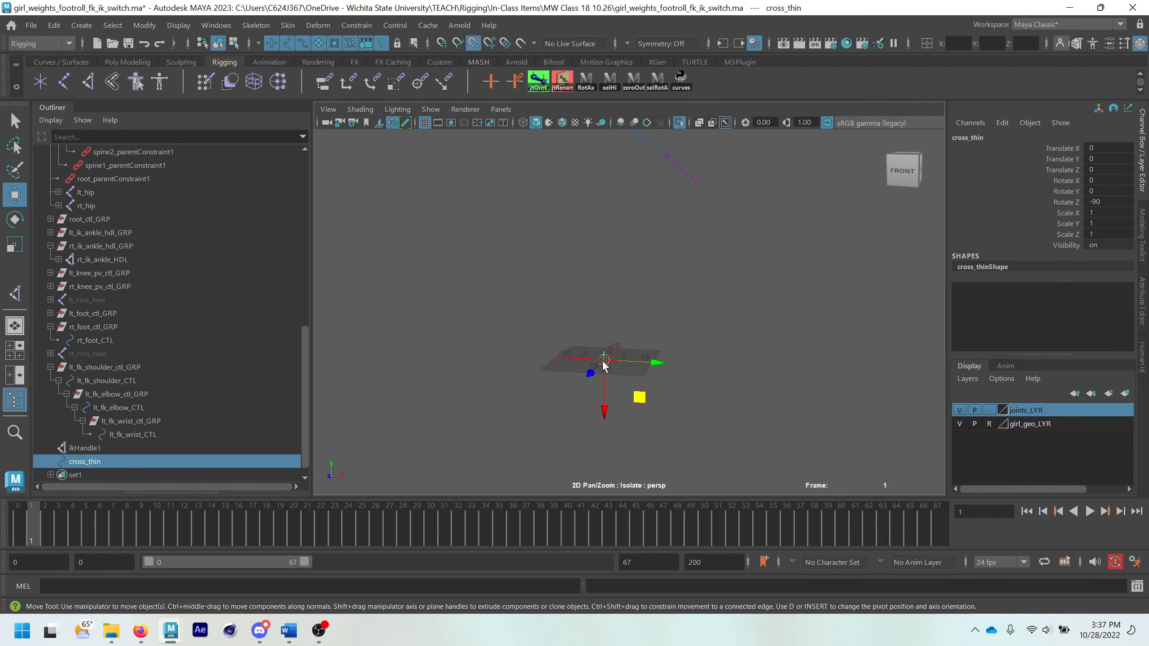
pyautogui.moveTo(596, 362); pyautogui.dragTo(697, 181)
pyautogui.keyDown('alt'); pyautogui.moveTo(698, 199); pyautogui.dragTo(630, 308, button='middle'); pyautogui.keyUp('alt')
pyautogui.scroll(10, 629, 308)
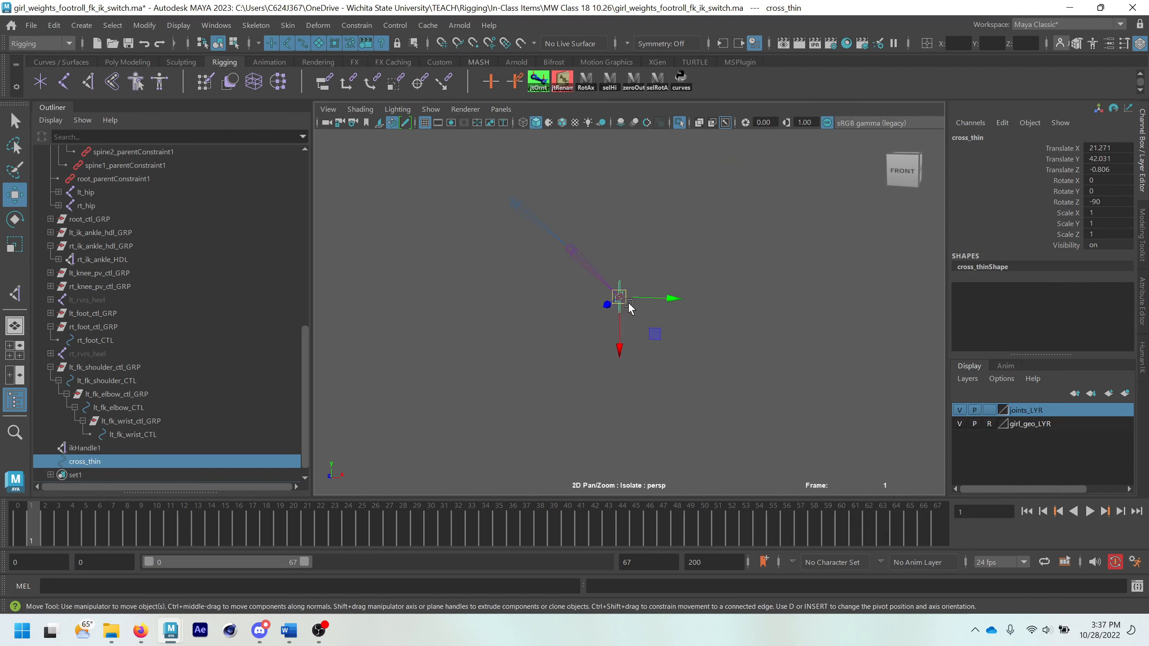
pyautogui.scroll(-5, 626, 312)
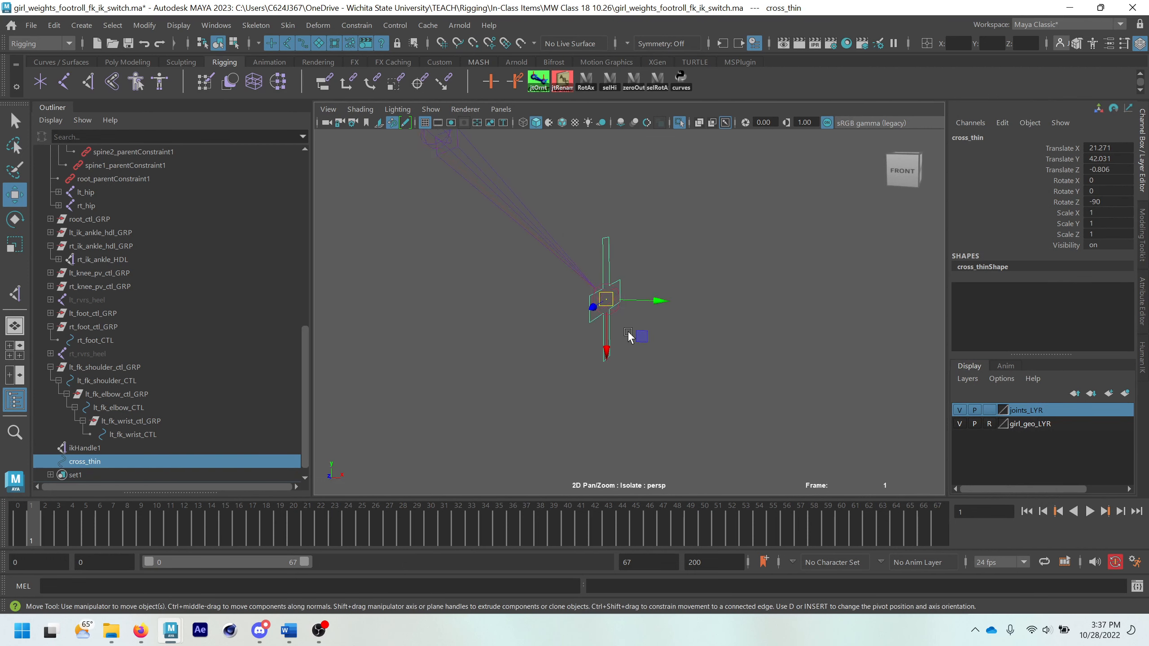
pyautogui.click(155, 32)
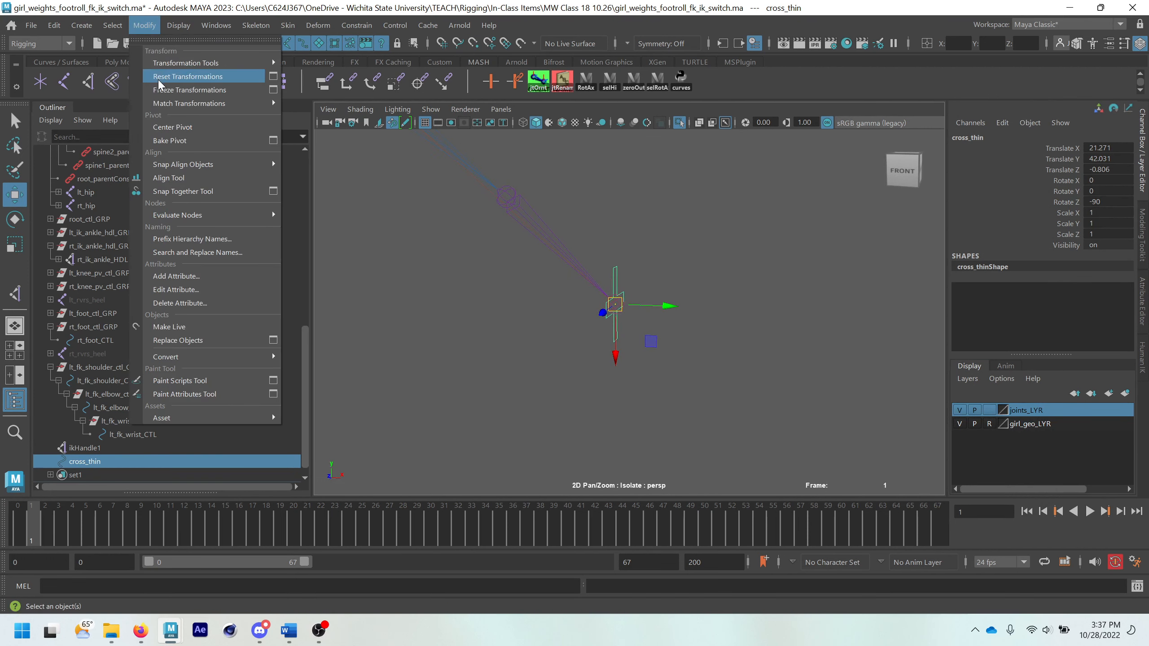
pyautogui.click(163, 93)
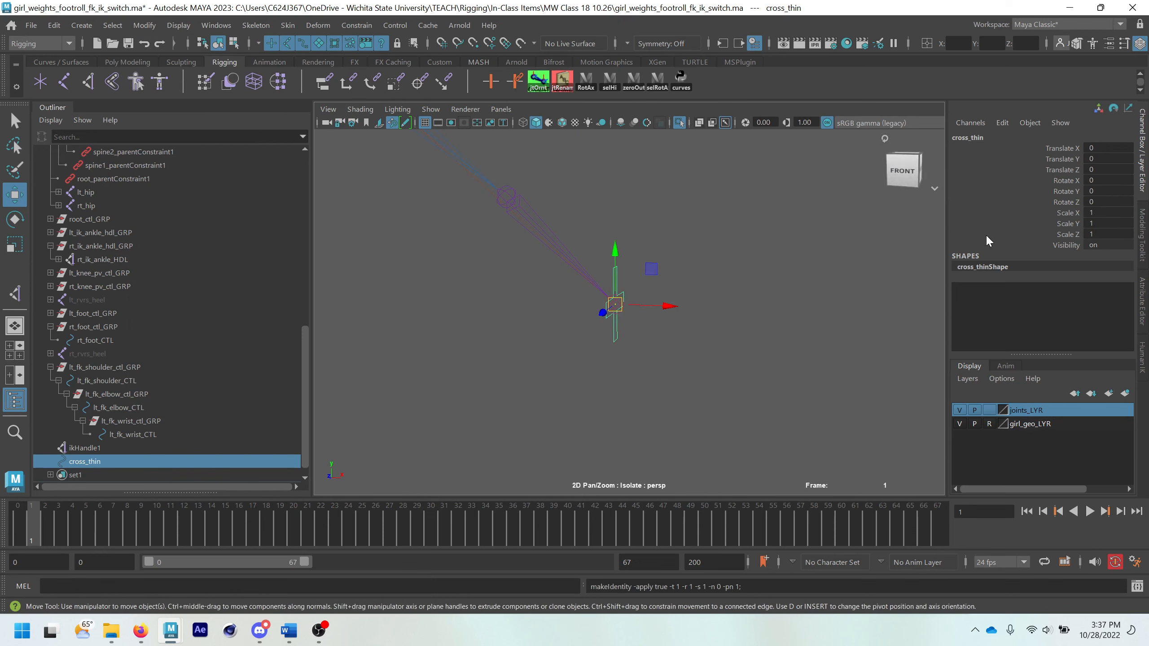
# - Rename the cross_thin control as lt_ik_wrist_CTL and the IK handle as lt_ik_wrist_HDL
pyautogui.doubleClick(95, 462)
pyautogui.write('lt_ik_wrist_CTL')
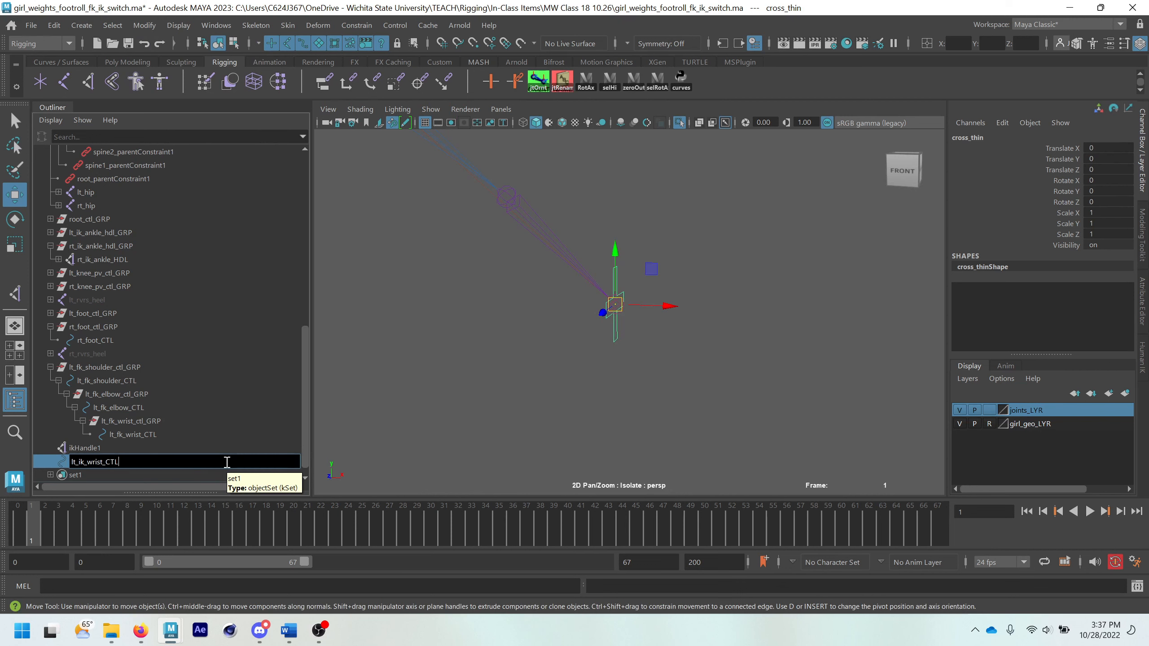
pyautogui.press('Return')
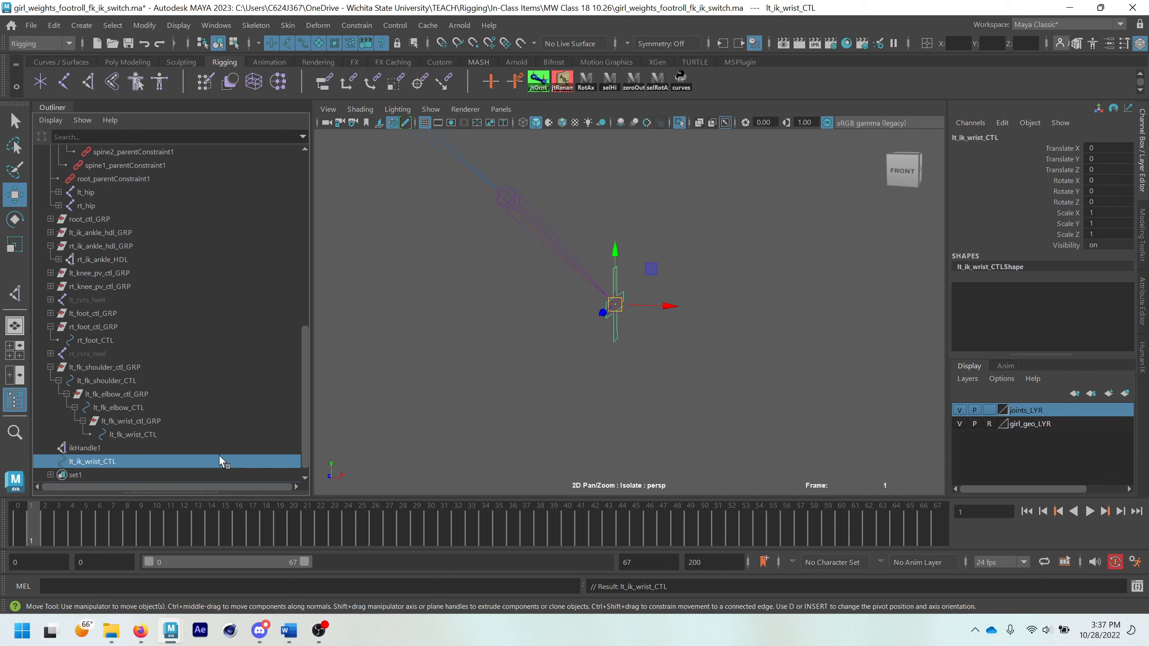
pyautogui.doubleClick(113, 448)
pyautogui.write('lt_ik_')
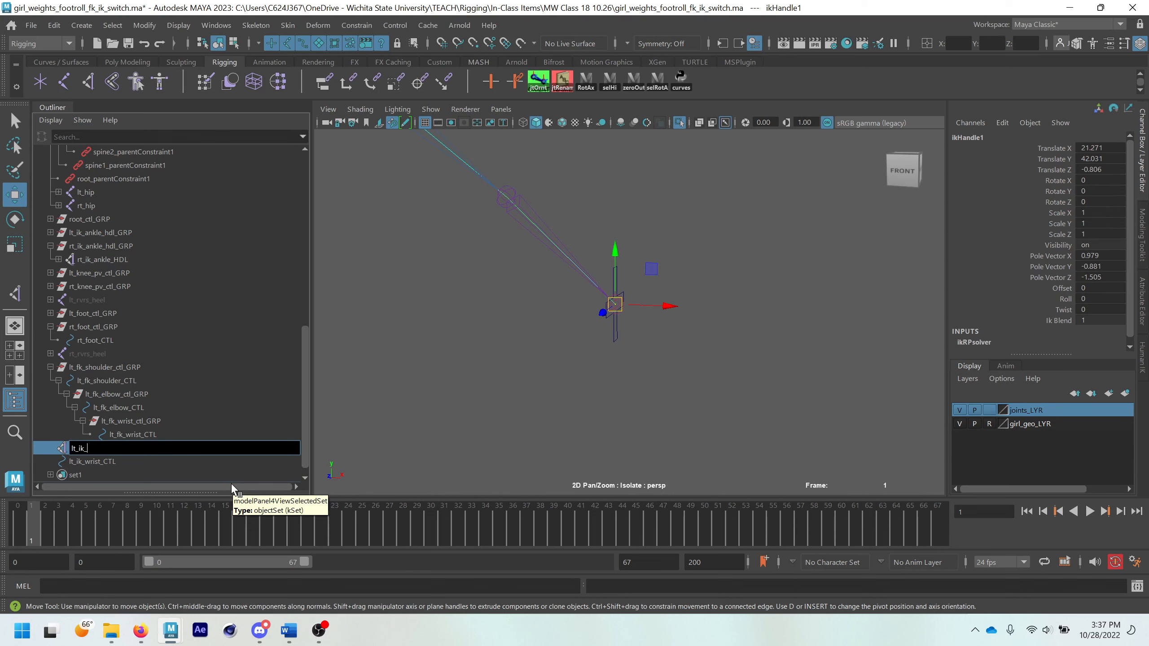
pyautogui.write('wrist_HDL')
pyautogui.press('Return')
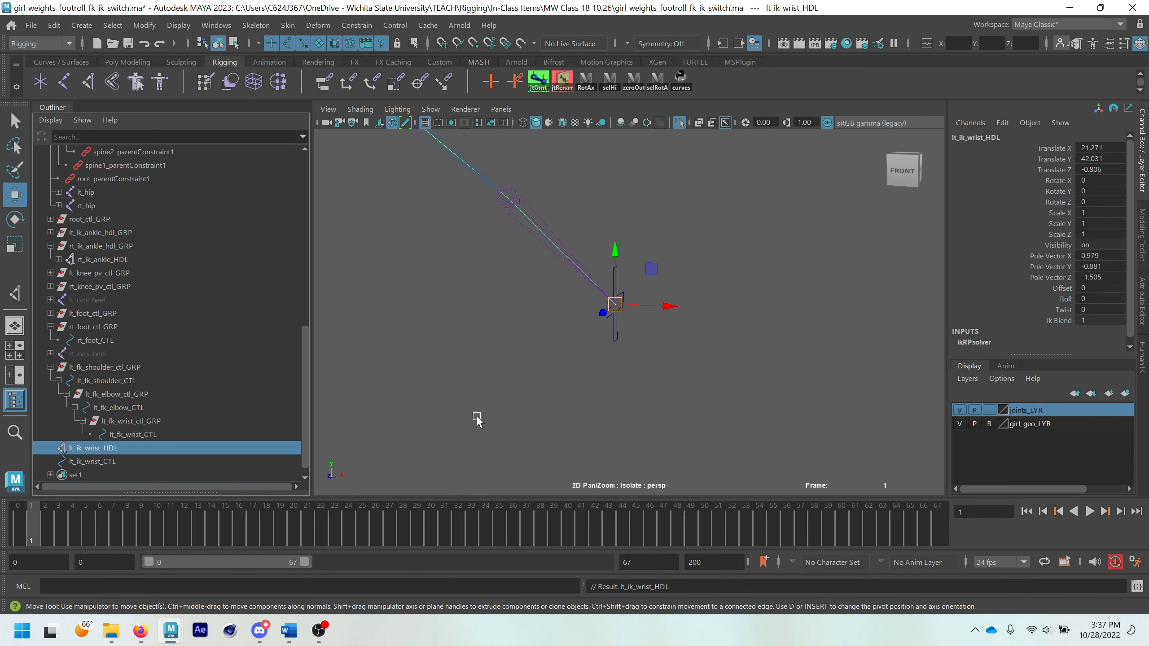
# - Group lt_ik_wrist_HDL on its own and match the group's pivot to the handle
pyautogui.click(51, 367)
pyautogui.click(50, 381)
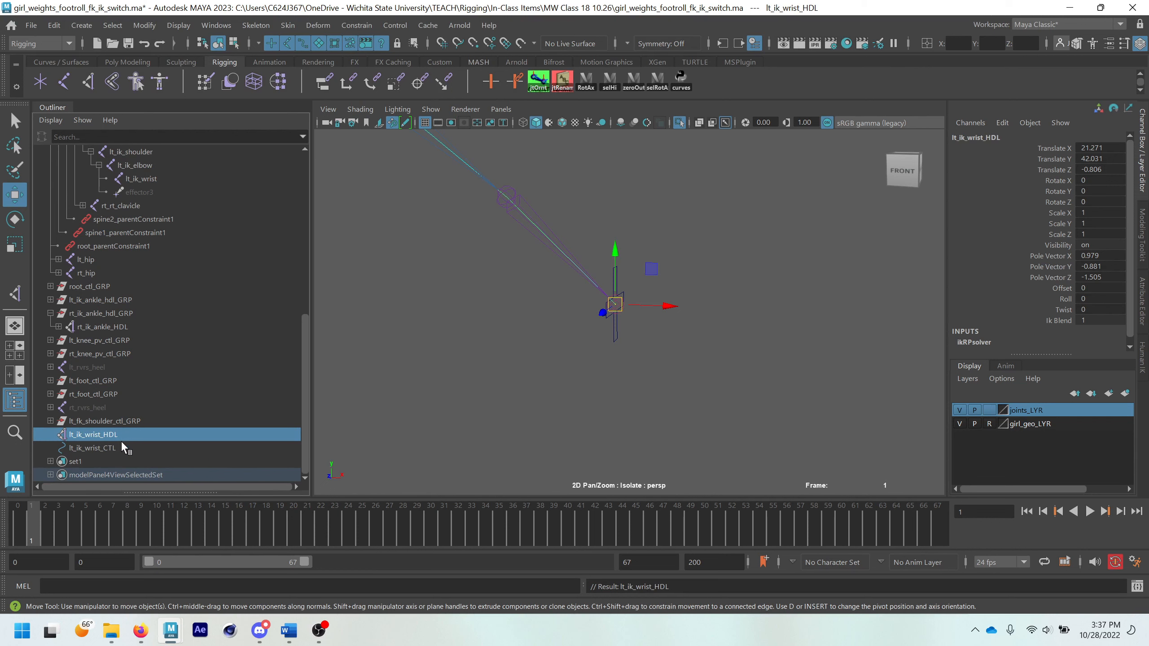
pyautogui.hotkey('ctrl', 'g')
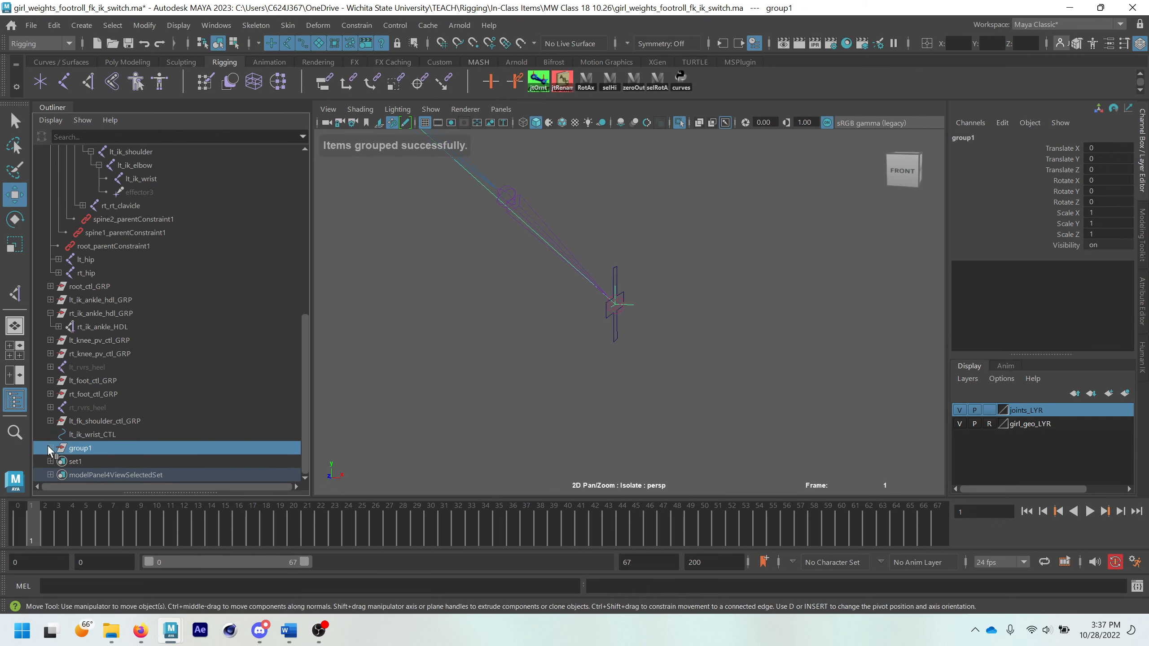
pyautogui.click(51, 448)
pyautogui.click(98, 450)
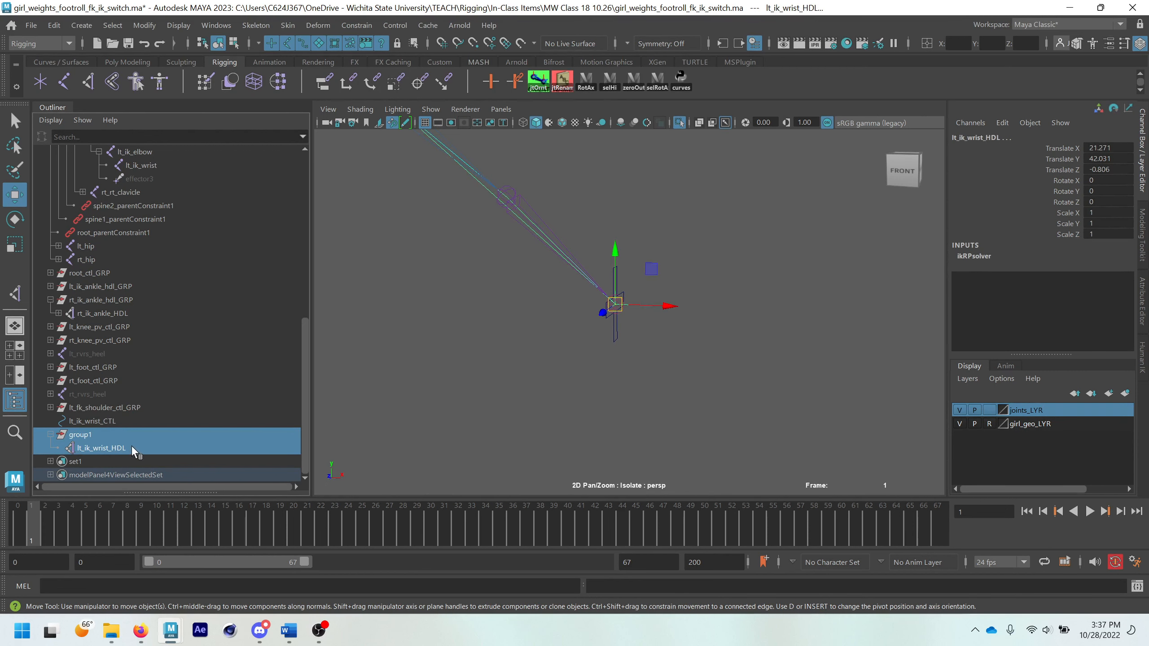
pyautogui.click(144, 24)
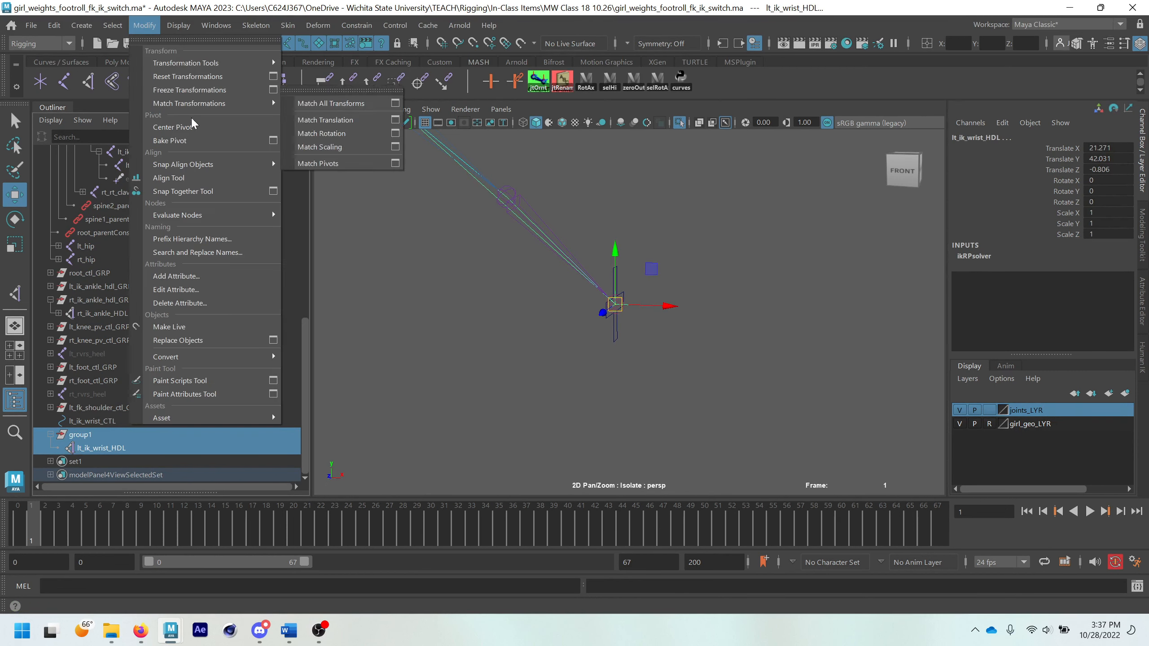
pyautogui.click(326, 163)
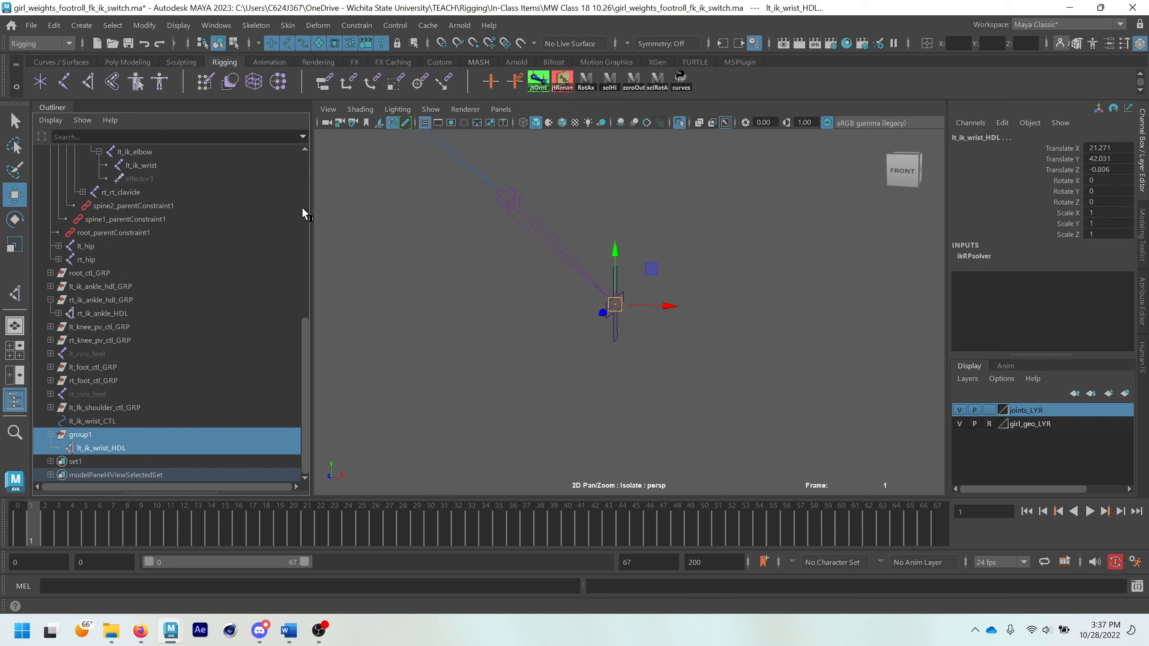
# - Check the pivots of the handle and its group, and rename the group as lt_ik_wrist_hdl_GRP
pyautogui.click(95, 436)
pyautogui.click(99, 447)
pyautogui.click(98, 423)
pyautogui.click(99, 435)
pyautogui.click(105, 446)
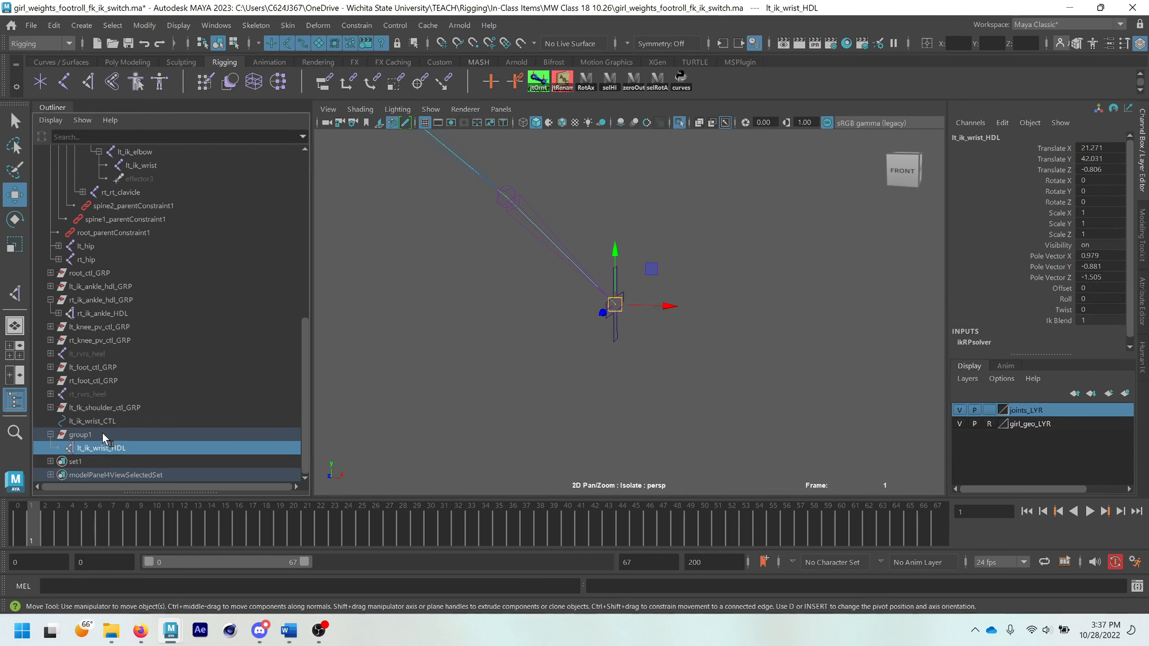
pyautogui.doubleClick(106, 447)
pyautogui.hotkey('ctrl', 'c')
pyautogui.doubleClick(102, 435)
pyautogui.hotkey('ctrl', 'v')
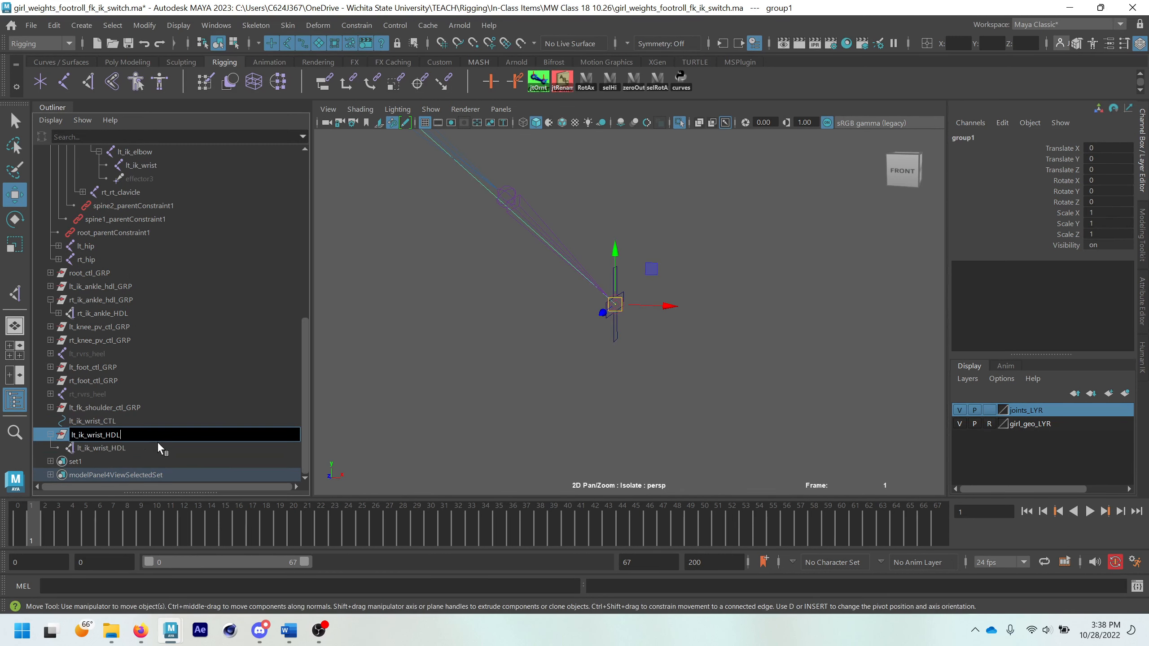
pyautogui.press('BackSpace')
pyautogui.press('BackSpace')
pyautogui.press('BackSpace')
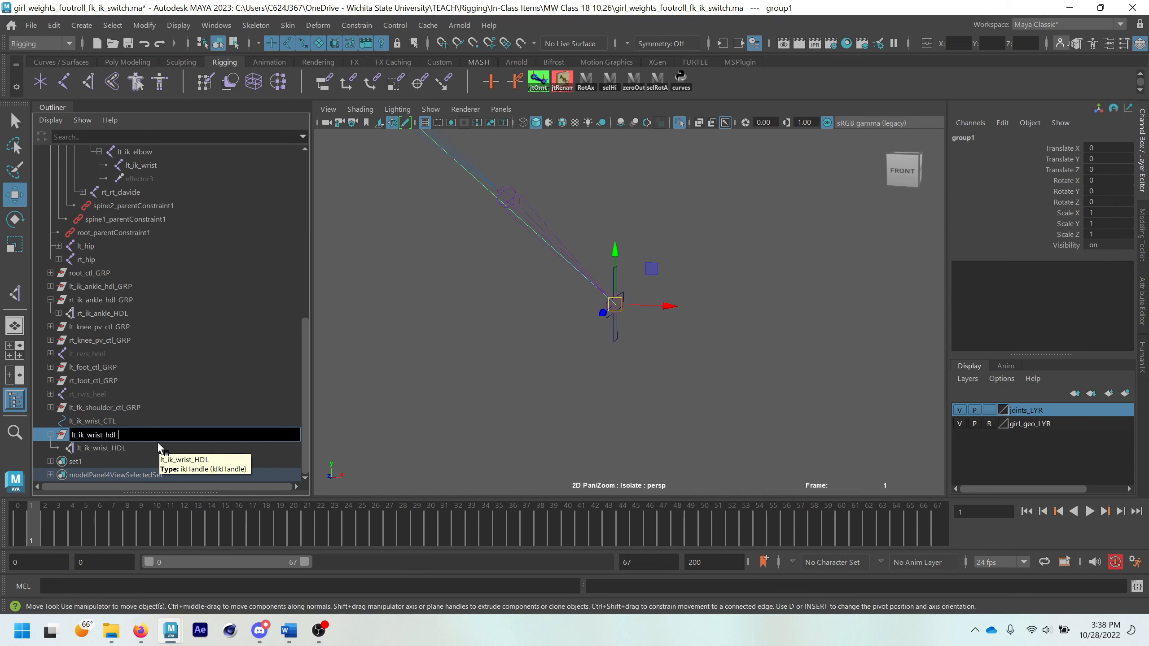
pyautogui.write('hdl_GRP')
pyautogui.press('Return')
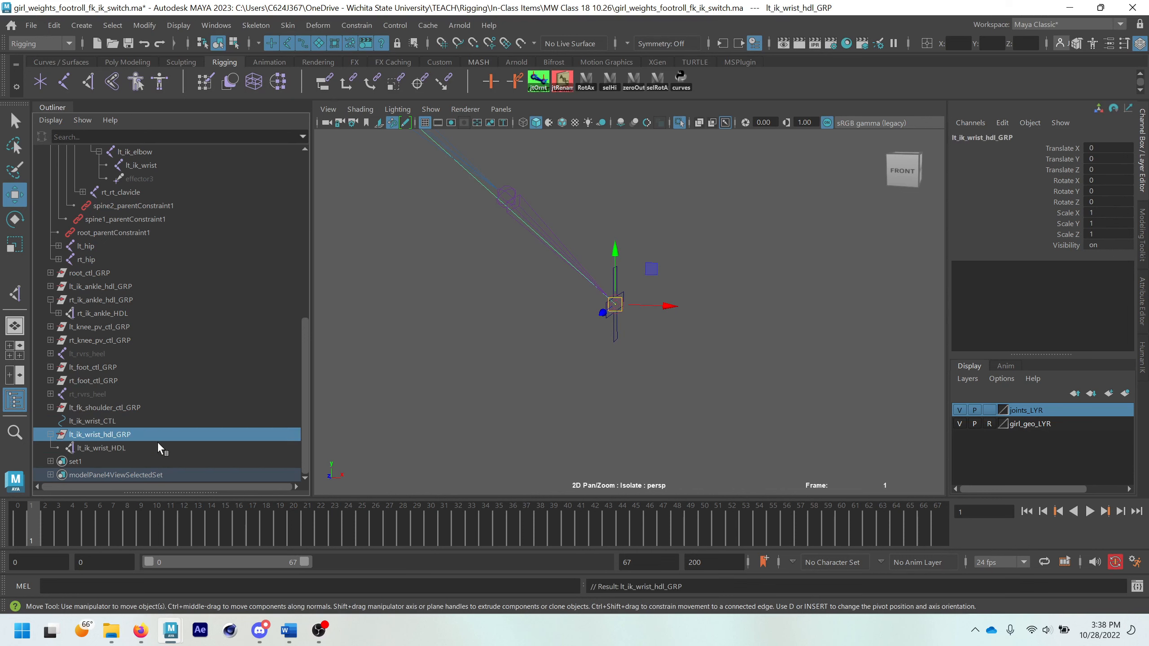
# - Group lt_ik_wrist_CTL on its own and match the new group's pivot to the control
pyautogui.click(113, 421)
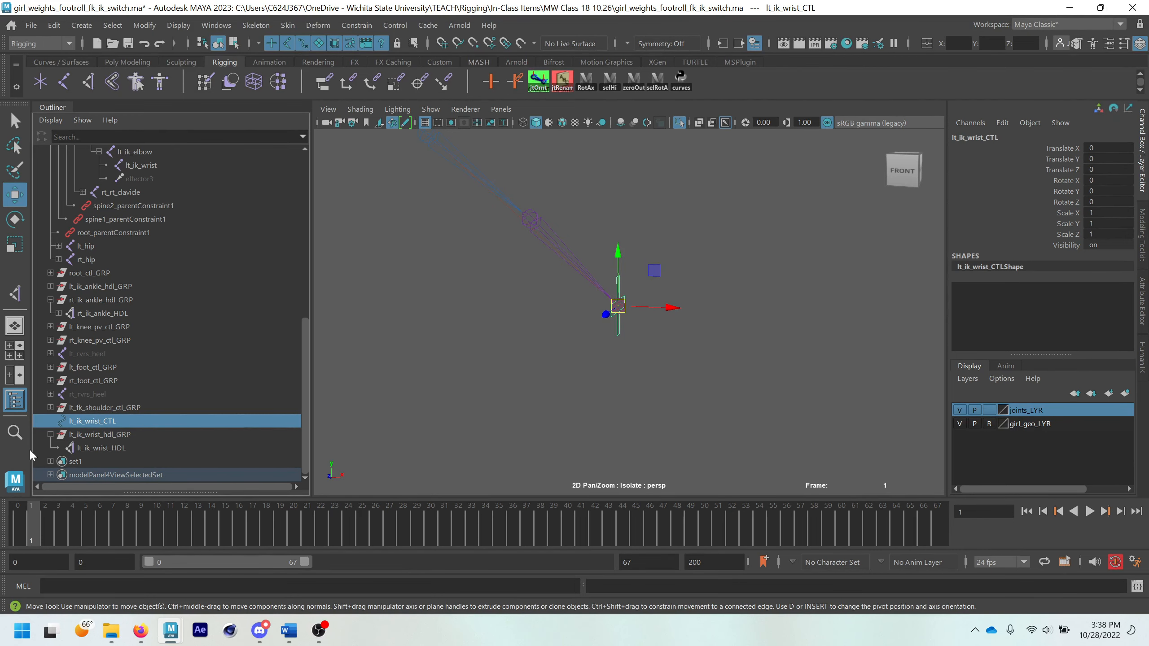
pyautogui.scroll(-1, 585, 381)
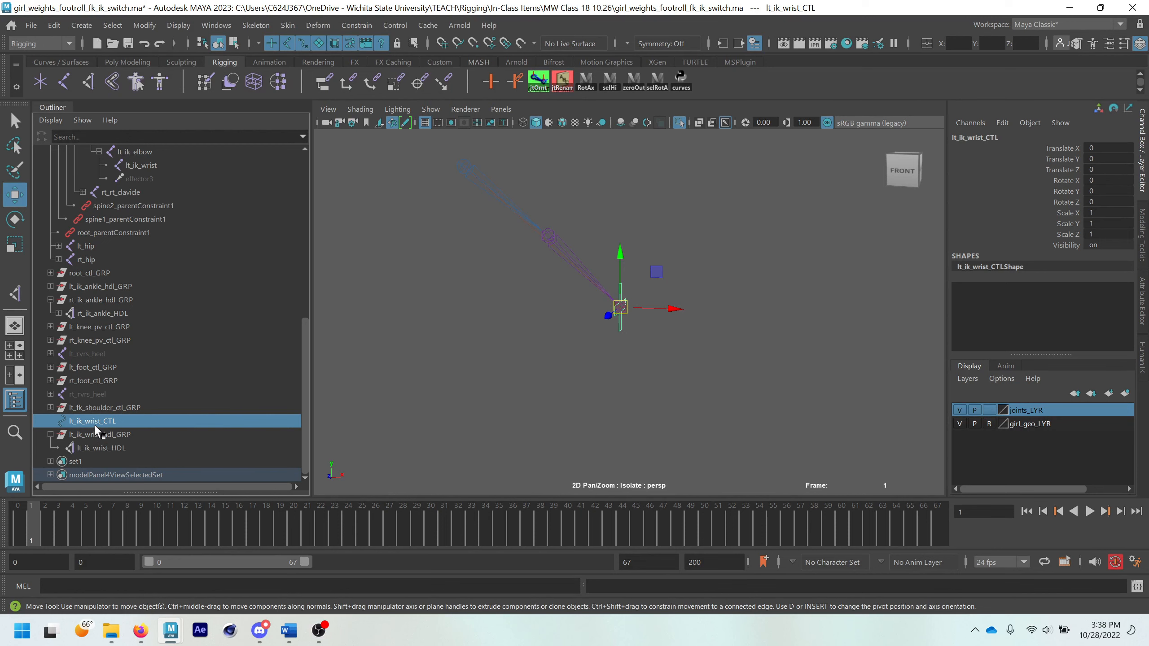
pyautogui.hotkey('ctrl', 'g')
pyautogui.click(50, 448)
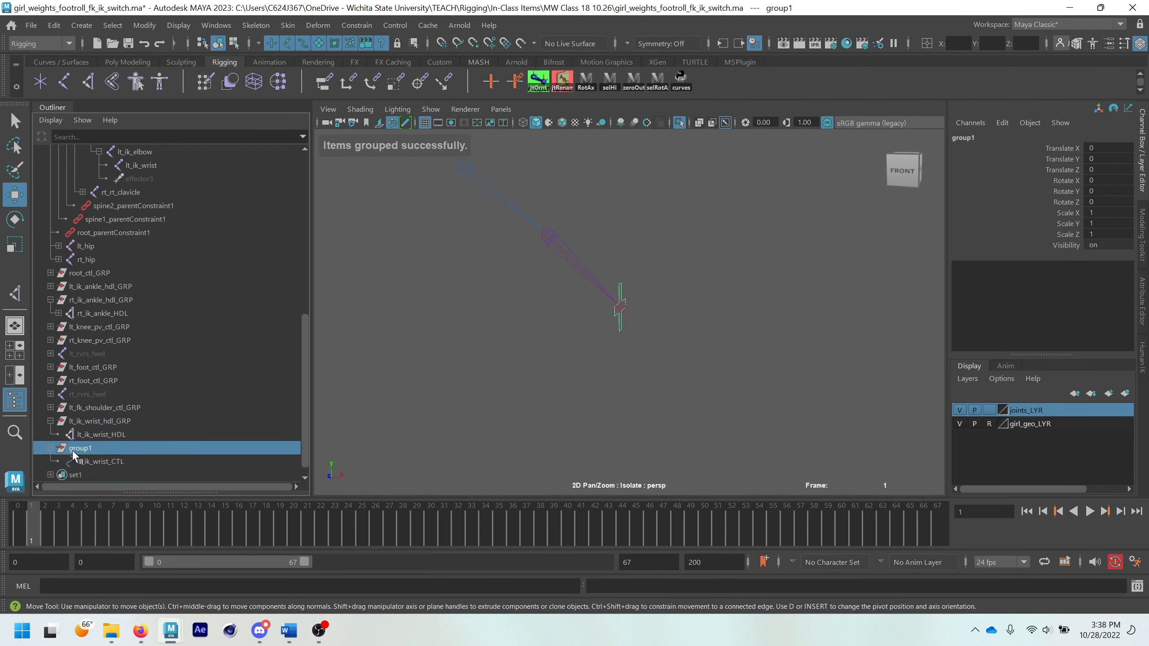
pyautogui.keyDown('ctrl'); pyautogui.click(97, 461); pyautogui.keyUp('ctrl')
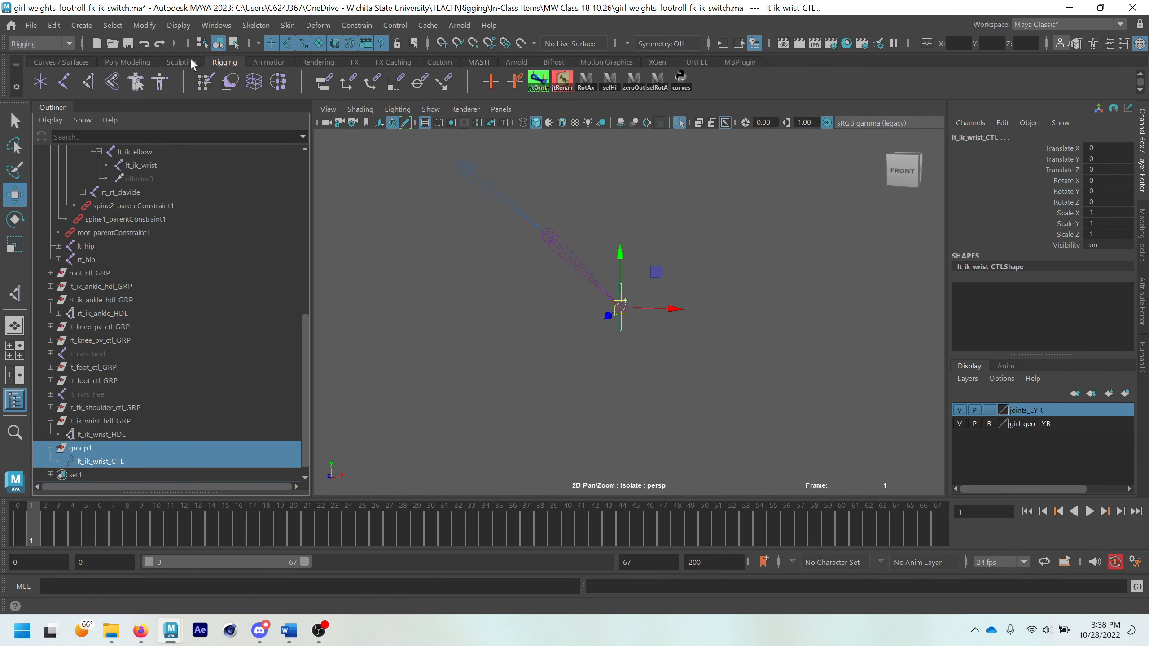
pyautogui.click(145, 24)
pyautogui.moveTo(208, 103)
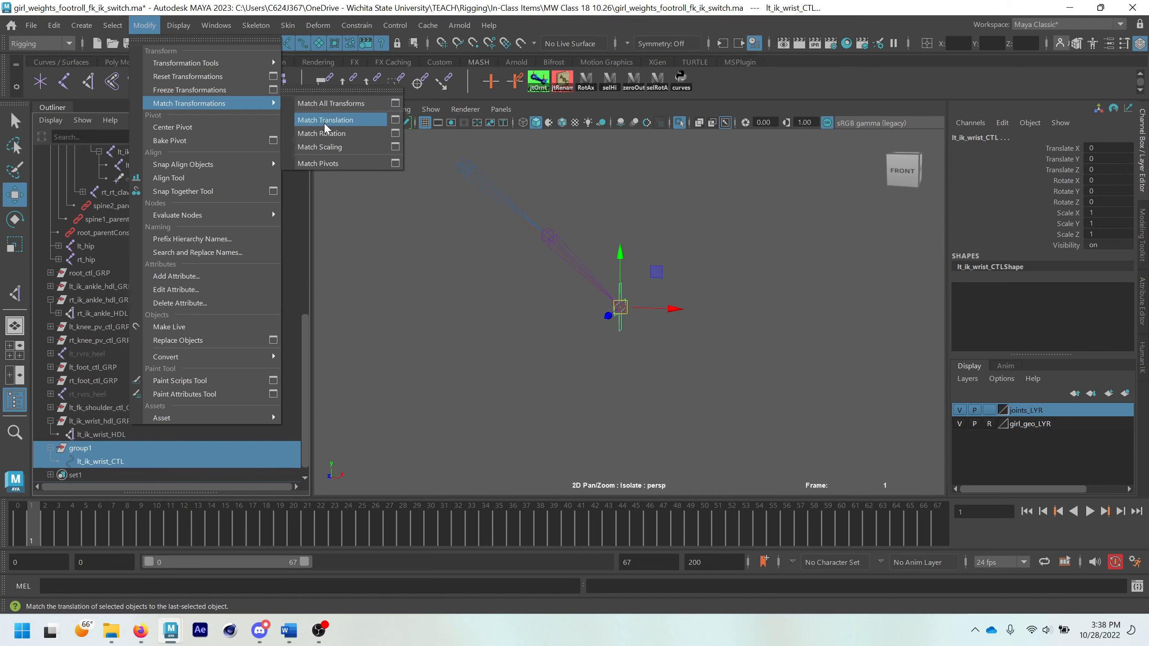
pyautogui.click(337, 165)
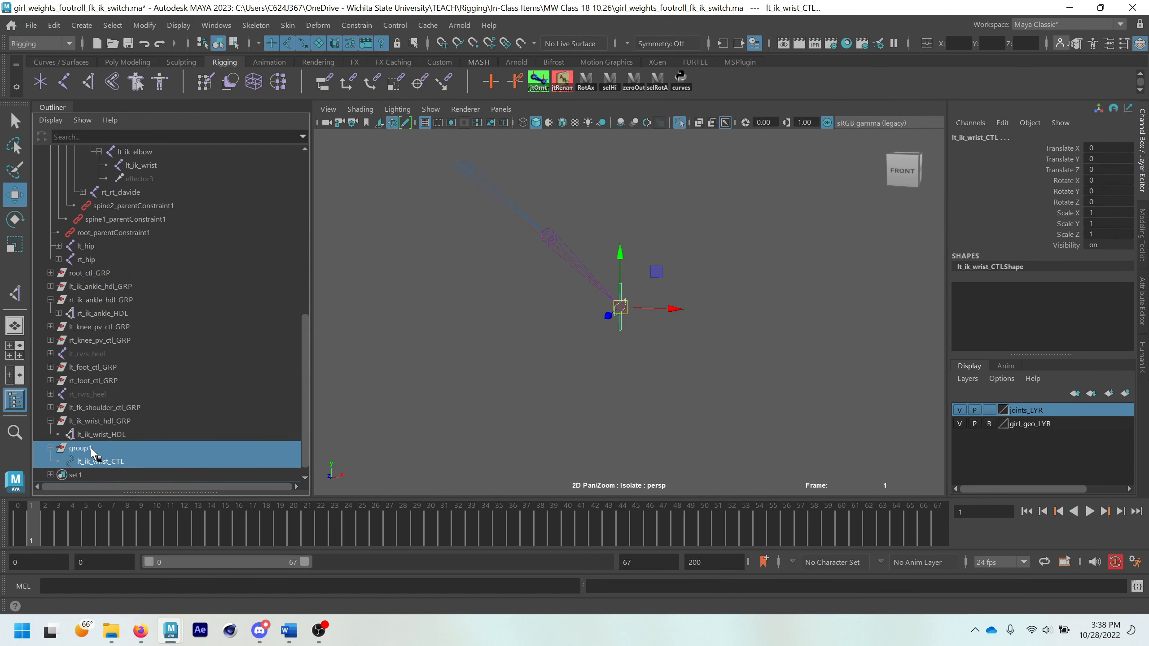
# - Rename the wrist control's group as lt_ik_wrist_ctl_GRP
pyautogui.doubleClick(92, 449)
pyautogui.write('lt_ik_wrist_ctl_GRP')
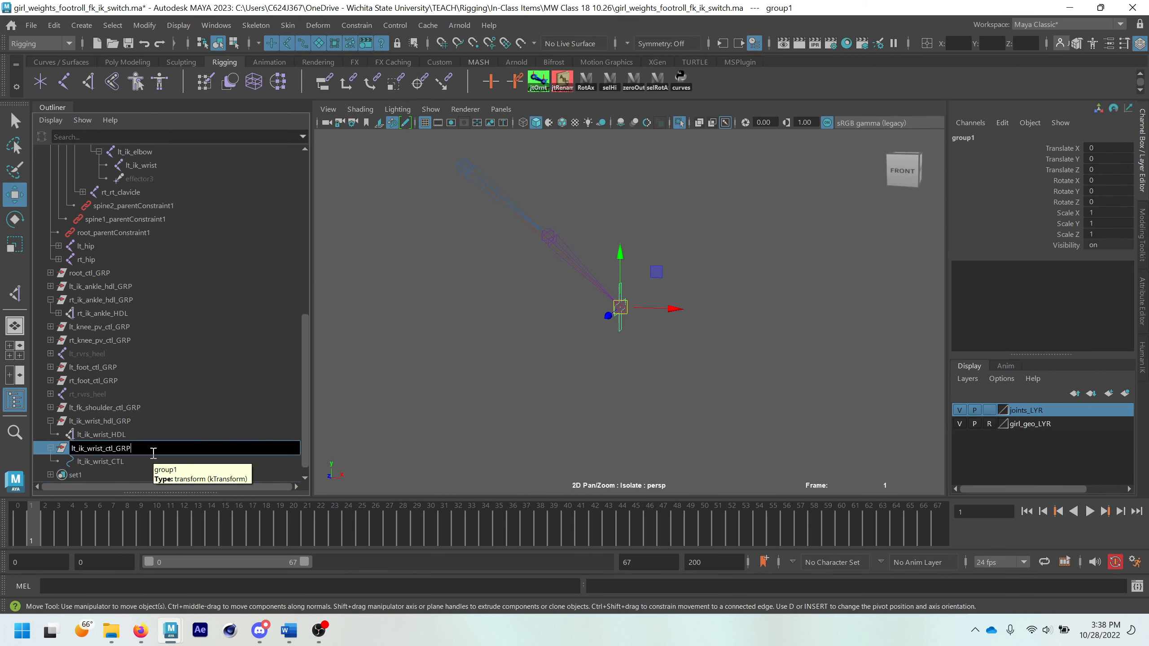
pyautogui.press('Return')
# - Hide lt_ik_wrist_hdl_GRP so the wrist joint can be picked in the viewport
pyautogui.press('q')
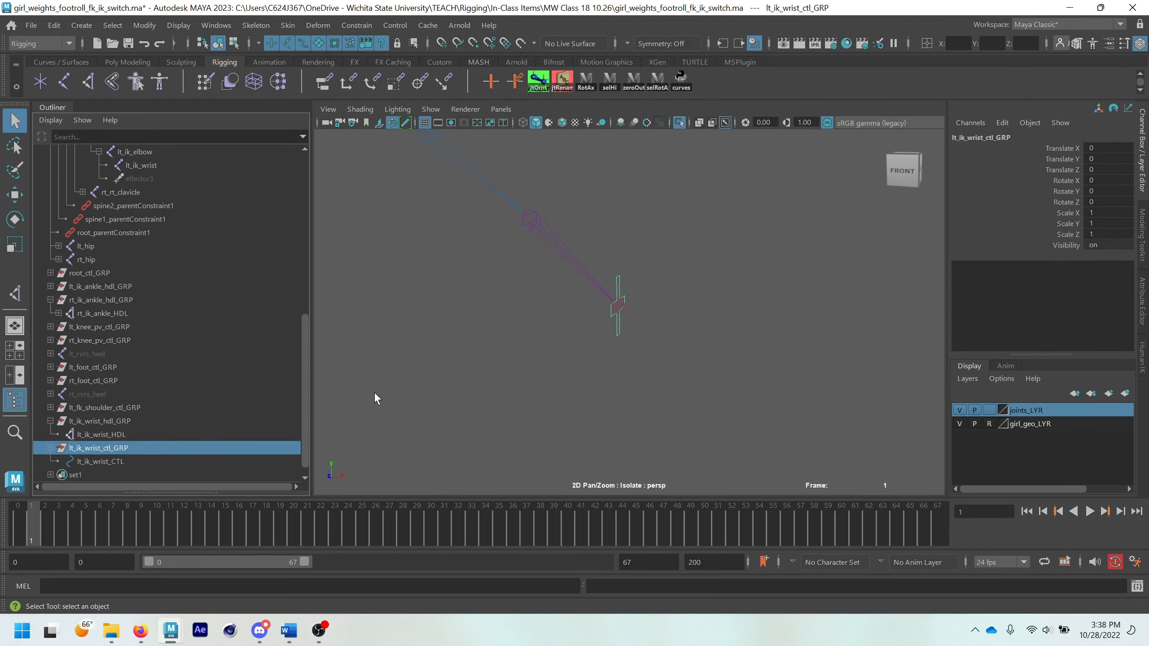
pyautogui.keyDown('shift'); pyautogui.click(613, 297); pyautogui.keyUp('shift')
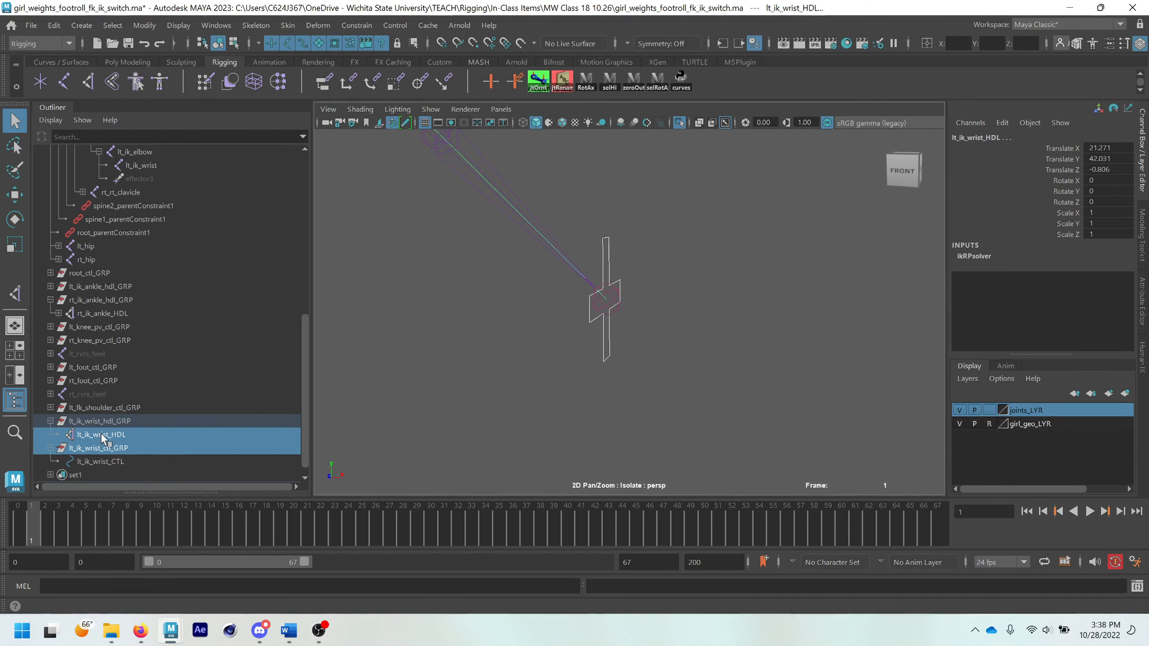
pyautogui.click(101, 422)
pyautogui.hotkey('ctrl', 'h')
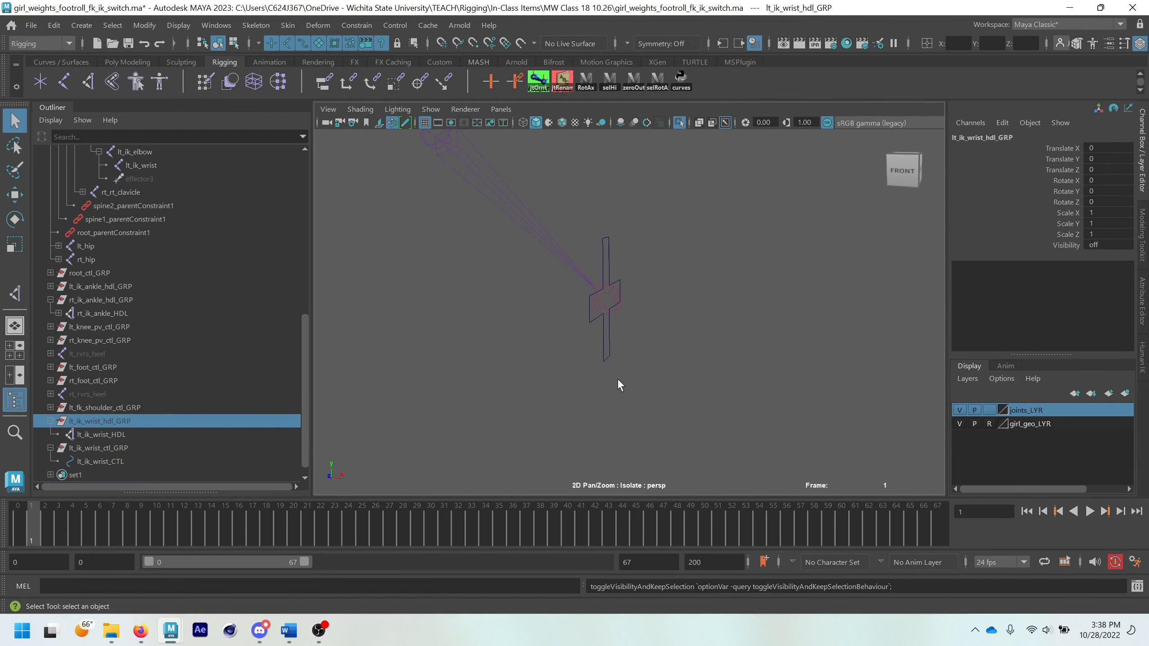
# - Match the rotation of lt_ik_wrist_ctl_GRP to the lt_ik_wrist joint
pyautogui.click(608, 353)
pyautogui.click(119, 448)
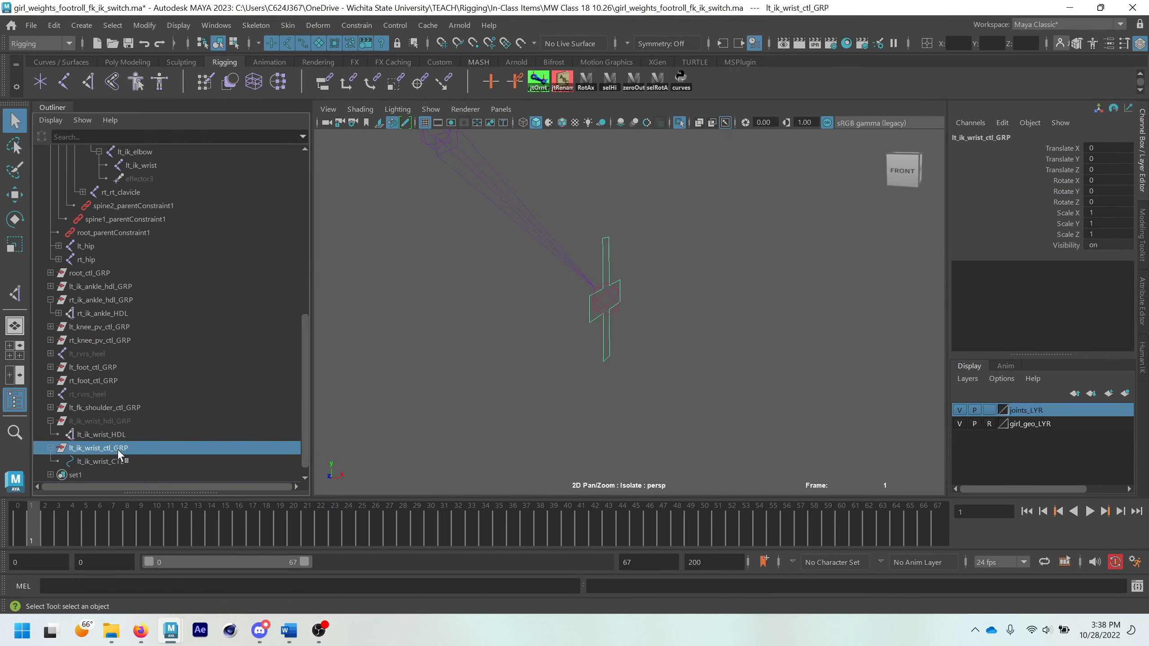
pyautogui.keyDown('shift'); pyautogui.click(614, 293); pyautogui.keyUp('shift')
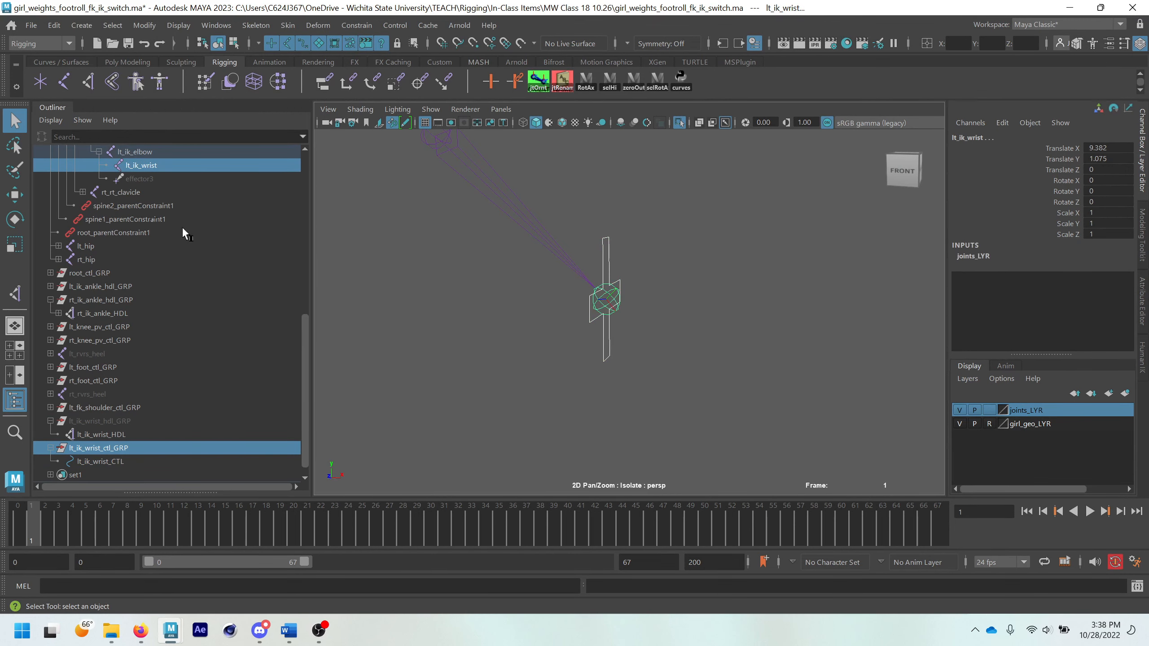
pyautogui.click(146, 27)
pyautogui.moveTo(180, 105)
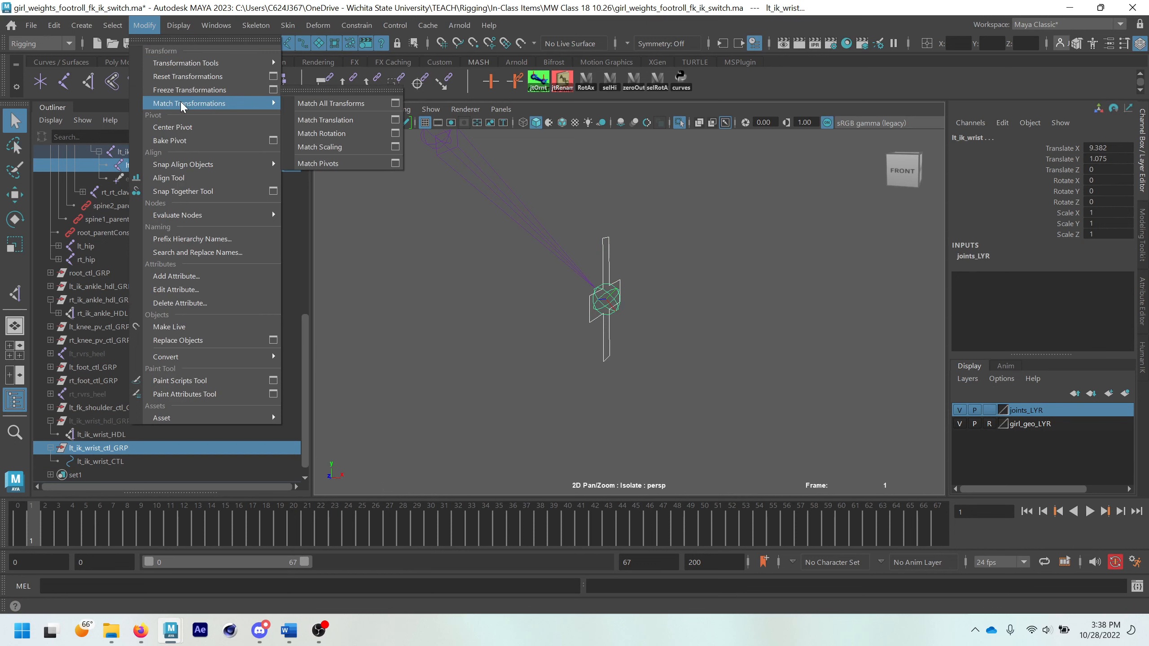
pyautogui.click(334, 133)
pyautogui.keyDown('alt'); pyautogui.moveTo(628, 329); pyautogui.dragTo(616, 327); pyautogui.keyUp('alt')
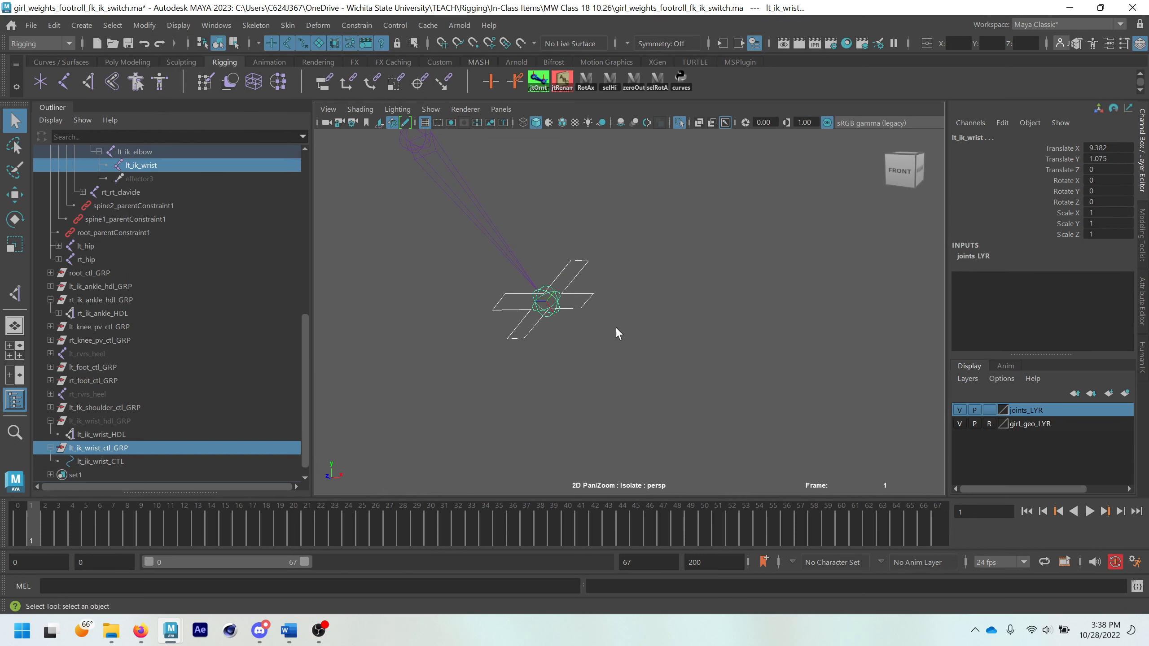
# - Check the rotation values of lt_ik_wrist_CTL and its group, and the control's alignment with the forearm
pyautogui.click(578, 302)
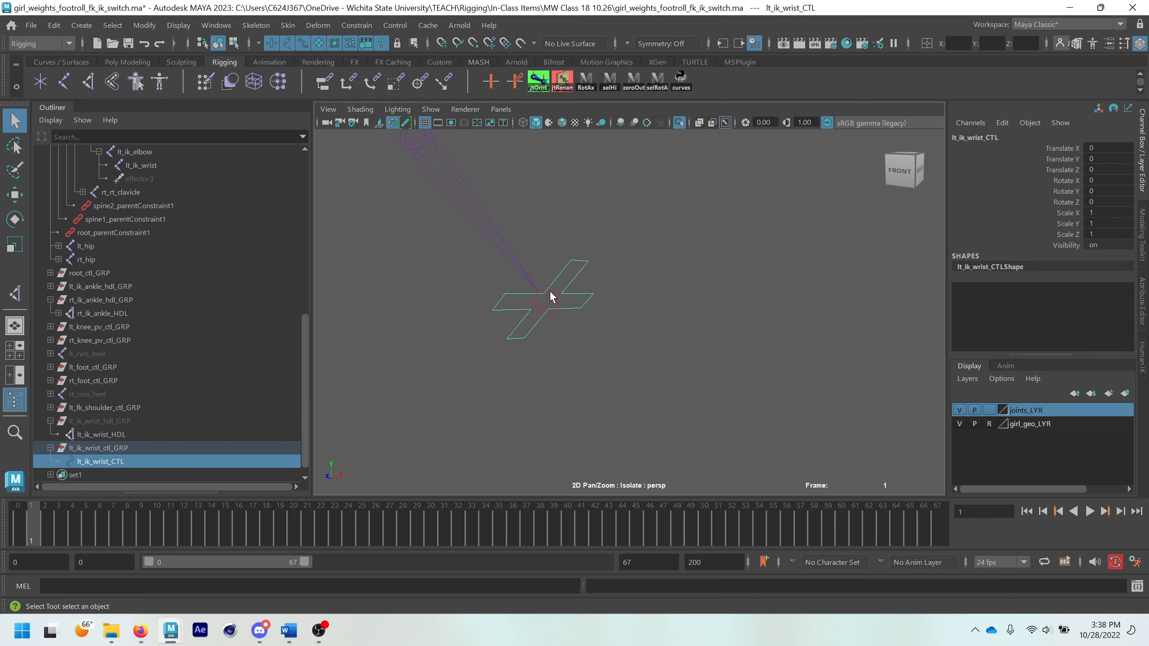
pyautogui.keyDown('alt'); pyautogui.moveTo(566, 297); pyautogui.dragTo(583, 382); pyautogui.keyUp('alt')
pyautogui.click(129, 448)
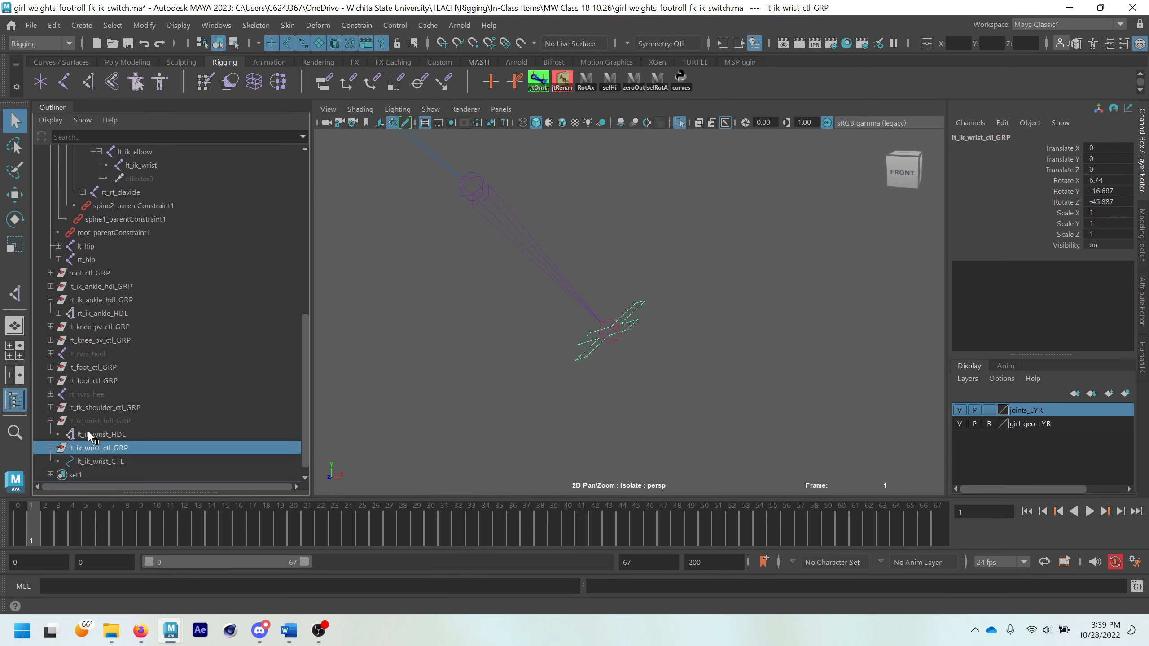
pyautogui.scroll(-4, 639, 368)
pyautogui.keyDown('alt'); pyautogui.moveTo(609, 334); pyautogui.dragTo(643, 350, button='middle'); pyautogui.keyUp('alt')
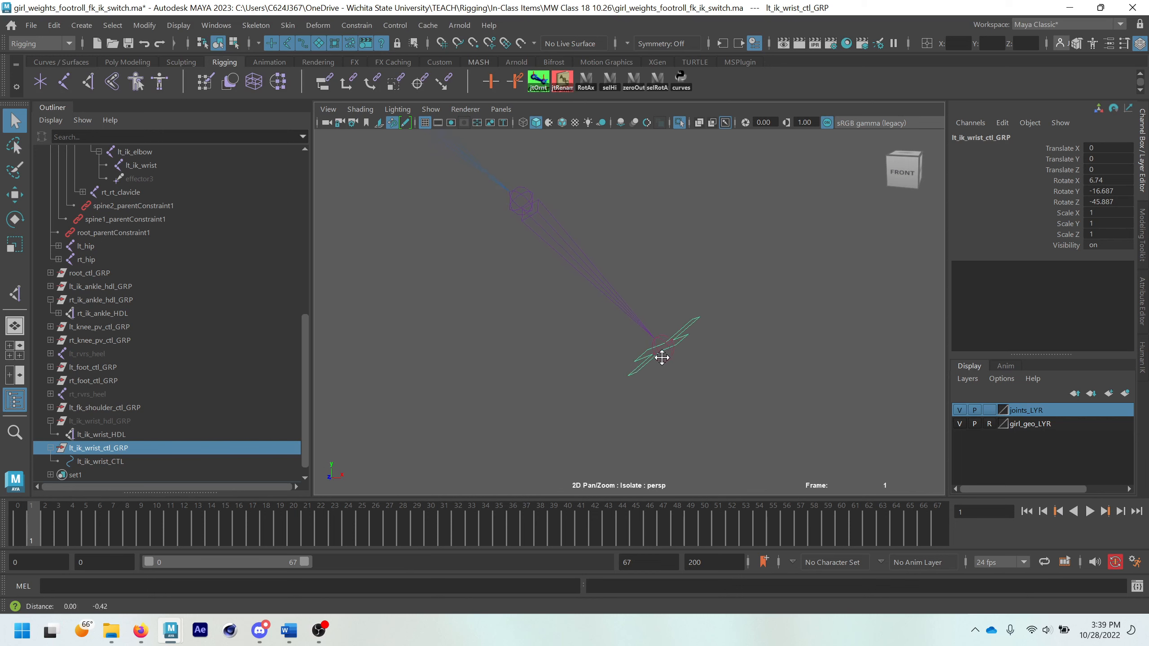
pyautogui.keyDown('alt'); pyautogui.moveTo(660, 365); pyautogui.dragTo(657, 337); pyautogui.keyUp('alt')
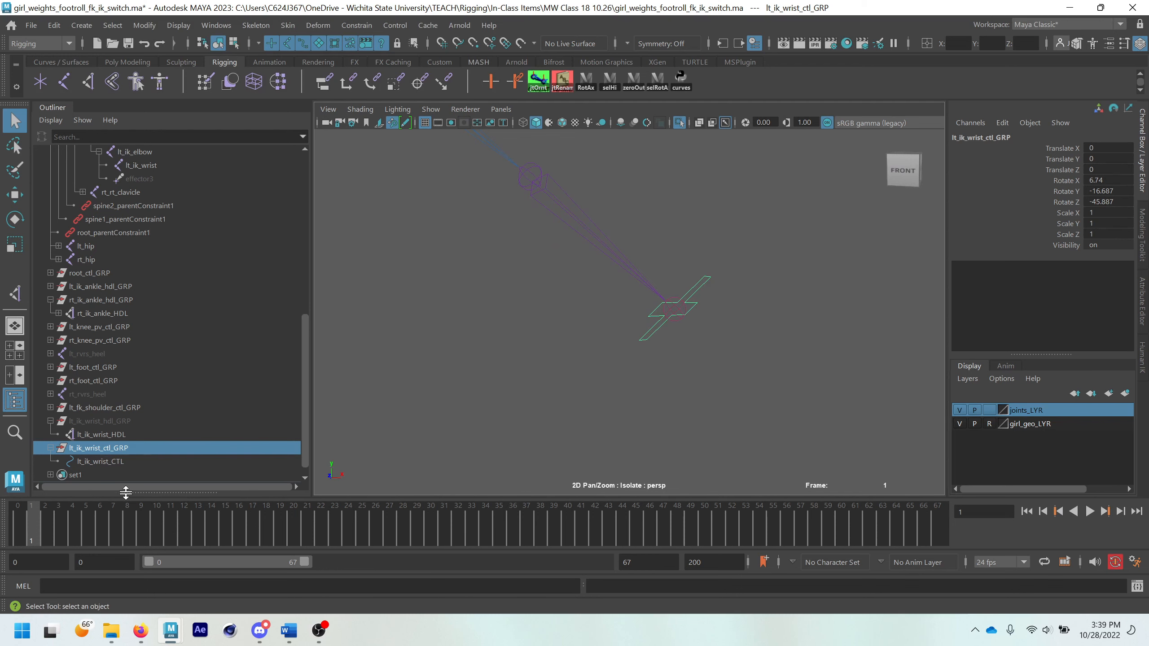
# - Parent constrain lt_ik_wrist_HDL to lt_ik_wrist_CTL
pyautogui.click(98, 462)
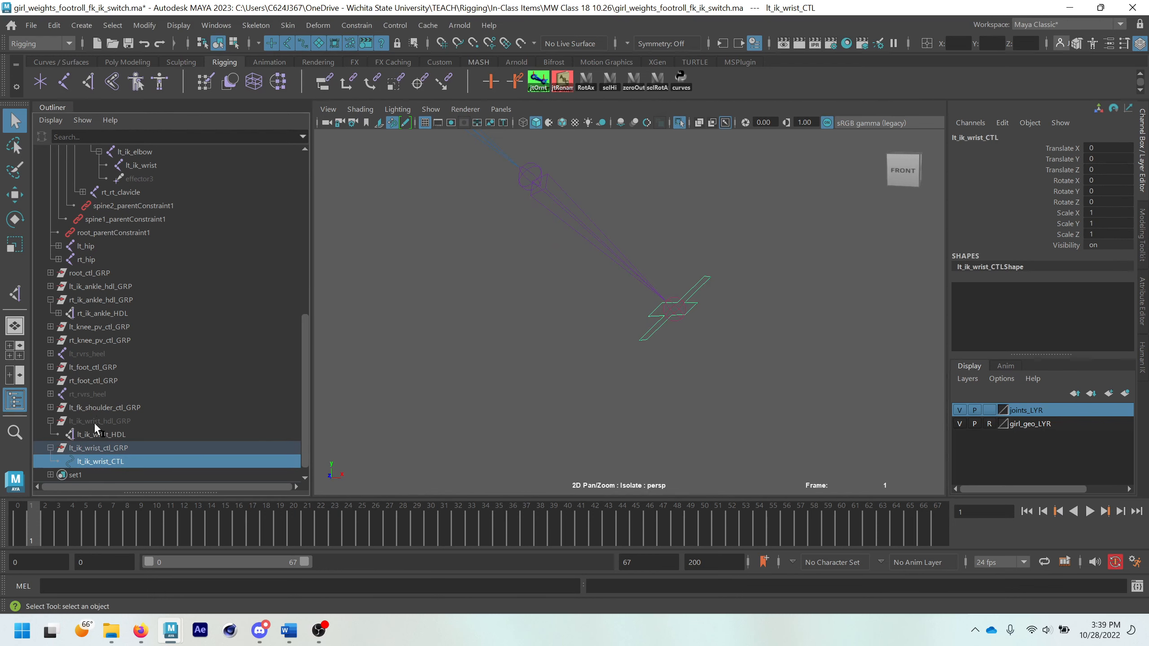
pyautogui.keyDown('ctrl'); pyautogui.click(112, 434); pyautogui.keyUp('ctrl')
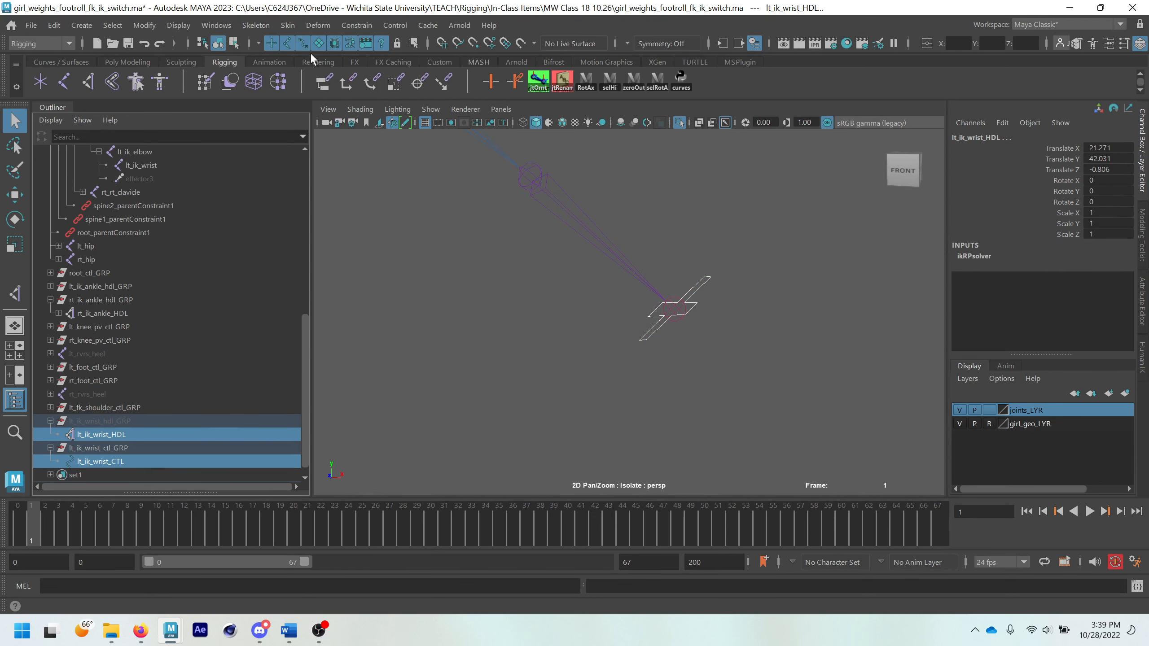
pyautogui.click(342, 25)
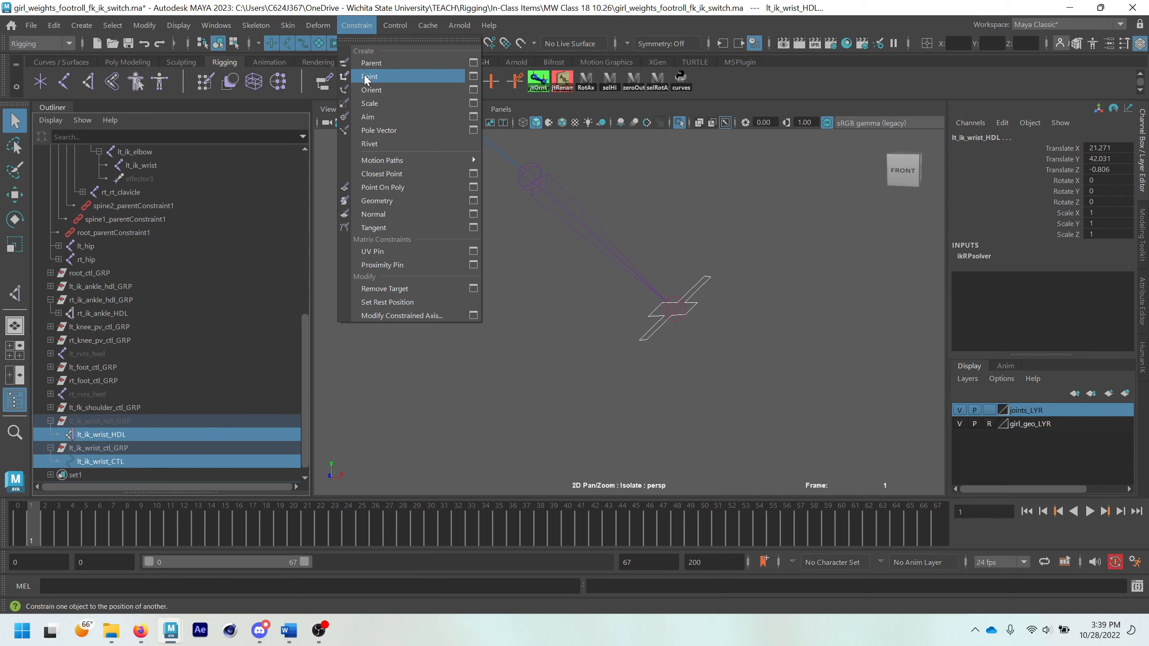
pyautogui.click(376, 63)
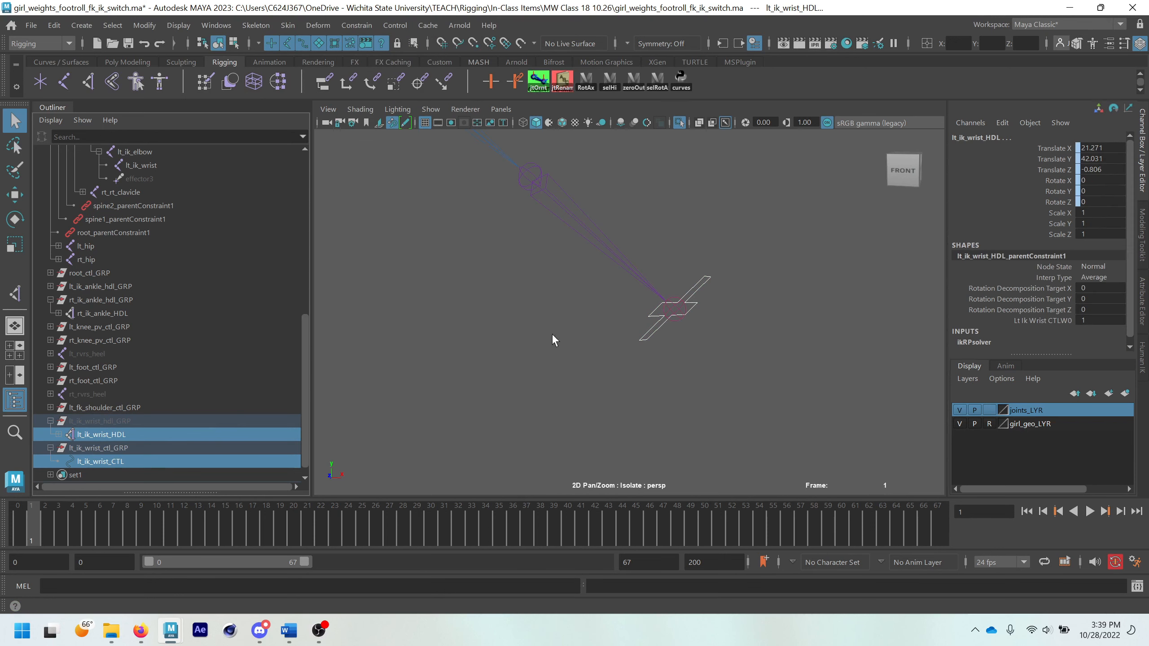
# - Move lt_ik_wrist_CTL to test how the IK arm follows, and undo the move
pyautogui.click(646, 339)
pyautogui.press('w')
pyautogui.moveTo(672, 315); pyautogui.dragTo(643, 269)
pyautogui.hotkey('ctrl', 'z')
pyautogui.scroll(3, 674, 405)
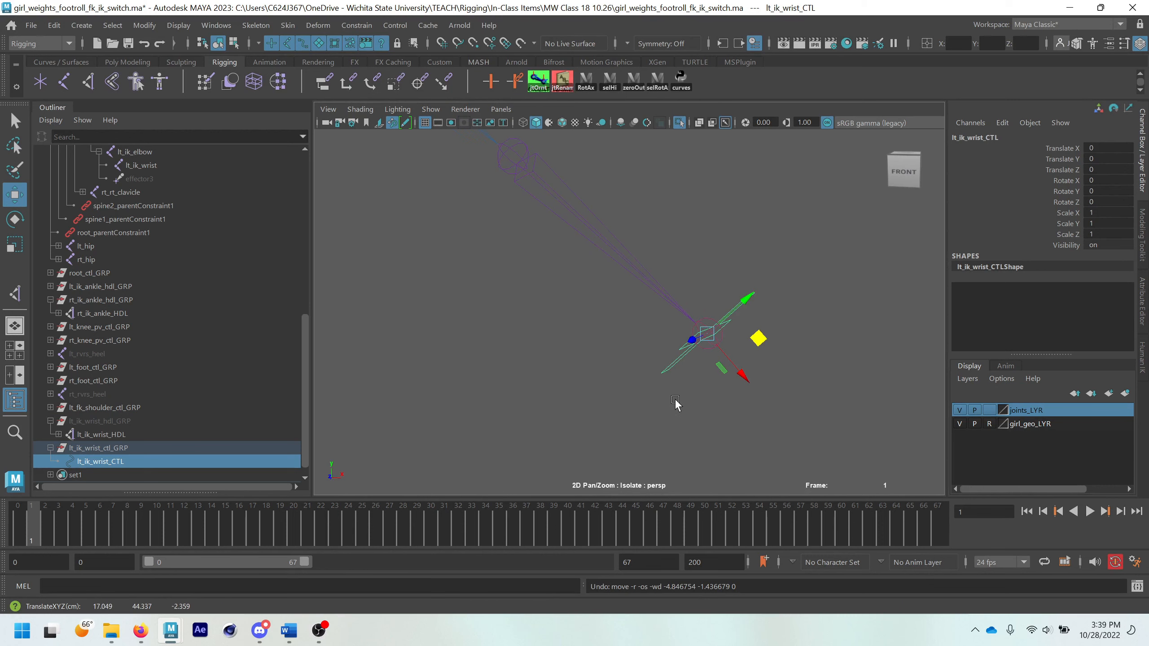
pyautogui.keyDown('alt'); pyautogui.moveTo(676, 402); pyautogui.dragTo(579, 393, button='middle'); pyautogui.keyUp('alt')
pyautogui.press('q')
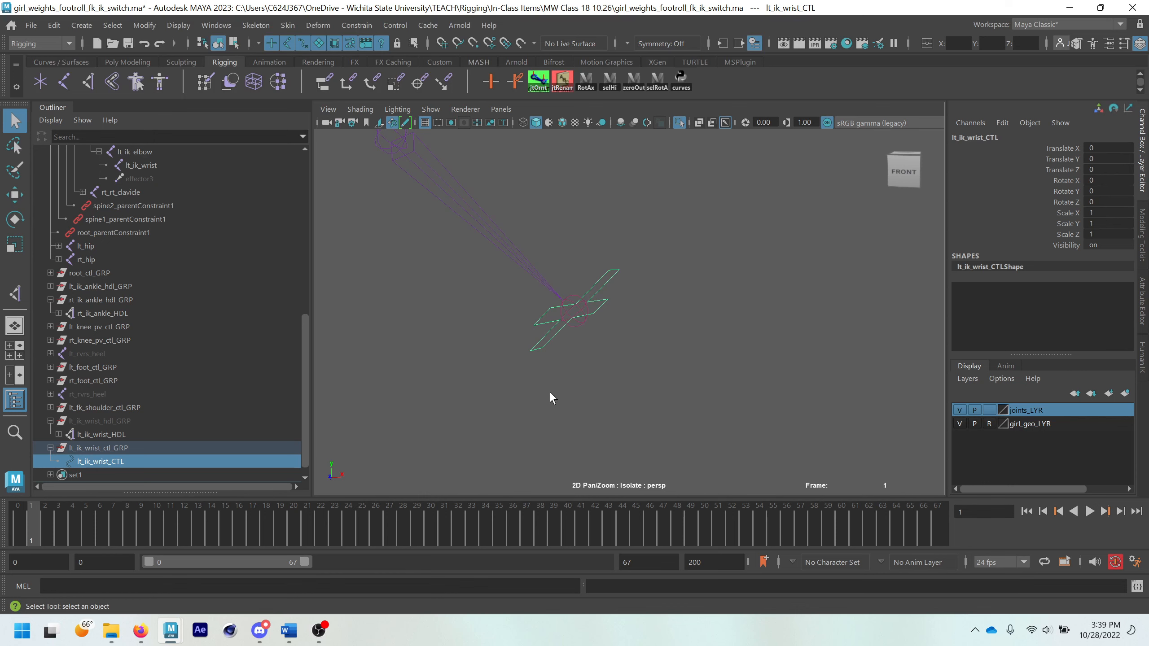
# - Rotate lt_ik_wrist_CTL to test its effect on the wrist joint, and undo the rotations
pyautogui.moveTo(559, 355)
pyautogui.keyDown('alt'); pyautogui.mouseDown()
pyautogui.moveTo(582, 354)
pyautogui.moveTo(564, 353)
pyautogui.mouseUp(); pyautogui.keyUp('alt')
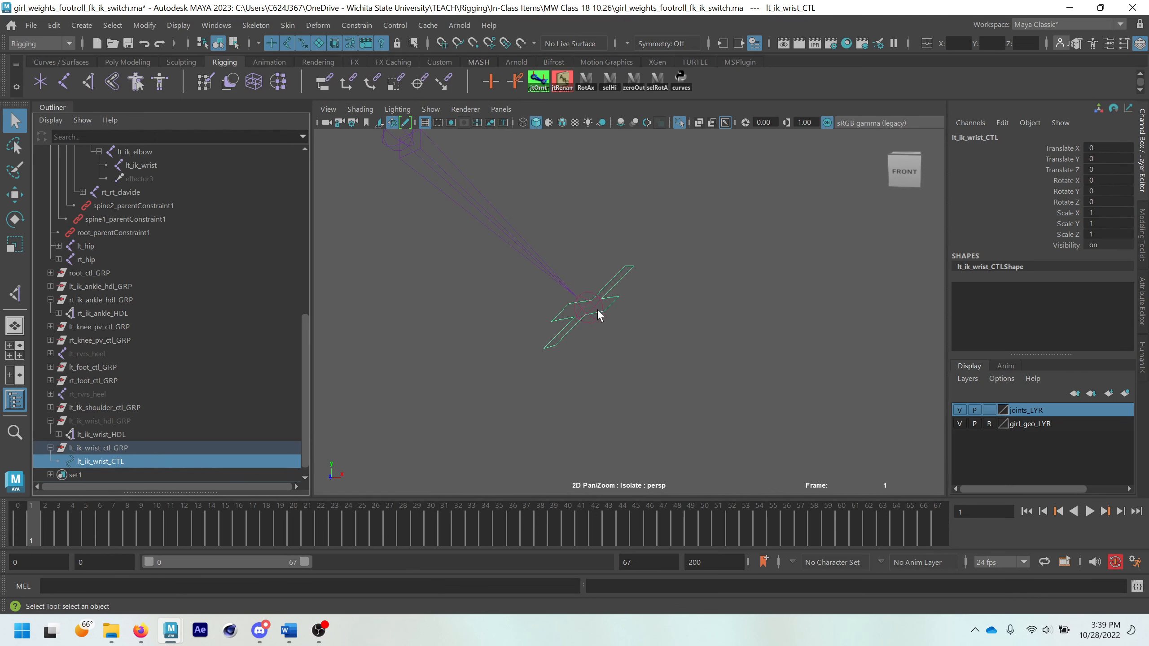
pyautogui.press('e')
pyautogui.moveTo(588, 307); pyautogui.dragTo(574, 356)
pyautogui.press('q')
pyautogui.hotkey('ctrl', 'z')
pyautogui.hotkey('ctrl', 'z')
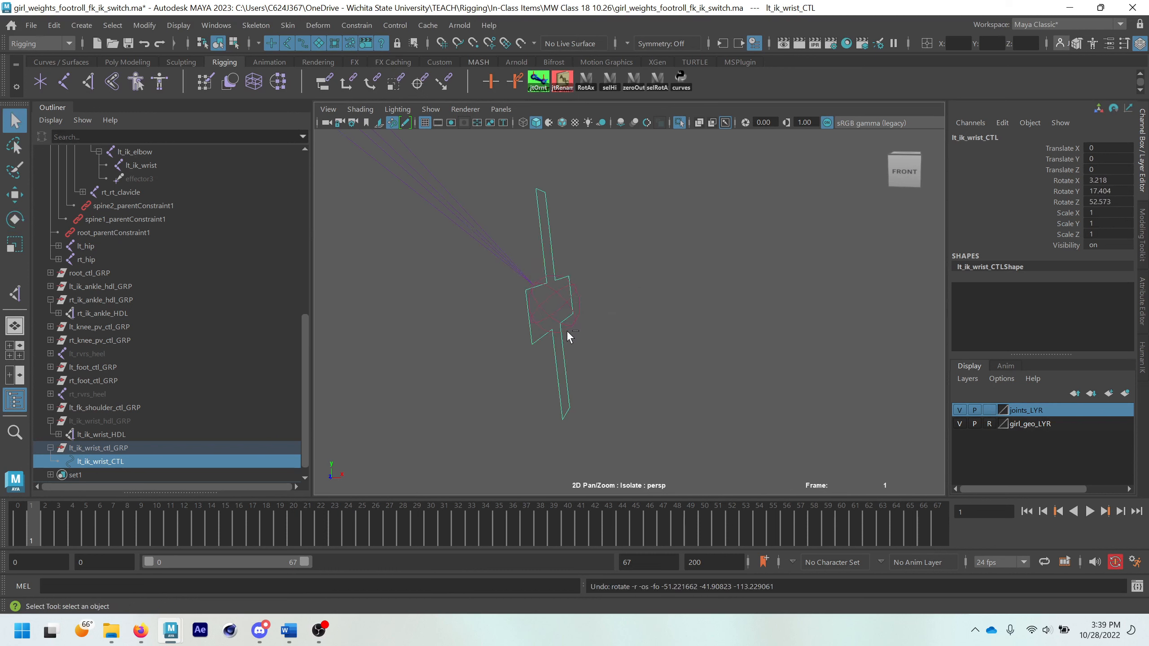
pyautogui.scroll(-2, 568, 337)
pyautogui.keyDown('alt'); pyautogui.moveTo(568, 338); pyautogui.dragTo(592, 308); pyautogui.keyUp('alt')
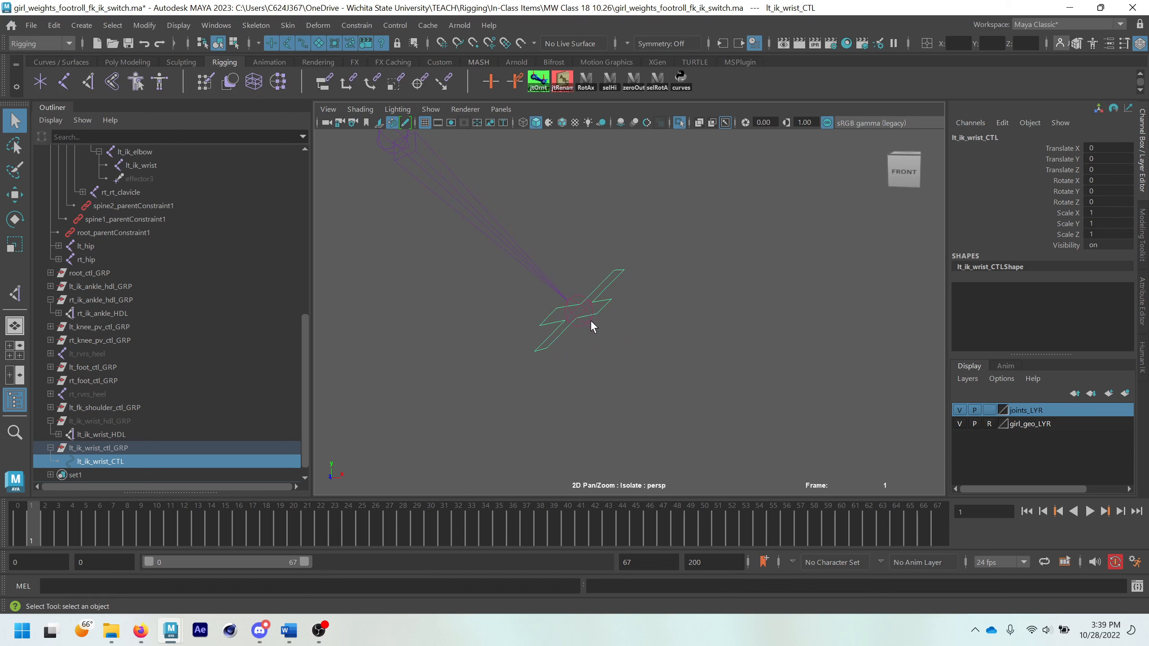
# - Orient constrain the lt_ik_wrist joint to lt_ik_wrist_CTL
pyautogui.scroll(1, 592, 313)
pyautogui.keyDown('shift'); pyautogui.click(571, 311); pyautogui.keyUp('shift')
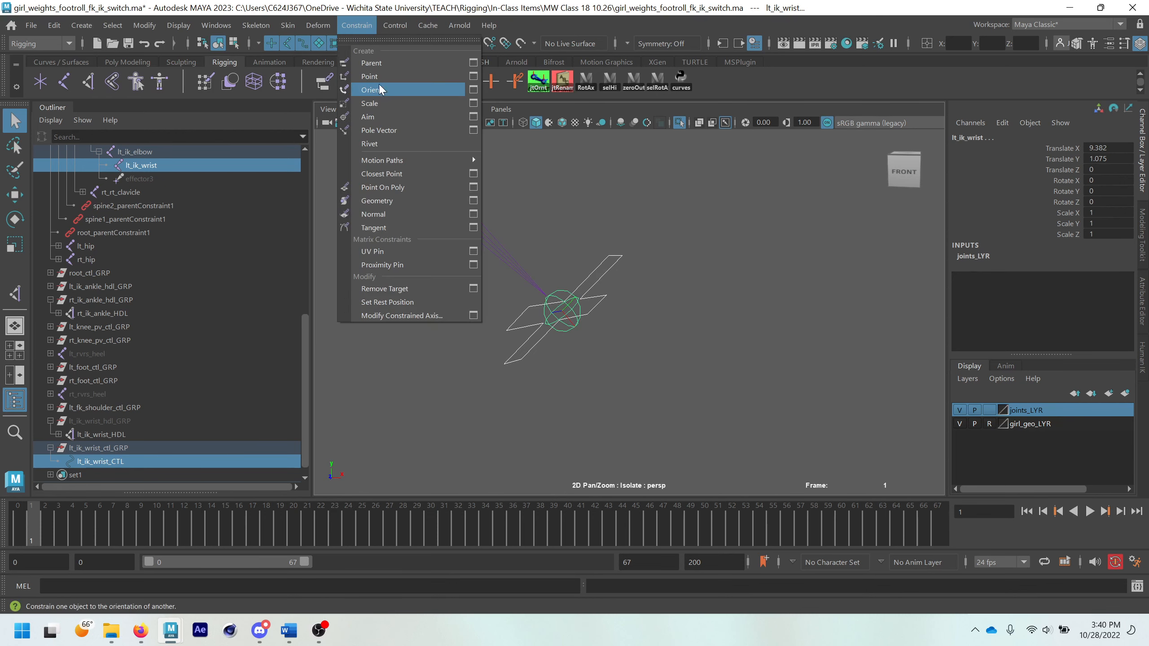
pyautogui.click(372, 91)
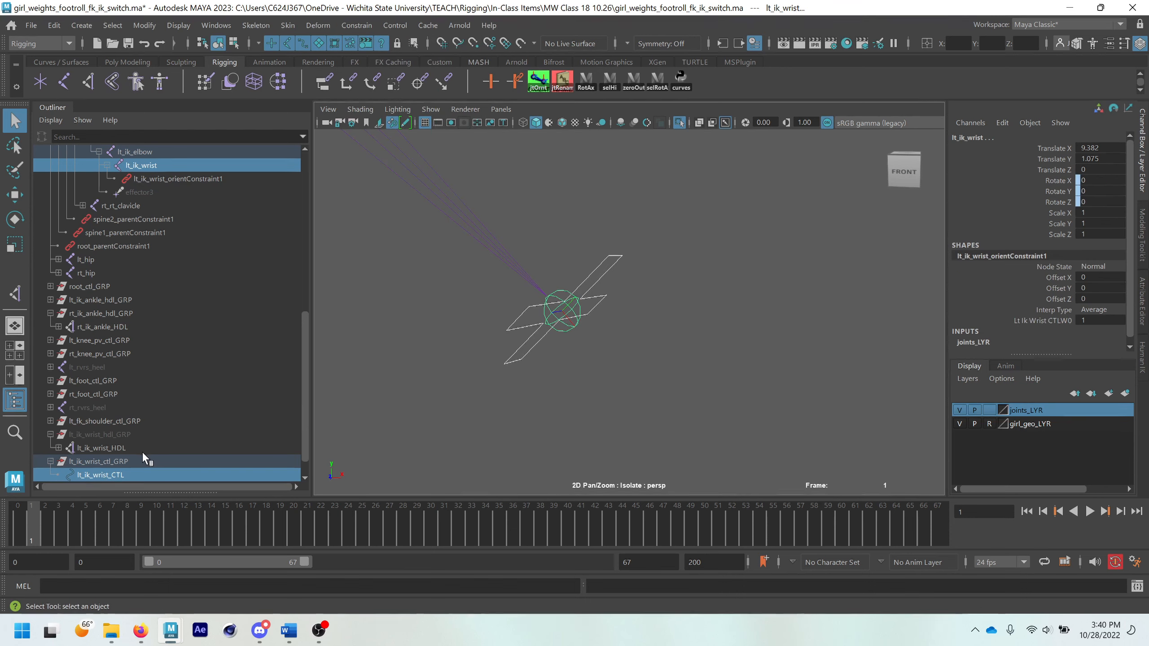
# - Rotate lt_ik_wrist_CTL to test the orient constraint, and reset its Rotate X, Y and Z to 0
pyautogui.click(106, 476)
pyautogui.press('e')
pyautogui.moveTo(559, 326); pyautogui.dragTo(558, 369)
pyautogui.moveTo(575, 324); pyautogui.dragTo(633, 309)
pyautogui.moveTo(1109, 179); pyautogui.dragTo(1110, 202)
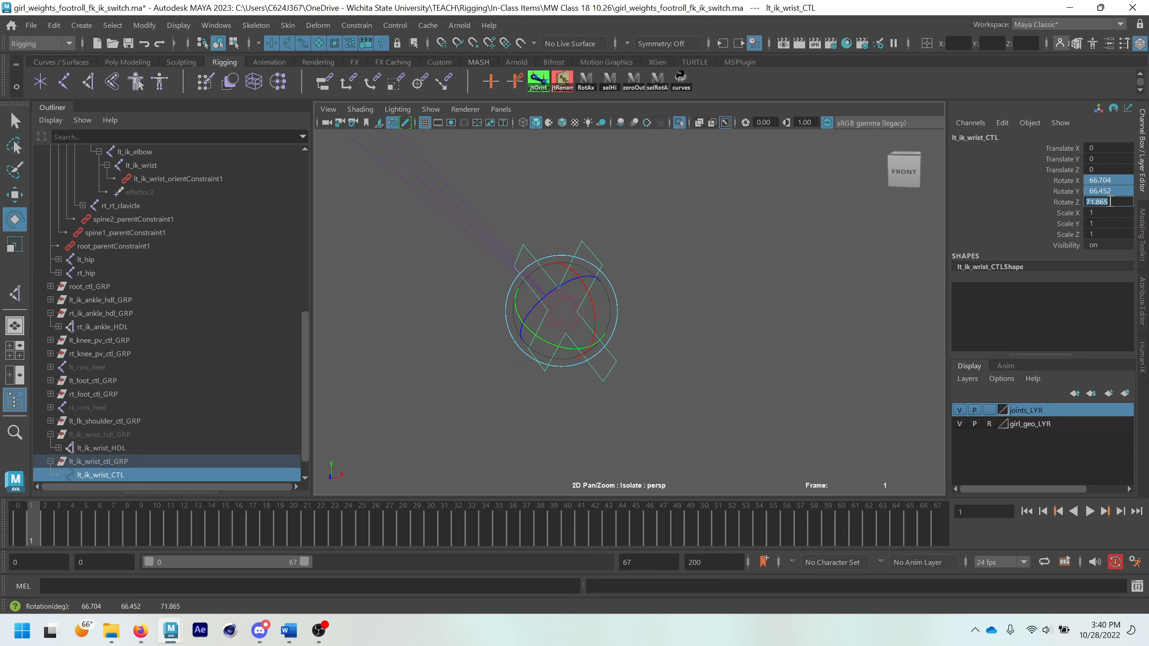
pyautogui.write('0')
pyautogui.press('Return')
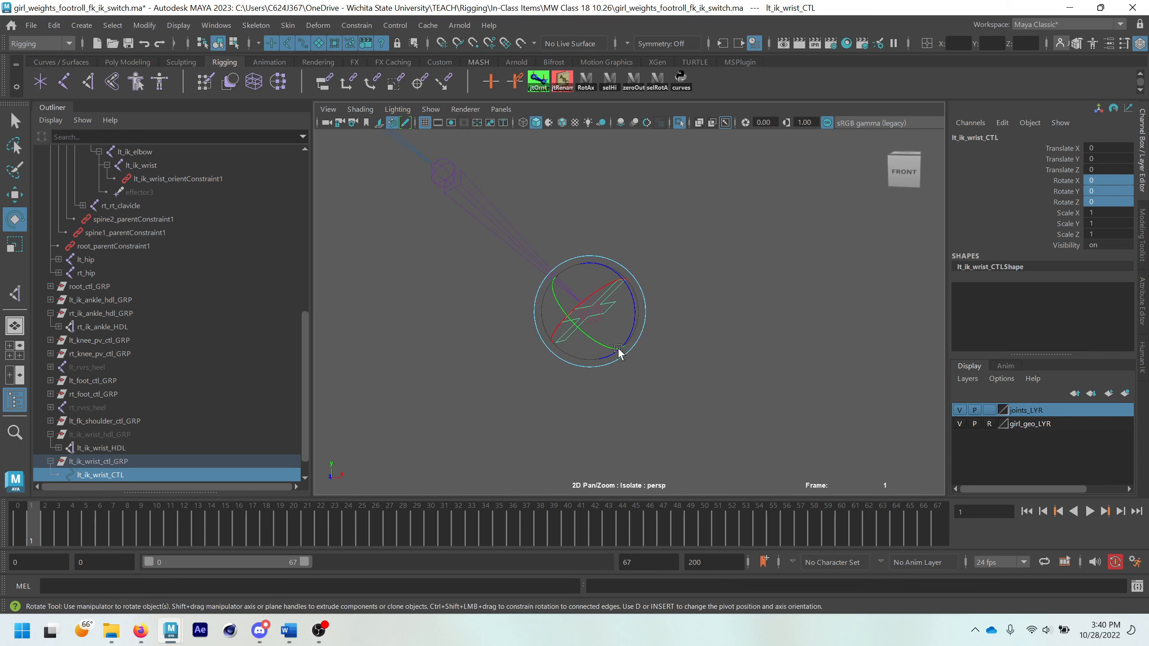
# - Create a Curved Four Arrows Thin control curve at the world origin with bsControls
pyautogui.press('q')
pyautogui.scroll(-3, 622, 249)
pyautogui.press('w')
pyautogui.keyDown('alt'); pyautogui.moveTo(622, 263); pyautogui.dragTo(577, 282); pyautogui.keyUp('alt')
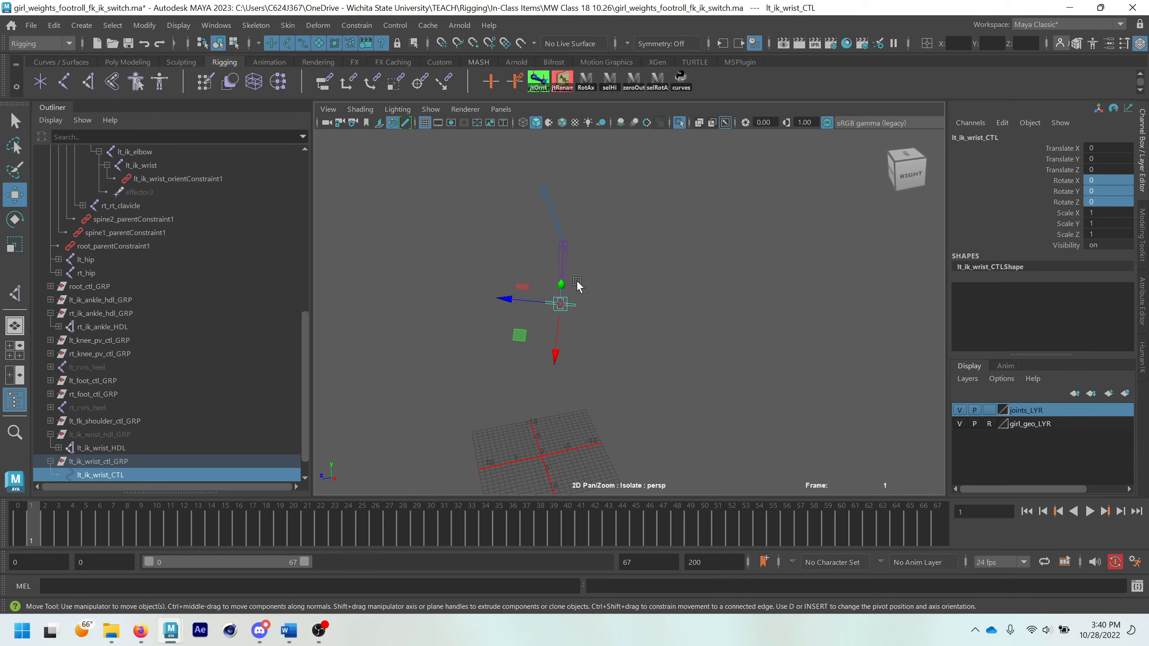
pyautogui.keyDown('alt'); pyautogui.moveTo(577, 283); pyautogui.dragTo(625, 285); pyautogui.keyUp('alt')
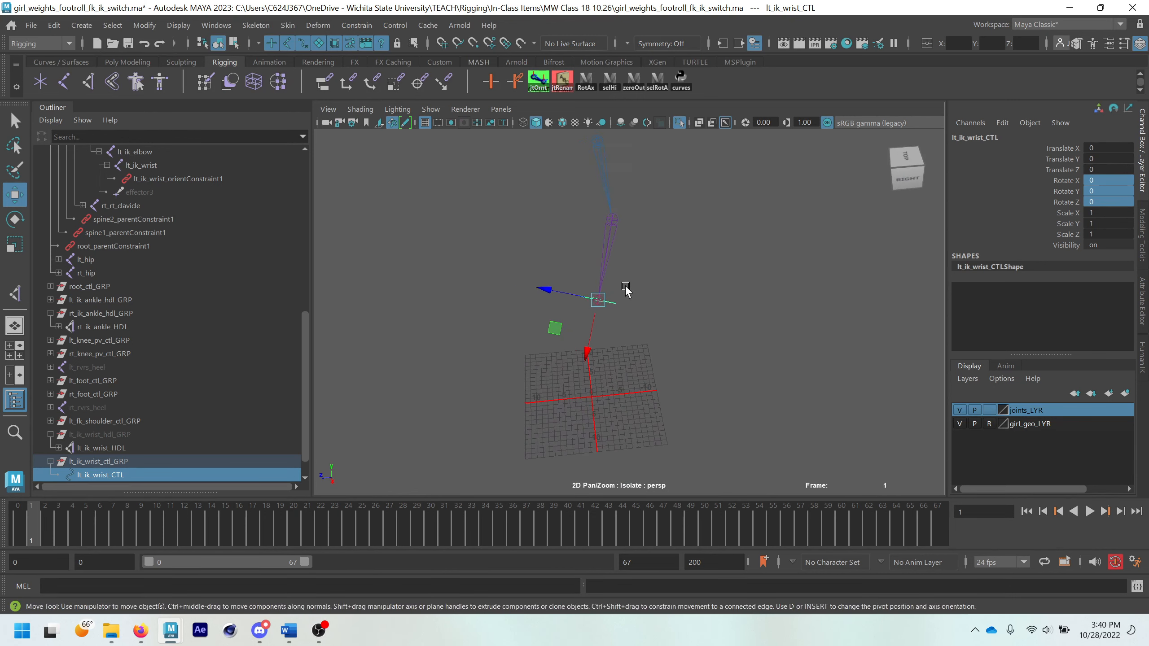
pyautogui.click(680, 83)
pyautogui.scroll(-3, 908, 217)
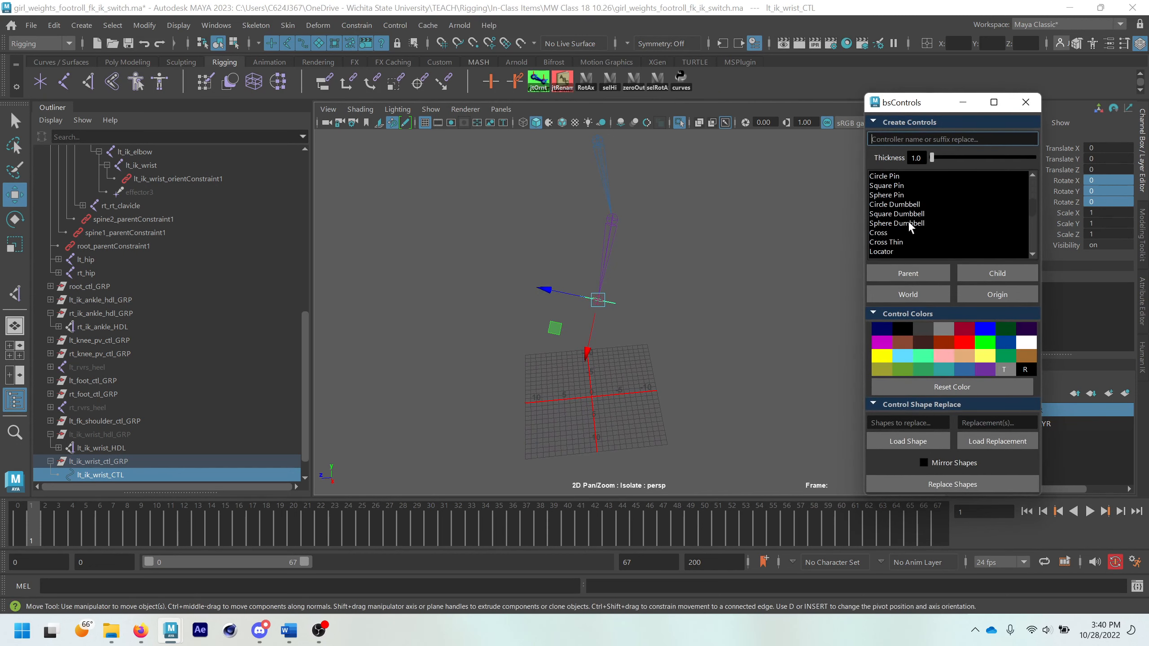
pyautogui.click(936, 232)
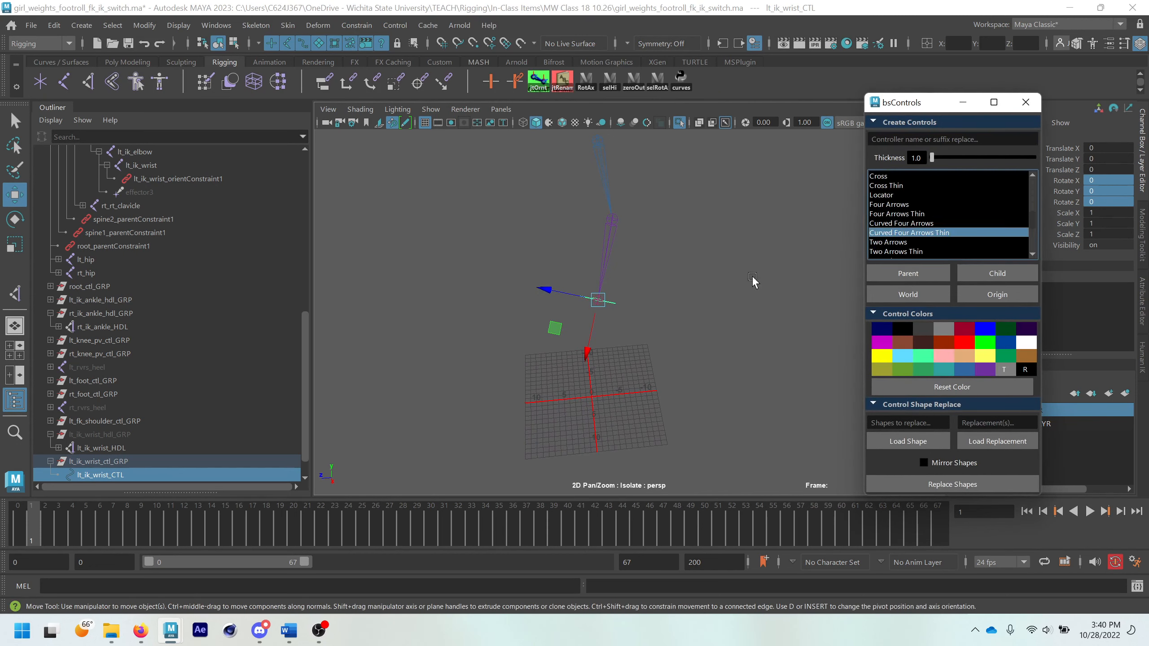
pyautogui.click(997, 297)
# - Snap the new four-arrow control to the left IK elbow joint and close the bsControls window
pyautogui.moveTo(699, 402)
pyautogui.keyDown('alt'); pyautogui.mouseDown()
pyautogui.moveTo(712, 398)
pyautogui.moveTo(699, 382)
pyautogui.mouseUp(); pyautogui.keyUp('alt')
pyautogui.press('v')
pyautogui.moveTo(576, 438); pyautogui.dragTo(666, 206)
pyautogui.keyDown('alt'); pyautogui.moveTo(726, 257); pyautogui.dragTo(713, 267); pyautogui.keyUp('alt')
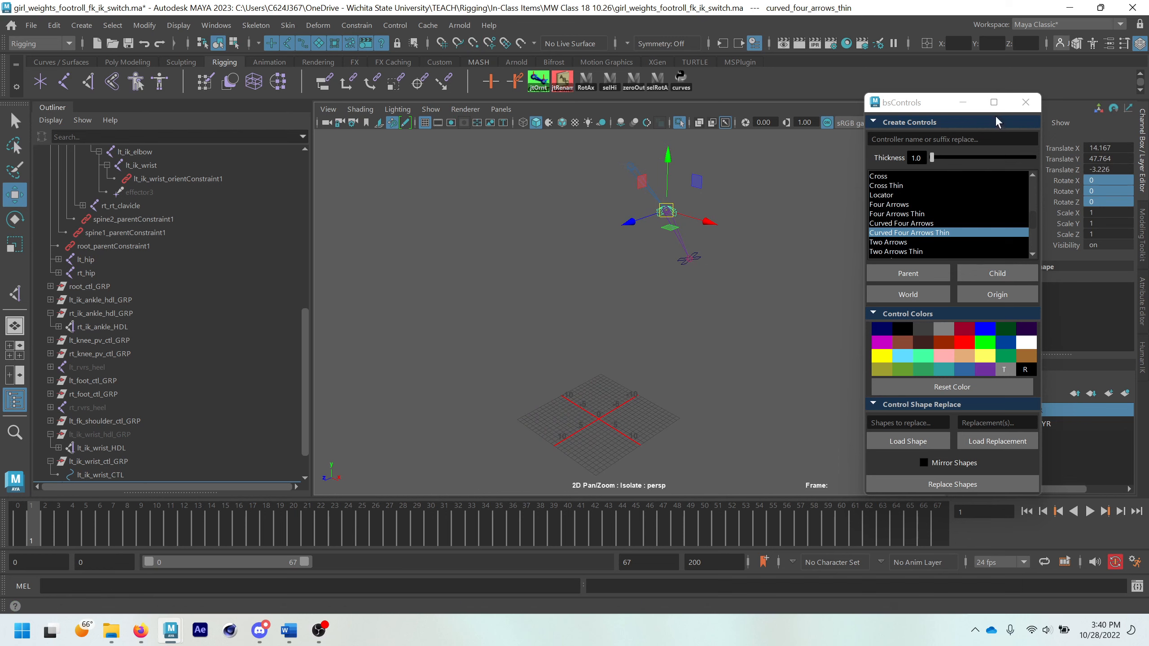
pyautogui.click(1025, 103)
# - Move the control straight back behind the elbow to about -10.6 in Translate Z, and turn off the isolated view
pyautogui.scroll(3, 640, 221)
pyautogui.keyDown('alt'); pyautogui.moveTo(640, 222); pyautogui.dragTo(616, 253); pyautogui.keyUp('alt')
pyautogui.moveTo(574, 290); pyautogui.dragTo(651, 308)
pyautogui.click(681, 124)
# - Rotate the four-arrow control -90 degrees in X and freeze its transformations
pyautogui.press('e')
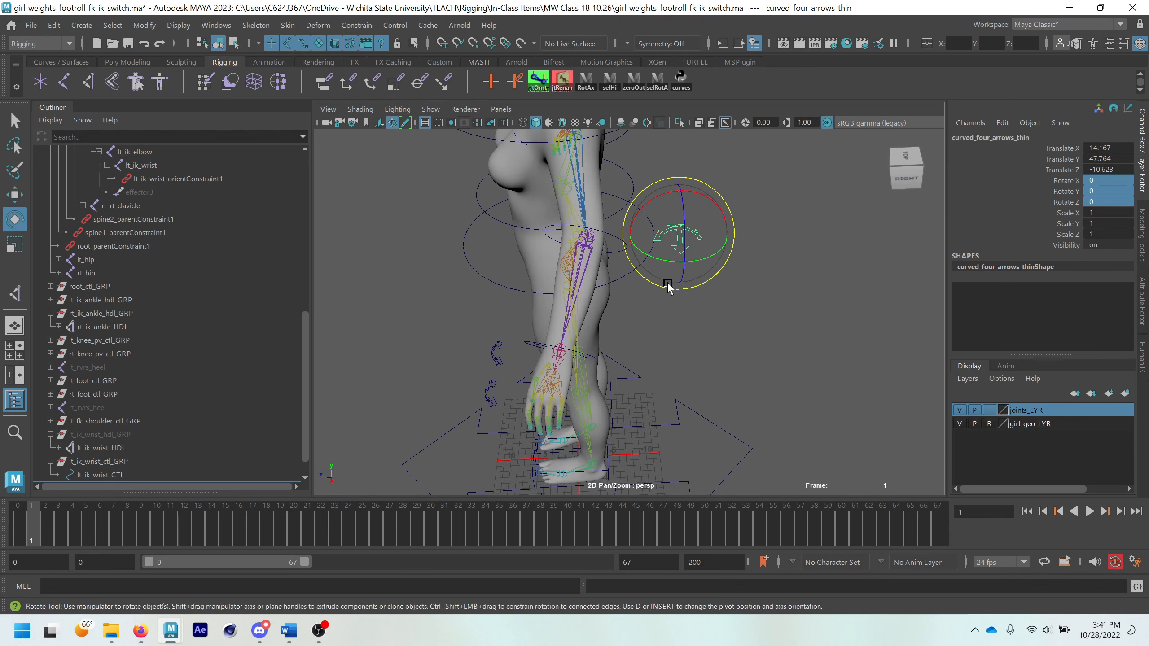
pyautogui.moveTo(699, 192); pyautogui.dragTo(733, 253)
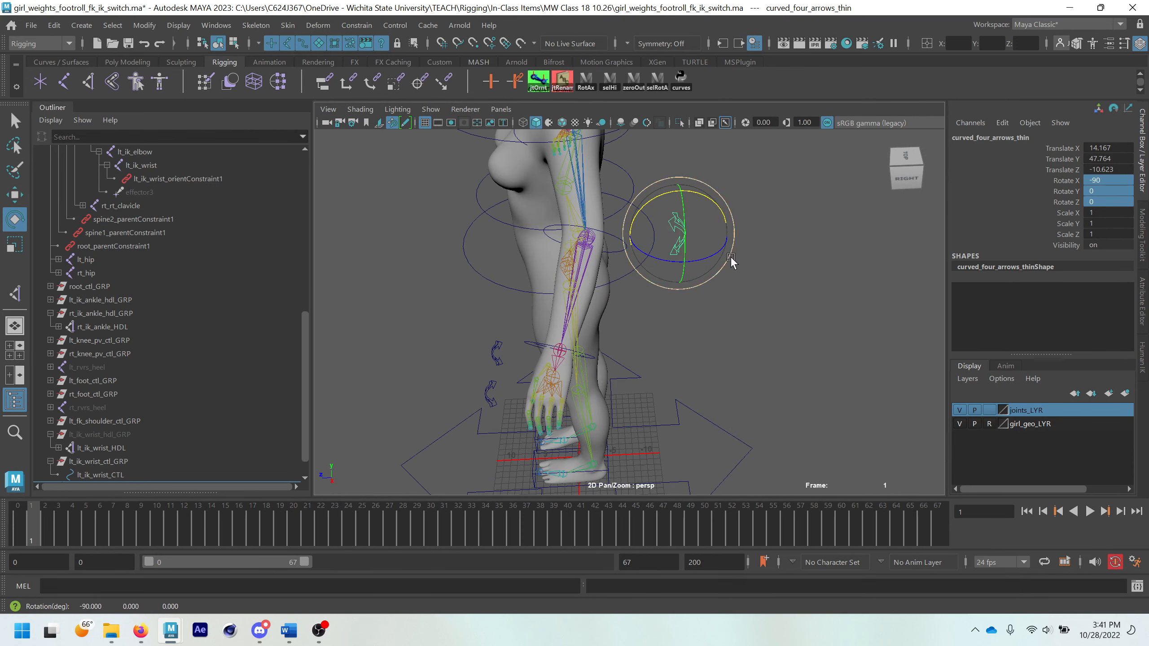
pyautogui.press('w')
pyautogui.click(142, 26)
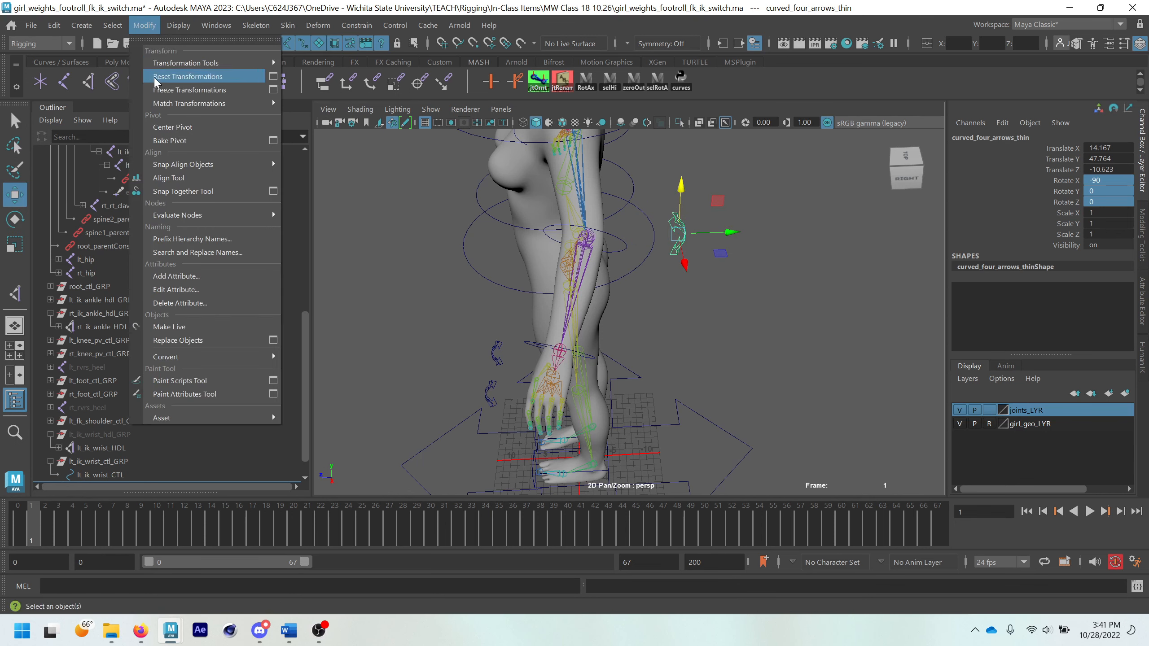
pyautogui.click(172, 77)
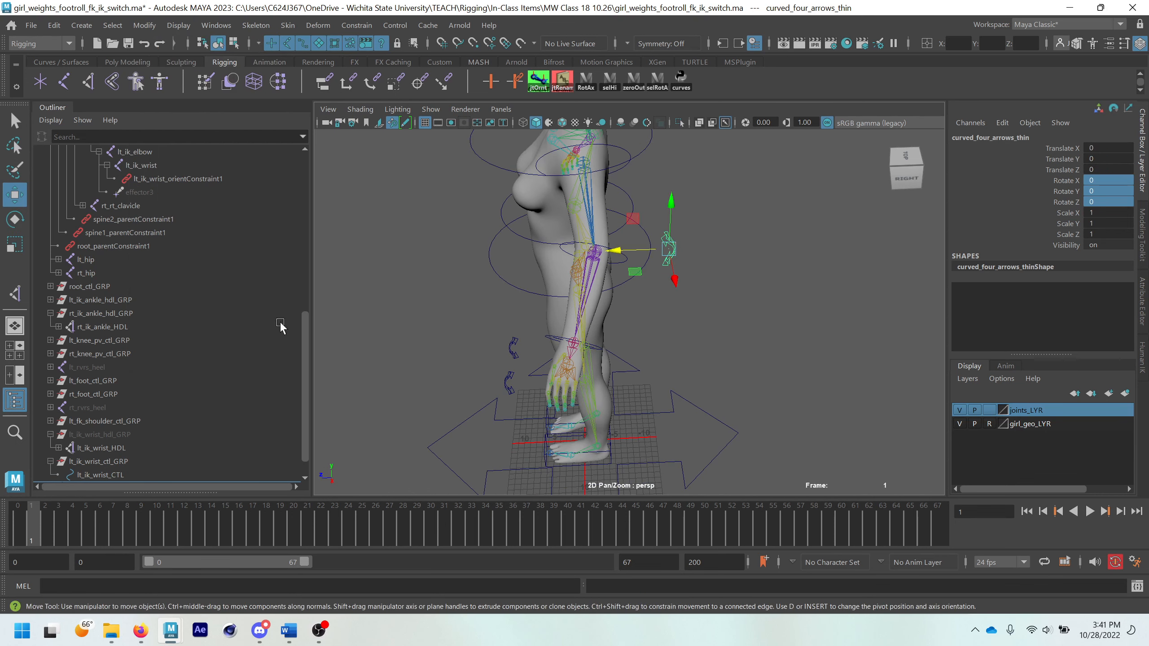
# - Group the four-arrow control under its own group, center the group's pivot, and expand it to check the pivots
pyautogui.hotkey('ctrl', 'g')
pyautogui.click(145, 26)
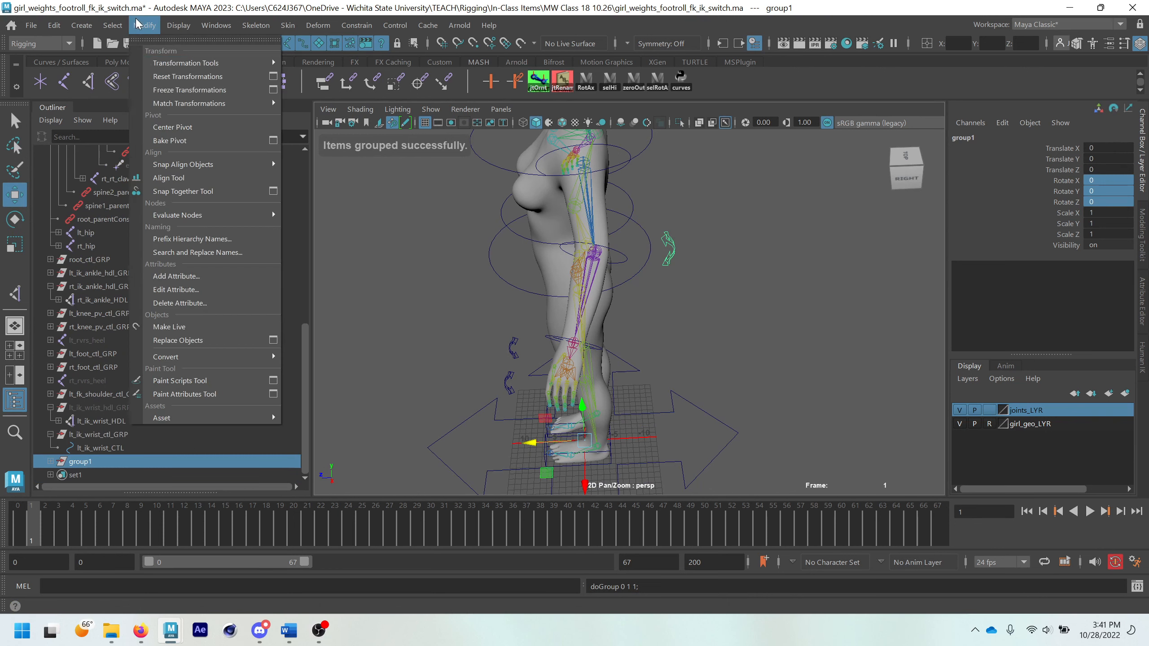
pyautogui.click(185, 128)
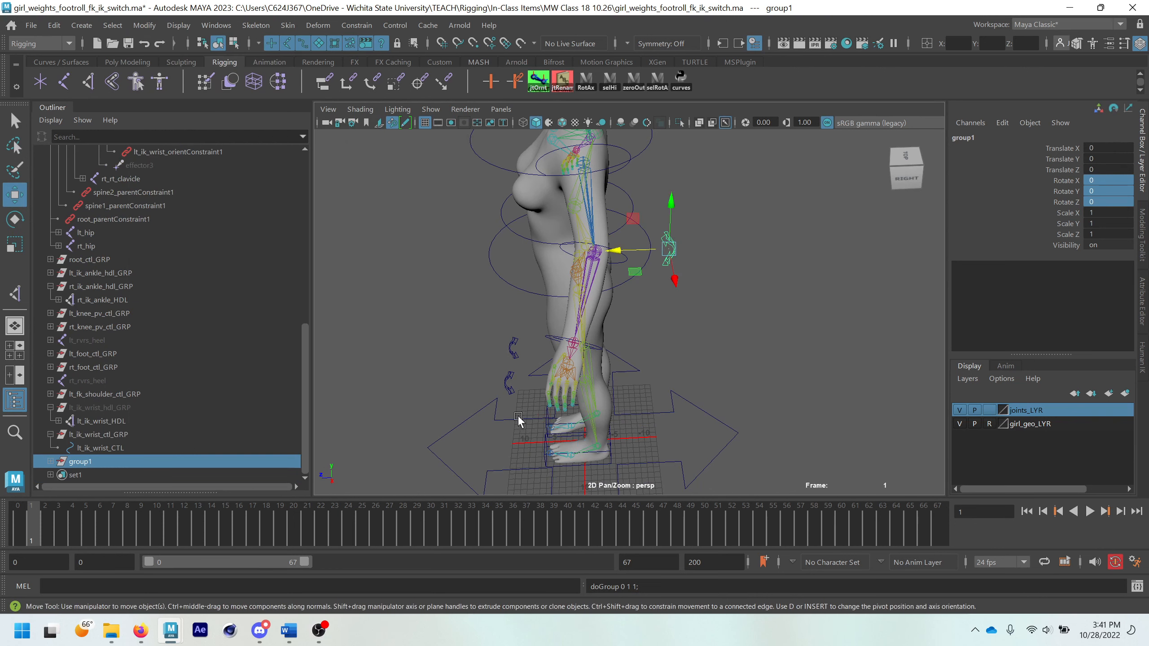
pyautogui.click(50, 461)
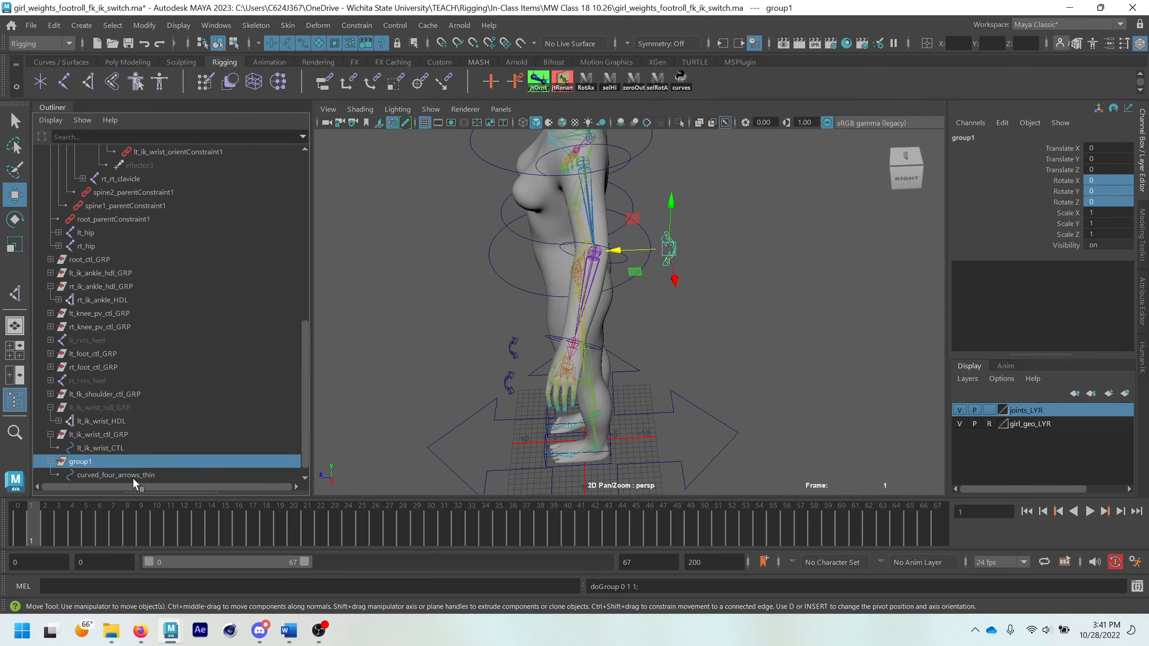
pyautogui.click(133, 476)
pyautogui.click(102, 462)
pyautogui.click(152, 476)
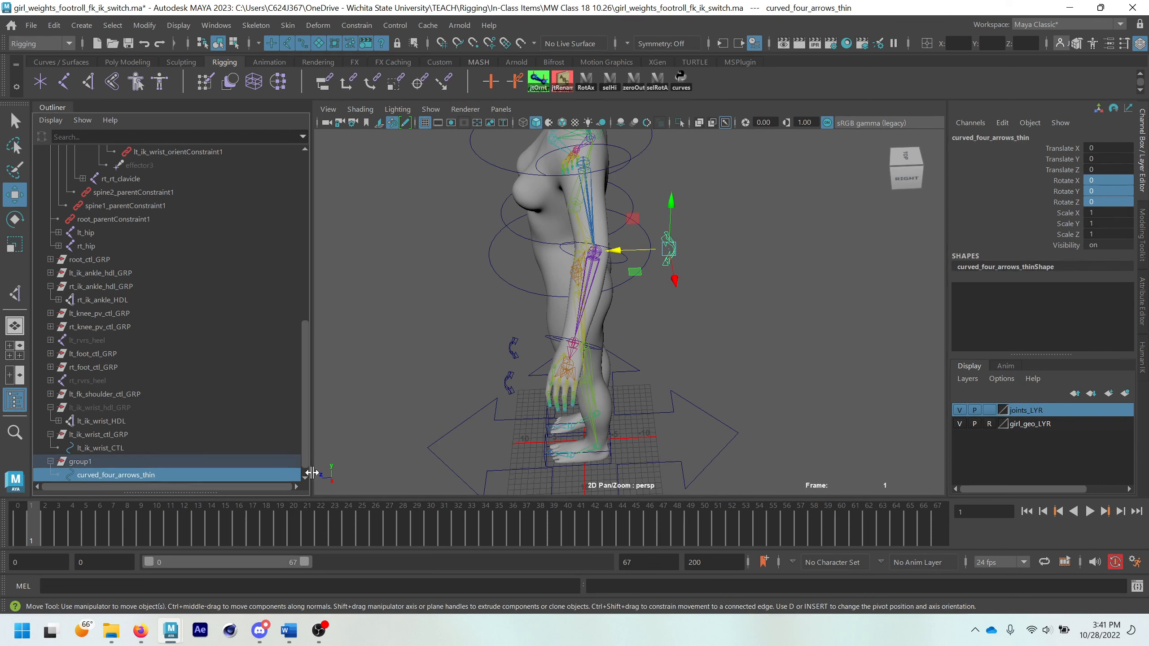
# - Rename the curved_four_arrows_thin control to lt_ik_elbow_pv_CTL
pyautogui.scroll(1, 674, 255)
pyautogui.keyDown('alt'); pyautogui.moveTo(675, 255); pyautogui.dragTo(667, 266); pyautogui.keyUp('alt')
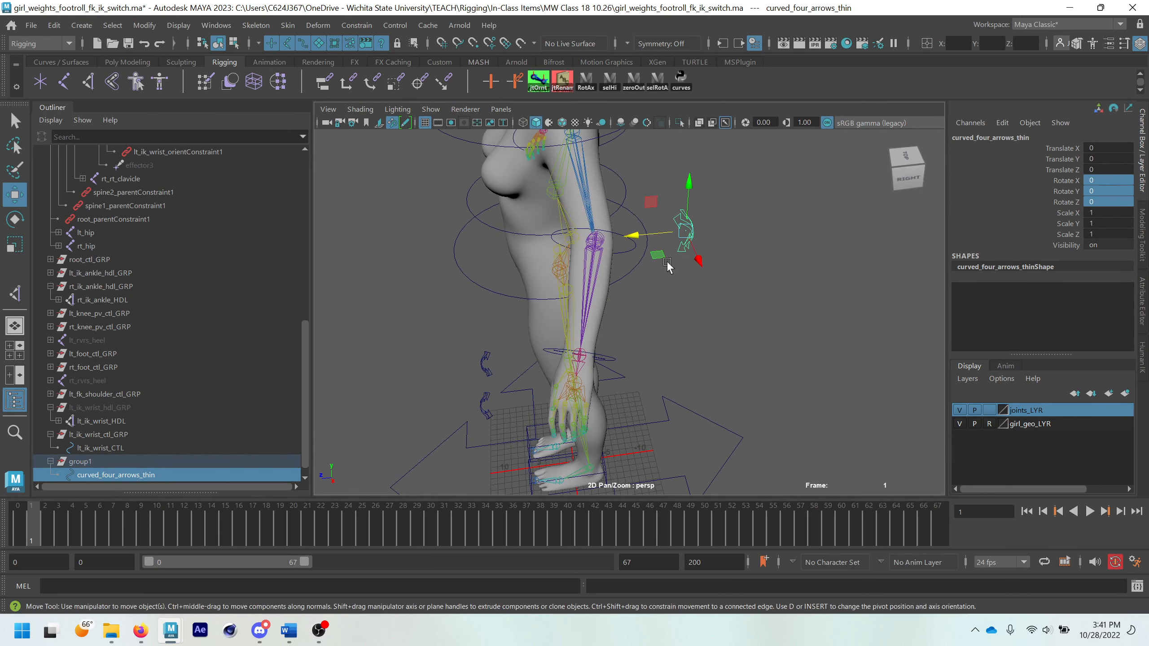
pyautogui.doubleClick(171, 475)
pyautogui.scroll(-1, 307, 394)
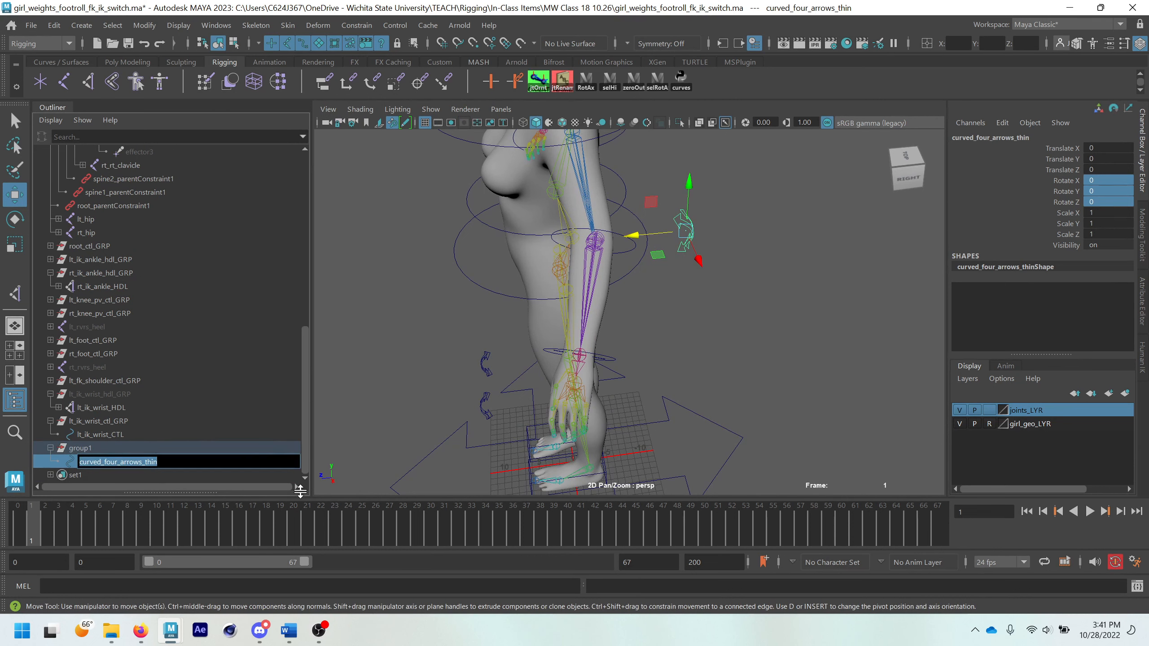
pyautogui.write('lt_ik_')
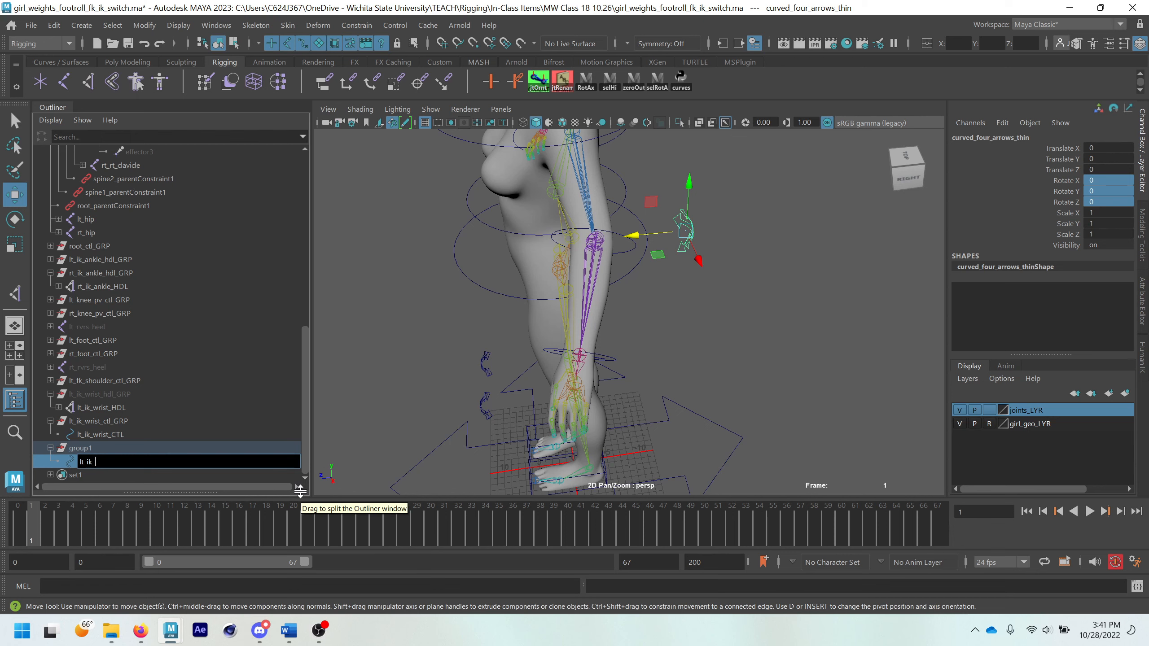
pyautogui.write('elbow_pv_CTL')
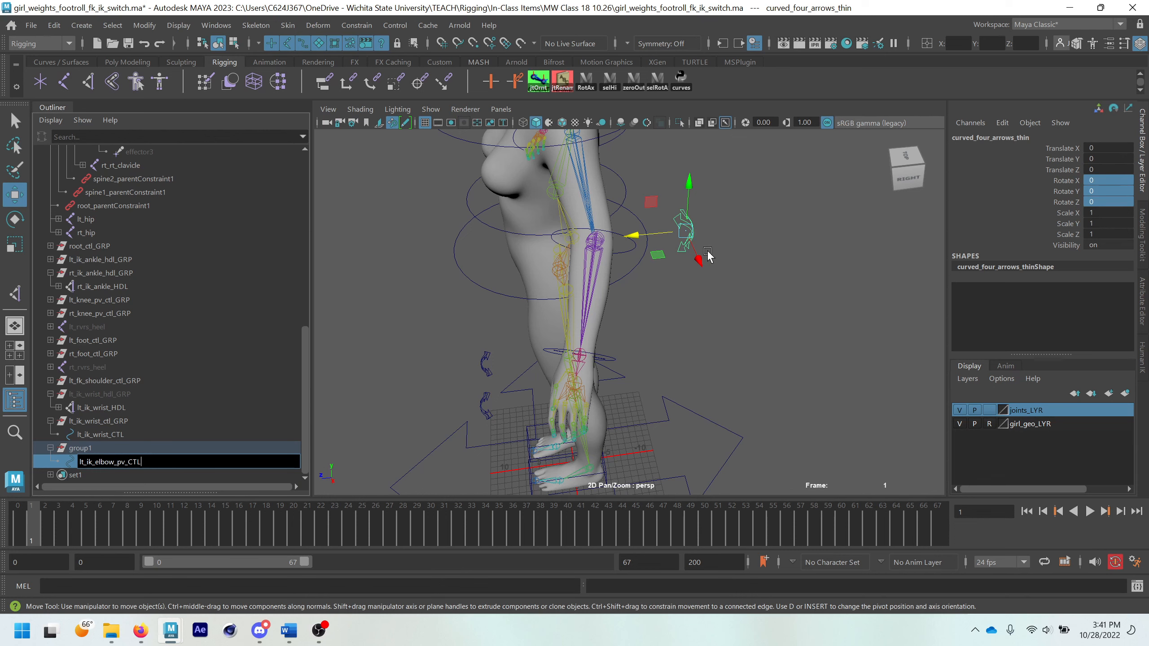
# - Copy the control's name and rename its parent group to lt_ik_elbow_pv_ctl_GRP
pyautogui.moveTo(154, 465); pyautogui.dragTo(55, 459)
pyautogui.hotkey('ctrl', 'c')
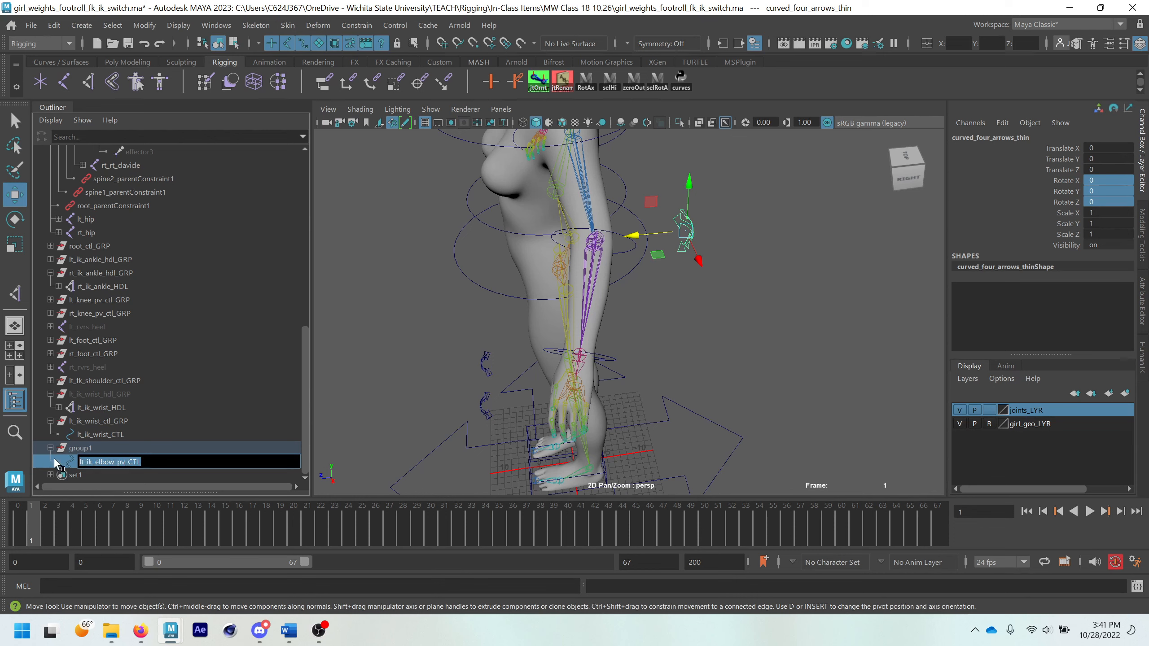
pyautogui.doubleClick(94, 448)
pyautogui.hotkey('ctrl', 'v')
pyautogui.press('BackSpace')
pyautogui.press('BackSpace')
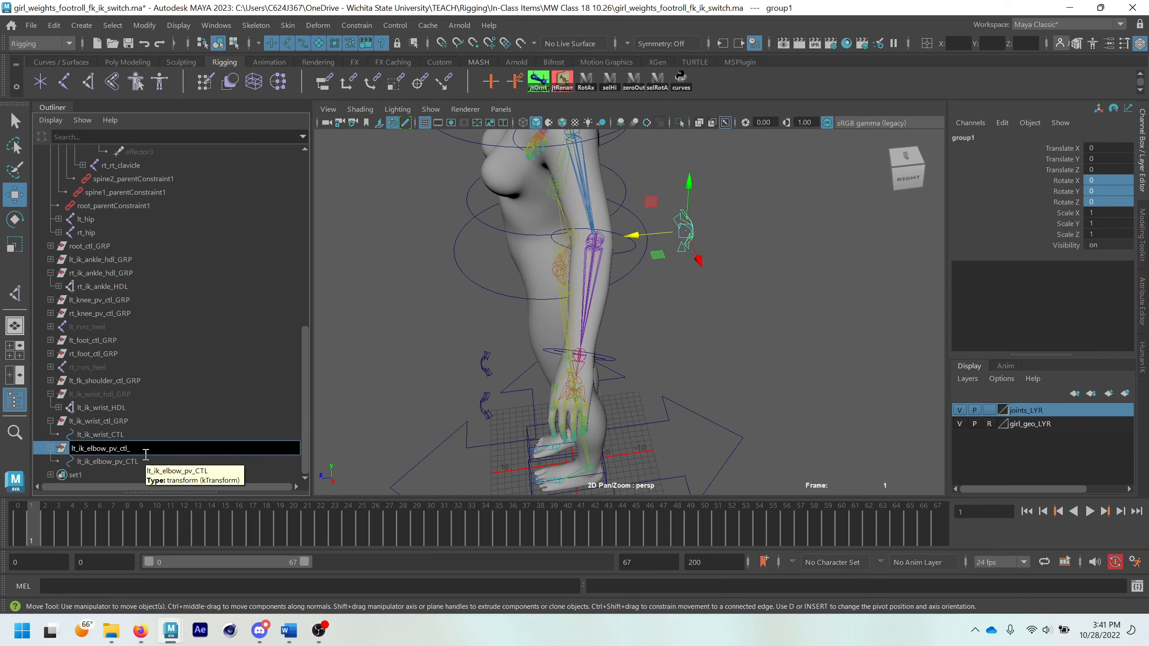
pyautogui.press('Return')
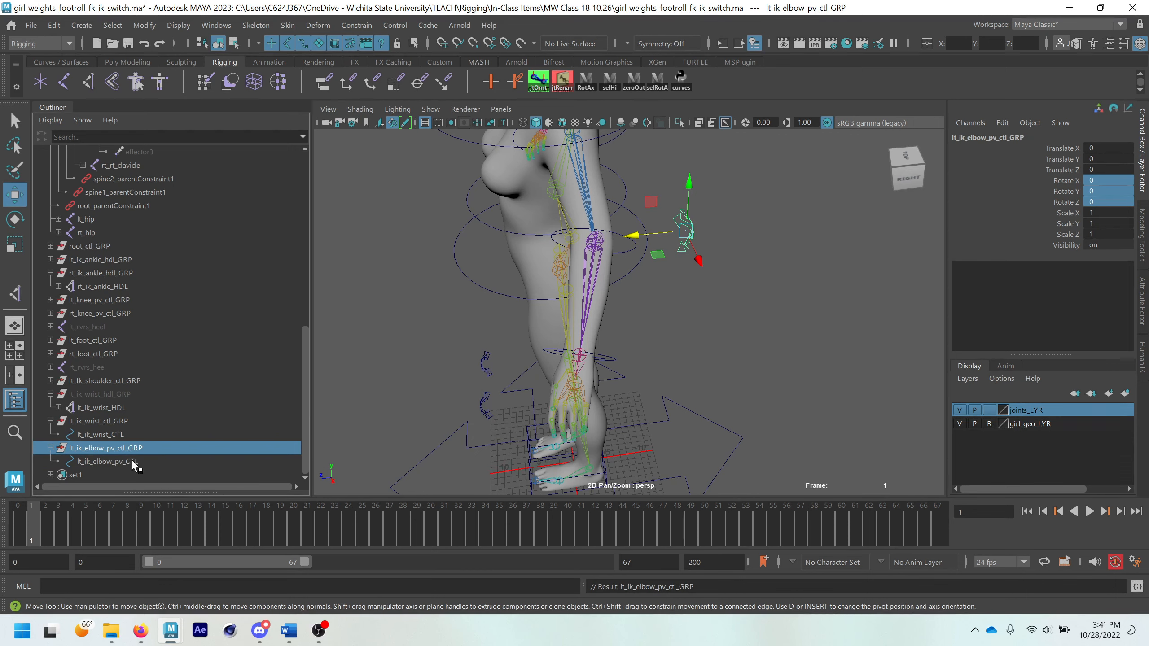
# - Pole vector constrain the lt_ik_wrist_HDL handle to lt_ik_elbow_pv_CTL
pyautogui.keyDown('alt'); pyautogui.moveTo(677, 283); pyautogui.dragTo(694, 284); pyautogui.keyUp('alt')
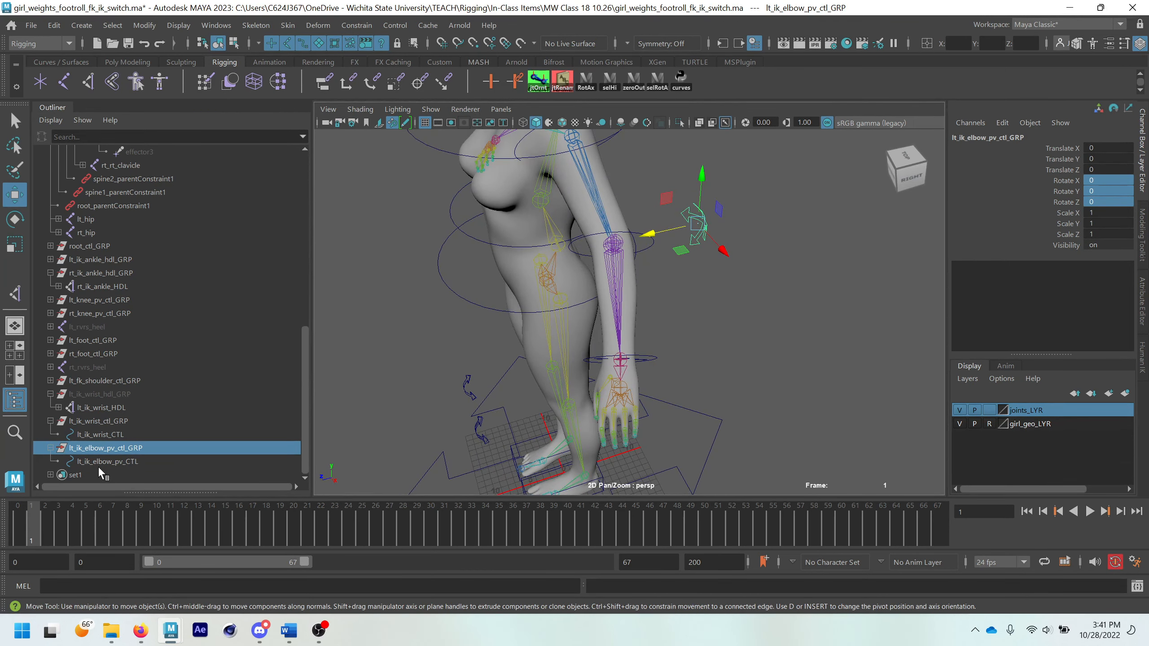
pyautogui.click(120, 461)
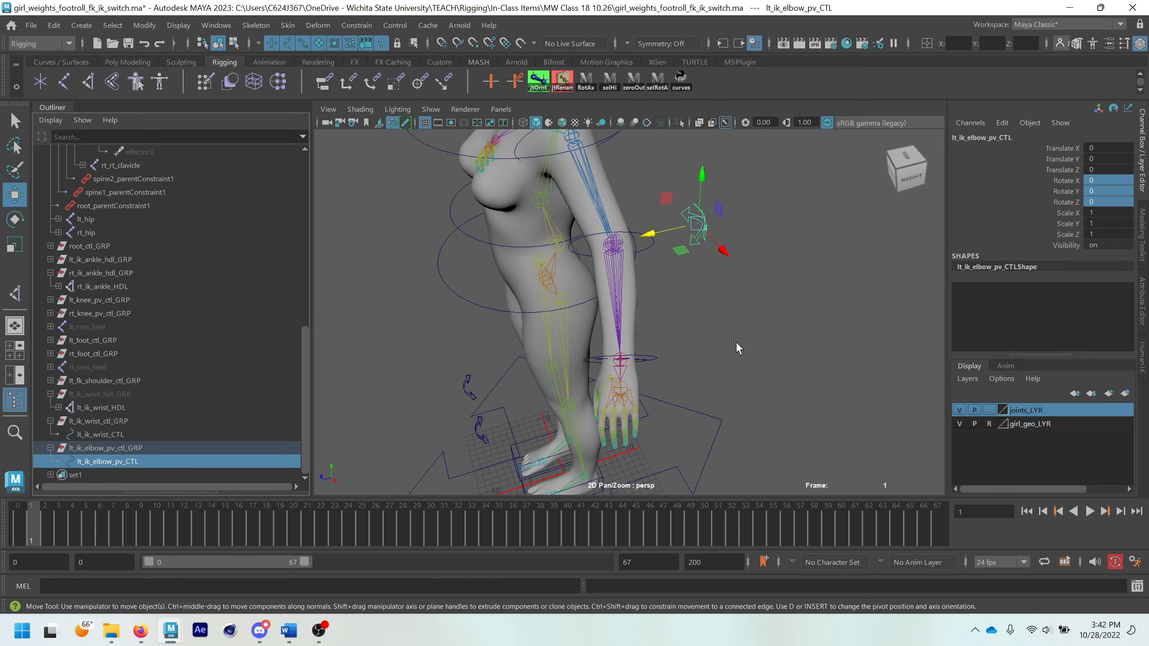
pyautogui.click(708, 270)
pyautogui.click(707, 235)
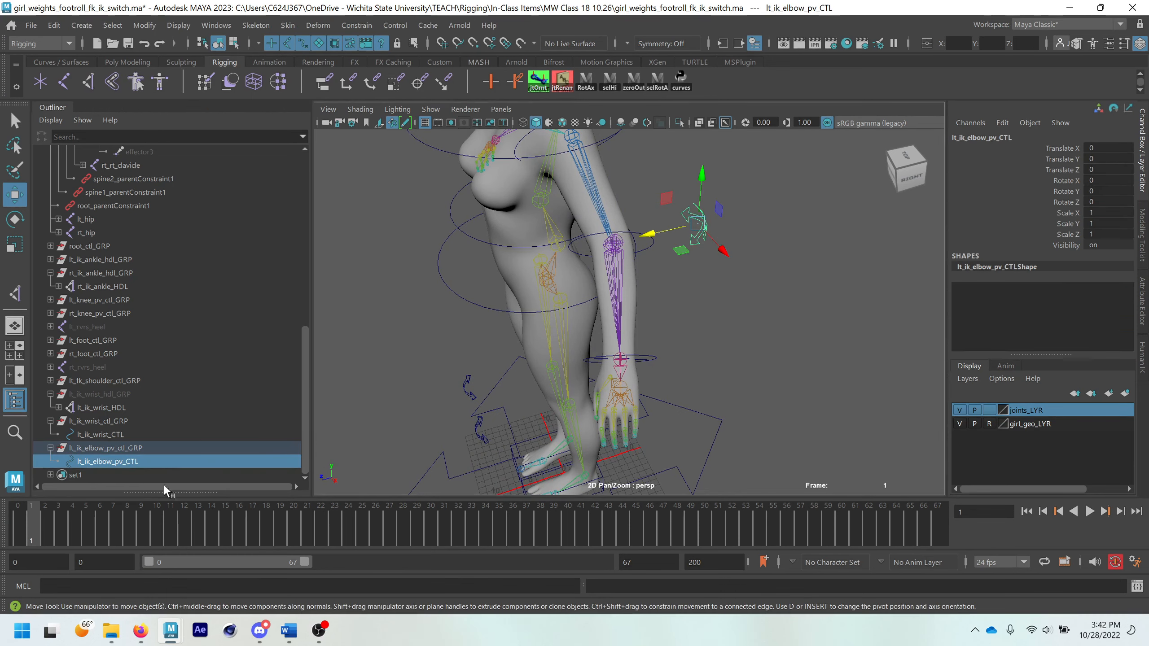
pyautogui.click(136, 462)
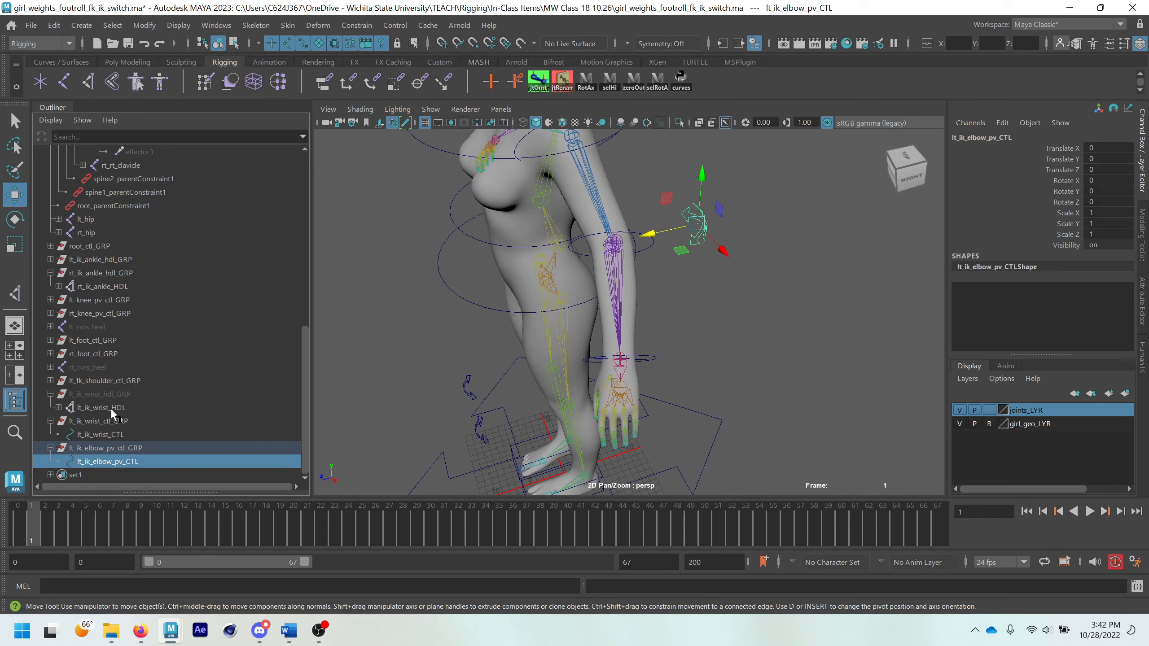
pyautogui.keyDown('ctrl'); pyautogui.click(86, 409); pyautogui.keyUp('ctrl')
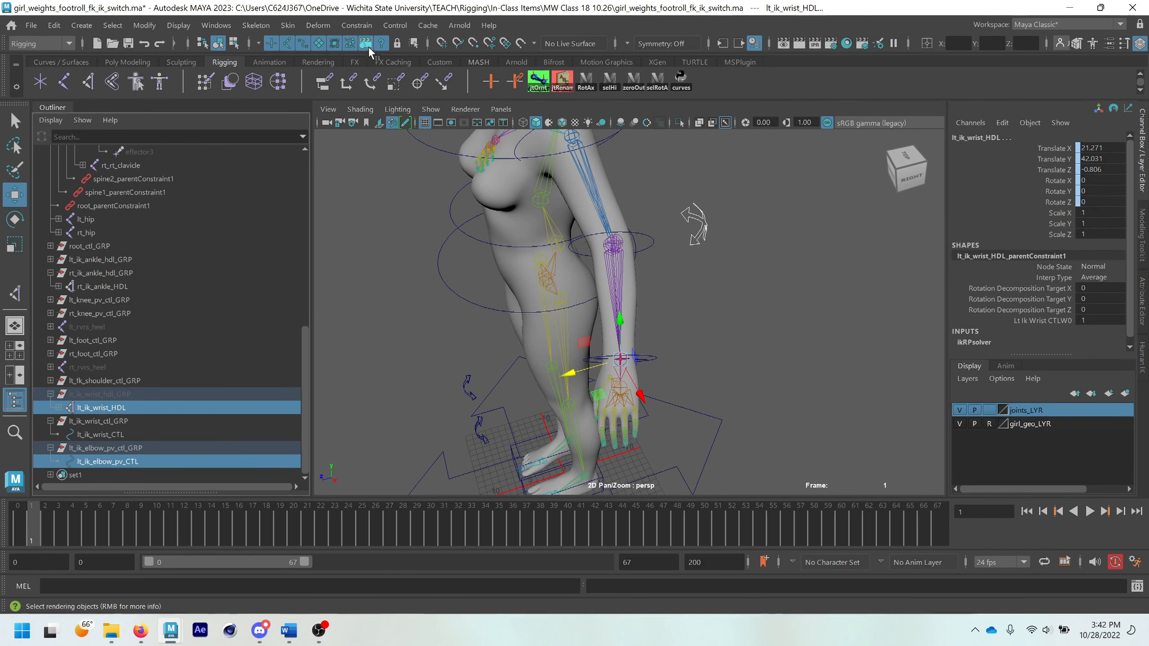
pyautogui.click(362, 25)
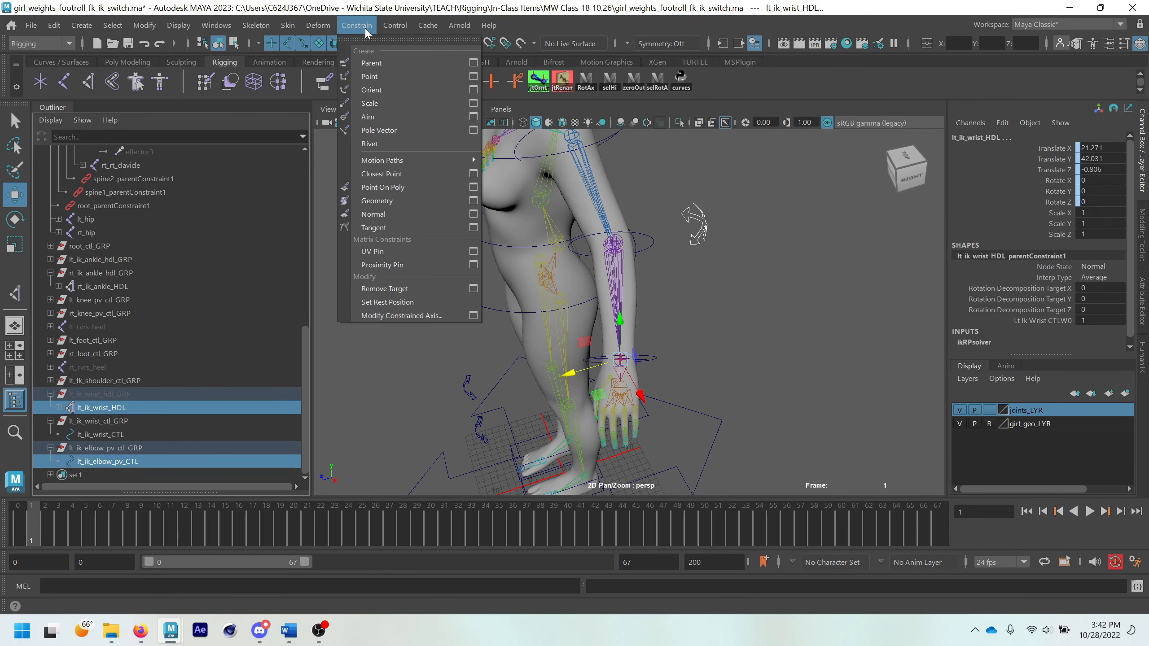
pyautogui.click(396, 128)
# - Move lt_ik_wrist_CTL up to about -5.9 in Translate X to test how the IK elbow bends
pyautogui.click(108, 461)
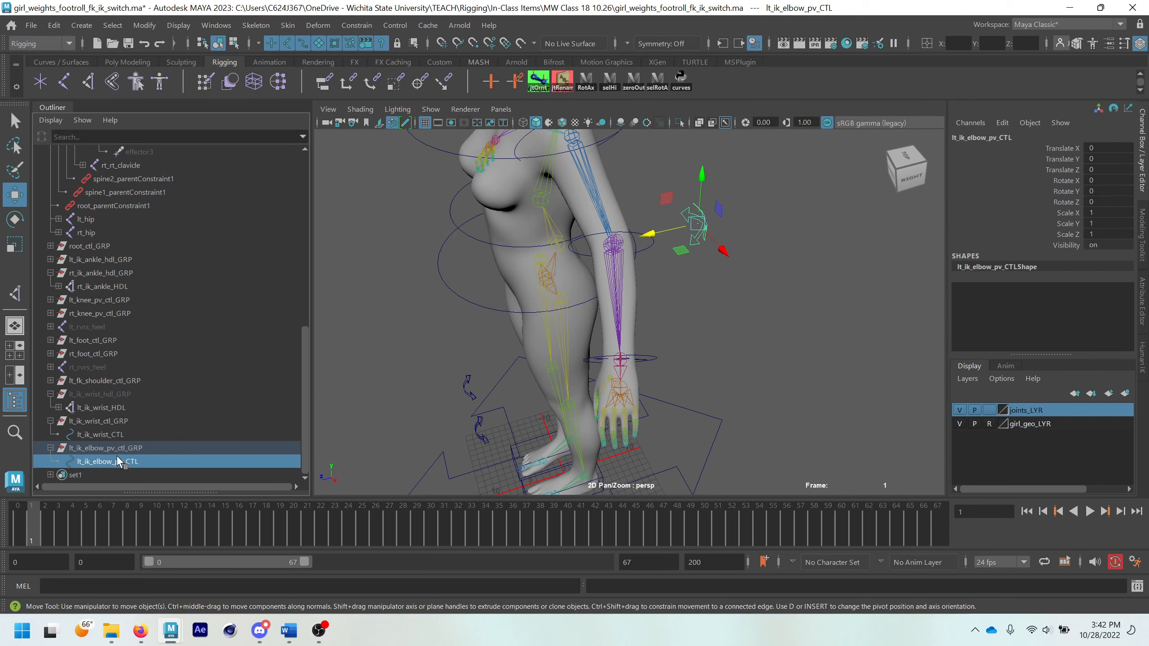
pyautogui.click(657, 385)
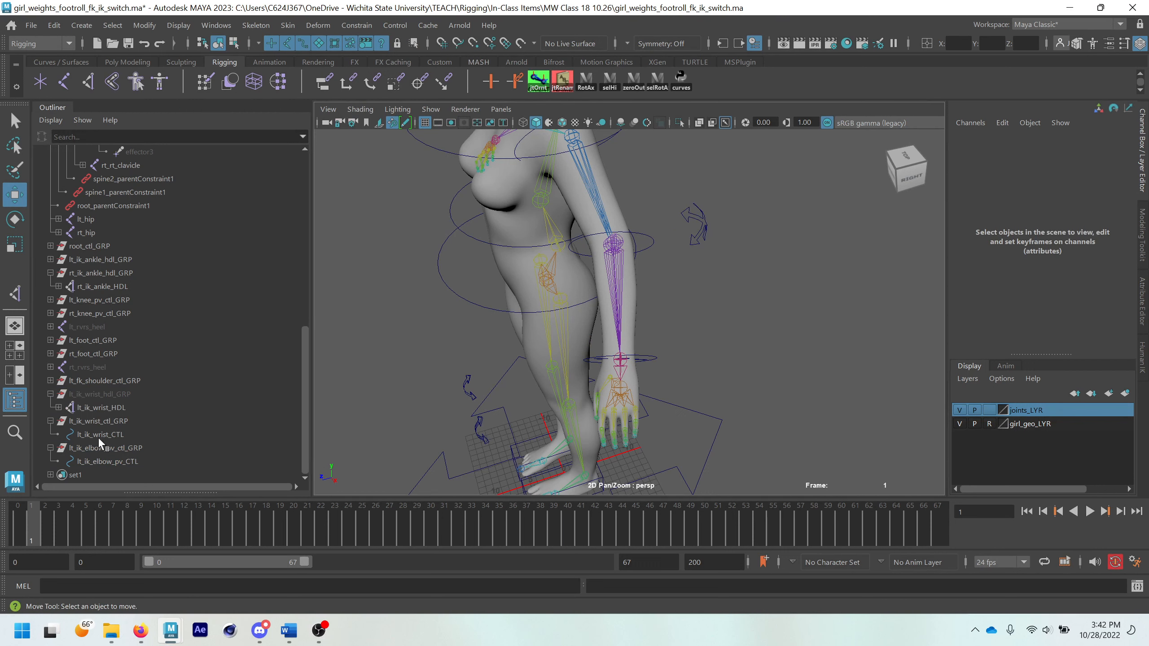
pyautogui.click(98, 437)
pyautogui.click(619, 411)
pyautogui.click(667, 391)
pyautogui.click(100, 435)
pyautogui.keyDown('alt'); pyautogui.moveTo(556, 418); pyautogui.dragTo(586, 404); pyautogui.keyUp('alt')
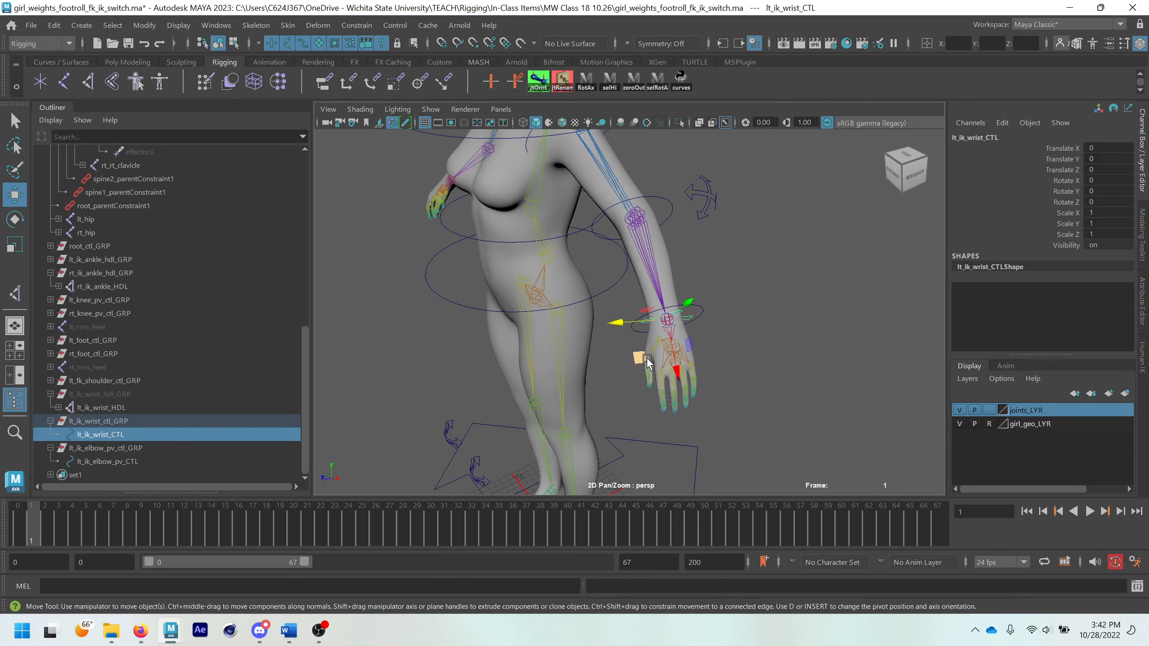
pyautogui.moveTo(647, 362); pyautogui.dragTo(633, 295)
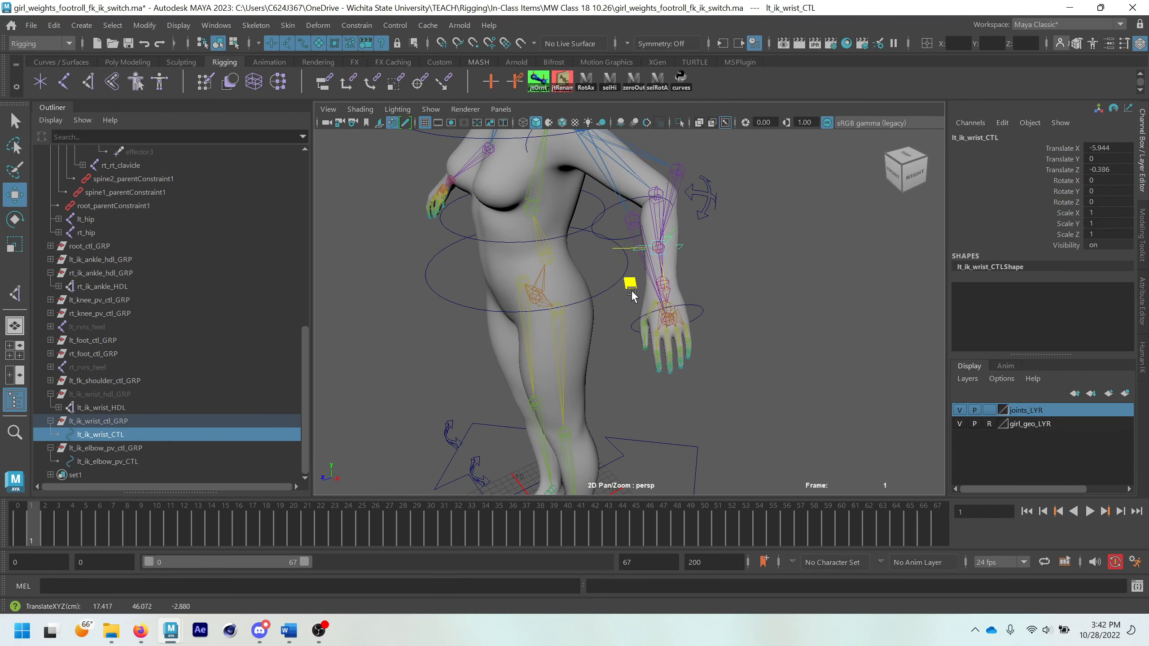
# - Move lt_ik_elbow_pv_CTL down and up to test the pole vector's effect on the elbow, and undo the test moves
pyautogui.click(720, 199)
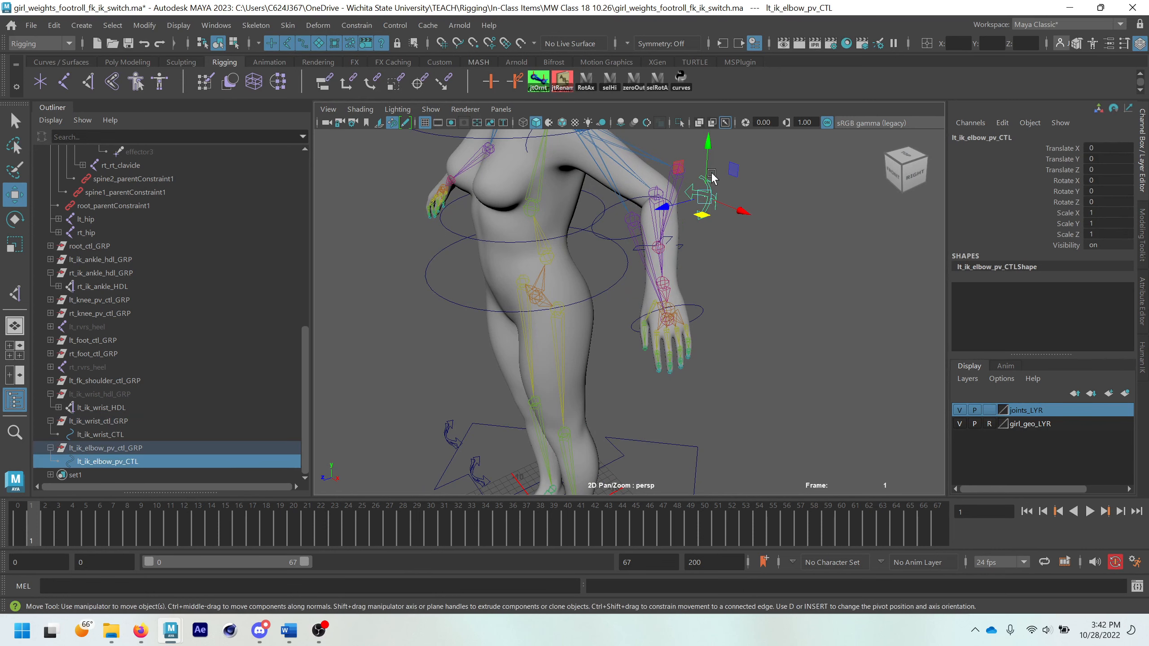
pyautogui.moveTo(711, 176); pyautogui.dragTo(684, 276)
pyautogui.moveTo(702, 195); pyautogui.dragTo(708, 130)
pyautogui.keyDown('alt'); pyautogui.moveTo(721, 279); pyautogui.dragTo(624, 362, button='middle'); pyautogui.keyUp('alt')
pyautogui.hotkey('ctrl', 'z')
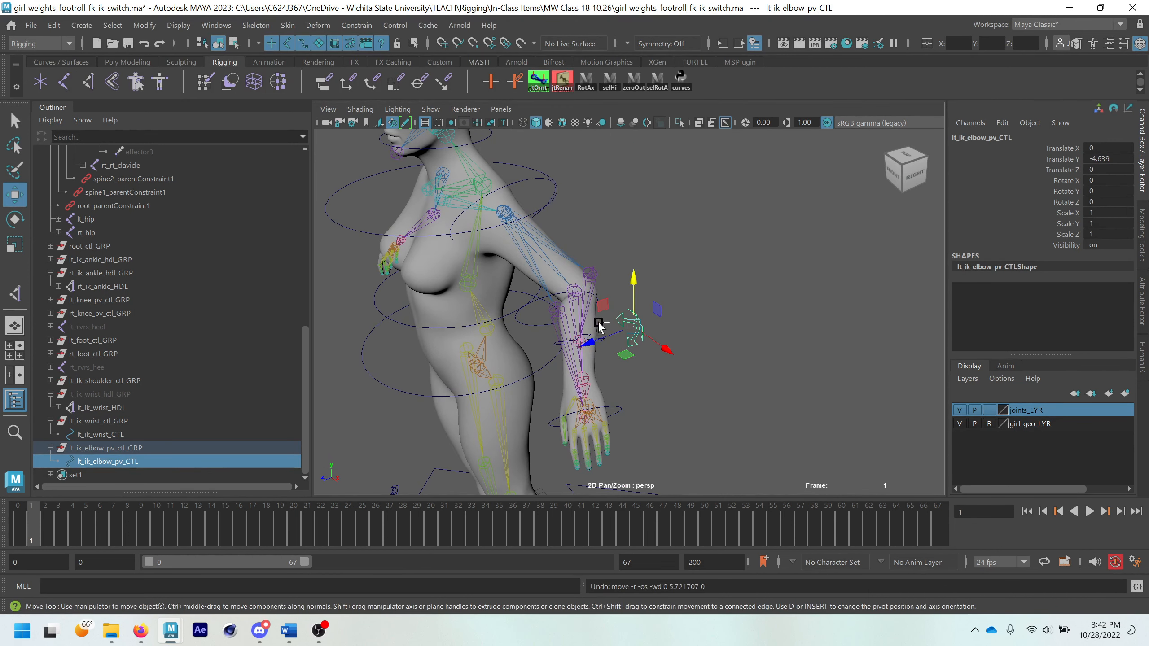
pyautogui.scroll(-2, 609, 356)
pyautogui.keyDown('alt'); pyautogui.moveTo(612, 379); pyautogui.dragTo(615, 351, button='middle'); pyautogui.keyUp('alt')
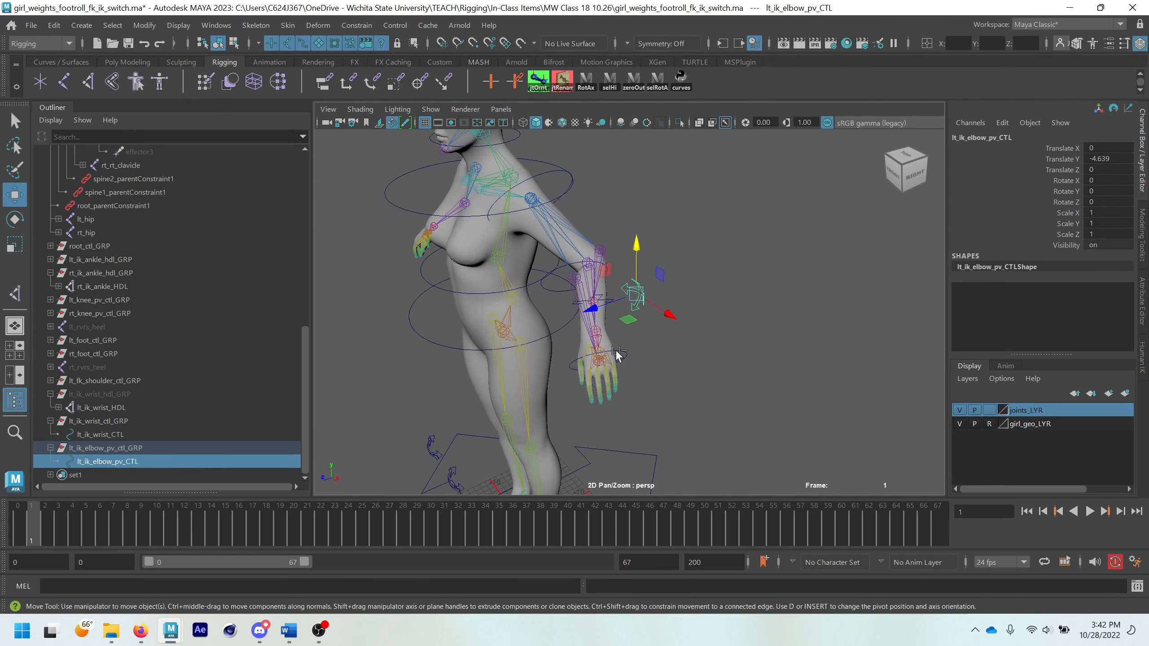
pyautogui.hotkey('ctrl', 'z')
pyautogui.hotkey('ctrl', 'z')
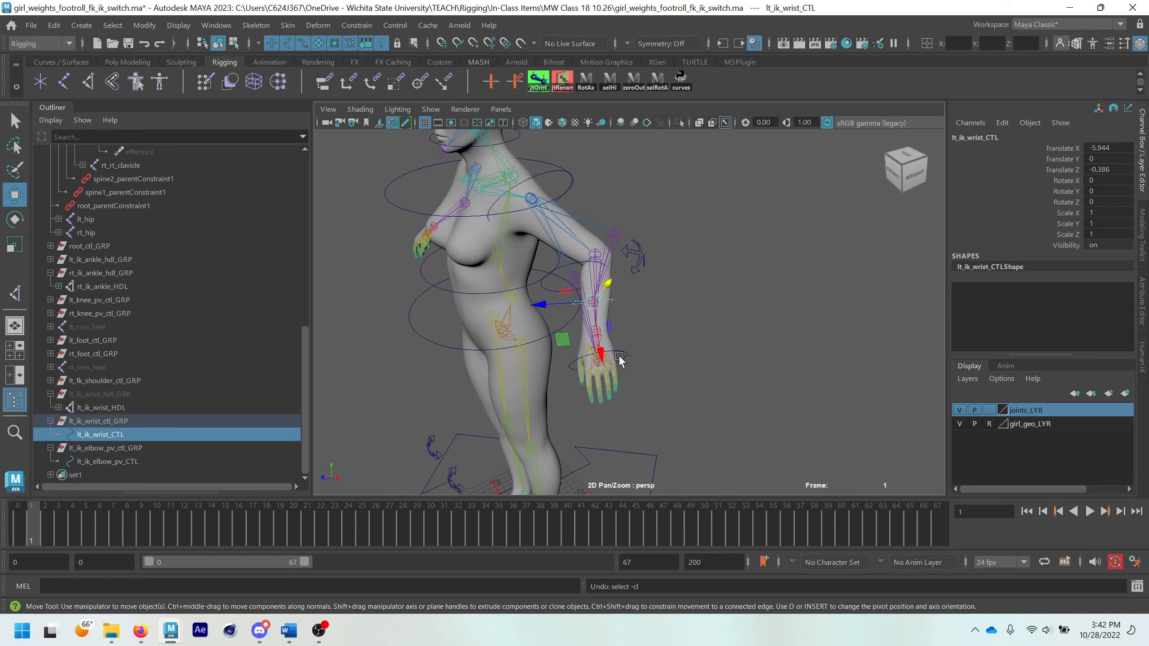
# - Select the lt_ik_elbow joint and examine how the overlapping arm joint chains line up around the elbow
pyautogui.click(642, 260)
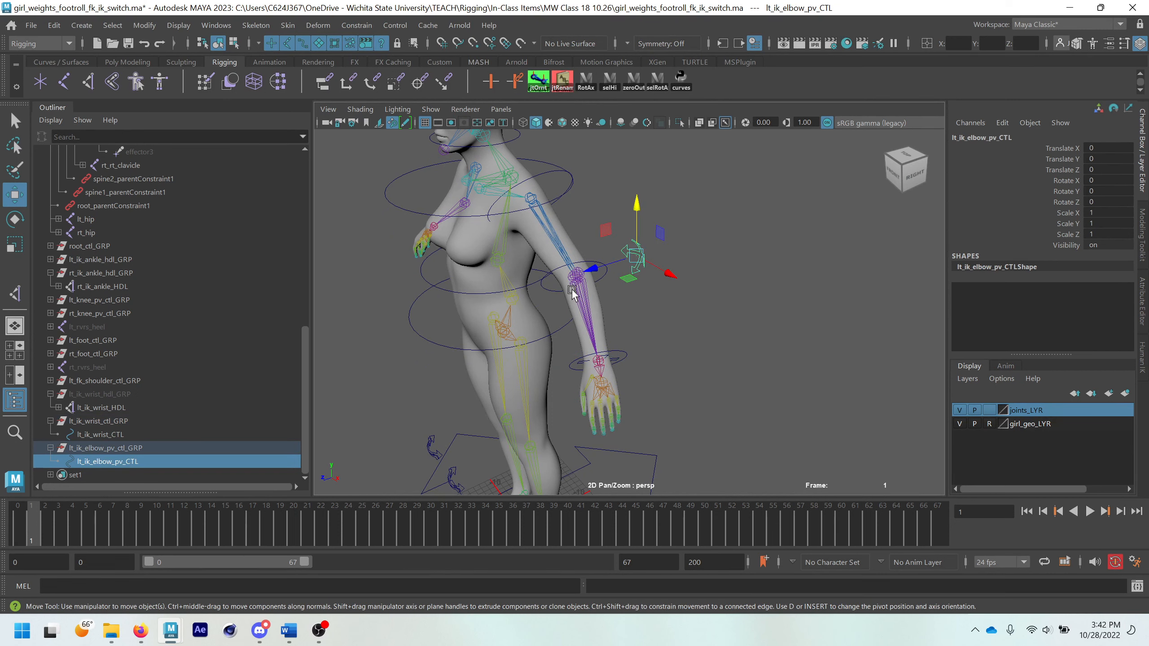
pyautogui.click(572, 293)
pyautogui.scroll(6, 566, 301)
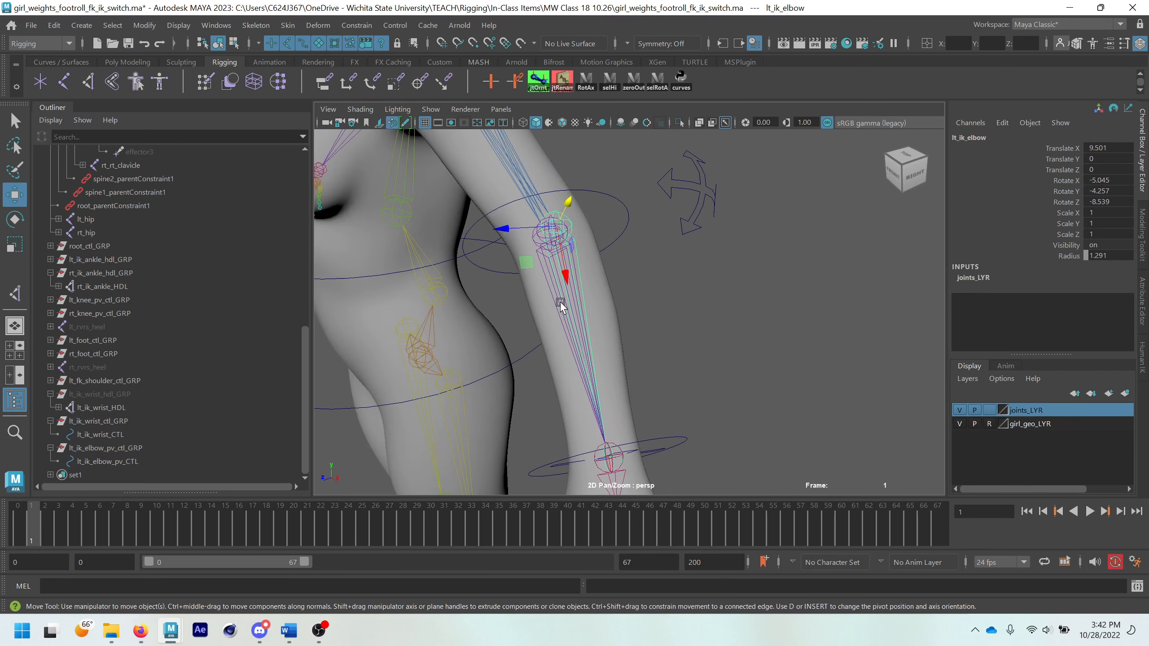
pyautogui.scroll(1, 561, 304)
pyautogui.scroll(-1, 543, 274)
pyautogui.press('q')
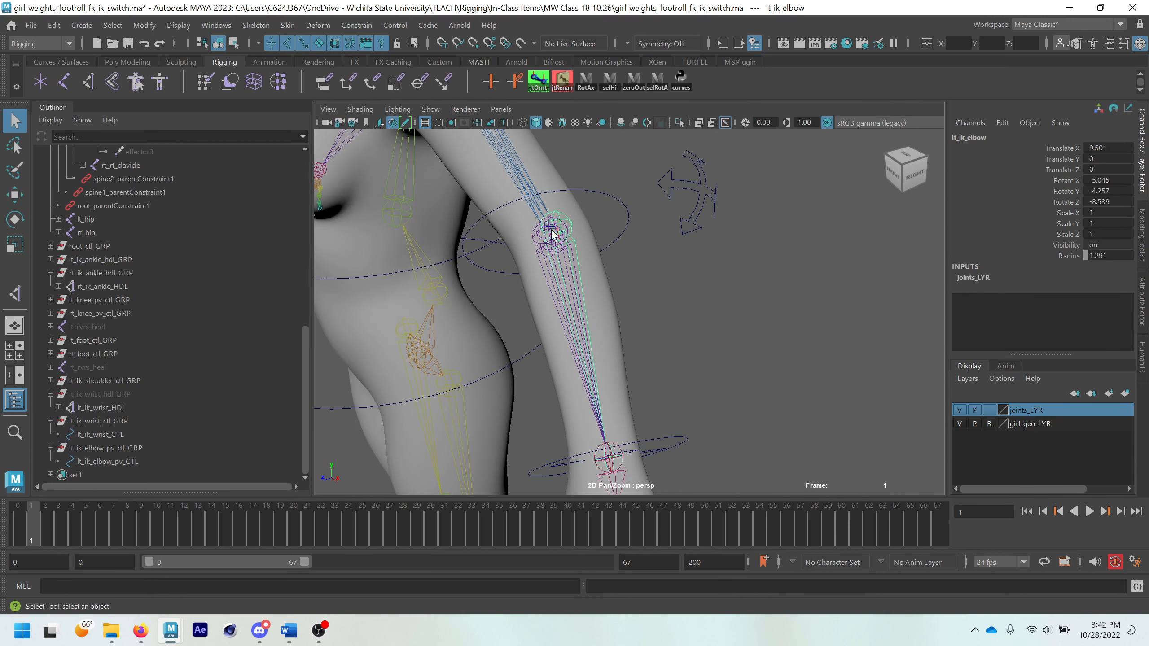
pyautogui.scroll(-4, 564, 310)
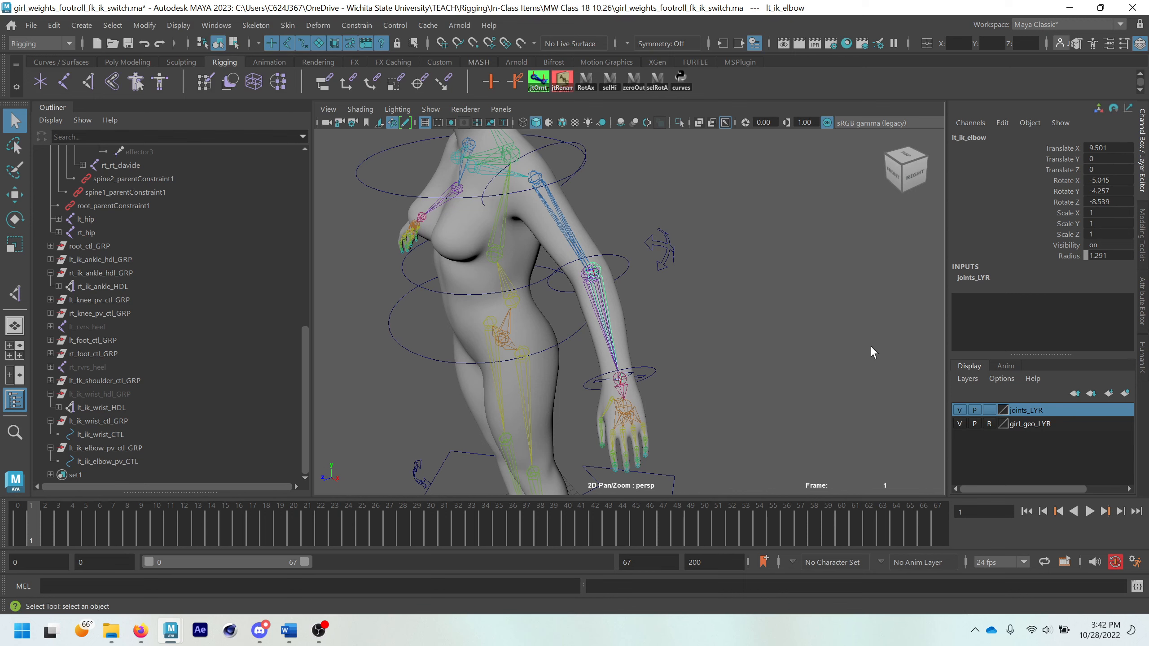
pyautogui.keyDown('alt'); pyautogui.moveTo(871, 345); pyautogui.dragTo(701, 316); pyautogui.keyUp('alt')
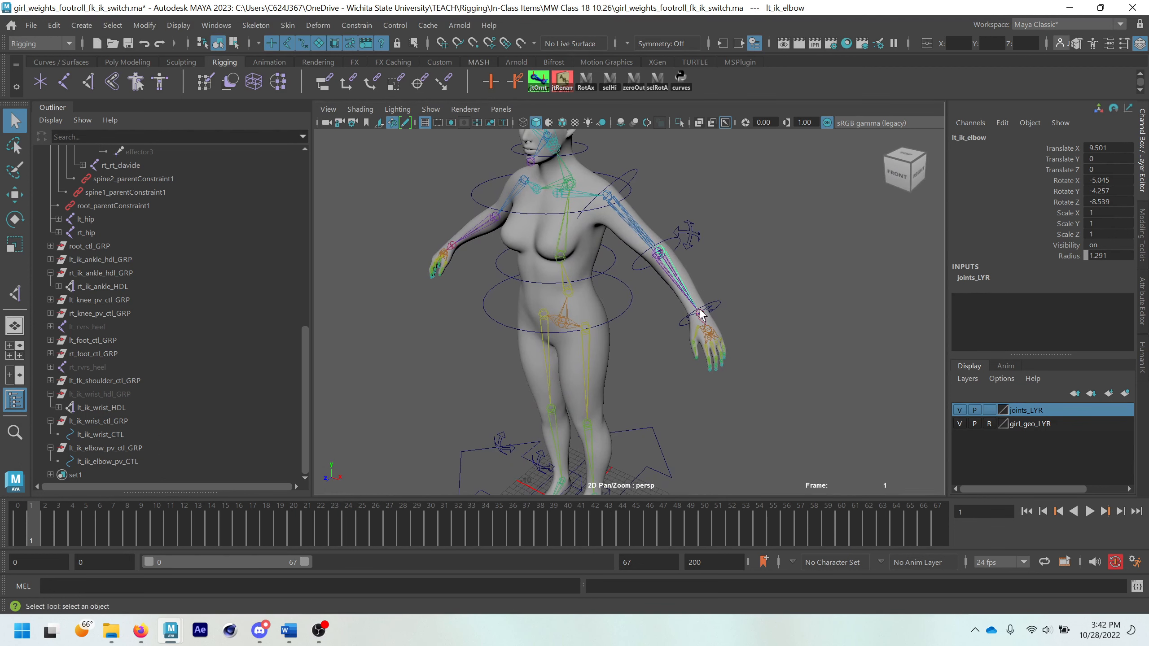